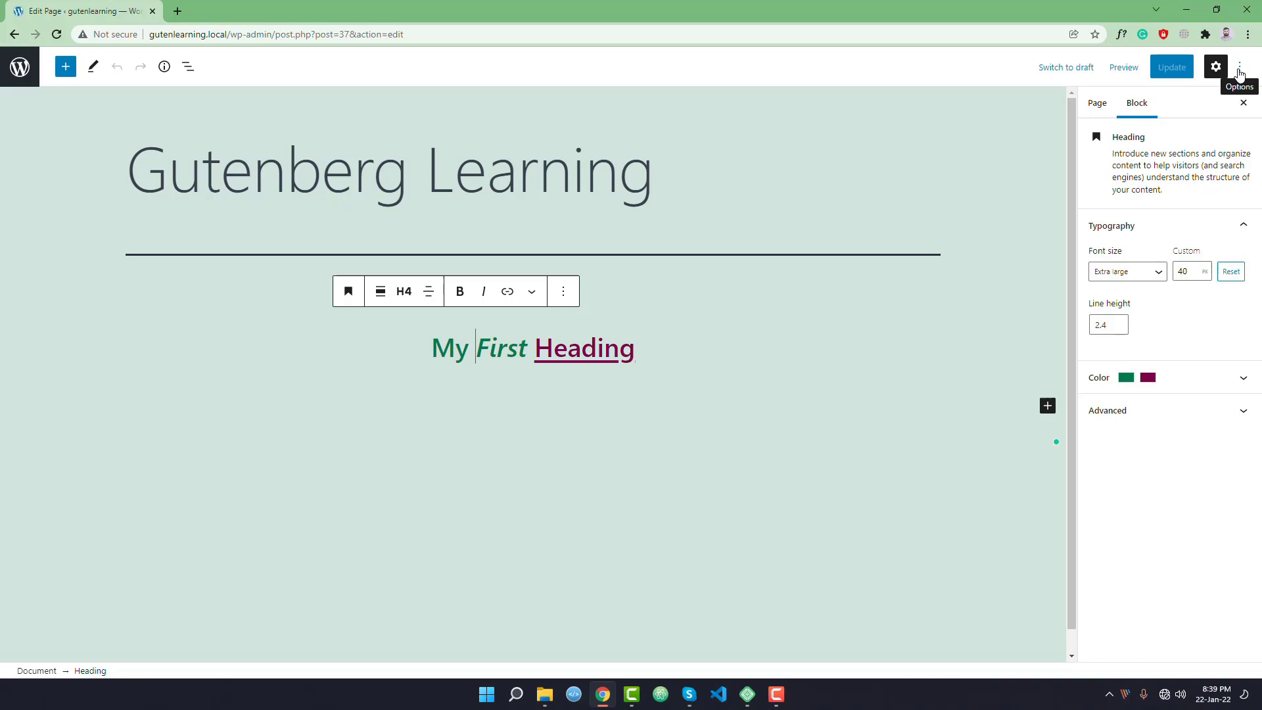
# Turn on the Top toolbar view option and place the cursor in the "My First Heading" block.
pyautogui.click(1241, 69)
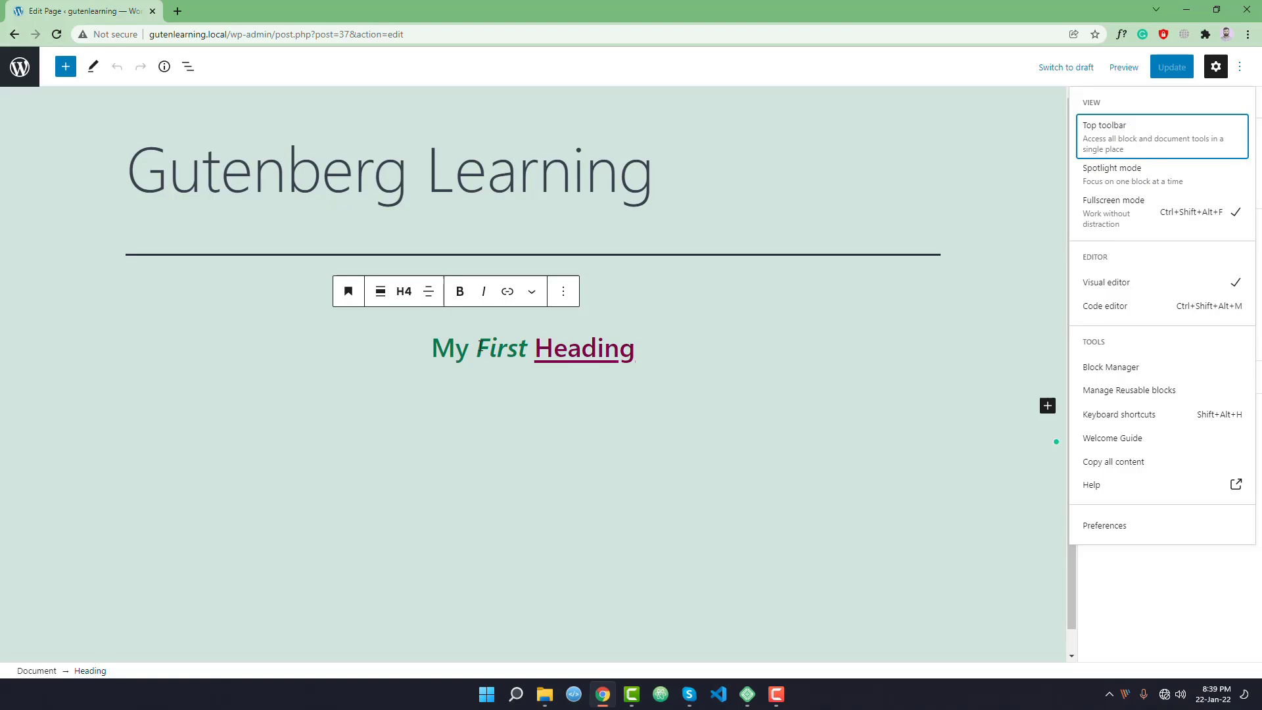
pyautogui.click(1115, 136)
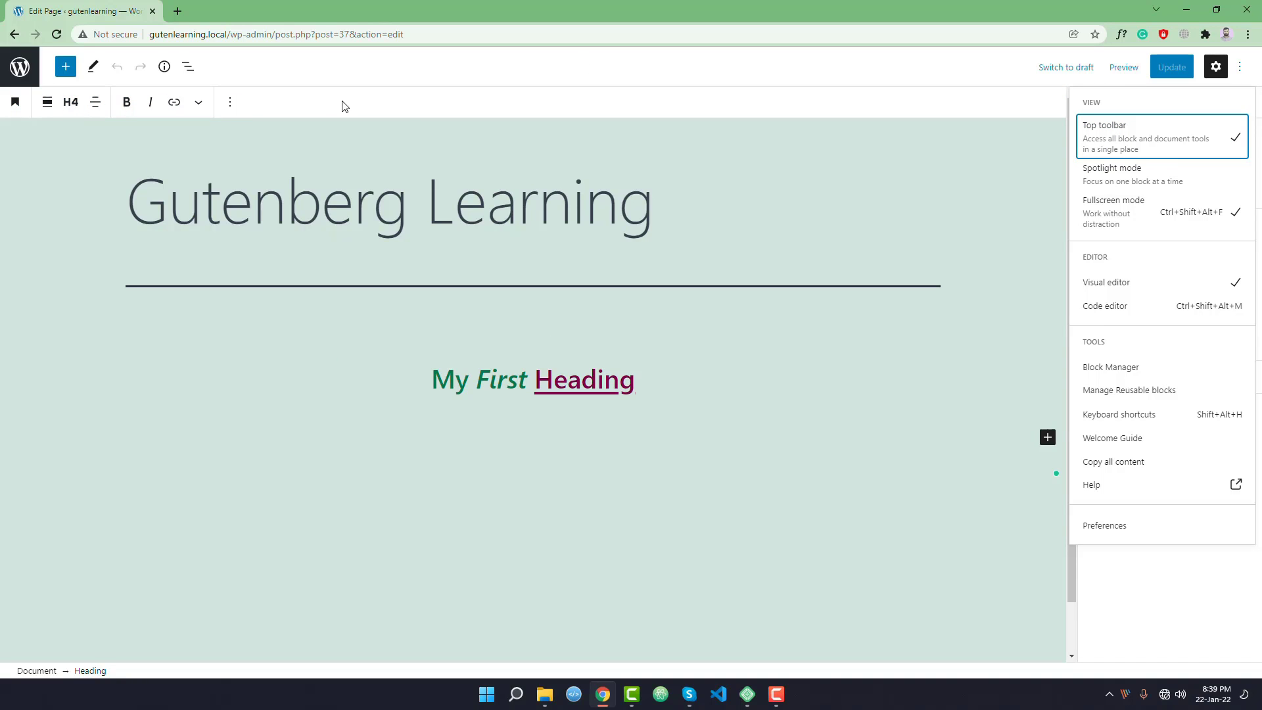
pyautogui.click(470, 375)
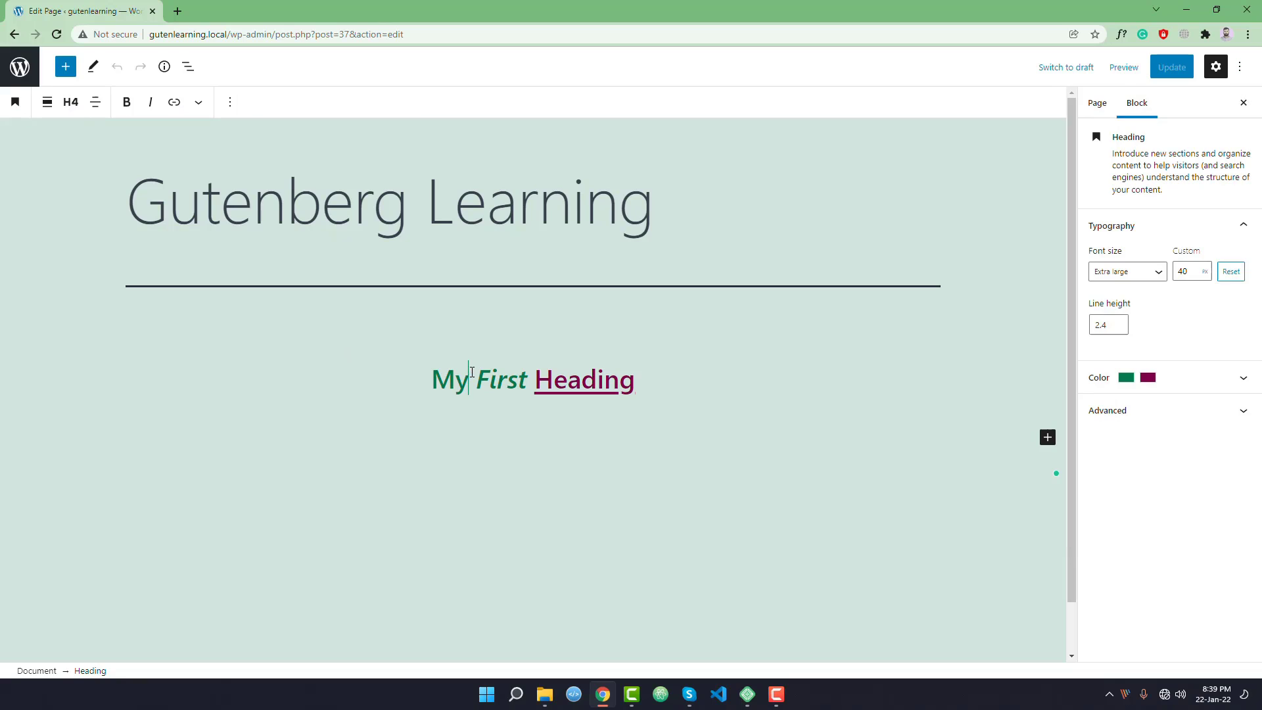
pyautogui.click(654, 376)
pyautogui.click(436, 380)
# Add a paragraph block reading "adadada" below the heading.
pyautogui.click(485, 444)
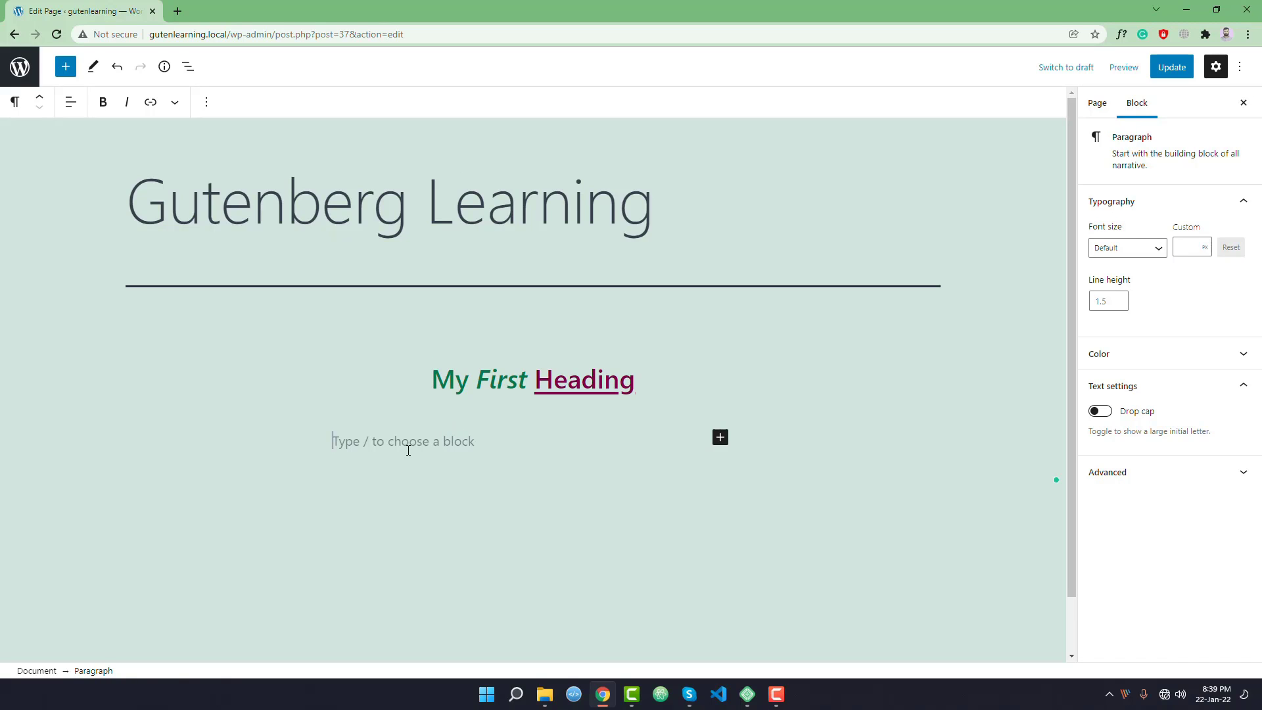
pyautogui.write('adadada')
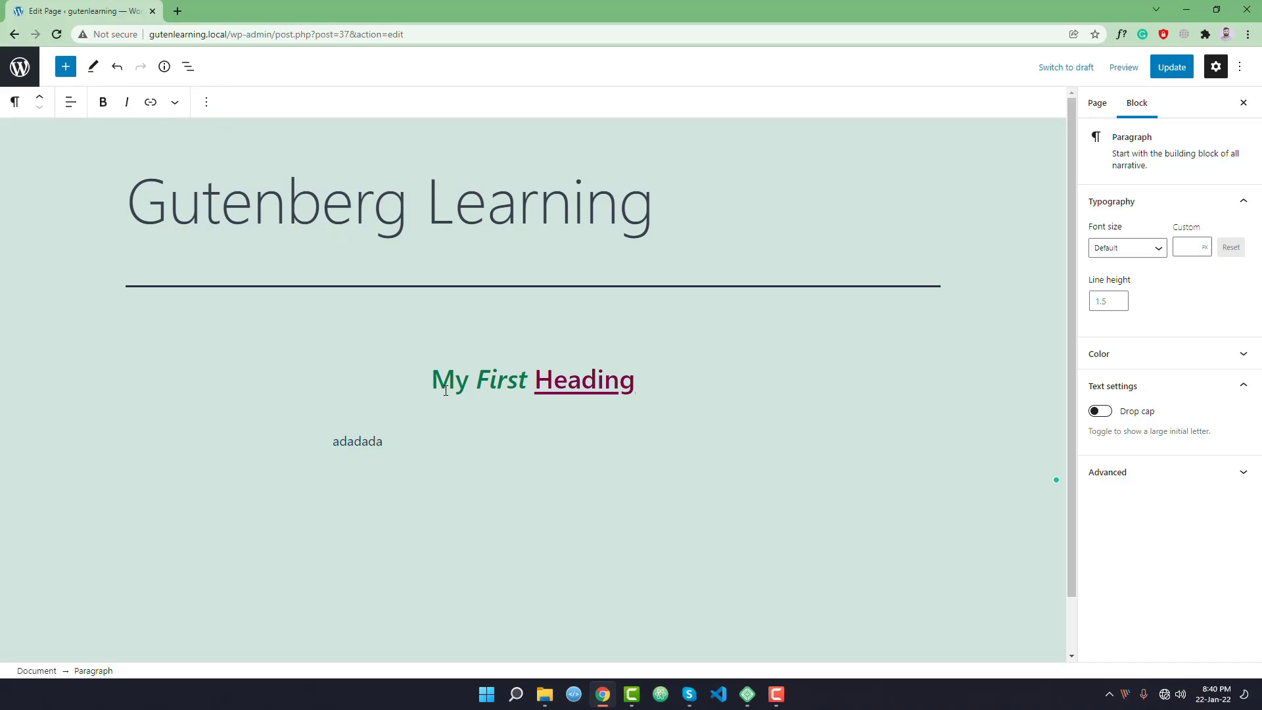
# Turn off the Top toolbar view option and check the floating toolbar on the heading and paragraph blocks.
pyautogui.click(492, 388)
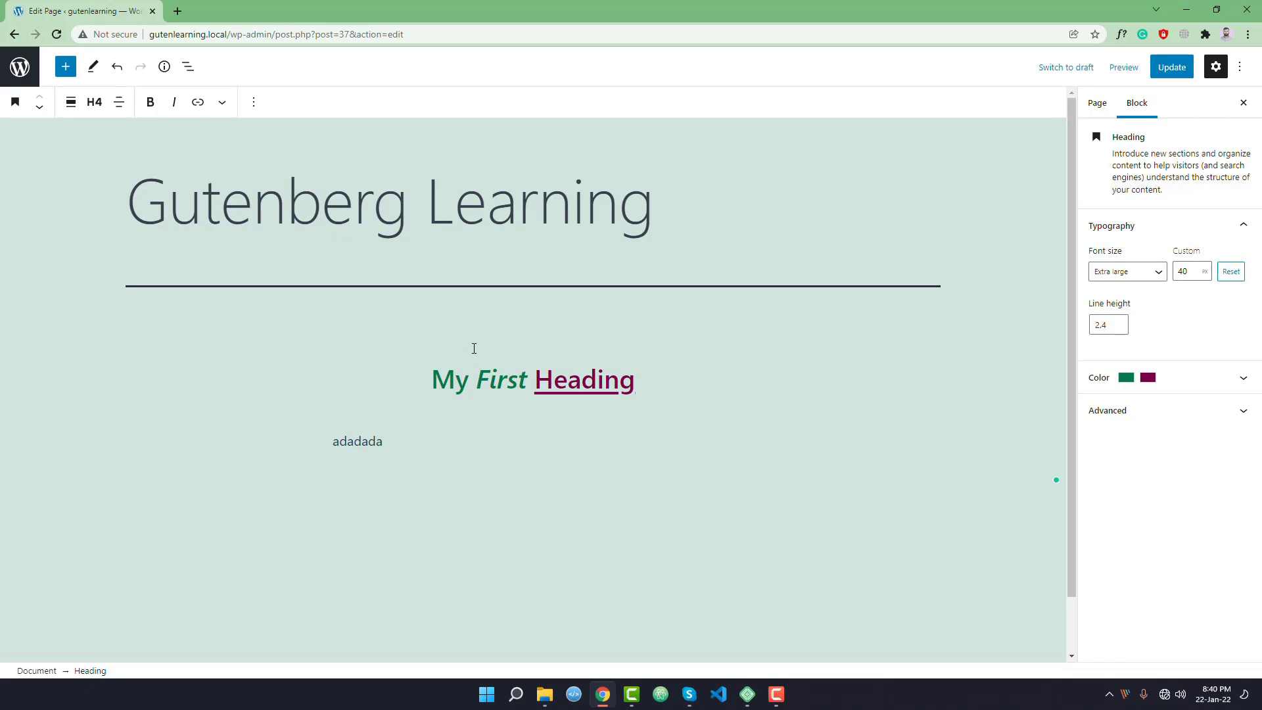
pyautogui.click(1239, 66)
pyautogui.click(1130, 150)
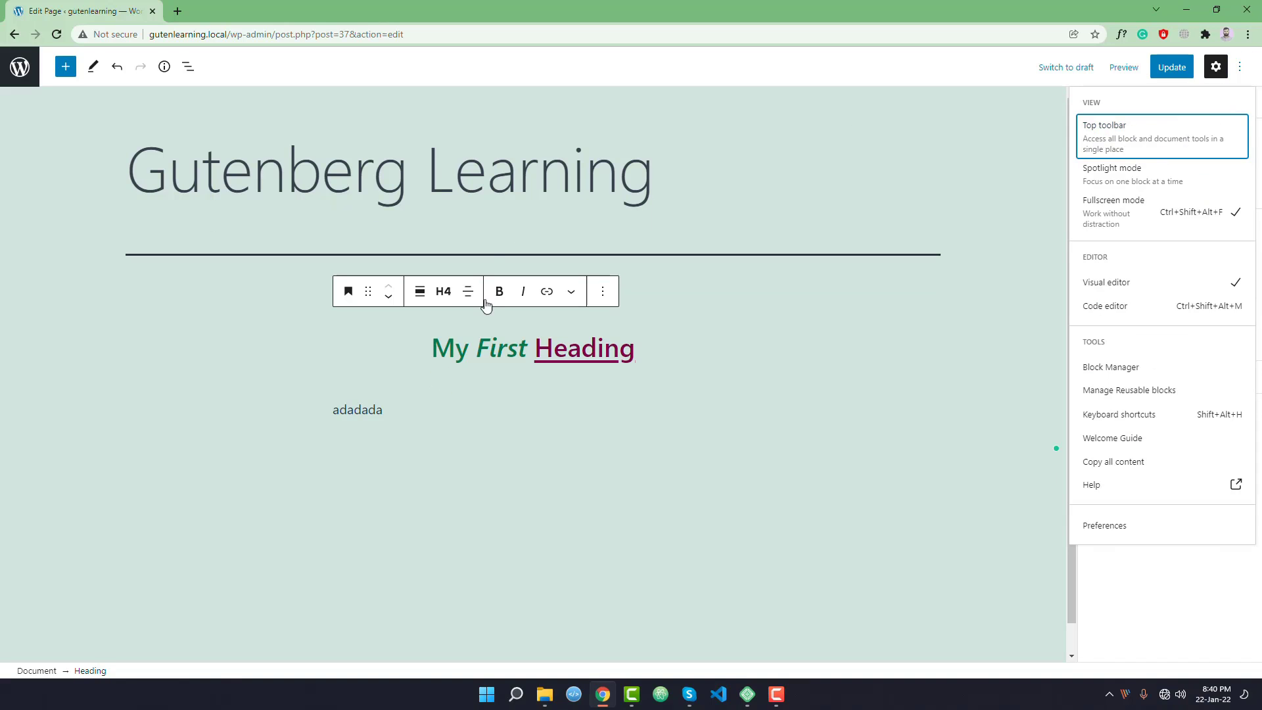
pyautogui.click(458, 349)
pyautogui.click(361, 410)
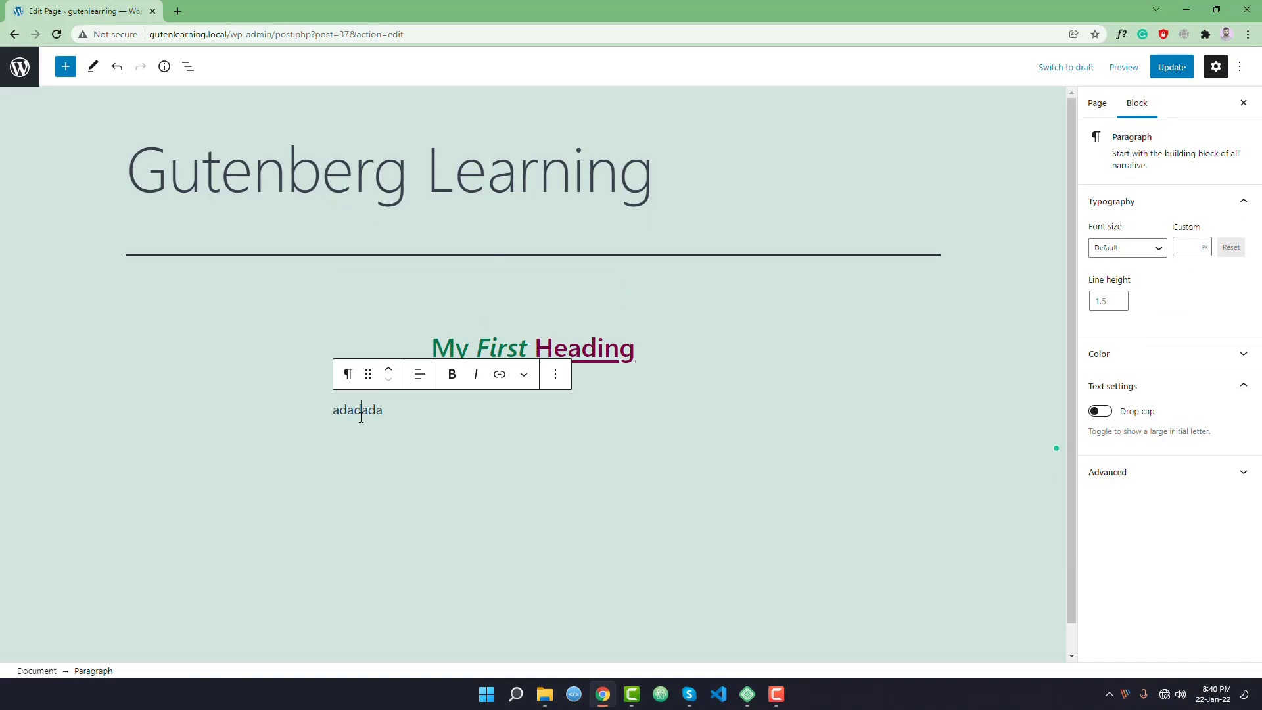
pyautogui.click(462, 345)
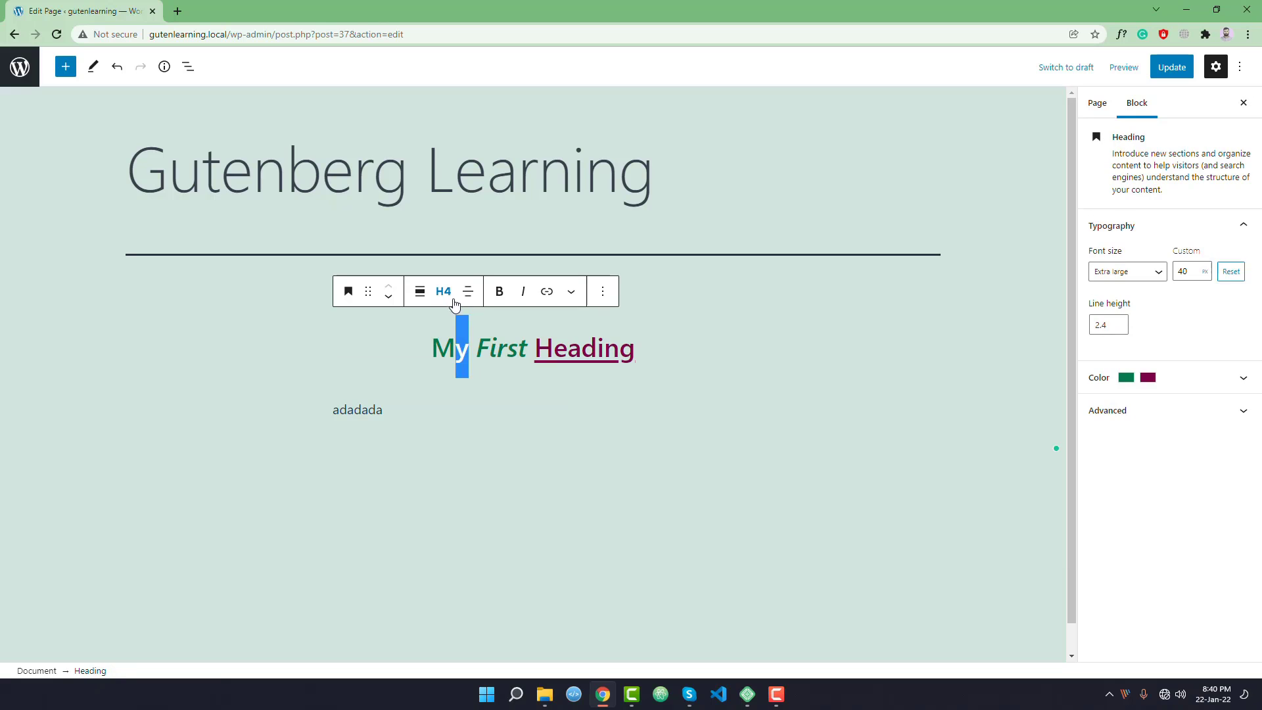
pyautogui.doubleClick(505, 345)
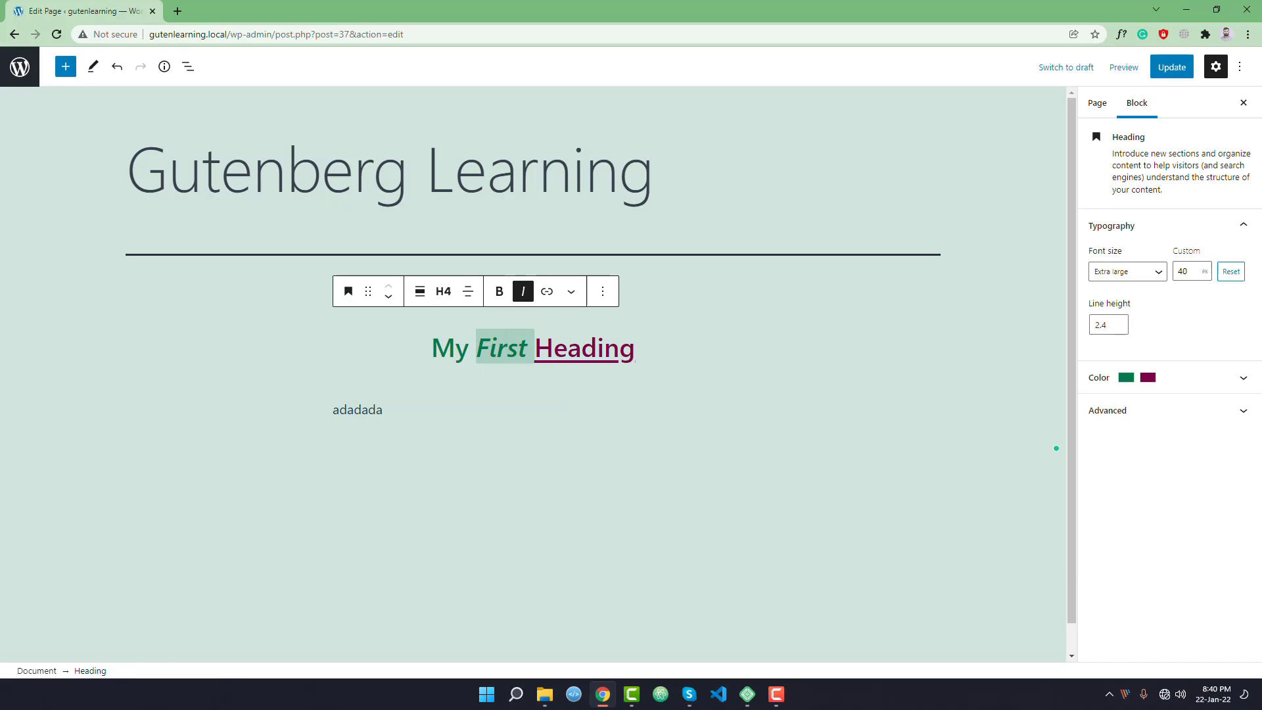
# Turn on Spotlight mode and focus the paragraph and heading blocks in turn.
pyautogui.click(1240, 67)
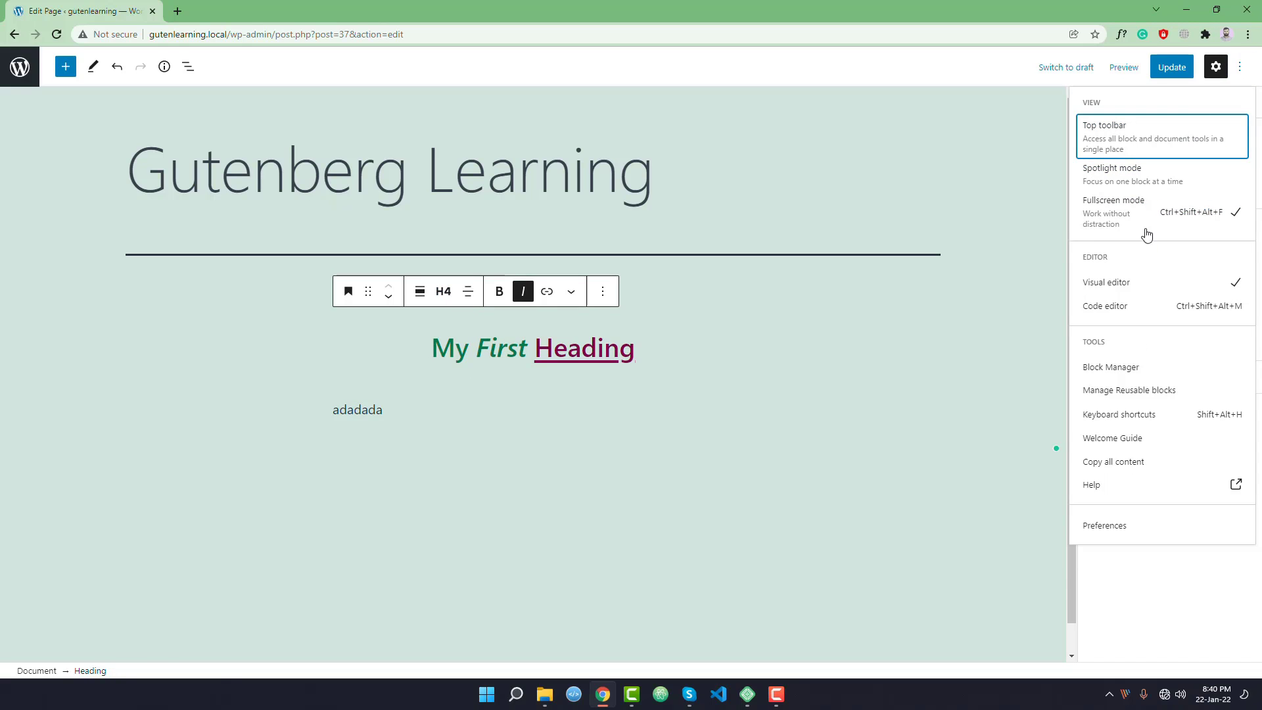
pyautogui.click(1109, 183)
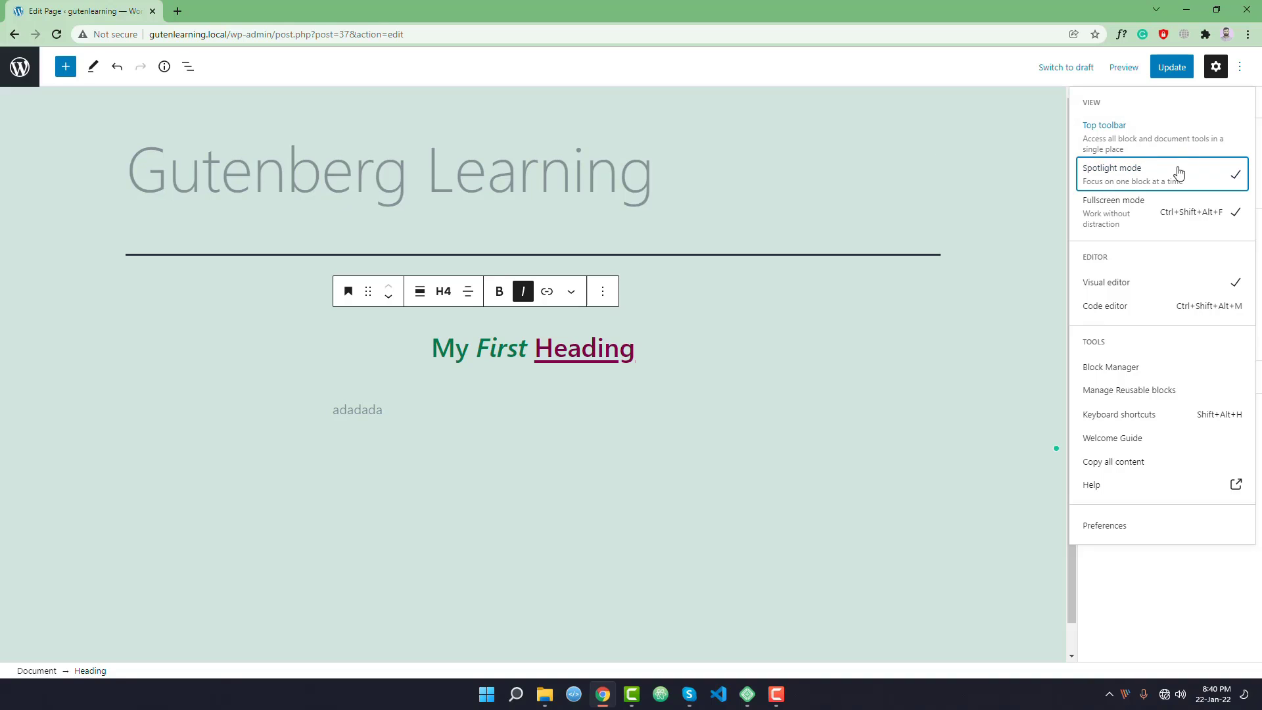
pyautogui.click(395, 419)
pyautogui.click(454, 349)
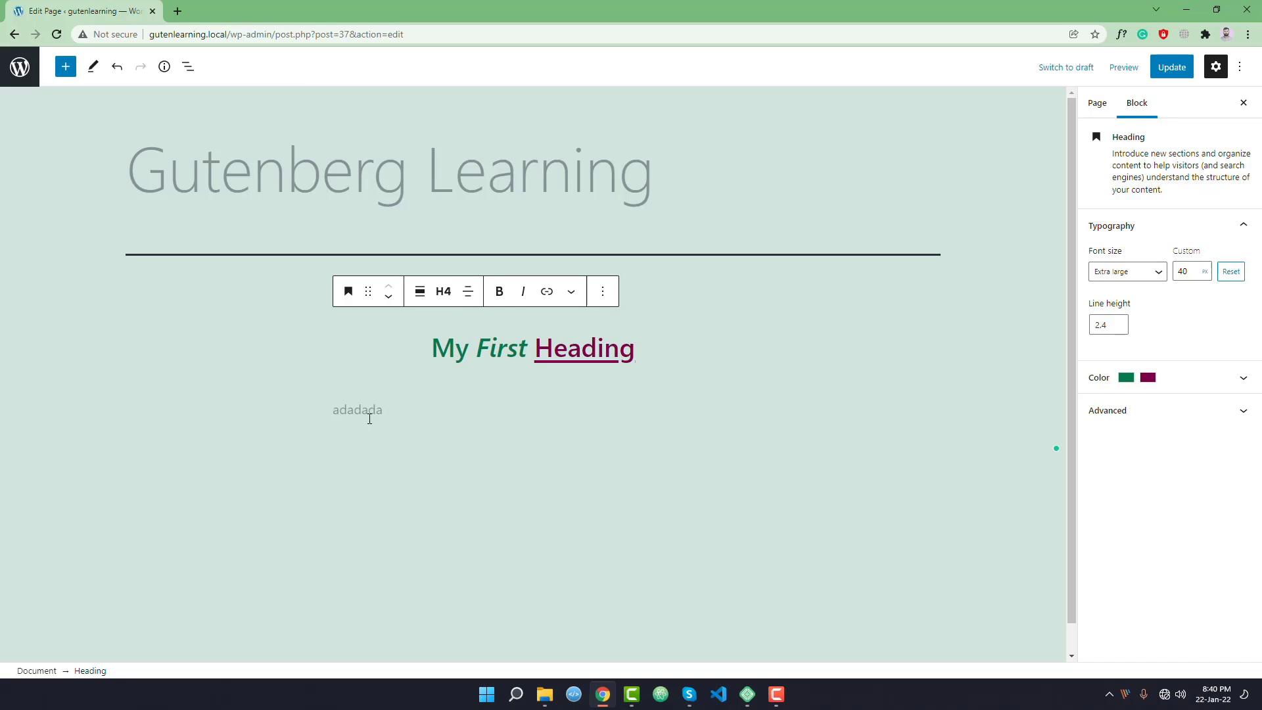
pyautogui.click(399, 414)
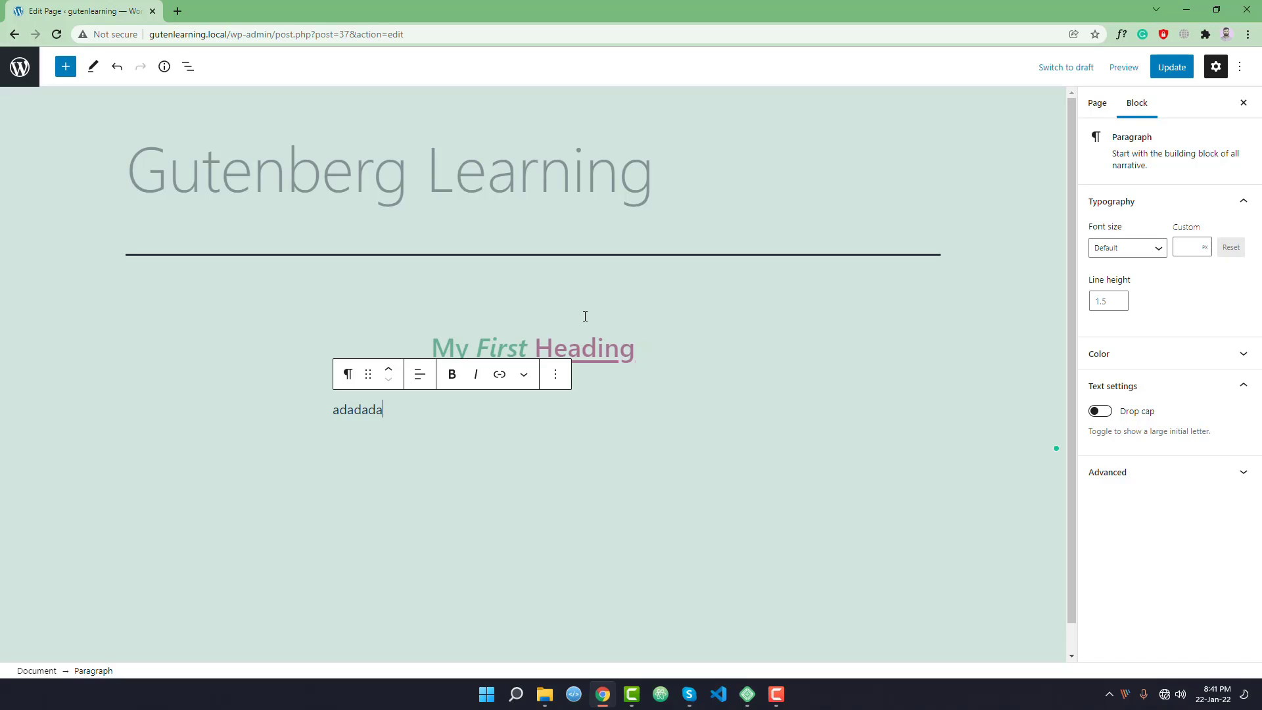
# Turn off Spotlight mode and remove the "adadada" paragraph block.
pyautogui.click(1239, 66)
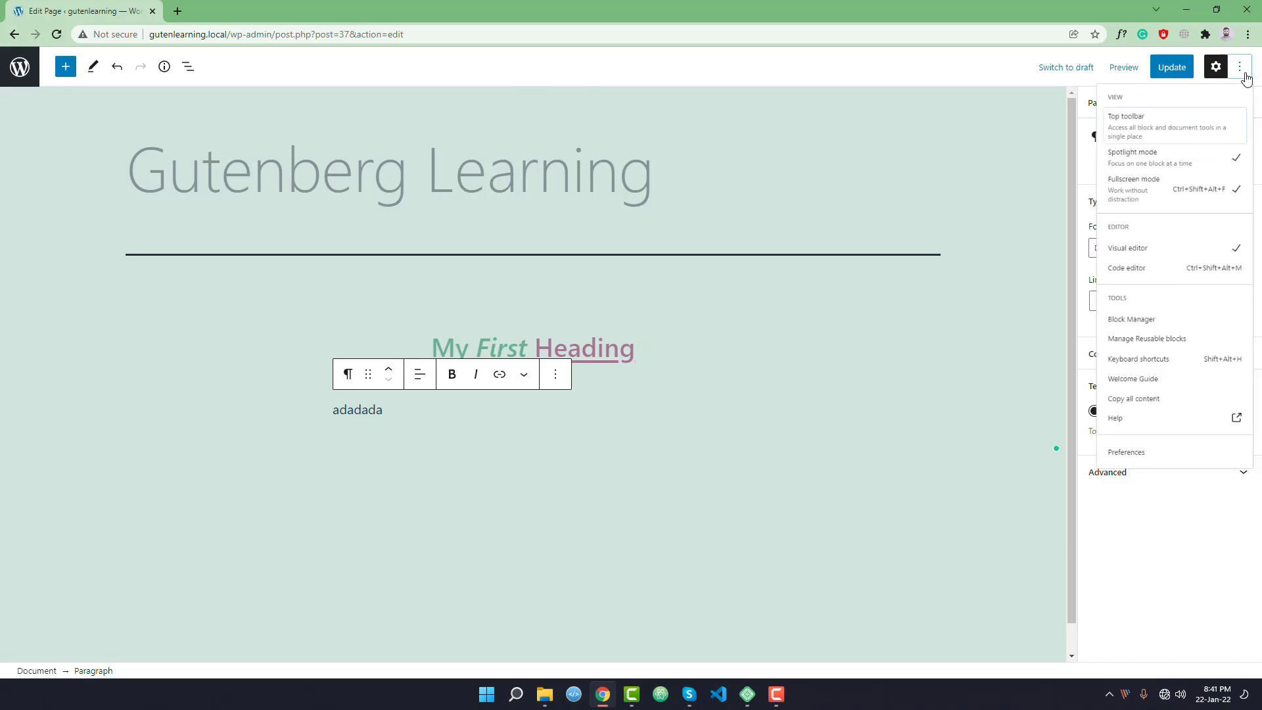
pyautogui.click(1147, 176)
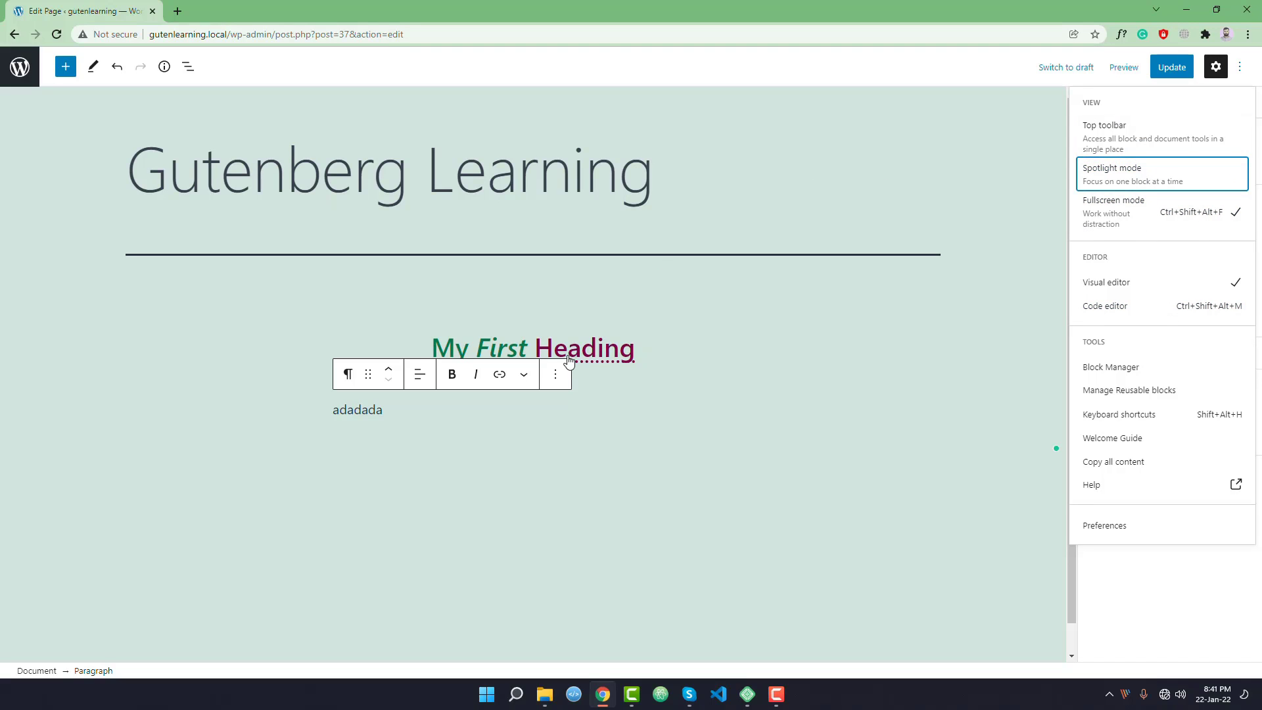
pyautogui.click(447, 404)
pyautogui.click(558, 375)
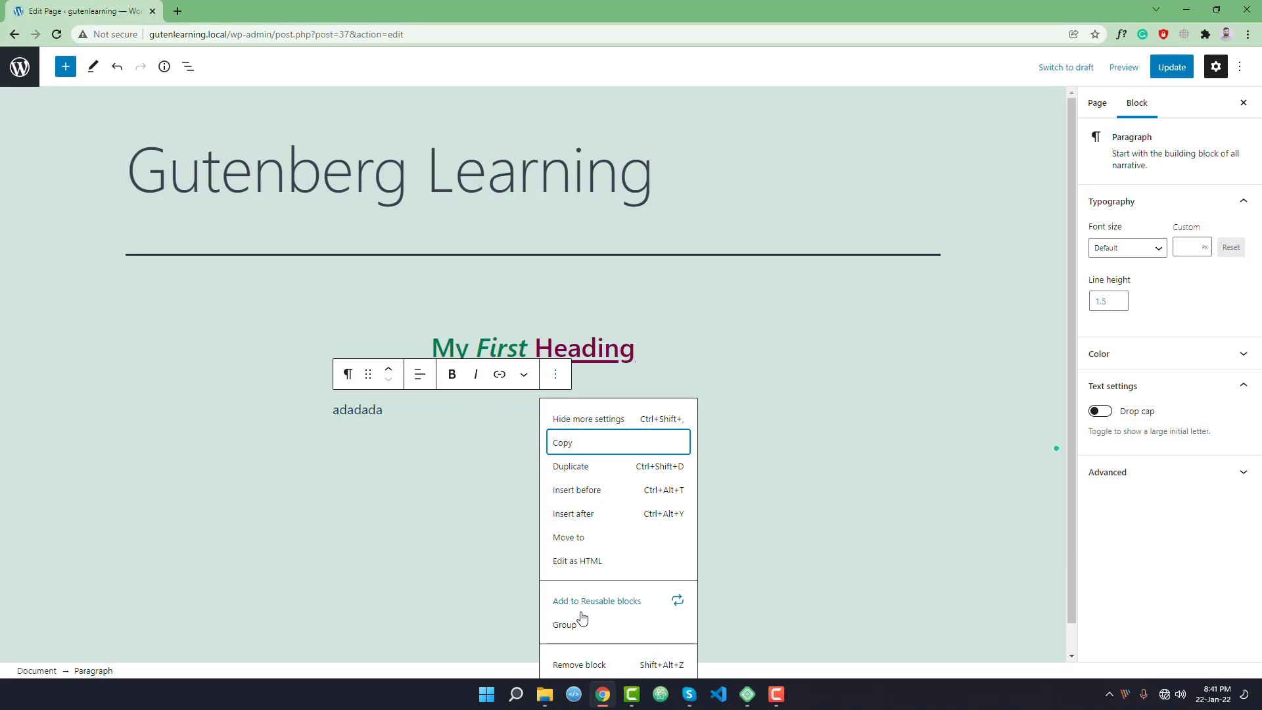
pyautogui.click(574, 664)
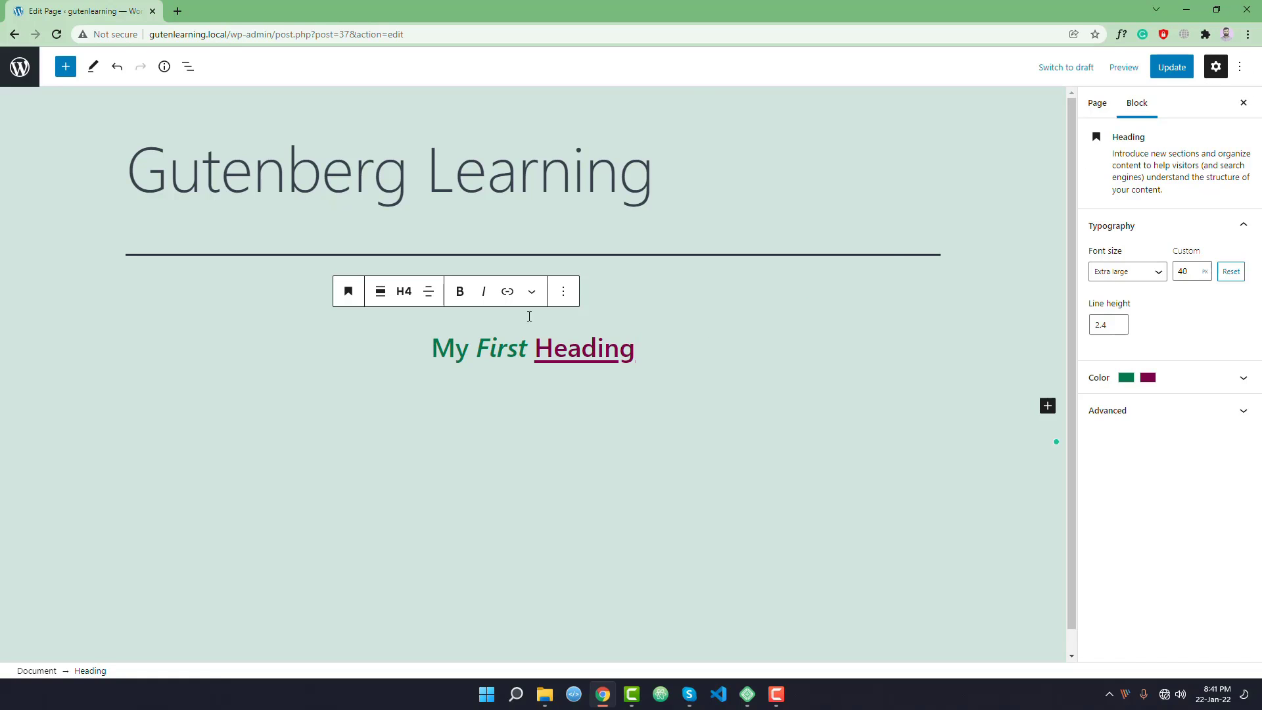
# Switch the page to the code editor and highlight the heading block's entire markup.
pyautogui.moveTo(428, 346); pyautogui.dragTo(594, 346)
pyautogui.click(656, 344)
pyautogui.press('Home')
pyautogui.click(1240, 67)
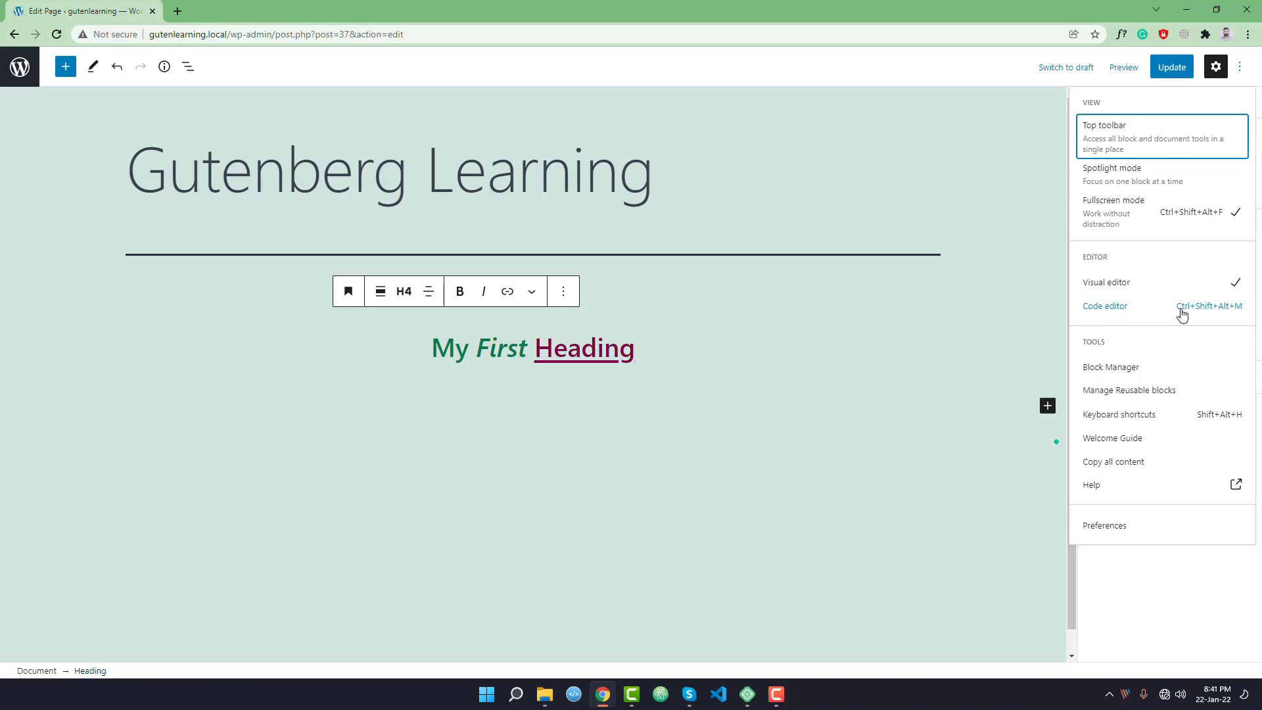
pyautogui.click(1232, 315)
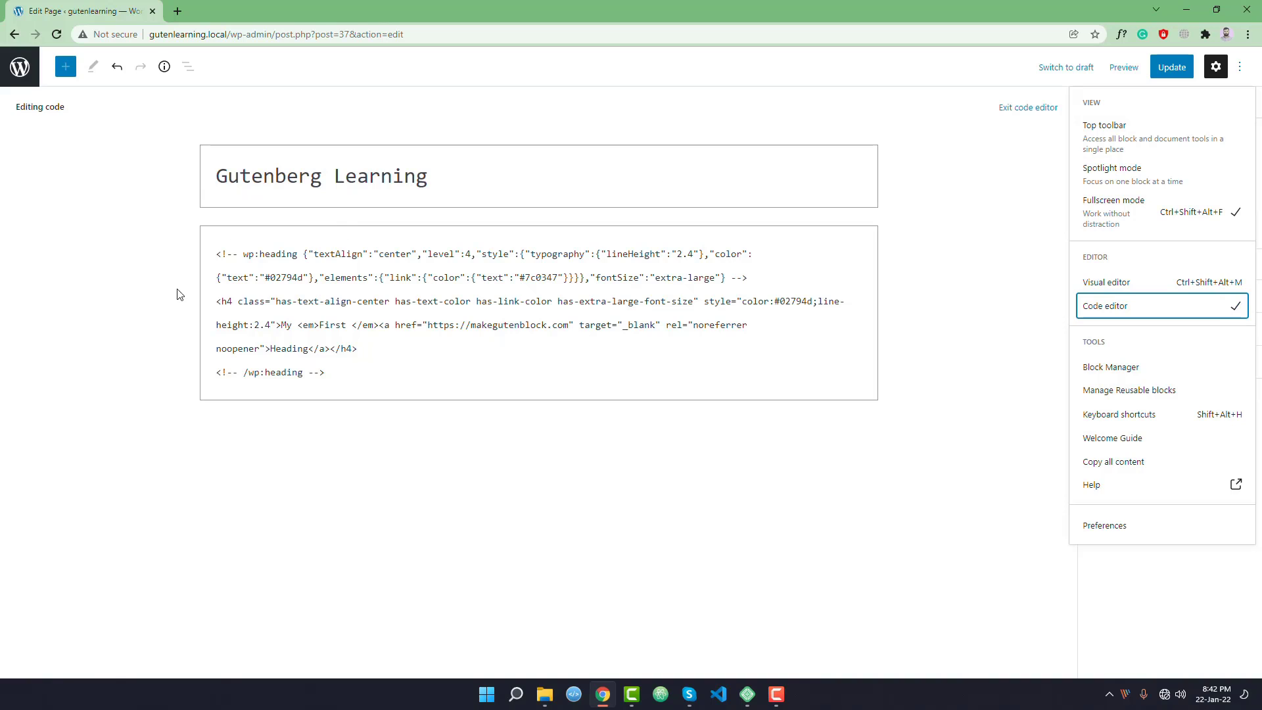
pyautogui.moveTo(218, 254)
pyautogui.mouseDown()
pyautogui.moveTo(243, 329)
pyautogui.moveTo(326, 374)
pyautogui.moveTo(219, 278)
pyautogui.moveTo(215, 252)
pyautogui.mouseUp()
pyautogui.click(338, 375)
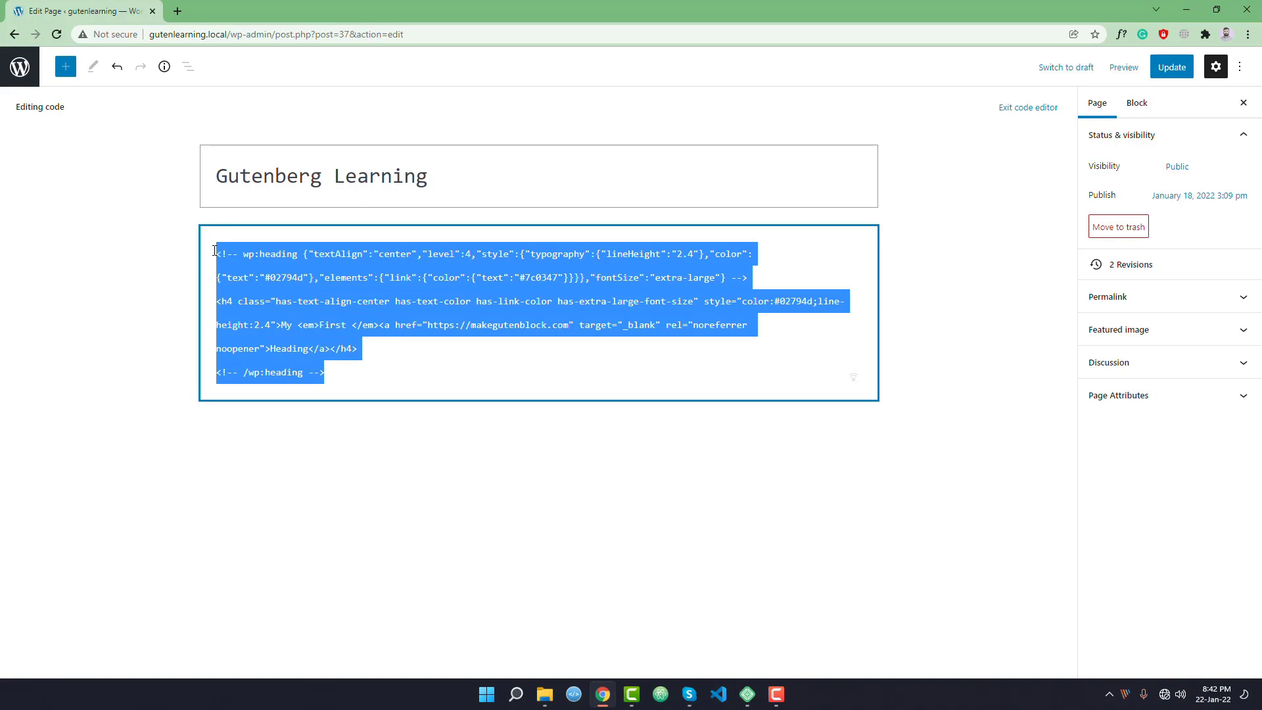
pyautogui.click(401, 373)
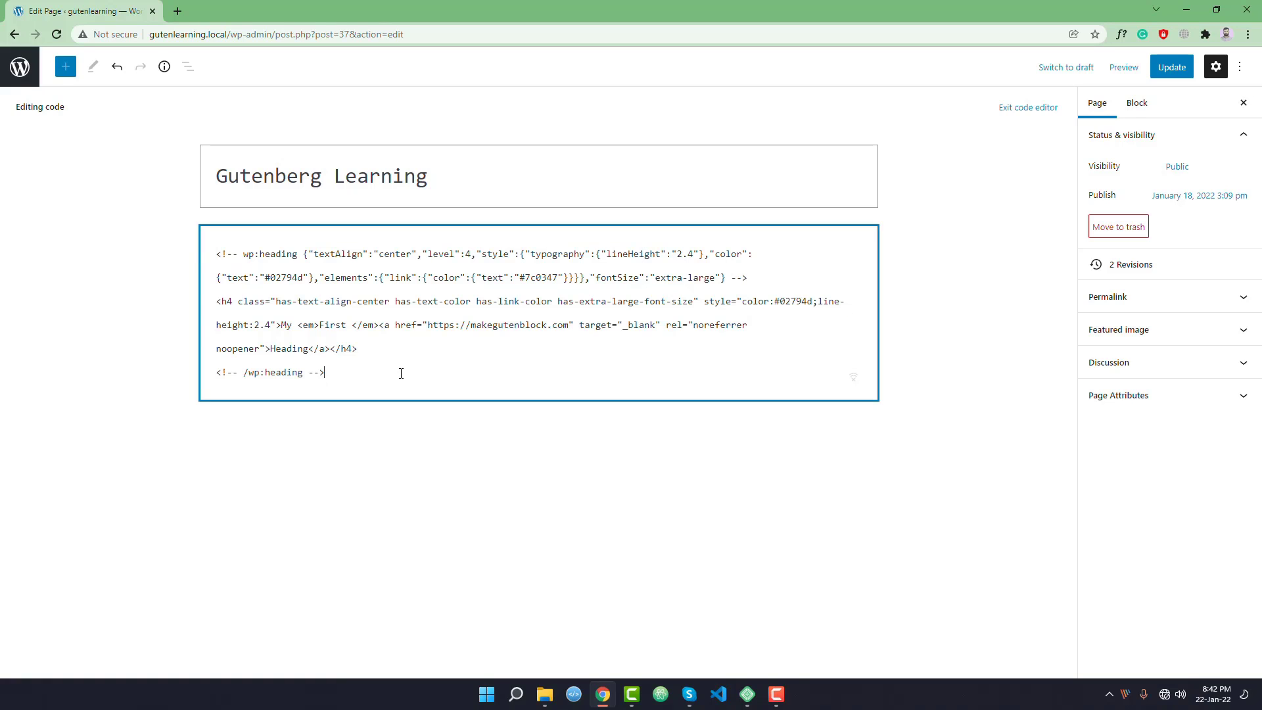
pyautogui.moveTo(339, 373); pyautogui.dragTo(216, 254)
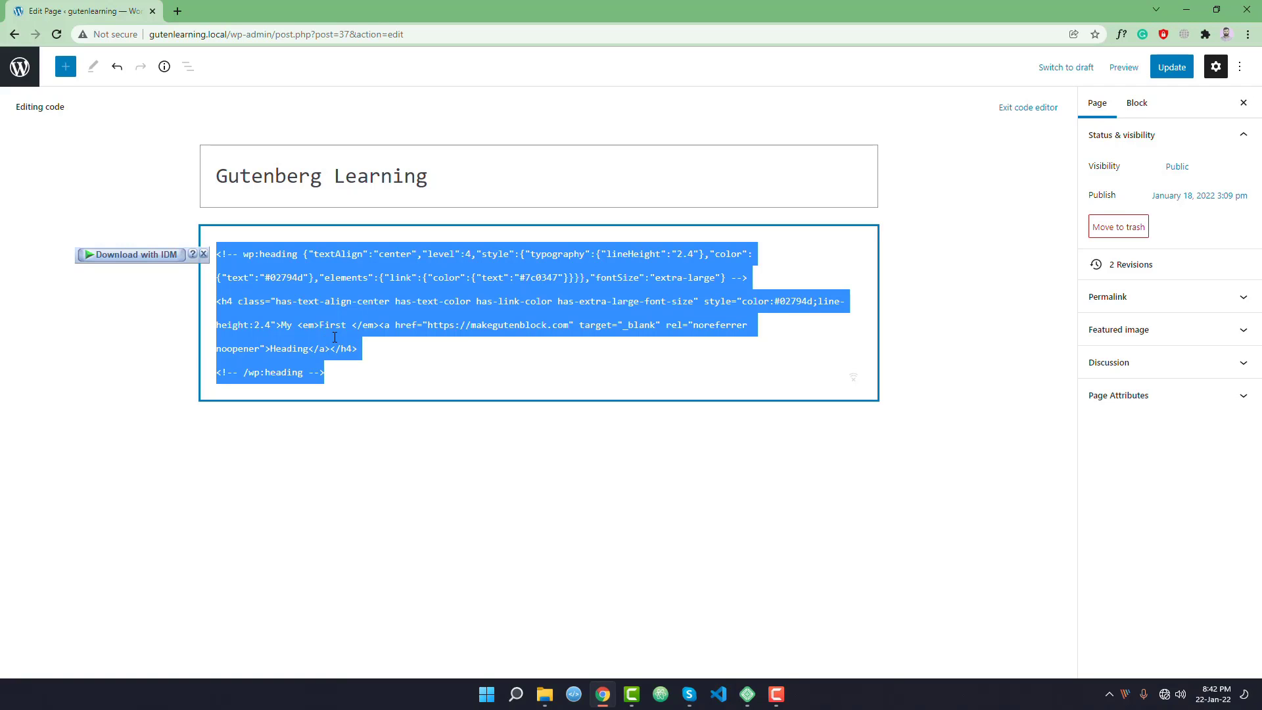
# Return to the visual editor and select the whole "My First Heading" text.
pyautogui.click(1240, 66)
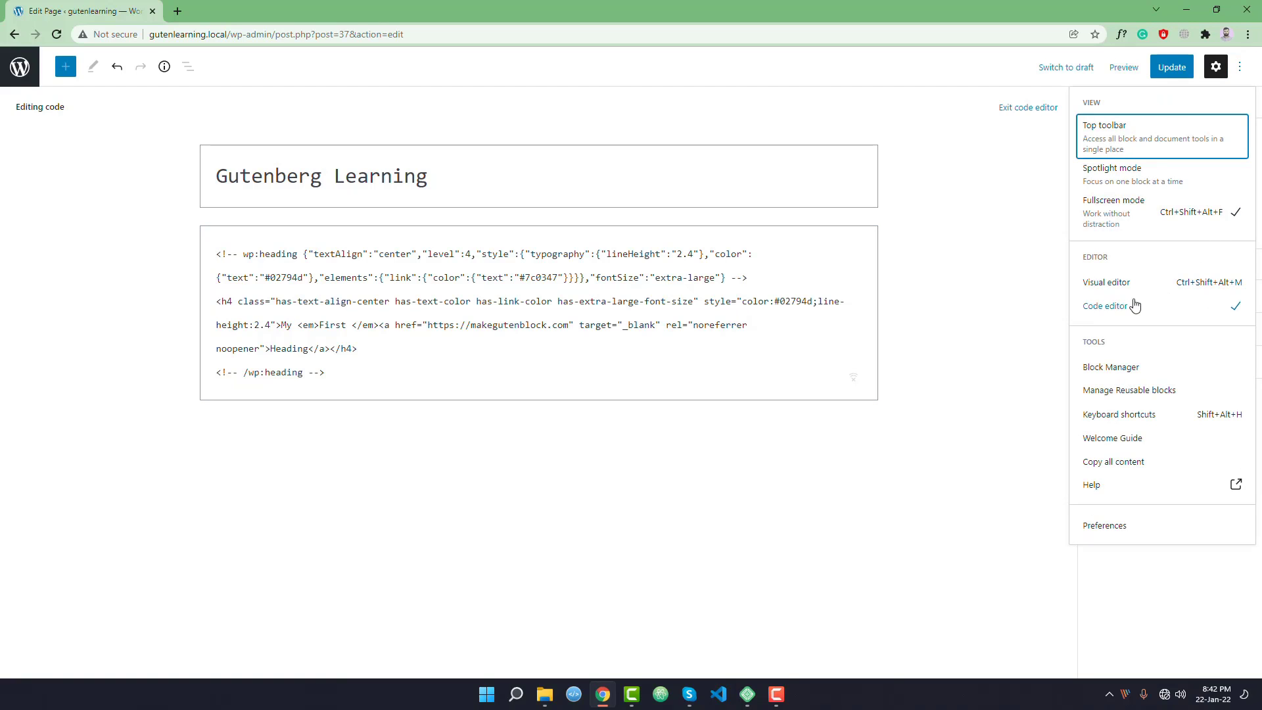
pyautogui.click(1105, 287)
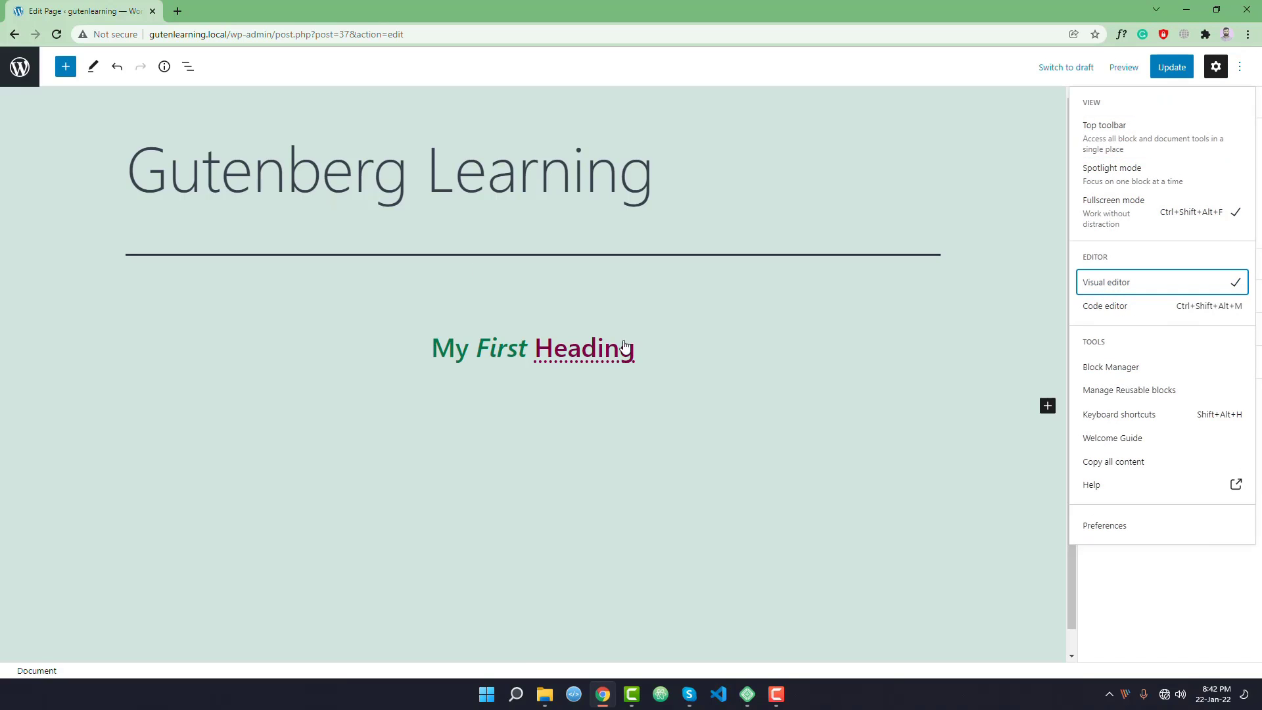
pyautogui.click(466, 356)
pyautogui.moveTo(645, 348); pyautogui.dragTo(431, 342)
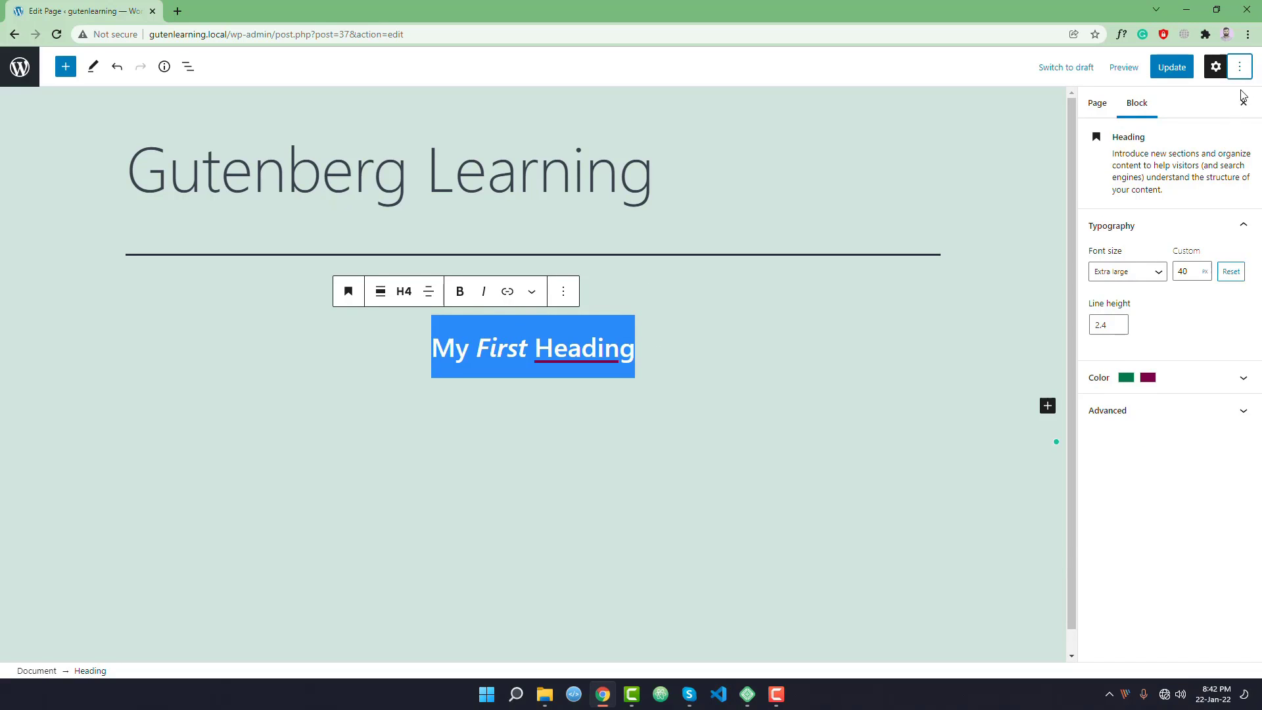
# Switch to the code editor and highlight the heading's opening h4 tag.
pyautogui.click(1239, 67)
pyautogui.click(1144, 319)
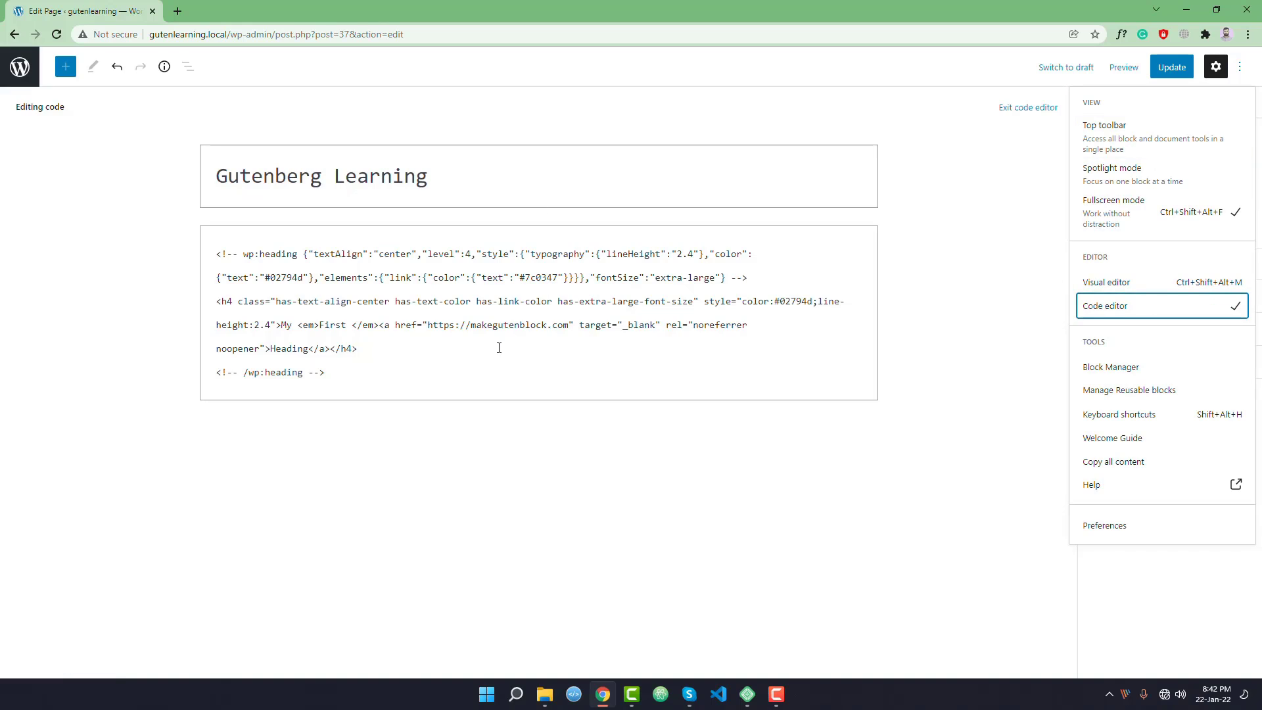
pyautogui.moveTo(350, 346); pyautogui.dragTo(217, 303)
pyautogui.click(352, 348)
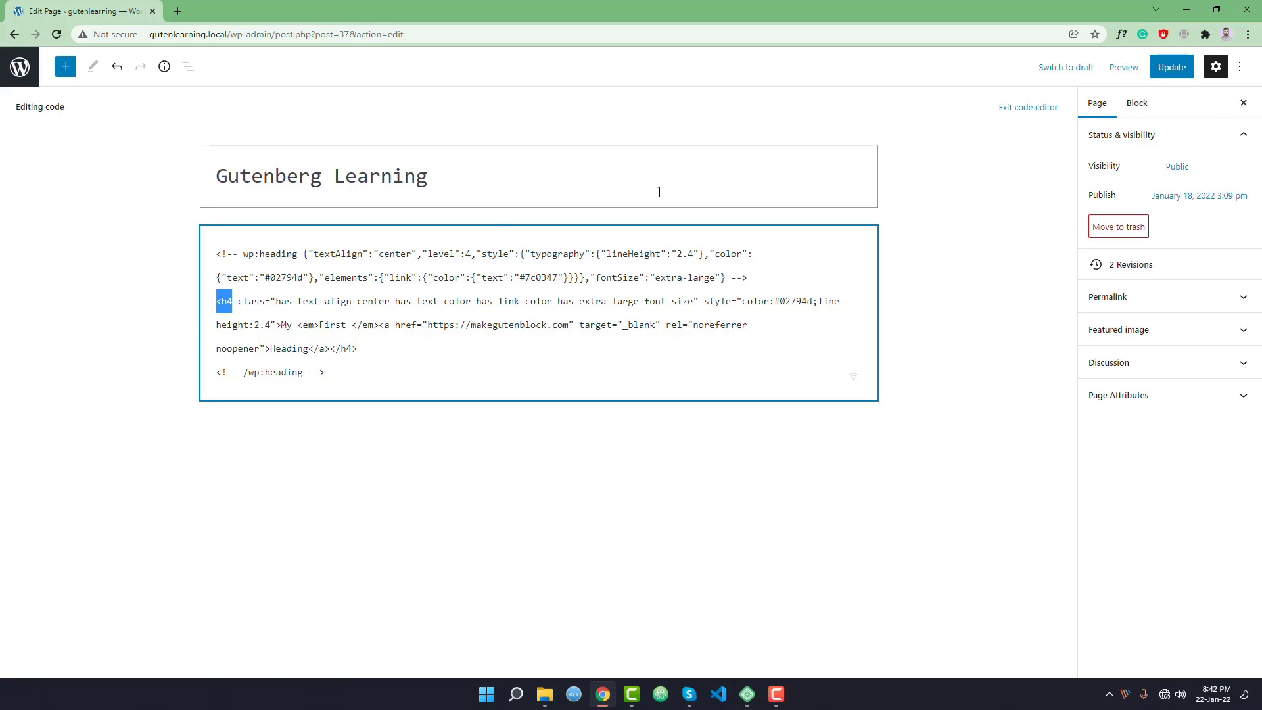
# Return to the visual editor and change the "My First Heading" block's level to H3.
pyautogui.click(1238, 67)
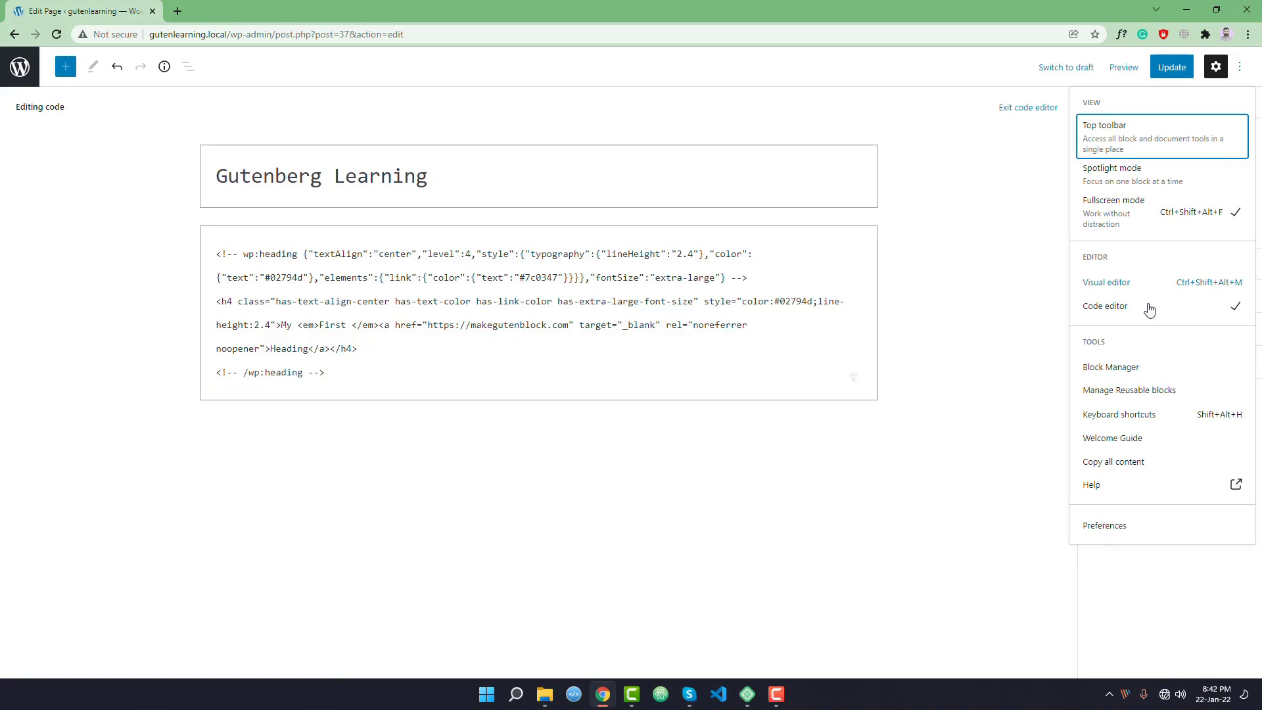
pyautogui.click(1111, 282)
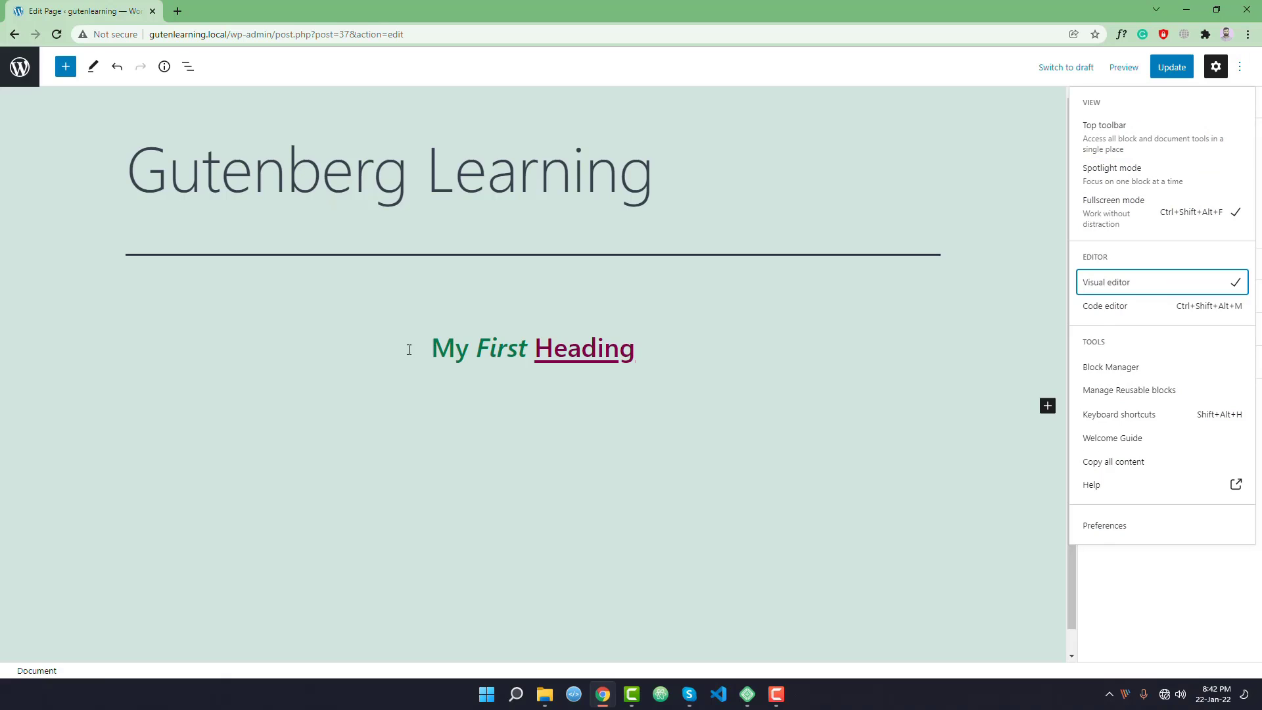
pyautogui.click(470, 346)
pyautogui.click(409, 295)
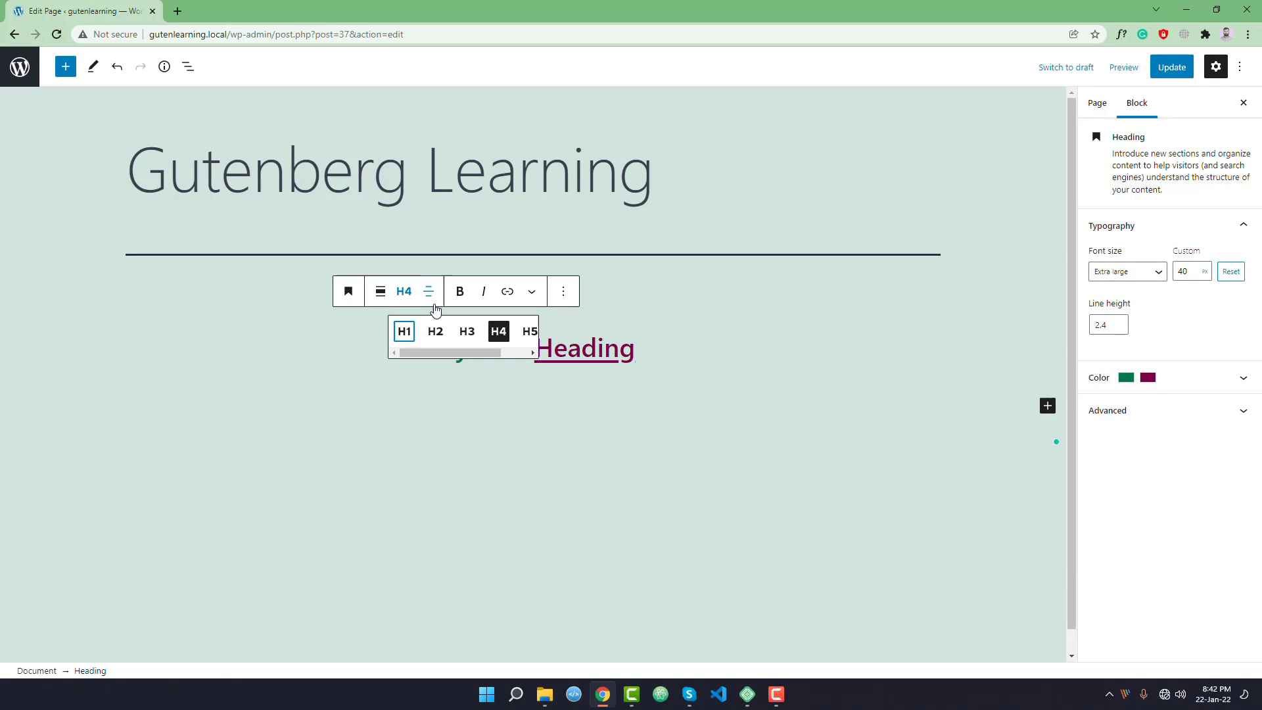
pyautogui.click(467, 332)
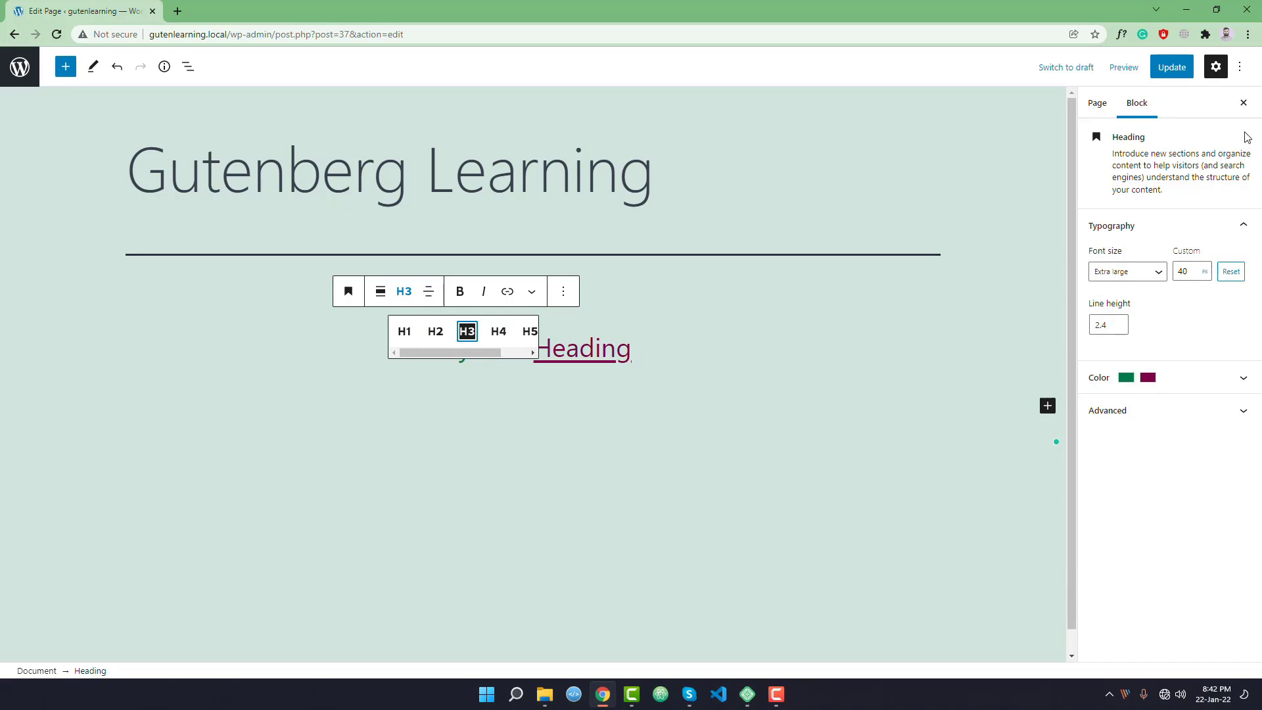
# Switch to the code editor and inspect the heading's opening h3 tag in the markup.
pyautogui.click(1239, 66)
pyautogui.click(1098, 309)
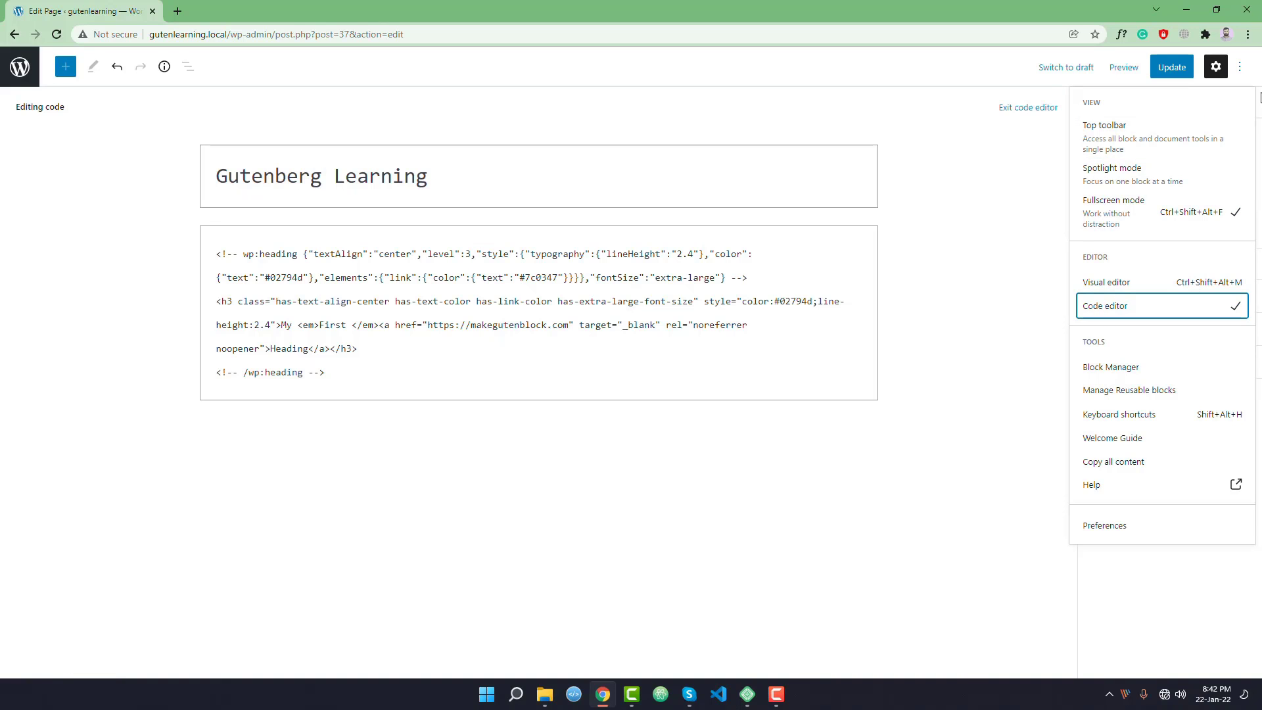
pyautogui.moveTo(230, 301); pyautogui.dragTo(211, 301)
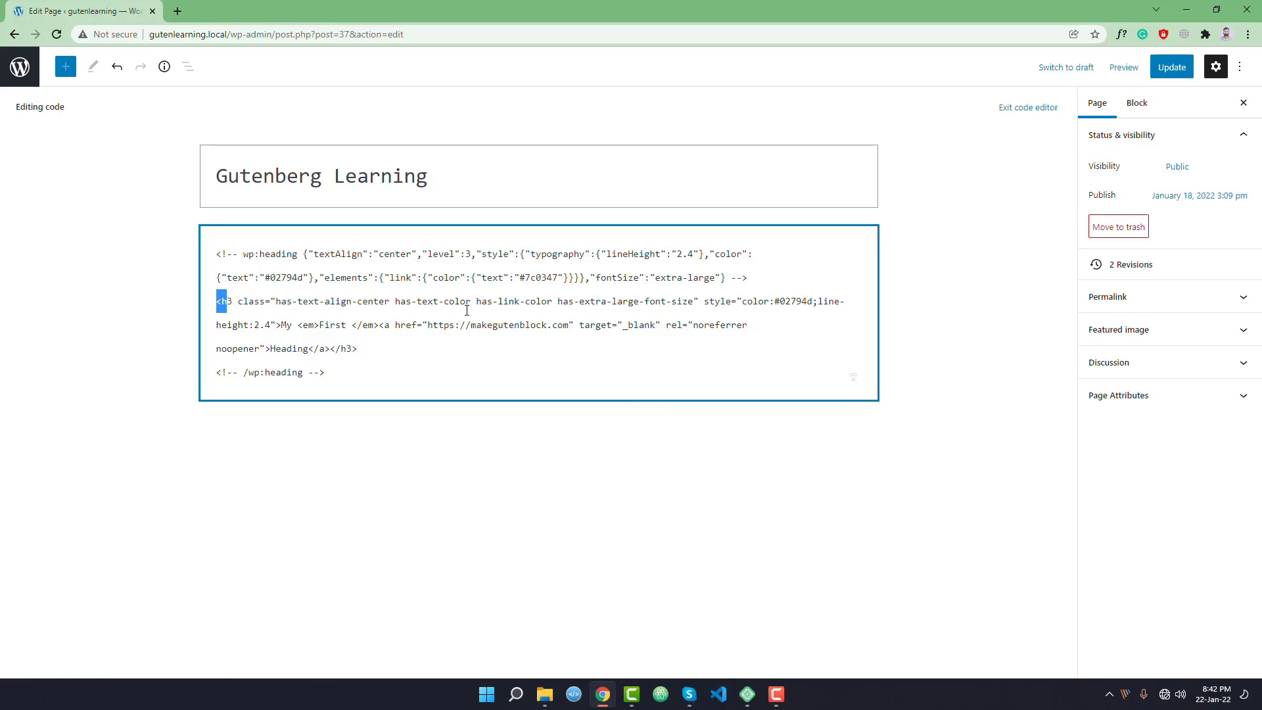
# Return to the visual editor and select the "My First Heading" block.
pyautogui.click(1239, 66)
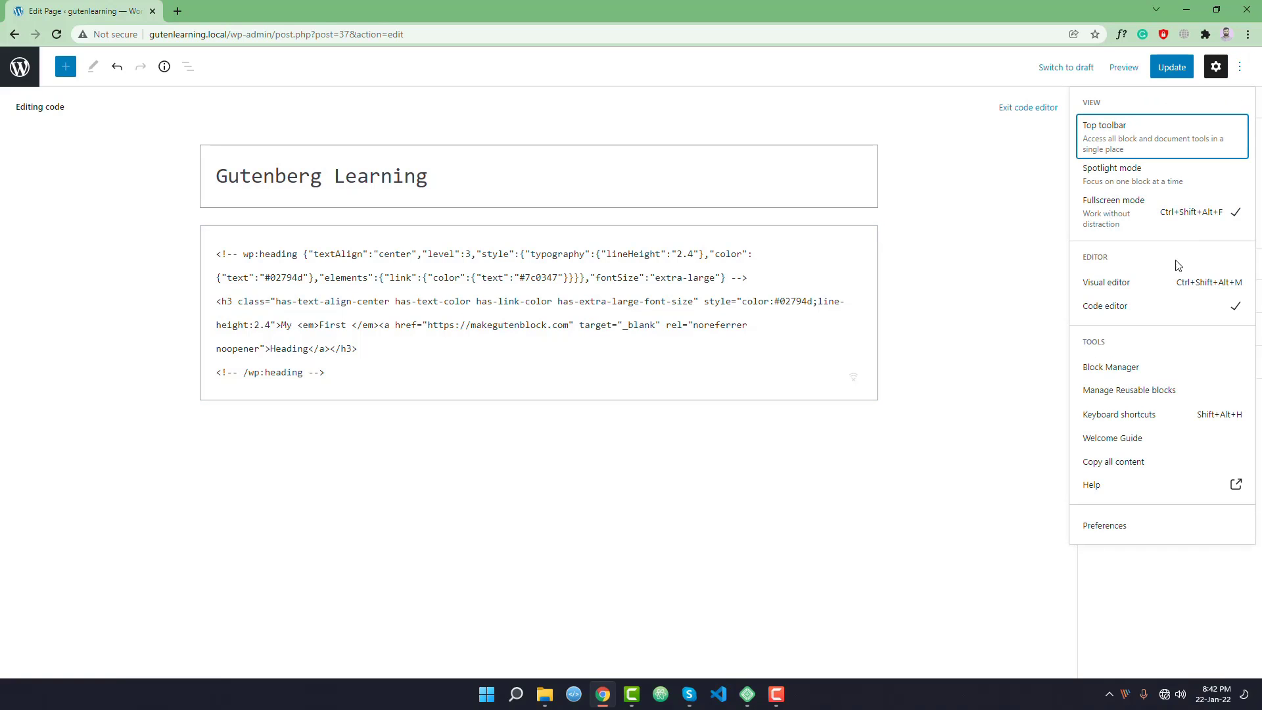
pyautogui.click(1134, 282)
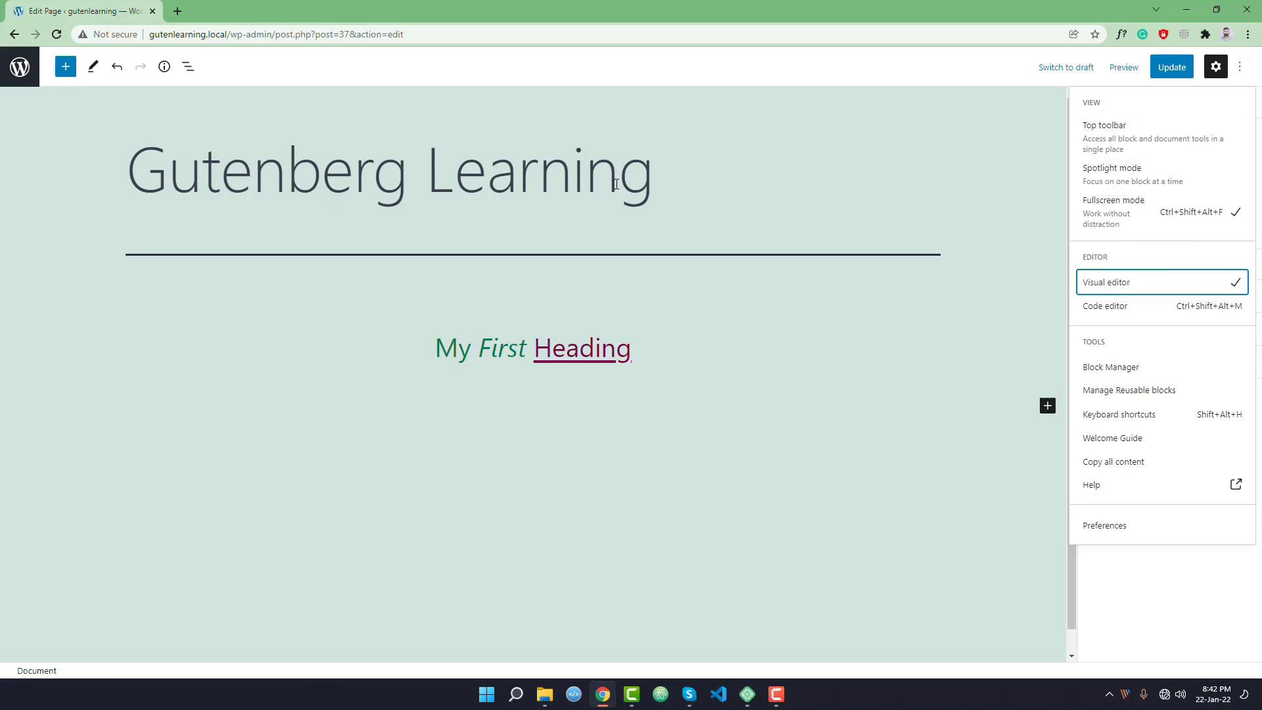
pyautogui.click(679, 358)
# Open the Block Manager and look through its block categories, from Text and Media down to Embeds.
pyautogui.click(1239, 67)
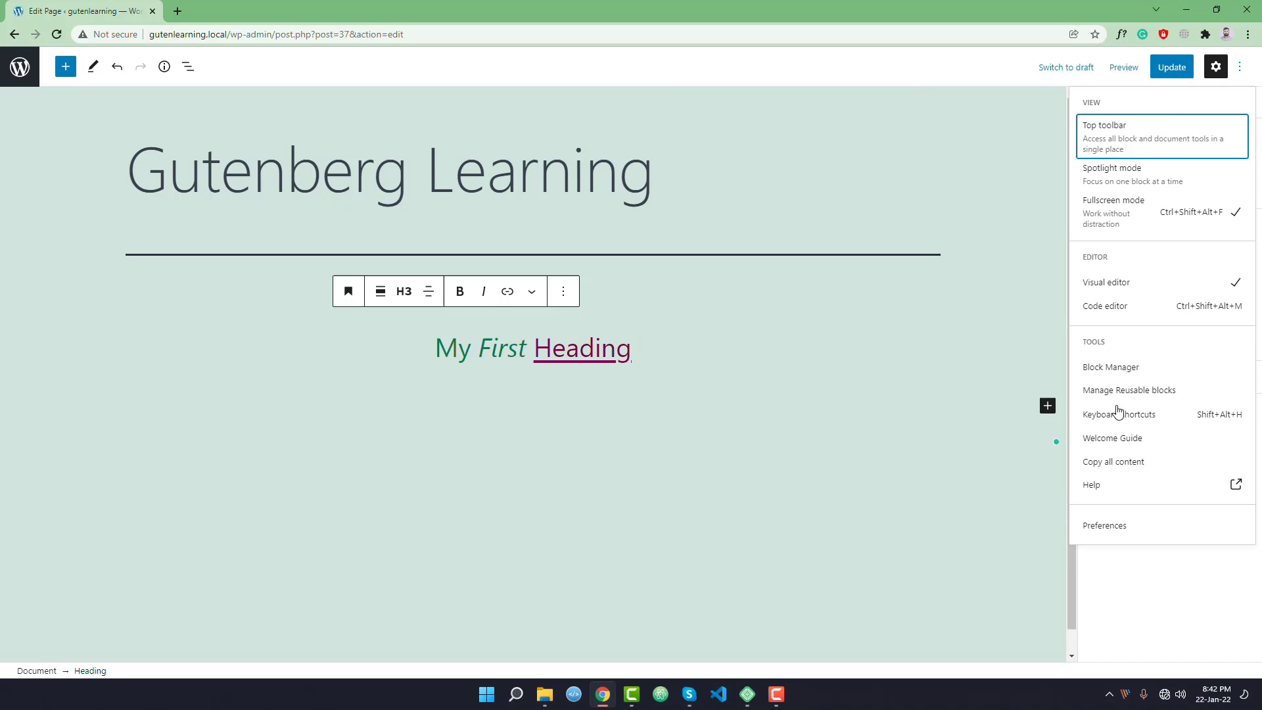
pyautogui.click(1101, 370)
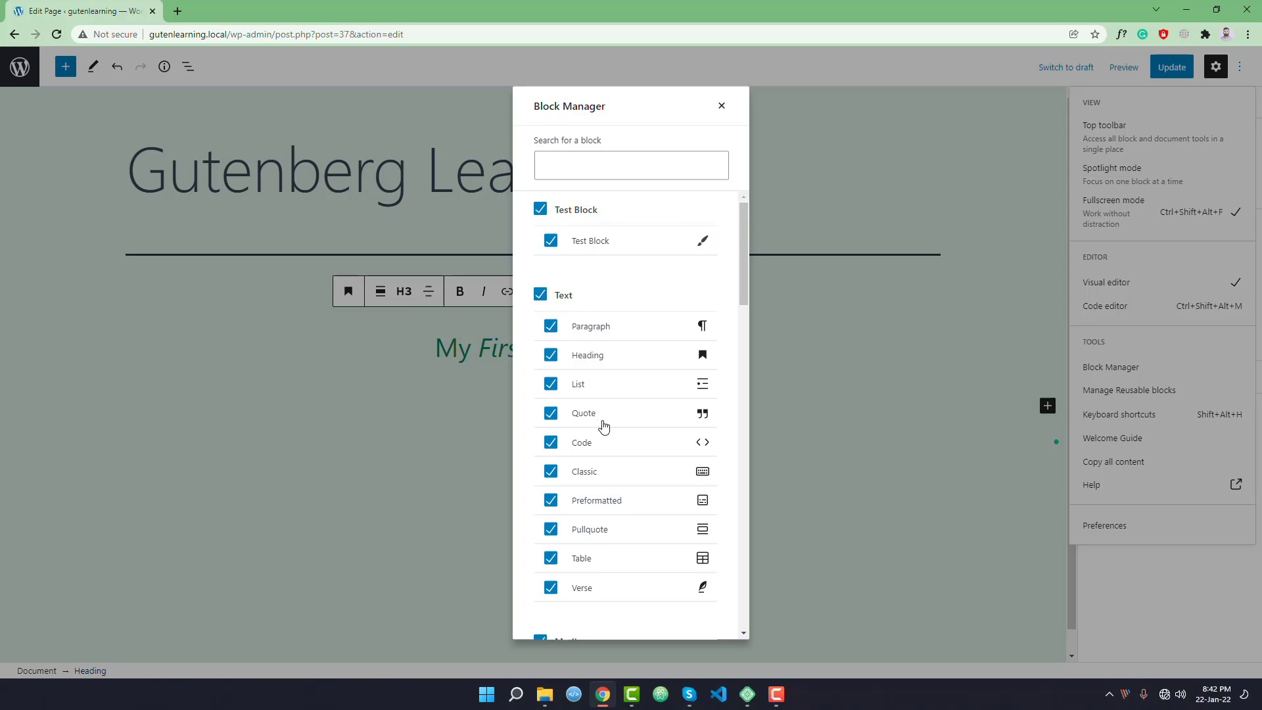
pyautogui.scroll(-10, 600, 437)
pyautogui.scroll(-5, 598, 474)
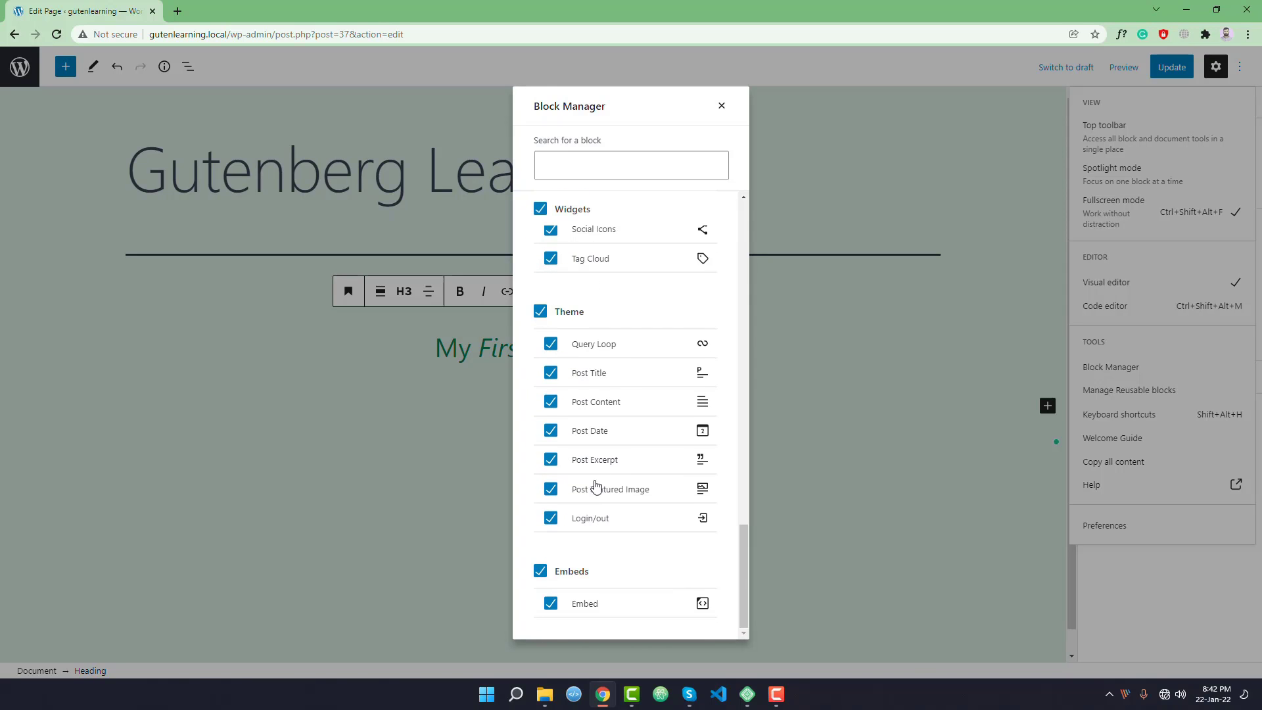
pyautogui.scroll(15, 597, 487)
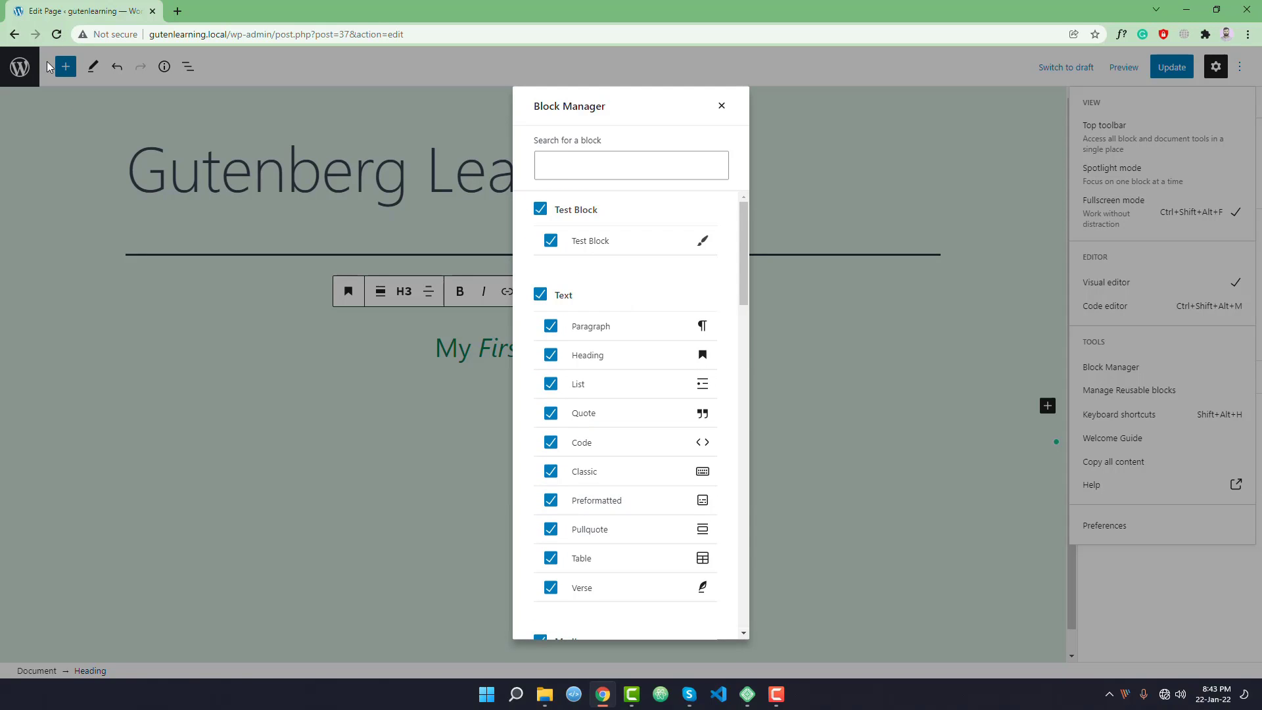
pyautogui.scroll(-12, 631, 510)
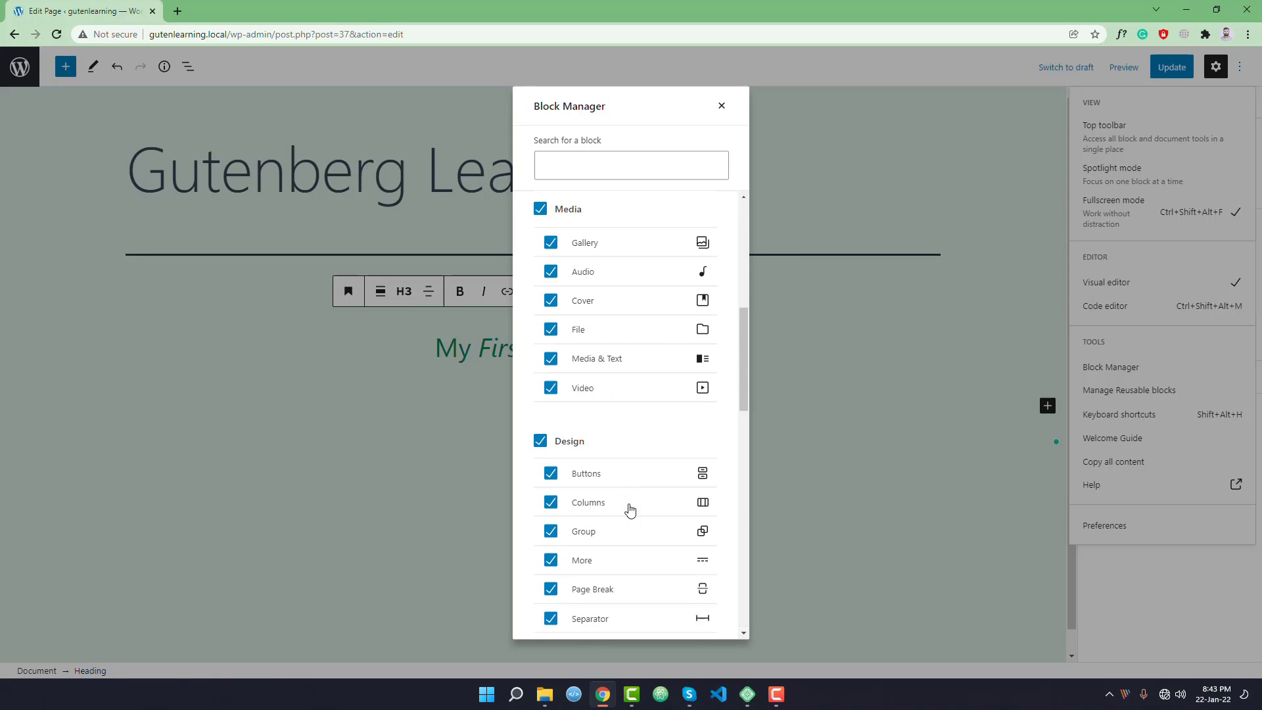
pyautogui.scroll(12, 638, 500)
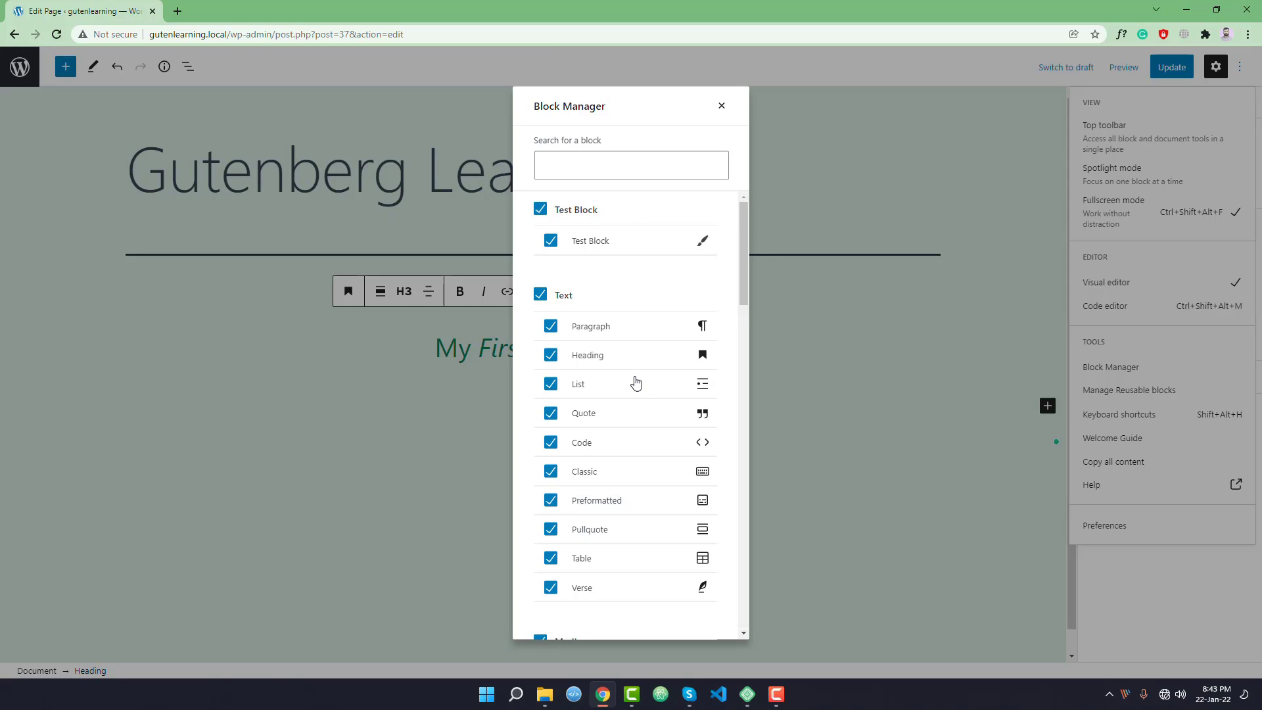
# Disable the Quote block in the Block Manager and check the Text blocks offered in the block inserter.
pyautogui.click(550, 413)
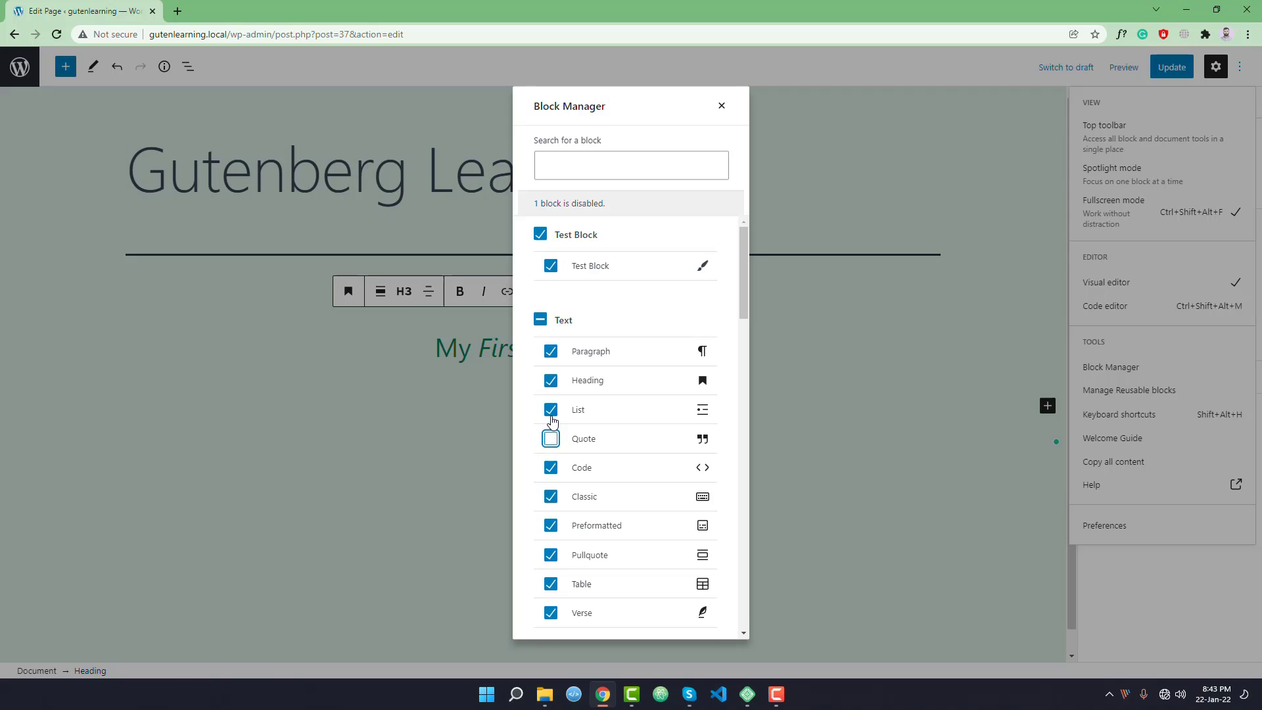
pyautogui.click(725, 108)
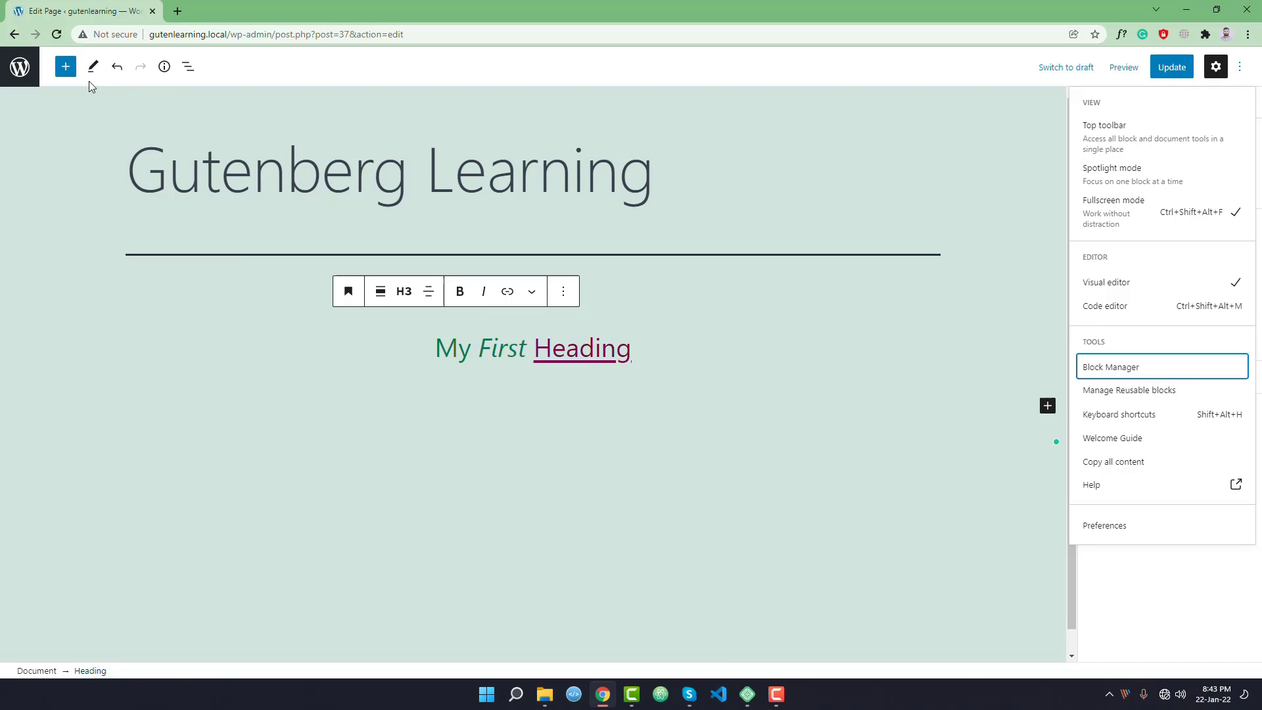
pyautogui.click(65, 68)
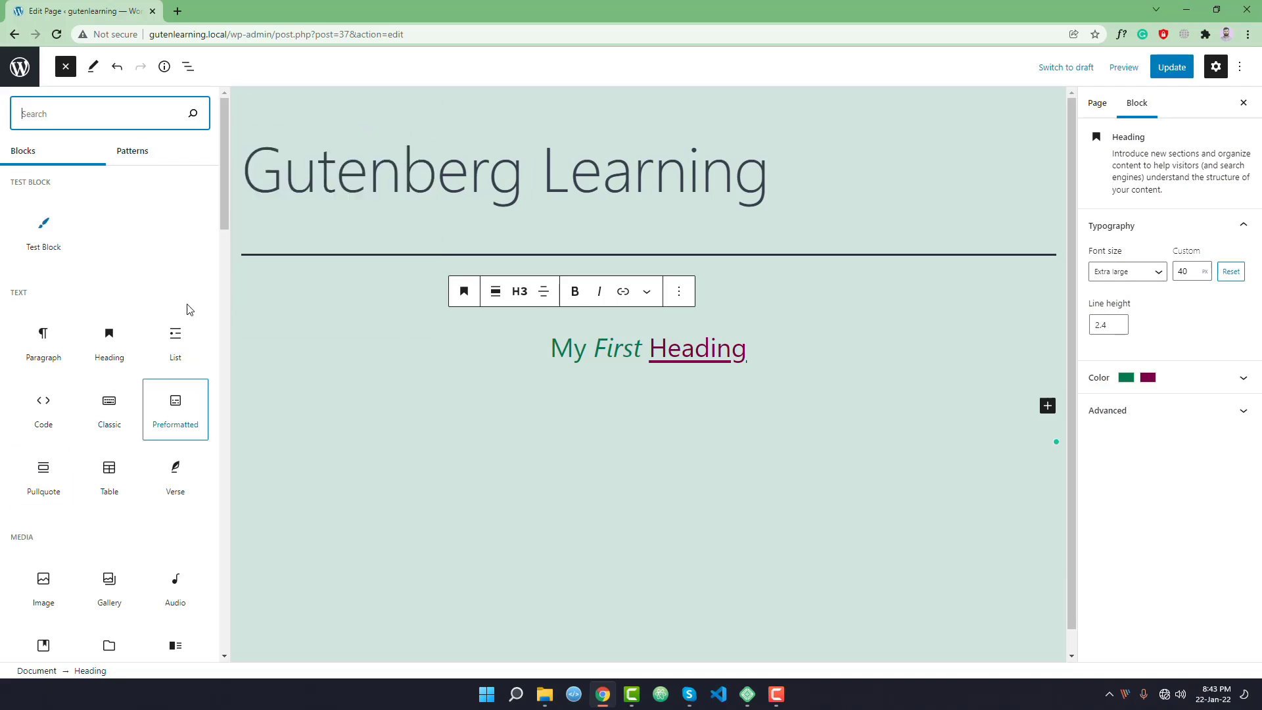
pyautogui.scroll(-1, 196, 226)
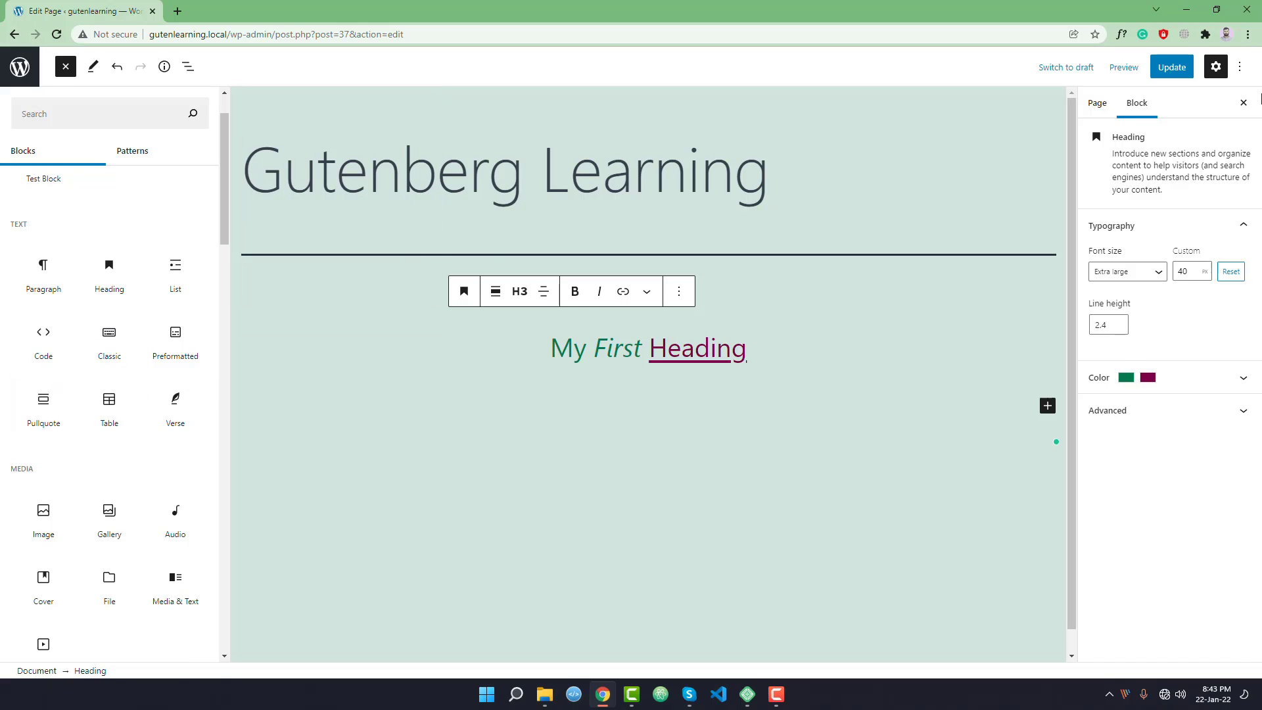
# Re-enable the Quote block in the Block Manager and check for it in the block inserter.
pyautogui.click(1240, 66)
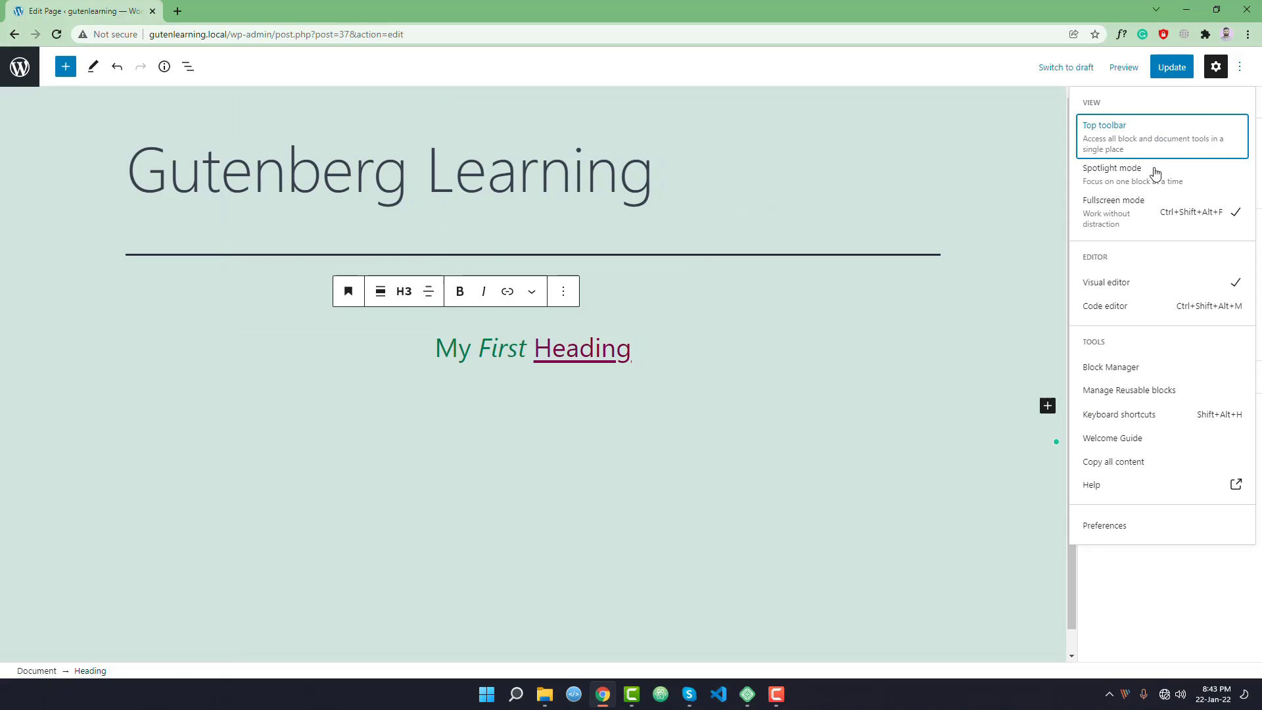
pyautogui.click(1097, 368)
pyautogui.click(551, 438)
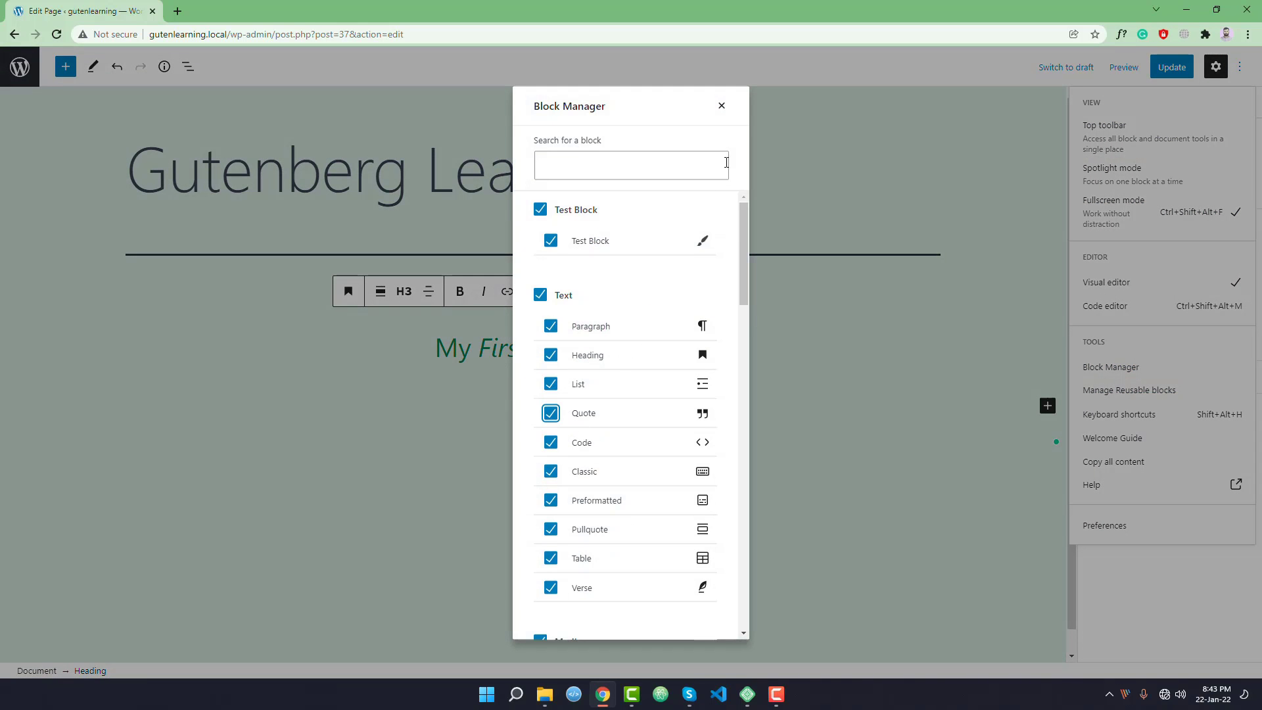
pyautogui.click(721, 106)
pyautogui.click(65, 67)
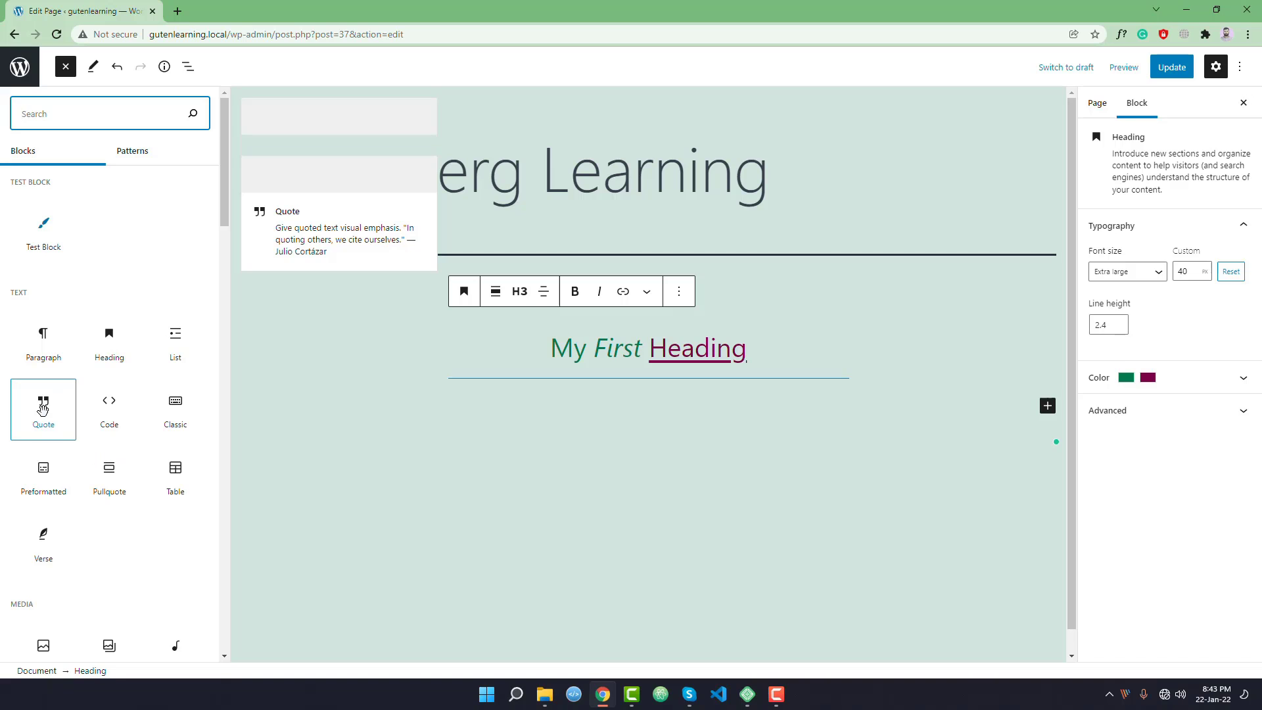
# Look through the block inserter's list down to the Embeds blocks.
pyautogui.moveTo(222, 184); pyautogui.dragTo(186, 614)
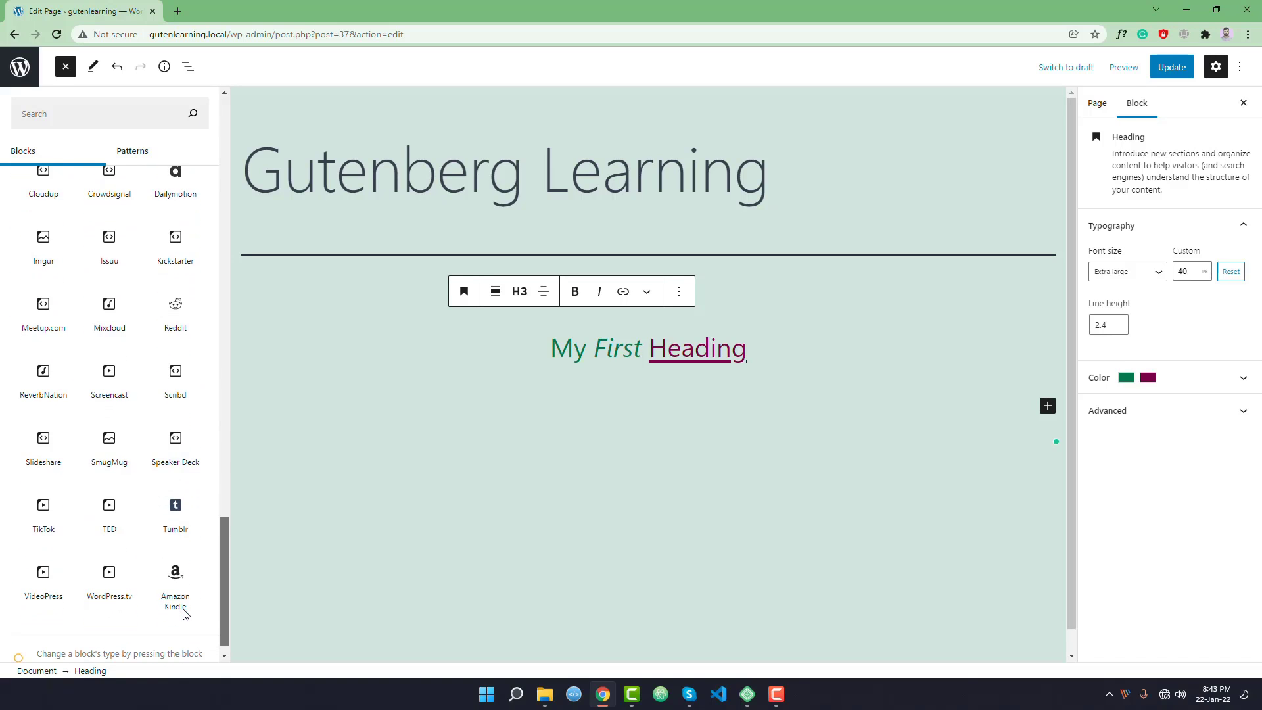
pyautogui.scroll(4, 184, 585)
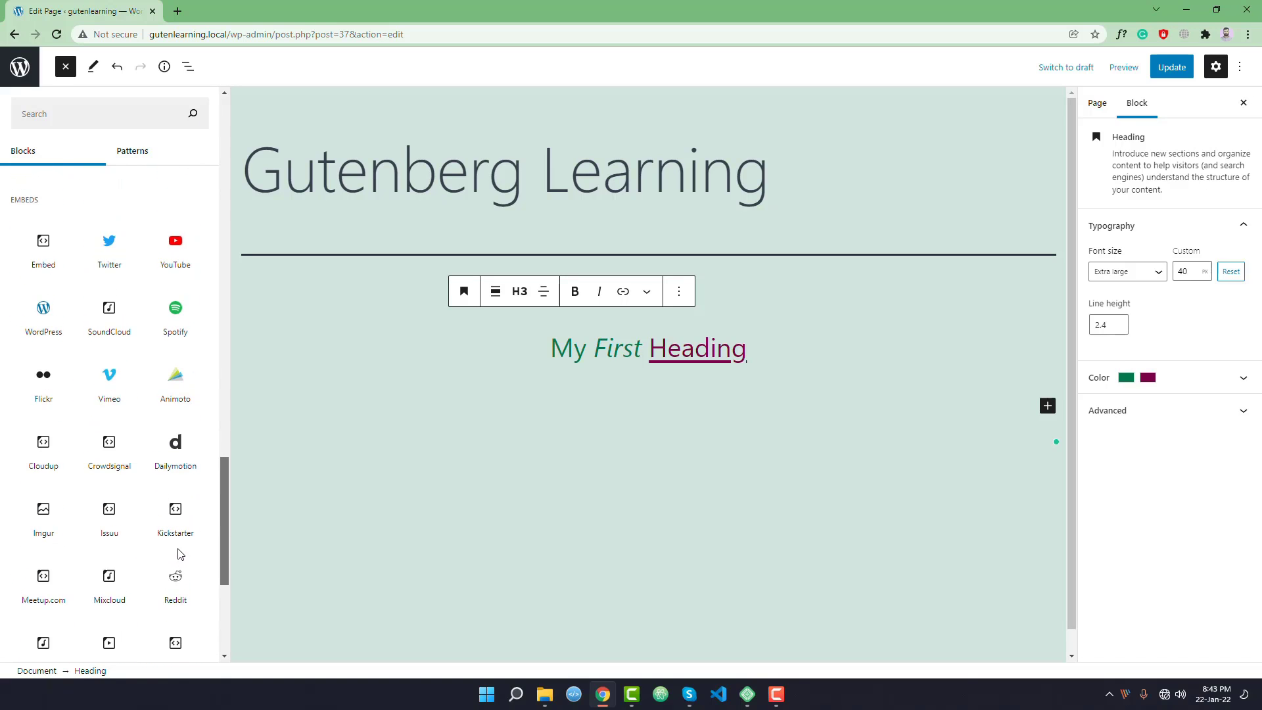
pyautogui.scroll(1, 180, 552)
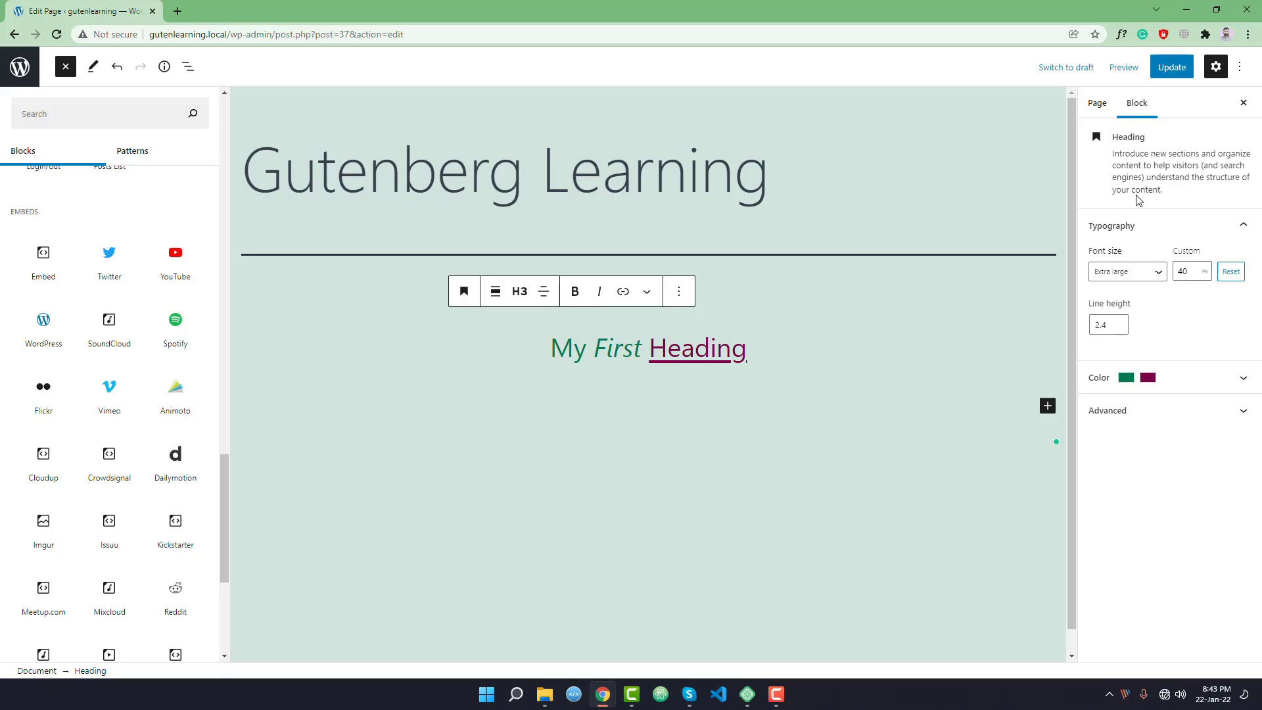
# Open the Appearance preferences and turn "Display button labels" on and back off.
pyautogui.click(1240, 66)
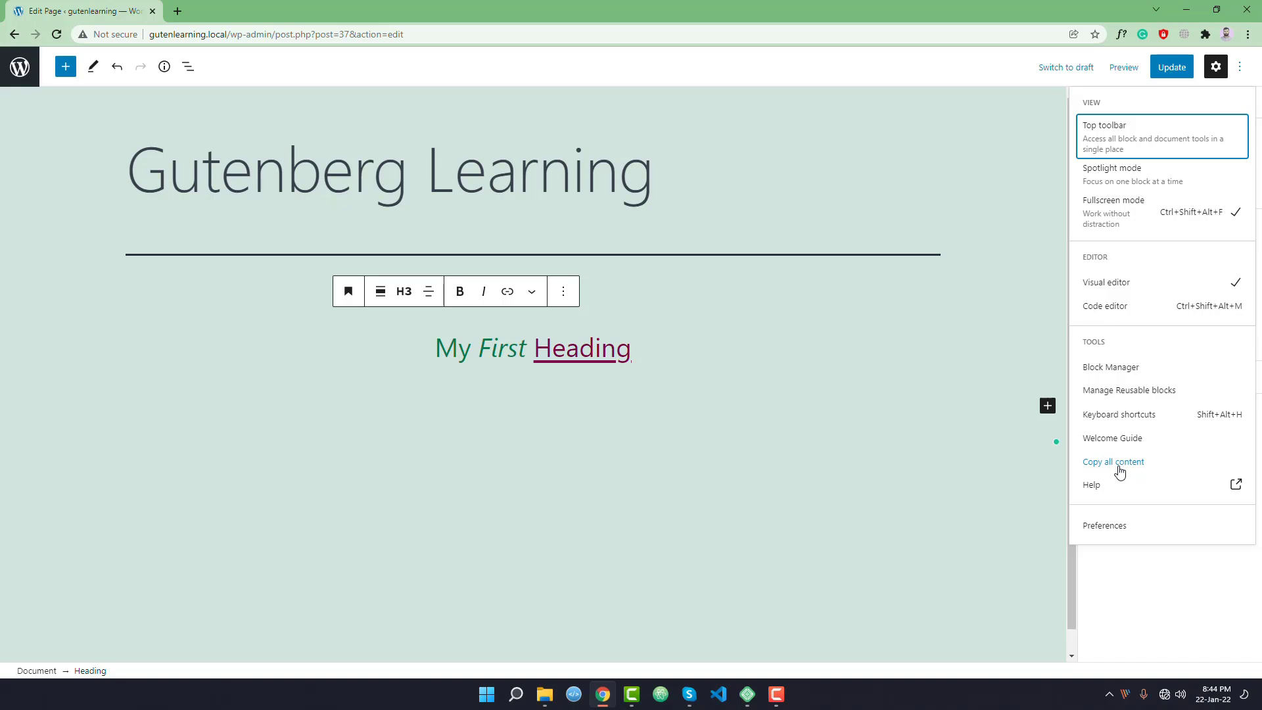
pyautogui.click(1093, 527)
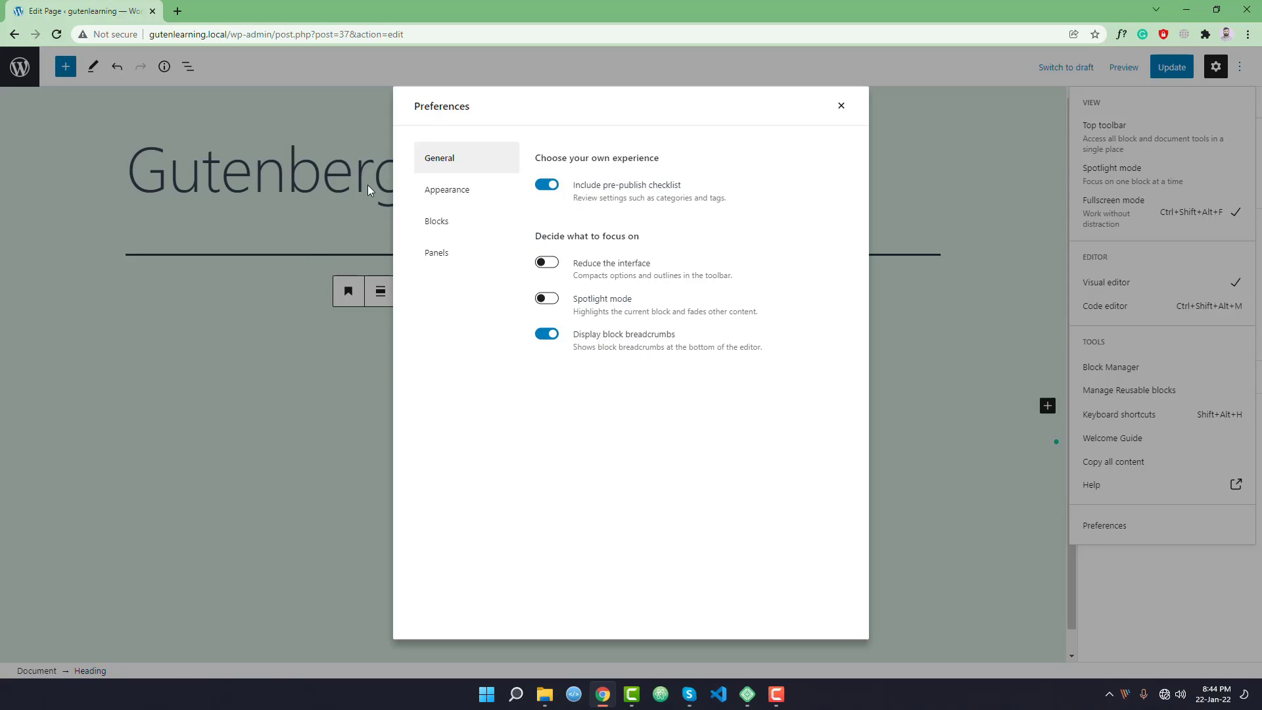
pyautogui.click(444, 189)
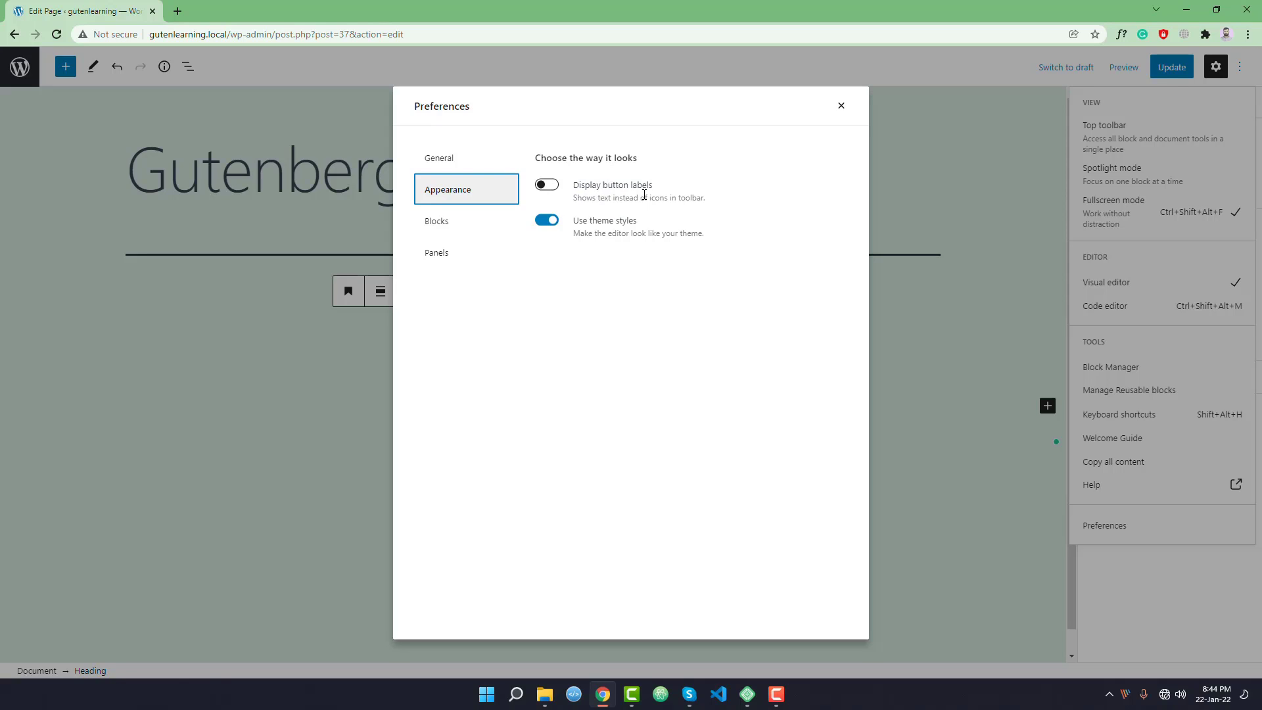
pyautogui.click(545, 185)
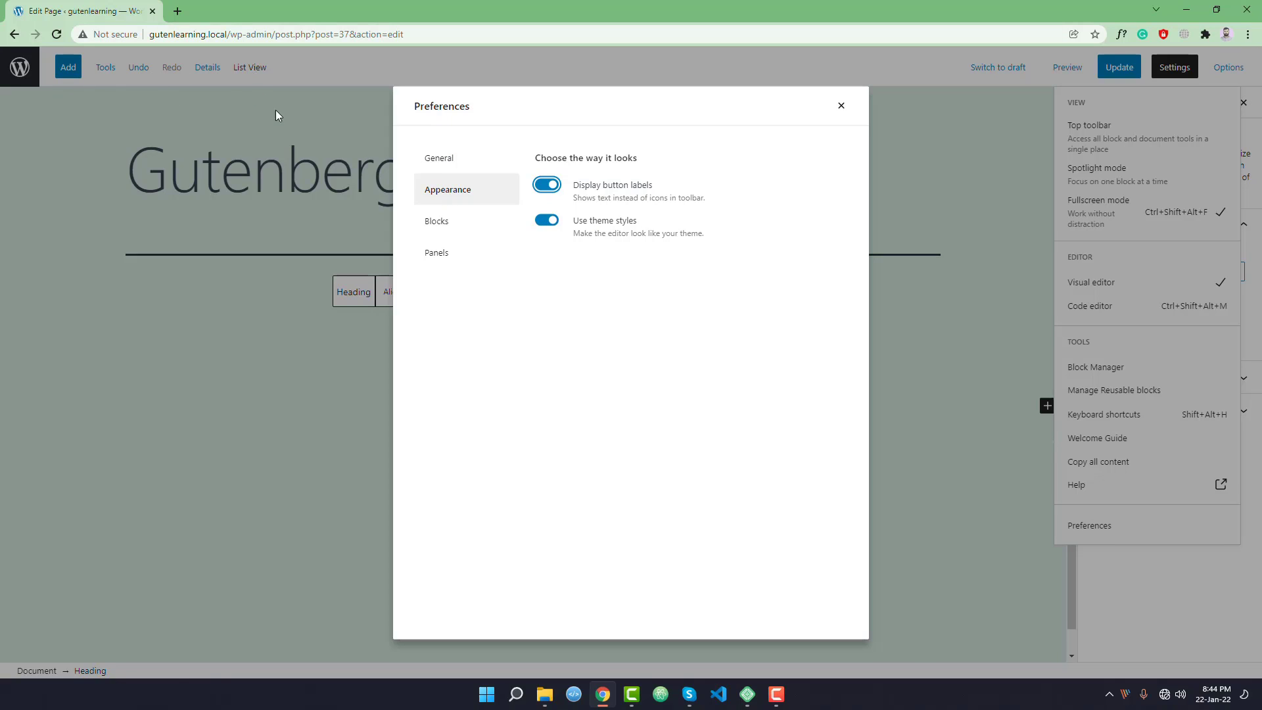
pyautogui.click(541, 187)
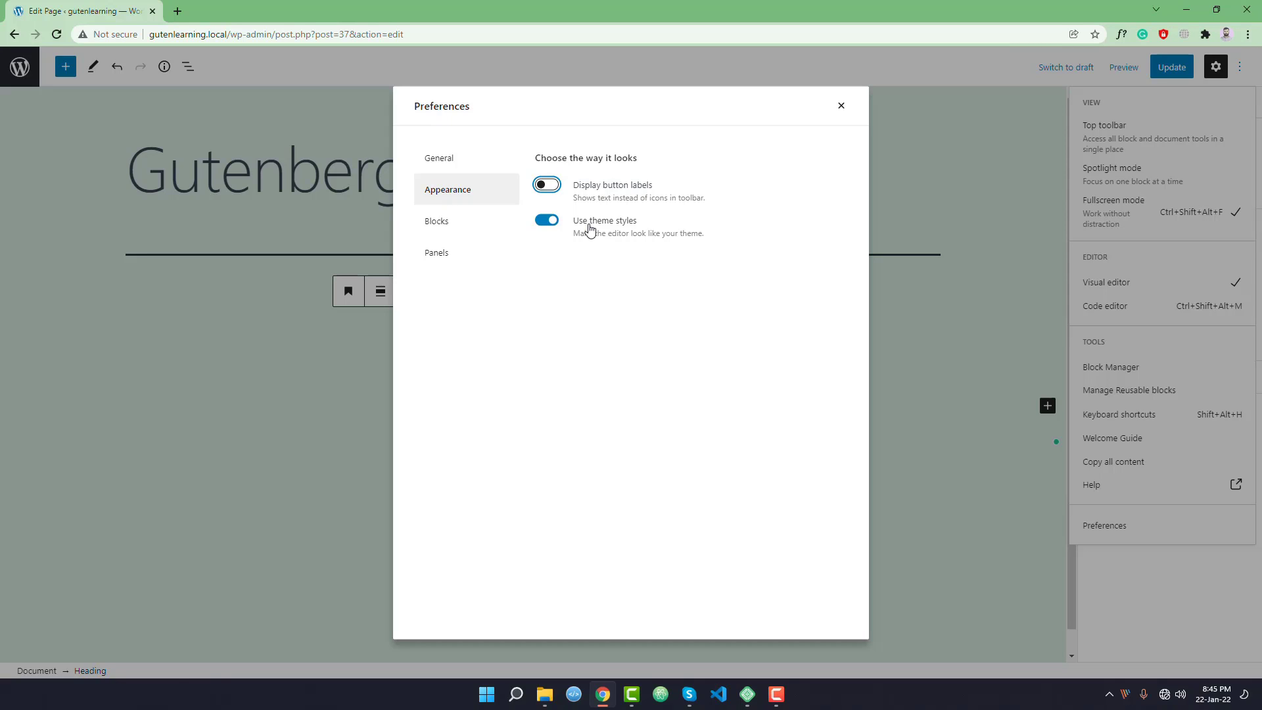
# Turn on "Show most used blocks" in the Blocks preferences and highlight the Most Used heading in the block inserter.
pyautogui.click(451, 223)
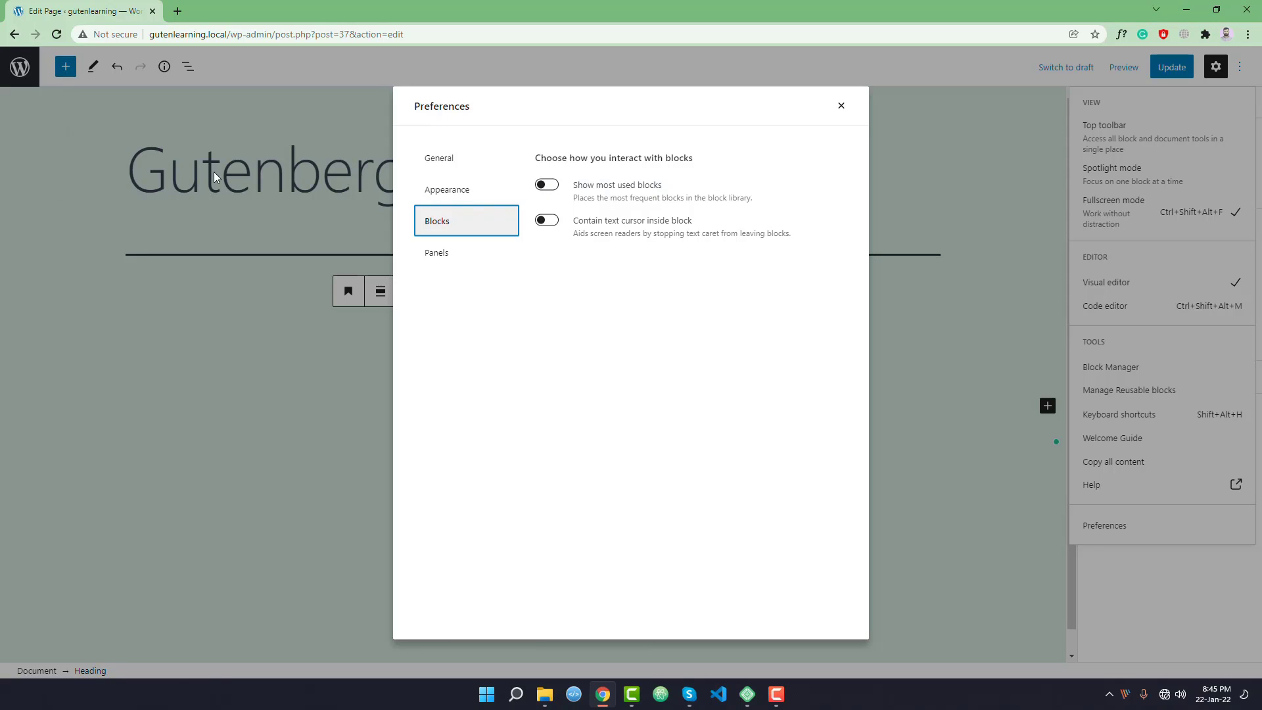
pyautogui.click(546, 185)
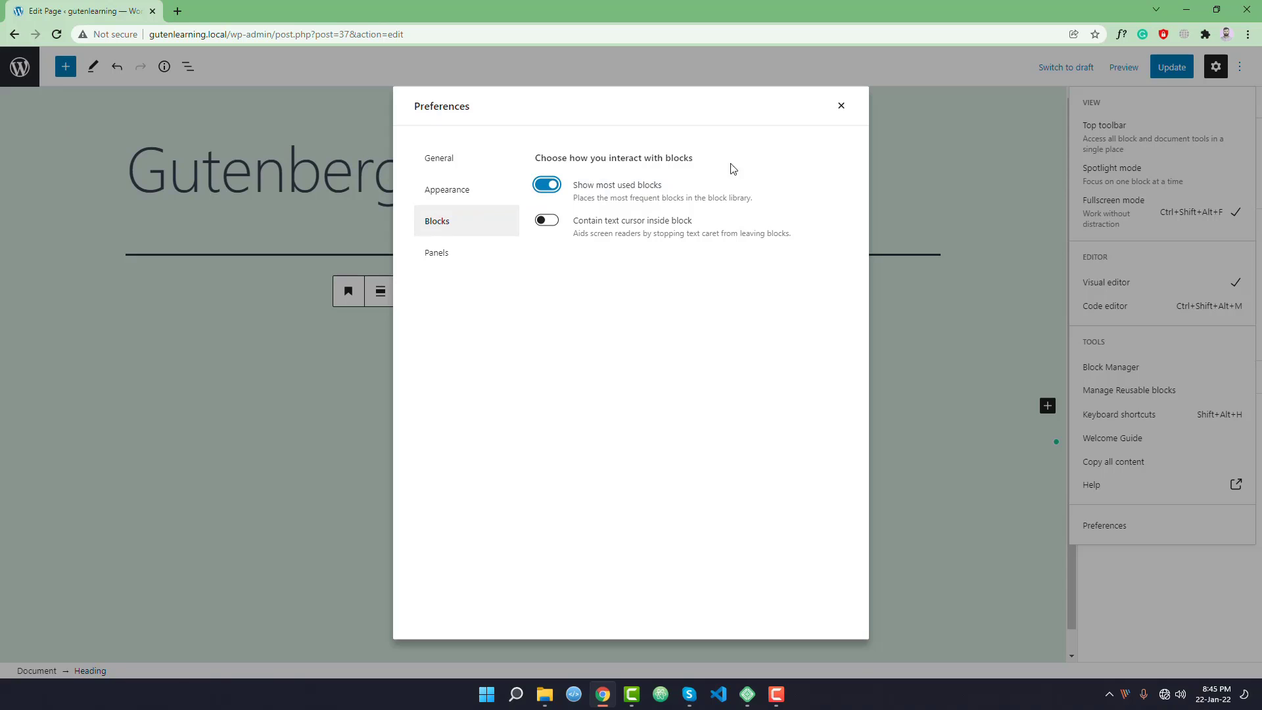
pyautogui.click(841, 106)
pyautogui.click(66, 66)
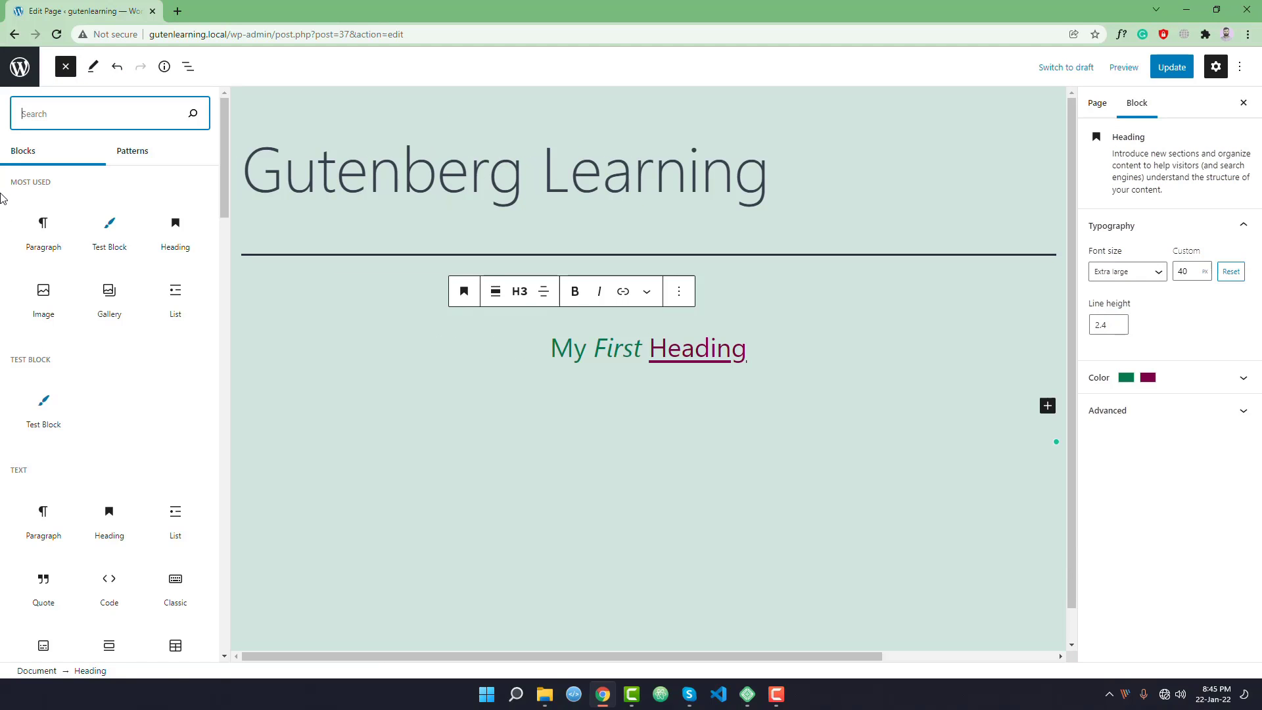
pyautogui.moveTo(5, 184); pyautogui.dragTo(61, 187)
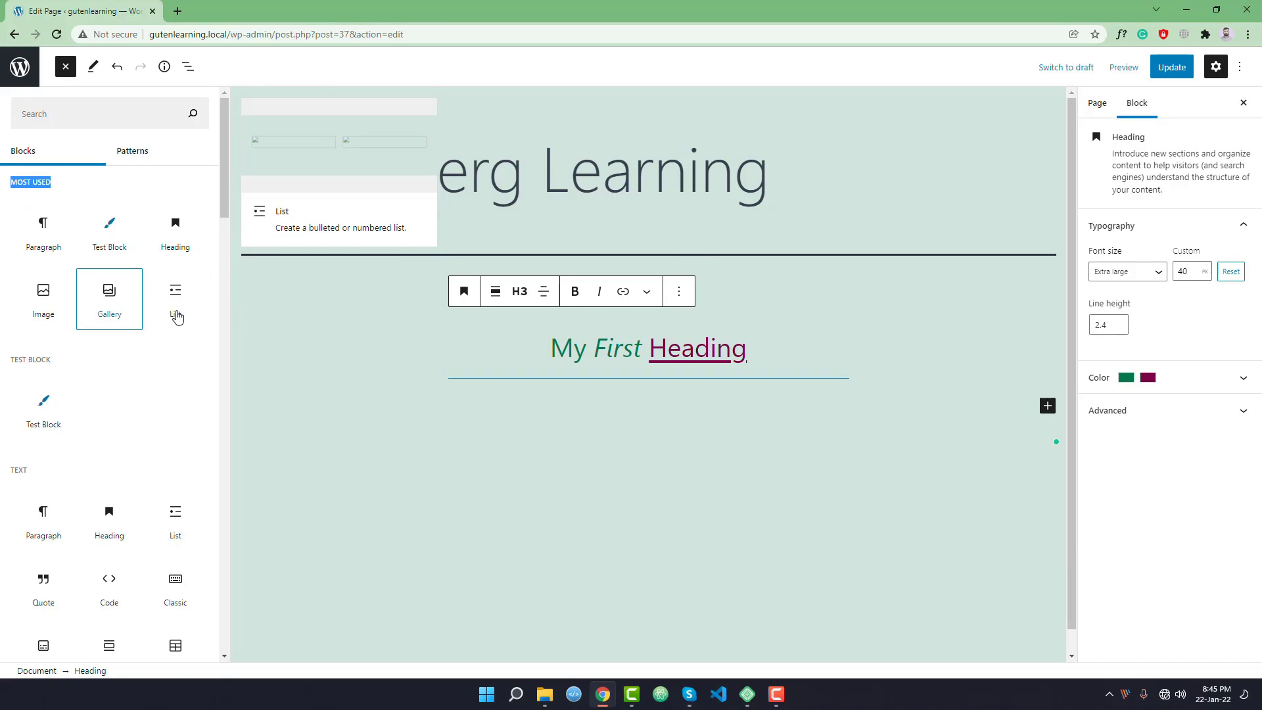
# Reopen the Blocks preferences and turn "Show most used blocks" off.
pyautogui.click(1240, 67)
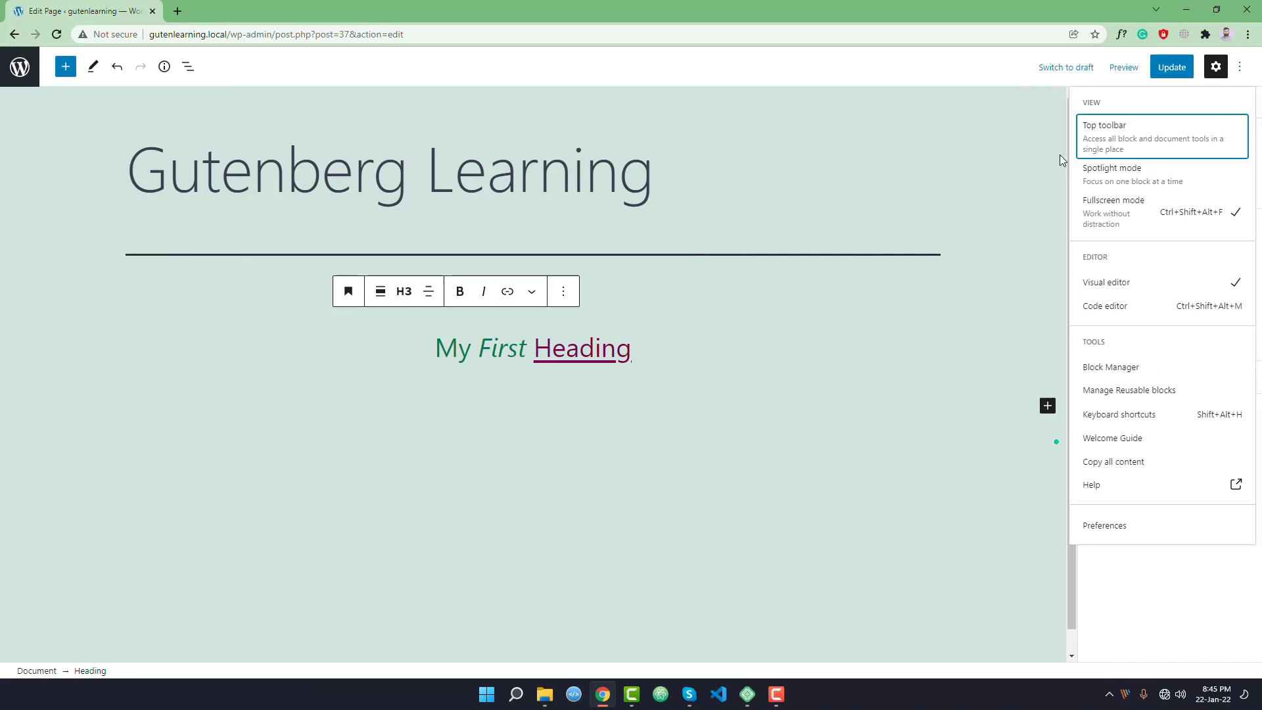
pyautogui.click(1098, 527)
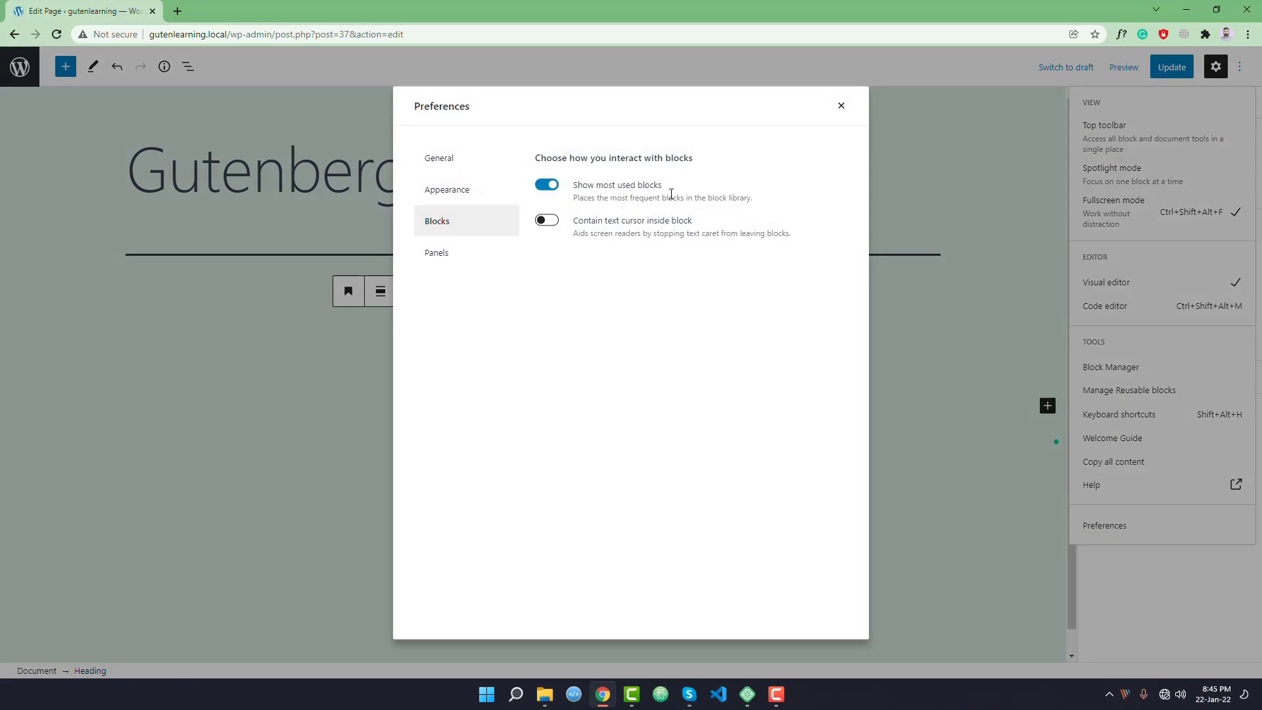
pyautogui.click(546, 186)
# Turn off the Discussion panel under Document settings in the Panels preferences and close the preferences.
pyautogui.click(452, 257)
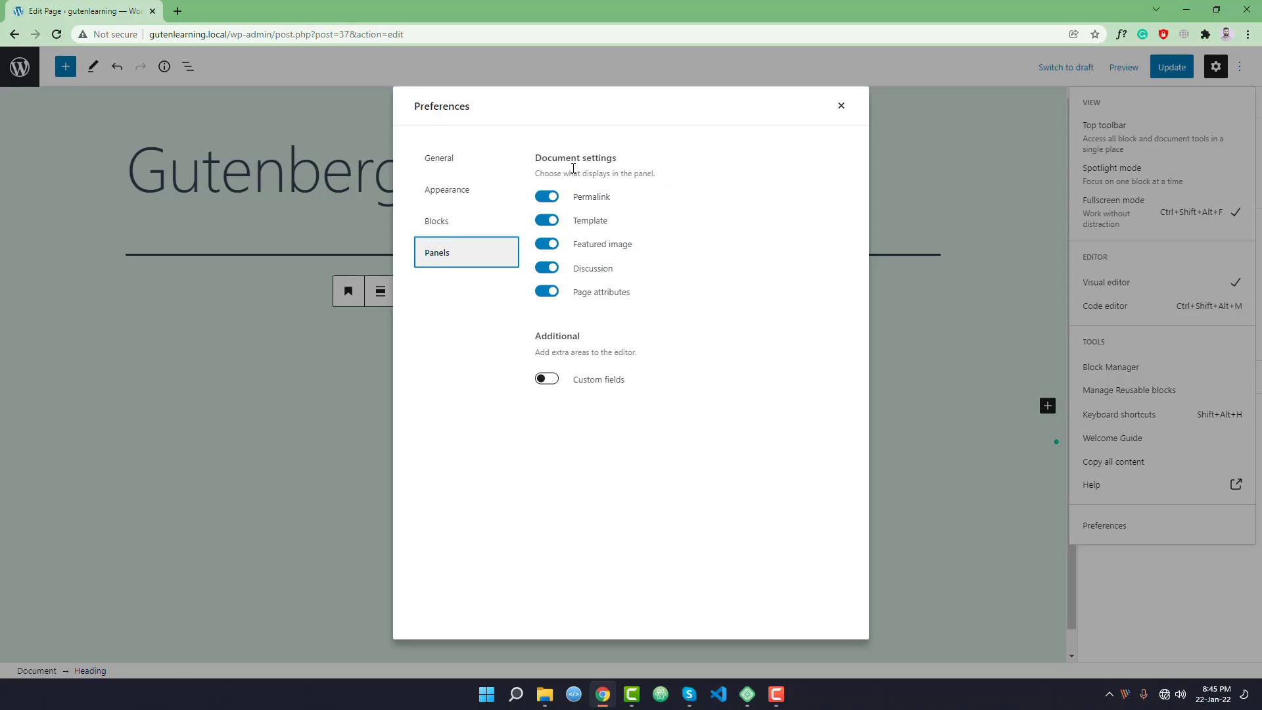
pyautogui.moveTo(541, 156); pyautogui.dragTo(606, 157)
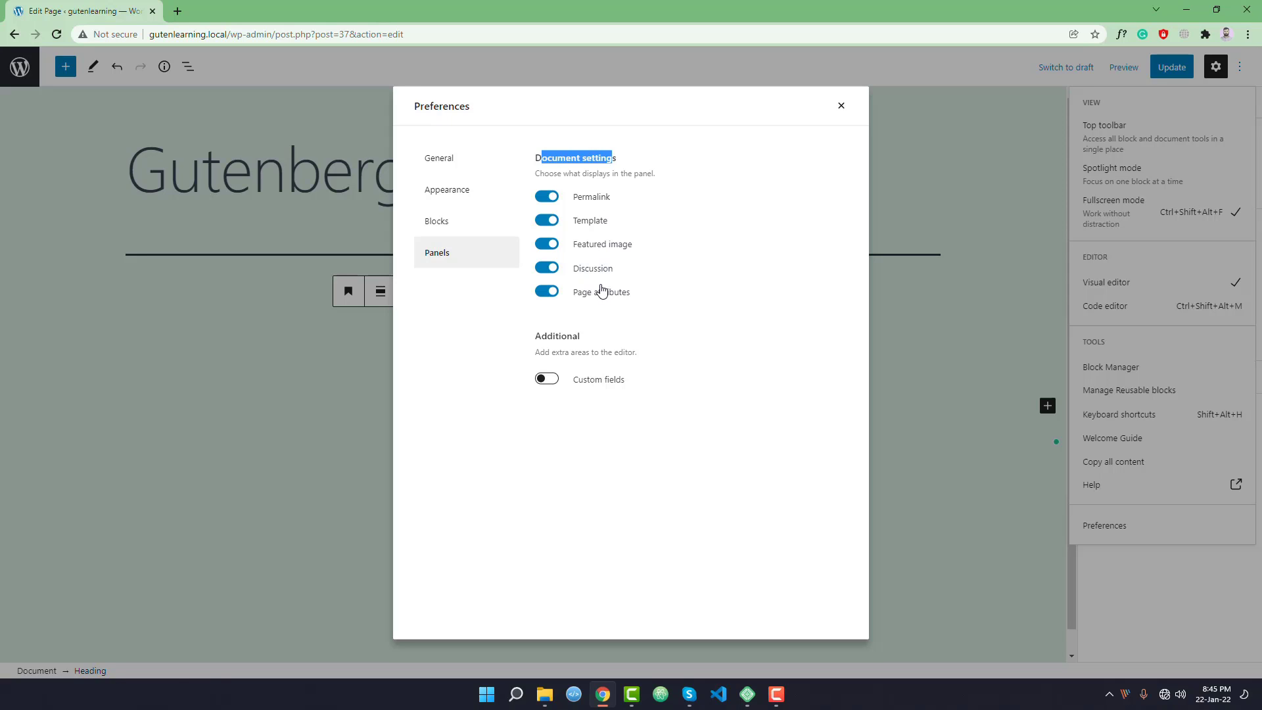
pyautogui.click(545, 269)
pyautogui.click(842, 107)
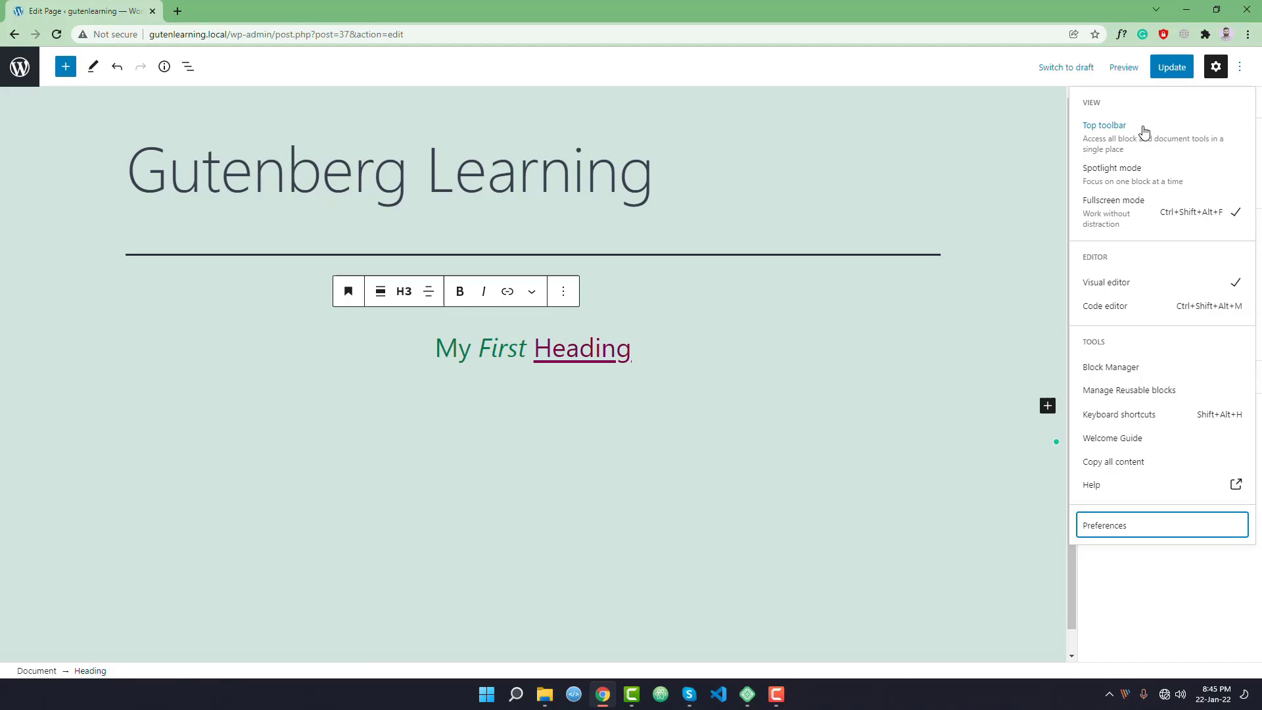
# Show the page settings to check which document sections are listed, and toggle the Page Attributes section.
pyautogui.click(1240, 67)
pyautogui.click(1094, 106)
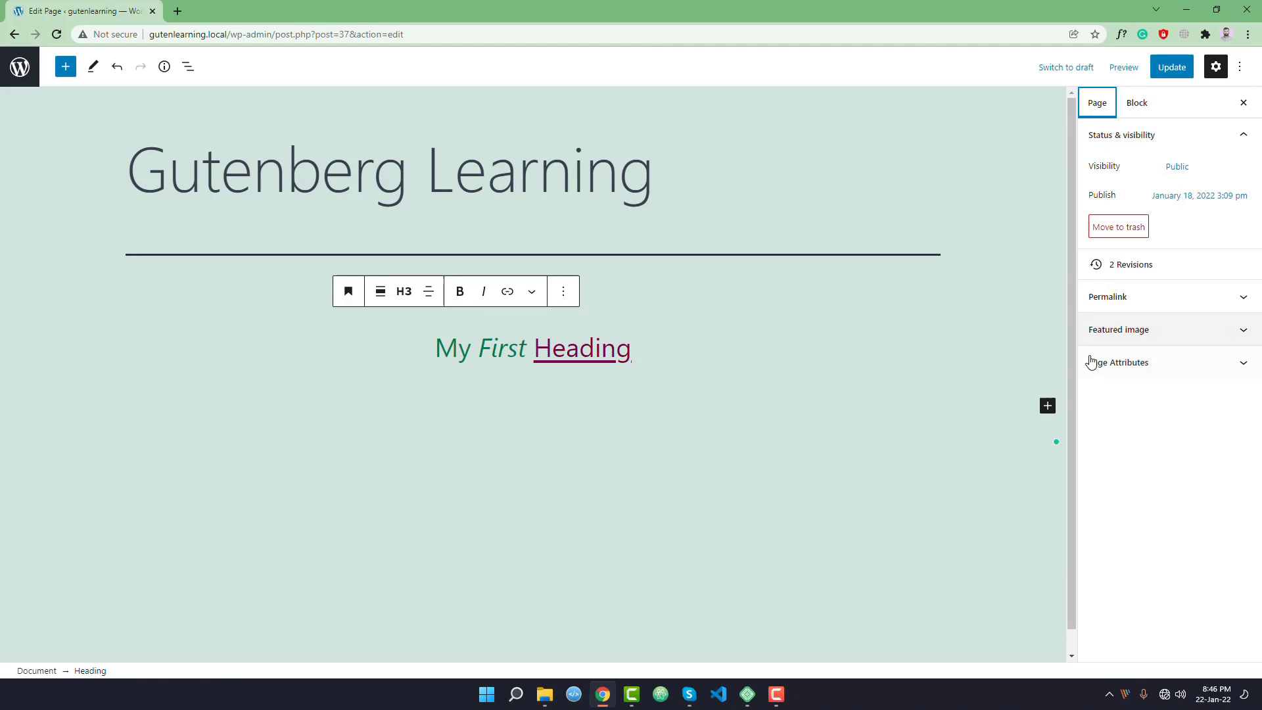
pyautogui.click(1117, 368)
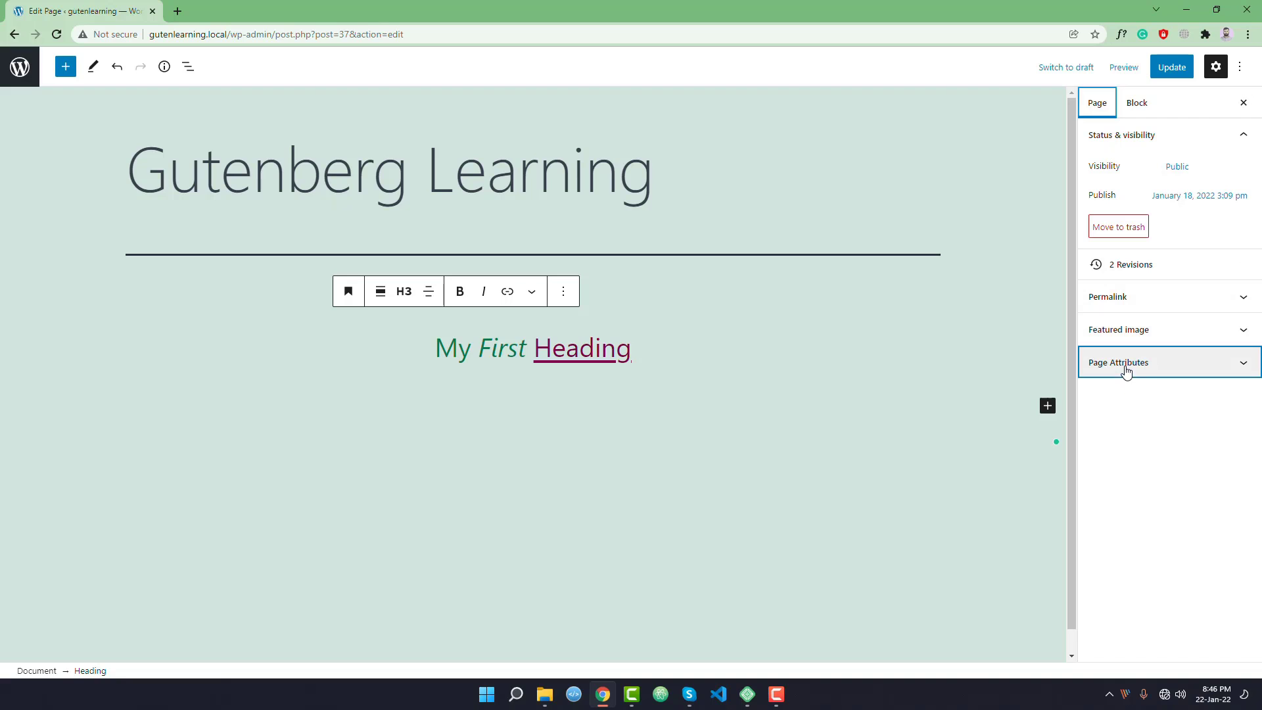
pyautogui.click(1156, 370)
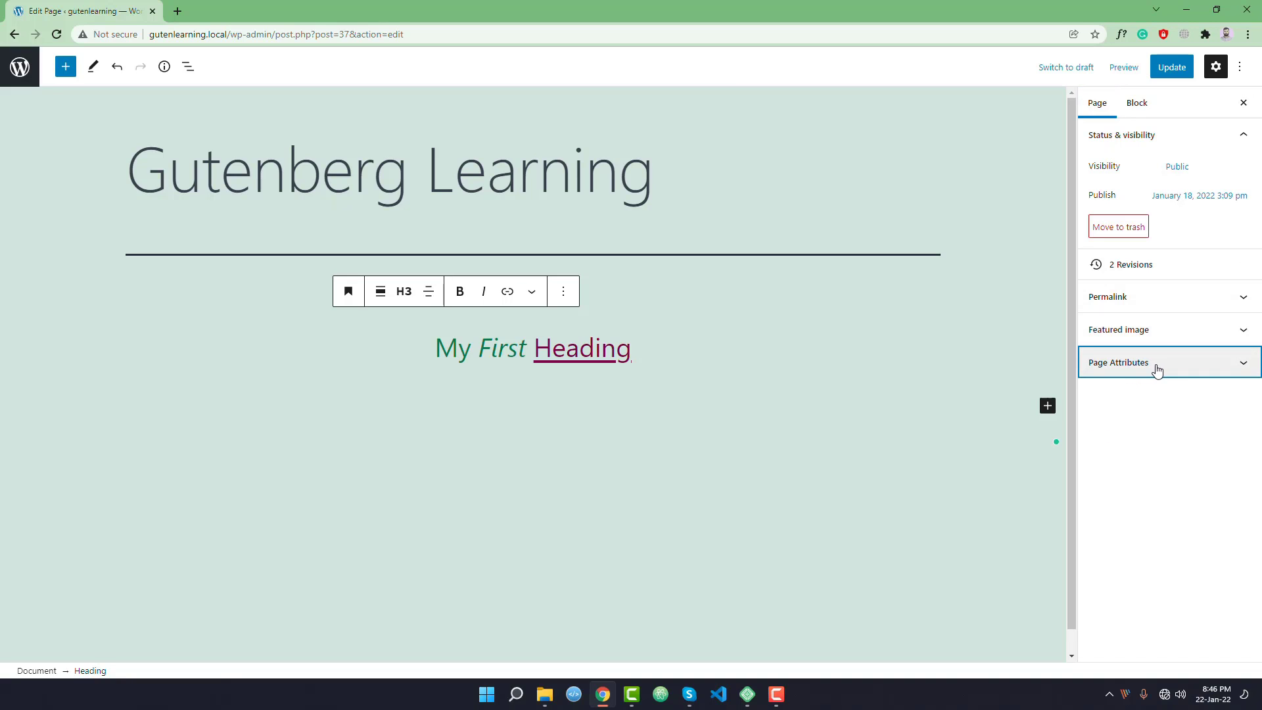
# Turn off the Page attributes panel in the Panels preferences and close the preferences to show the page settings.
pyautogui.click(1244, 66)
pyautogui.click(1101, 527)
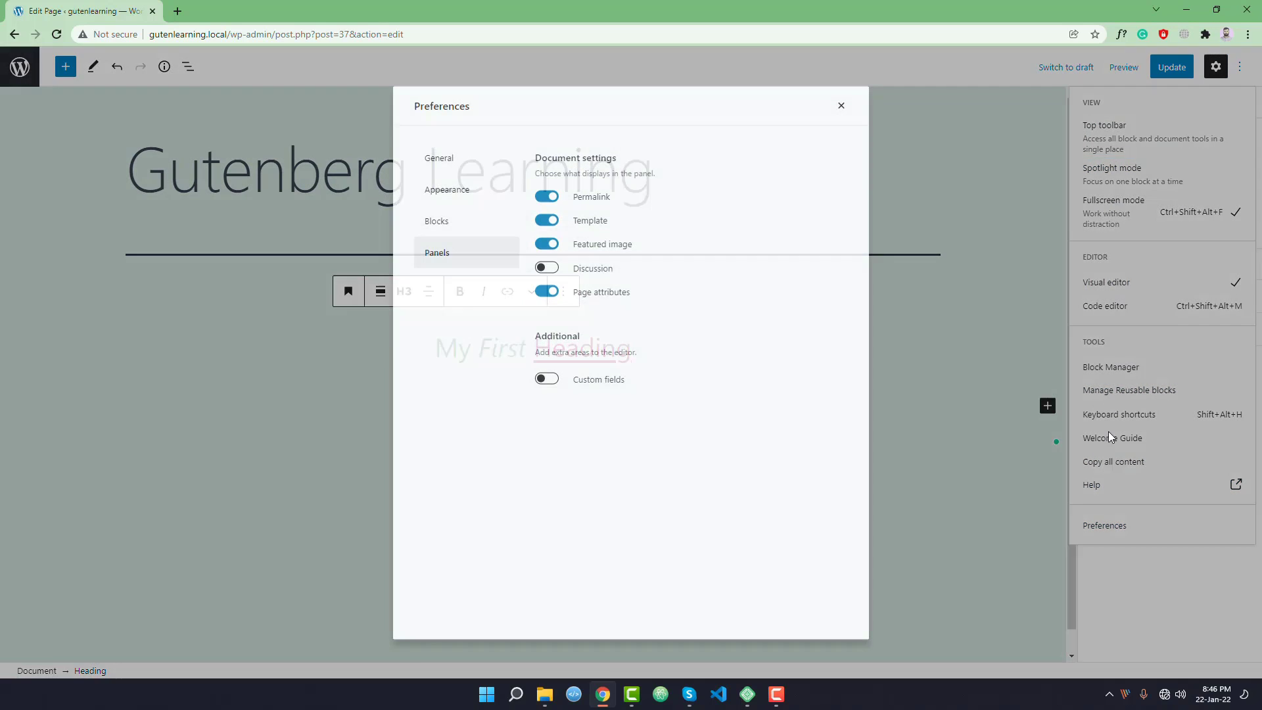
pyautogui.click(549, 294)
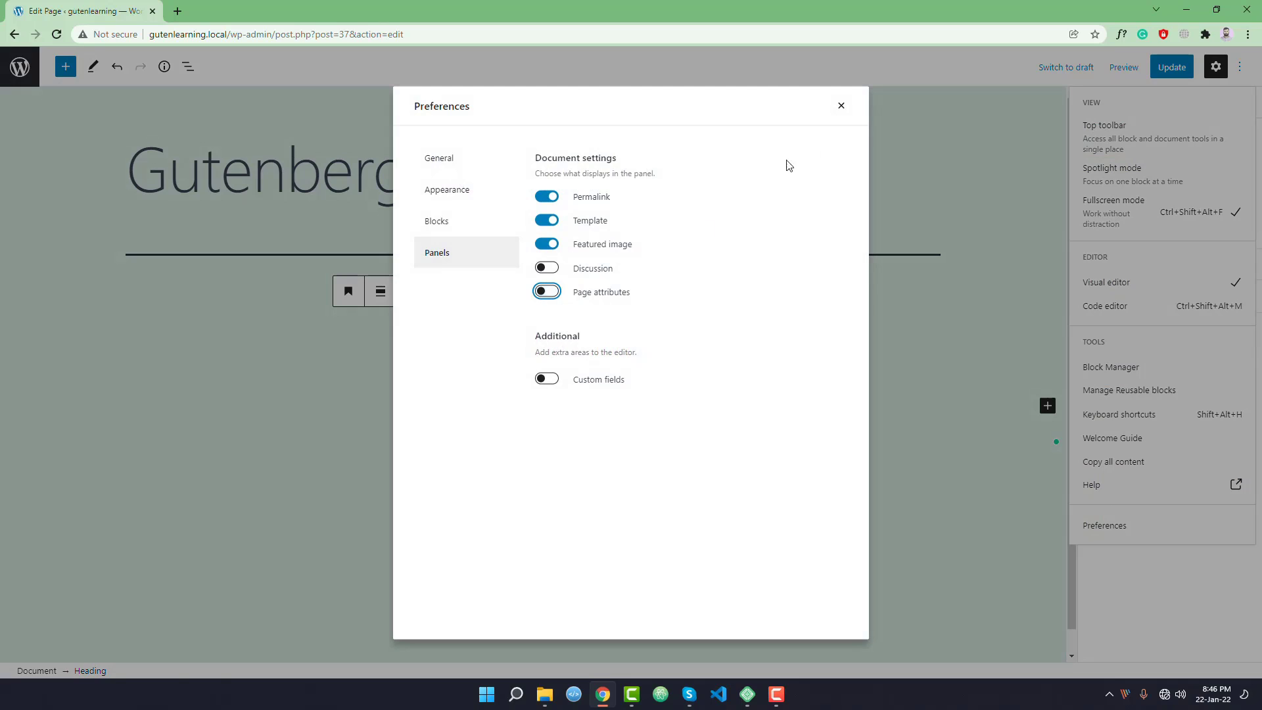
pyautogui.click(841, 107)
pyautogui.click(1236, 69)
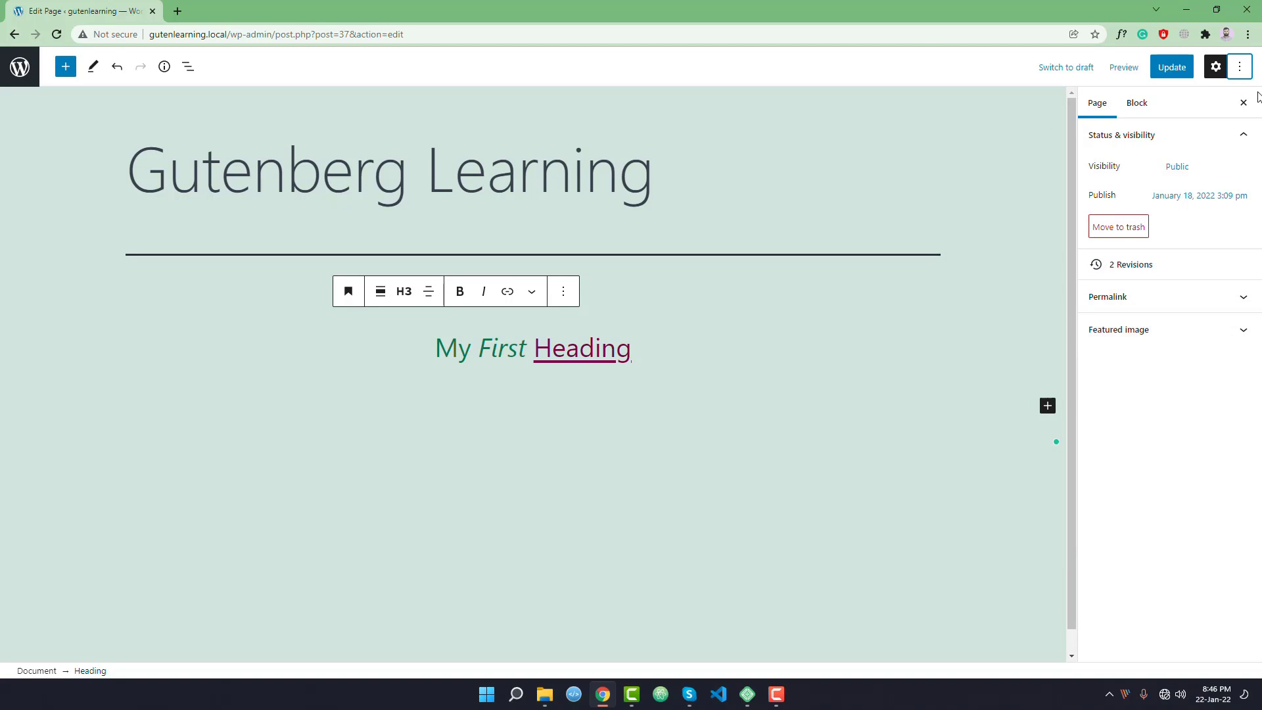
# Turn on the Discussion and Page attributes panels in the Panels preferences and close the preferences.
pyautogui.click(1239, 67)
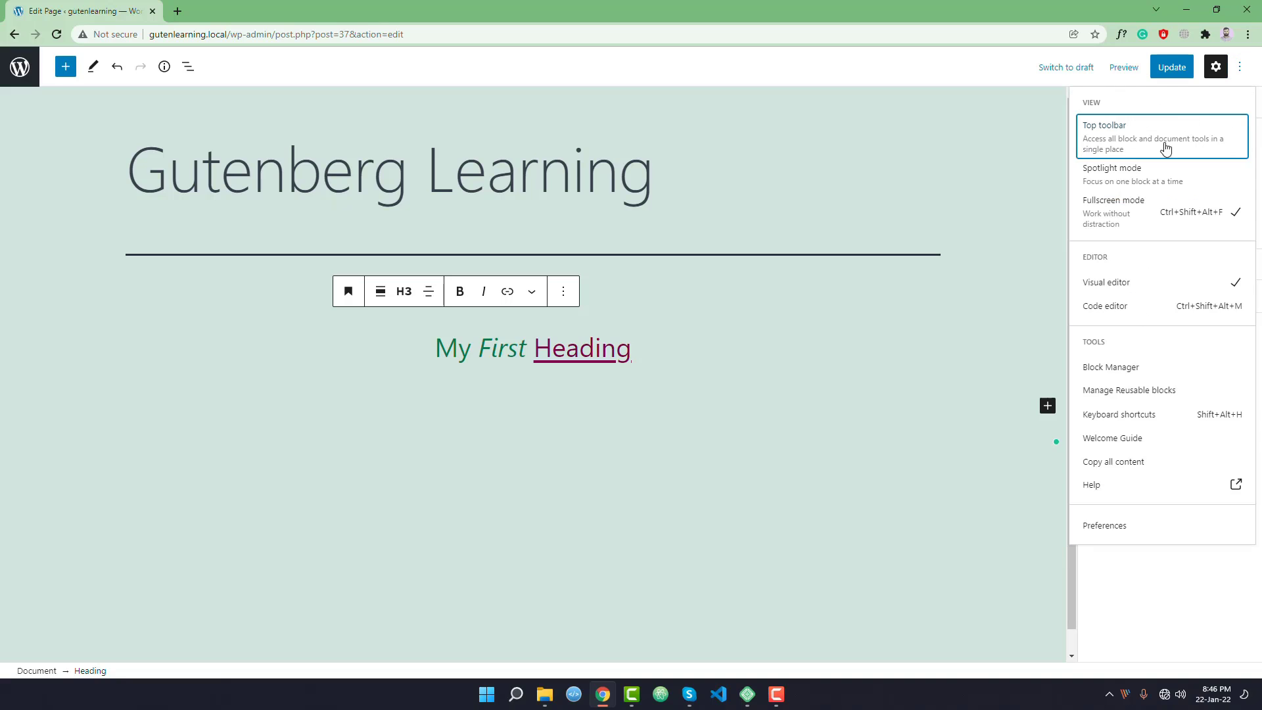
pyautogui.click(1084, 532)
pyautogui.click(547, 268)
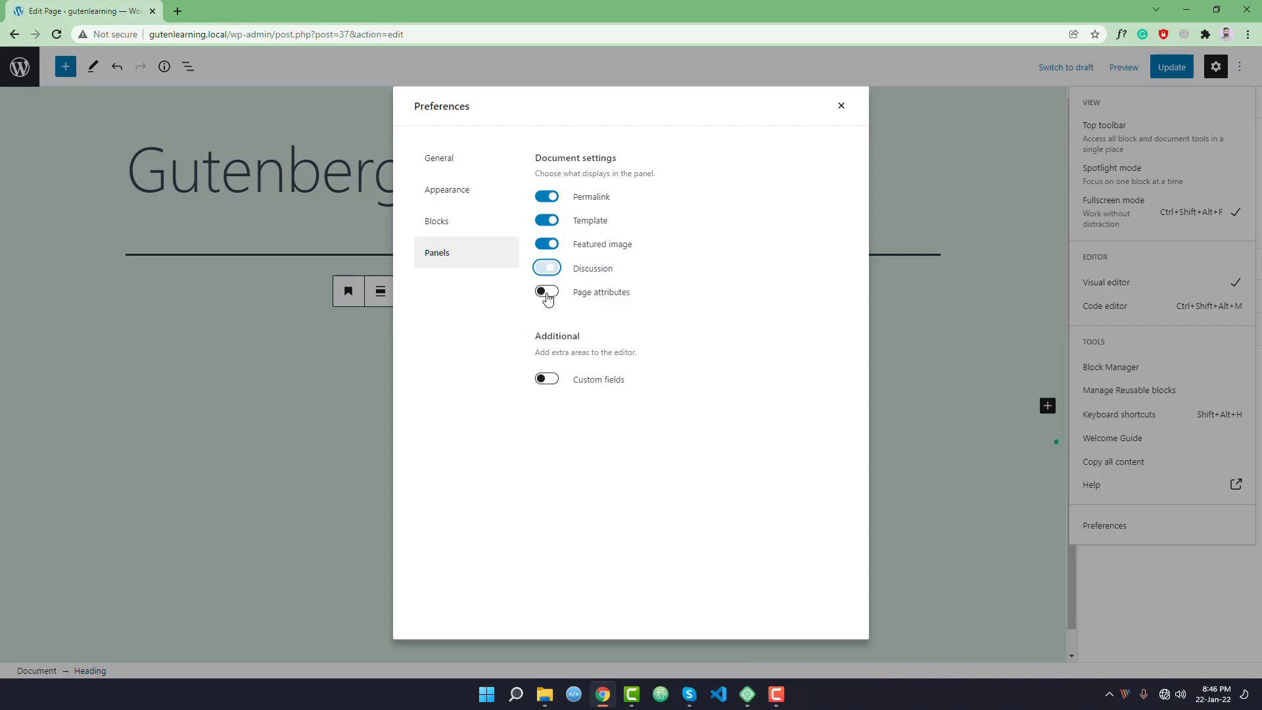
pyautogui.click(546, 291)
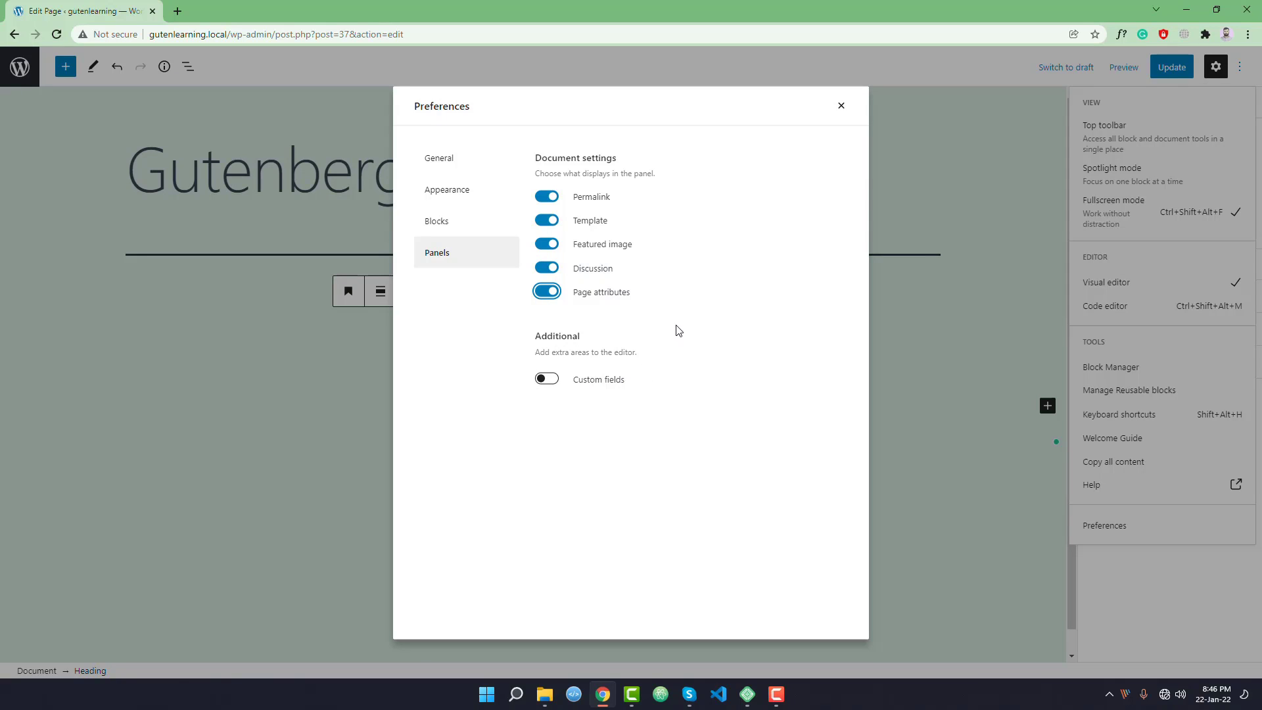
pyautogui.click(840, 108)
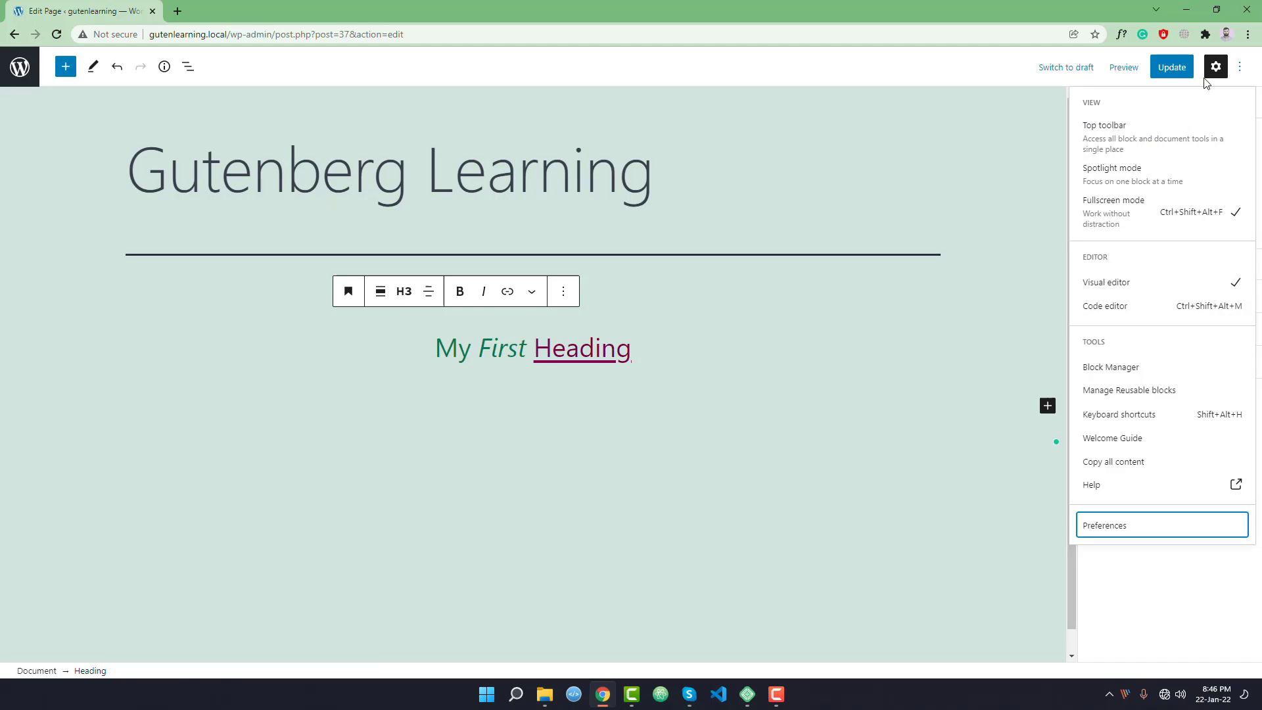
pyautogui.click(1235, 76)
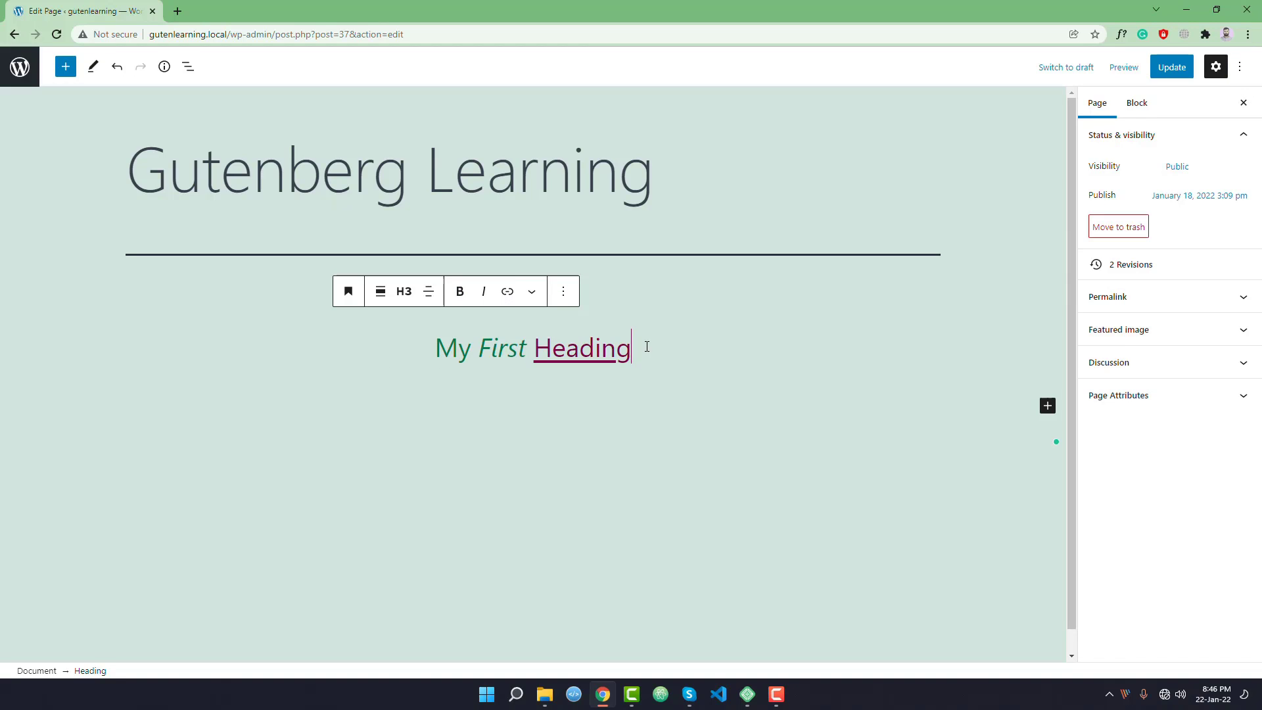
# Remove the "My First Heading" block from the page.
pyautogui.moveTo(645, 346); pyautogui.dragTo(409, 368)
pyautogui.click(563, 291)
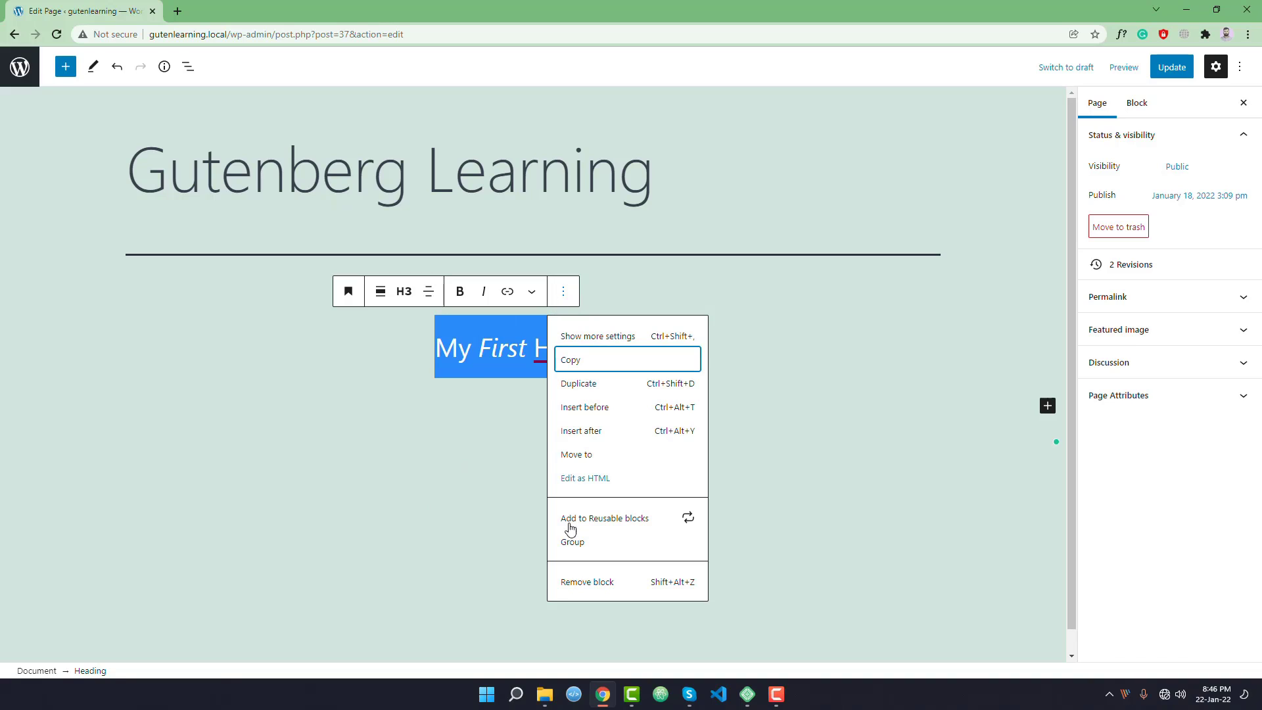
pyautogui.click(599, 584)
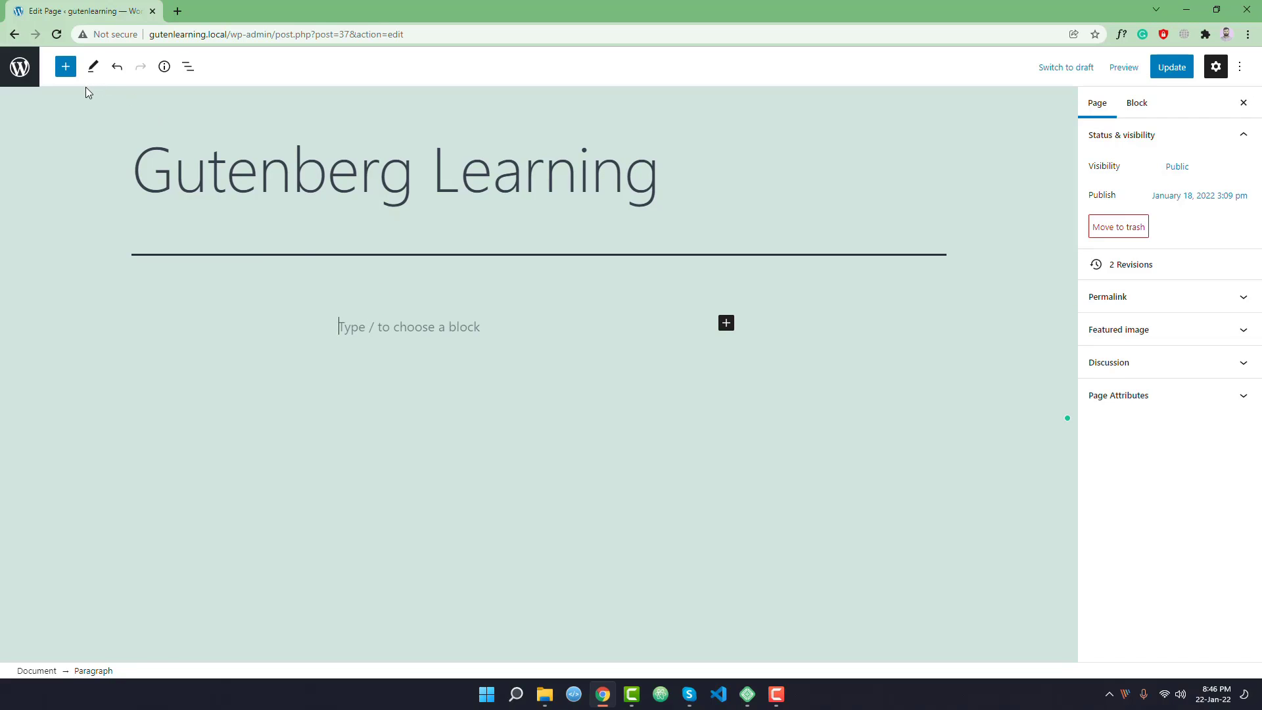
# Search the block inserter for "but", insert a Buttons block into the page and select the whole block.
pyautogui.click(64, 69)
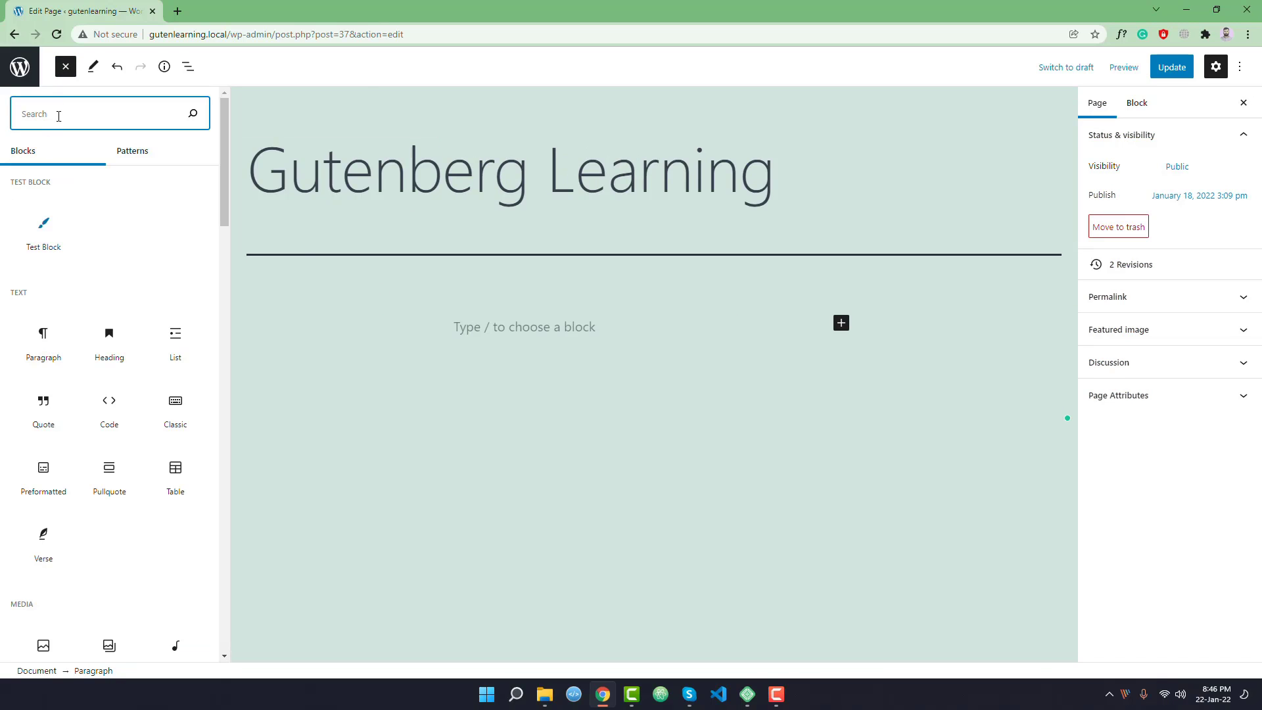
pyautogui.write('but')
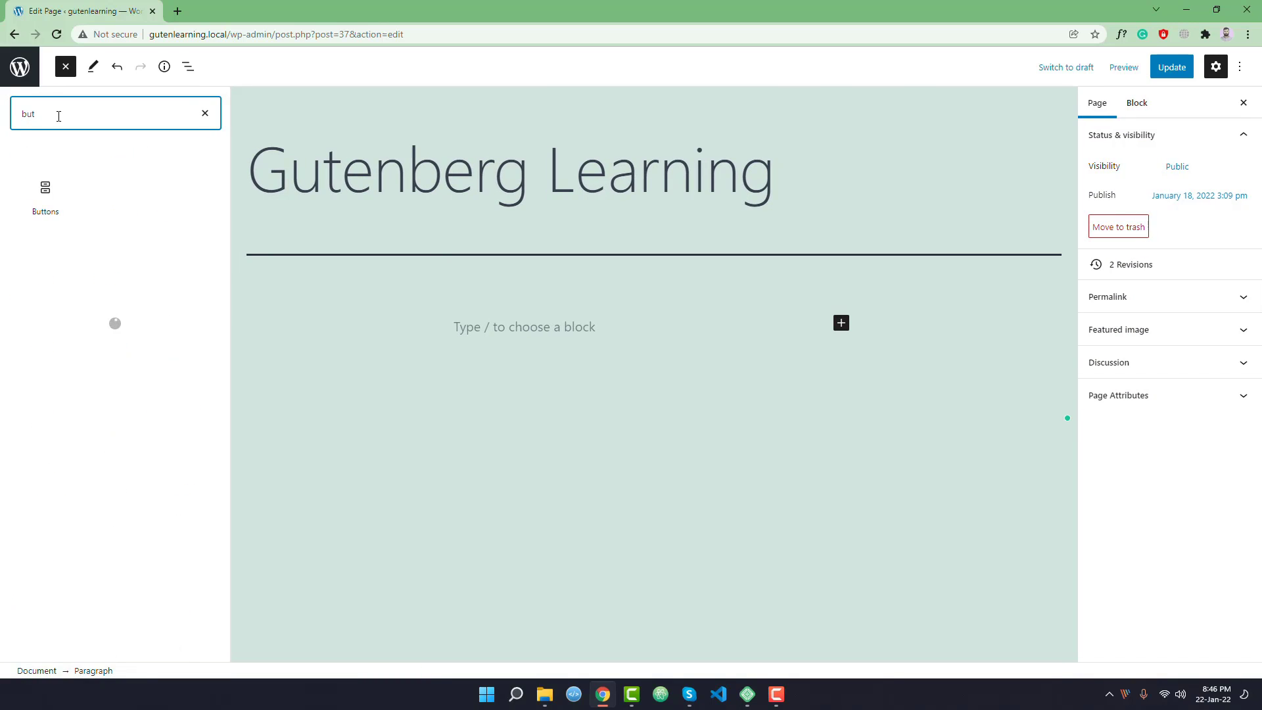
pyautogui.click(48, 209)
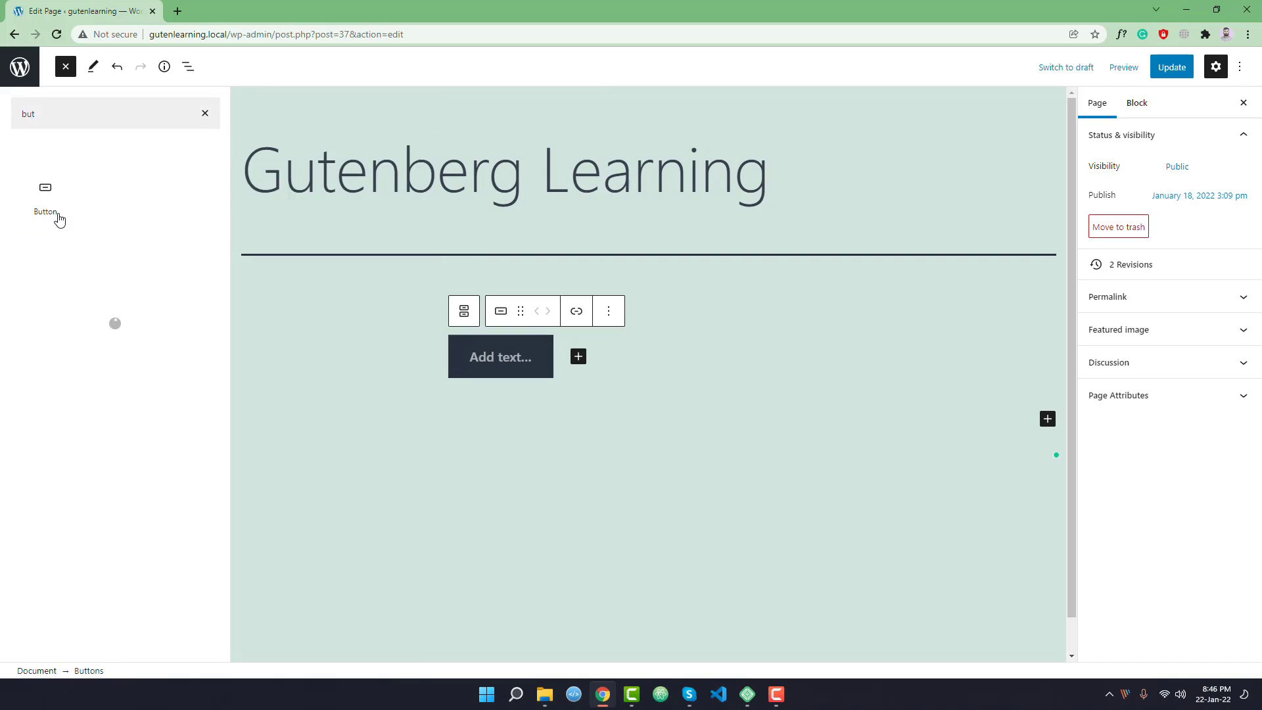
pyautogui.click(605, 359)
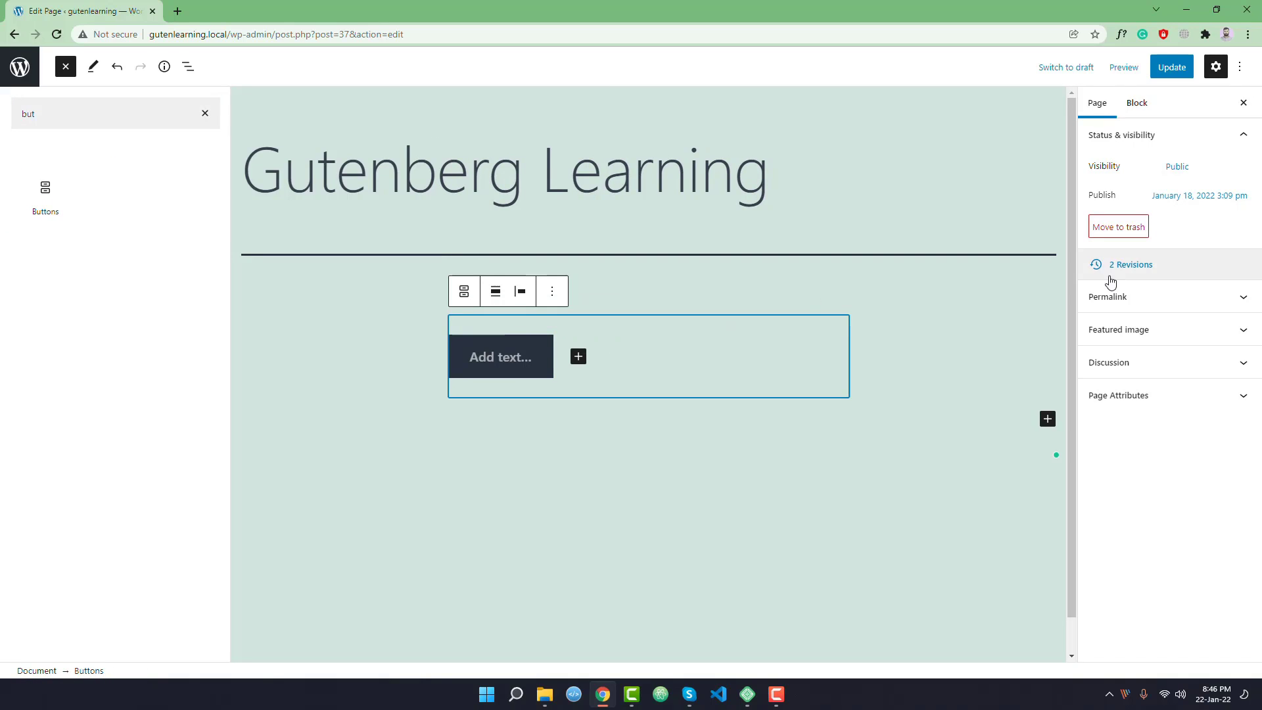
# Clear the block search and highlight the Design heading in the block inserter to show where Buttons is listed.
pyautogui.click(208, 115)
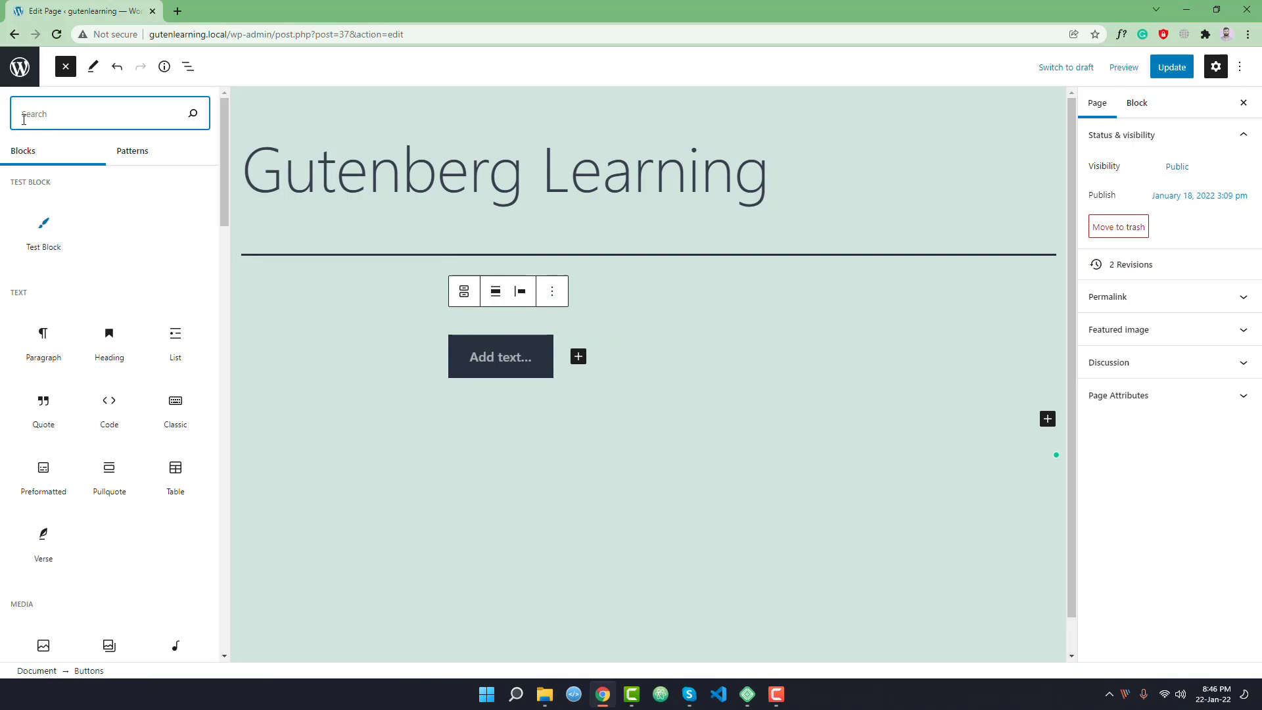
pyautogui.moveTo(225, 189); pyautogui.dragTo(138, 301)
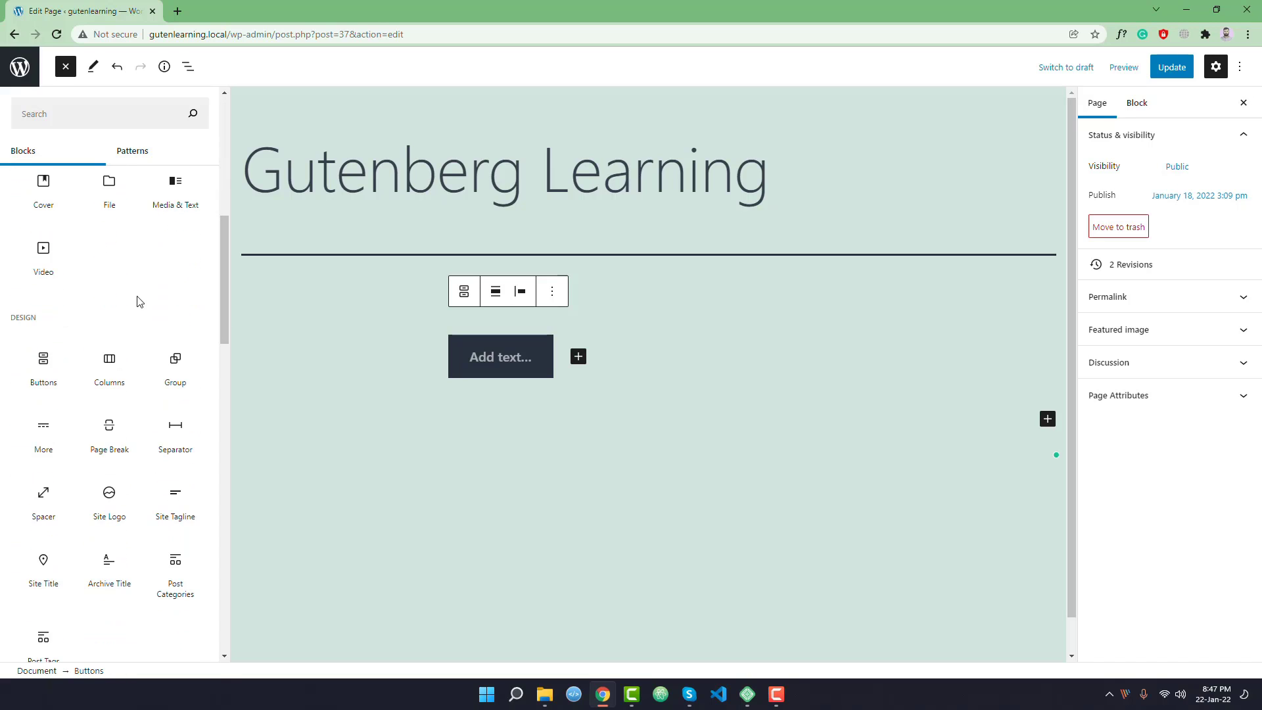
pyautogui.doubleClick(22, 318)
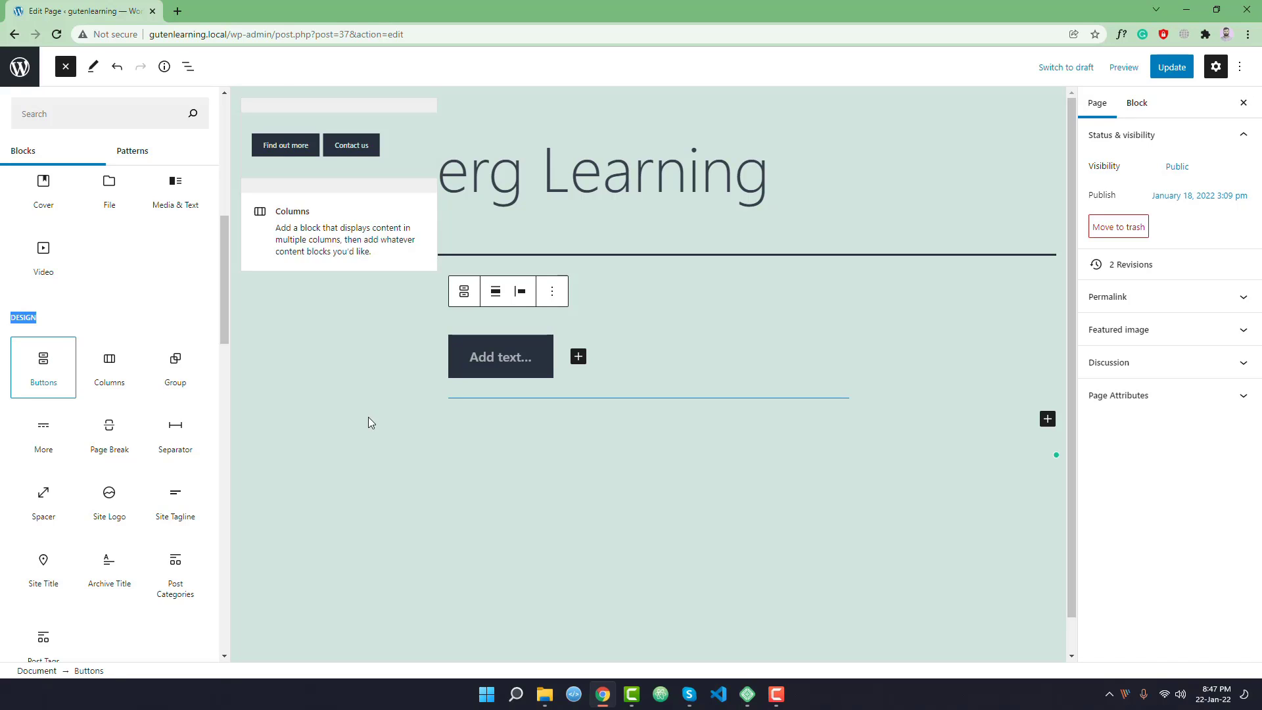
# Add a second and a third button inside the Buttons block, and select the parent block.
pyautogui.click(578, 356)
pyautogui.click(463, 356)
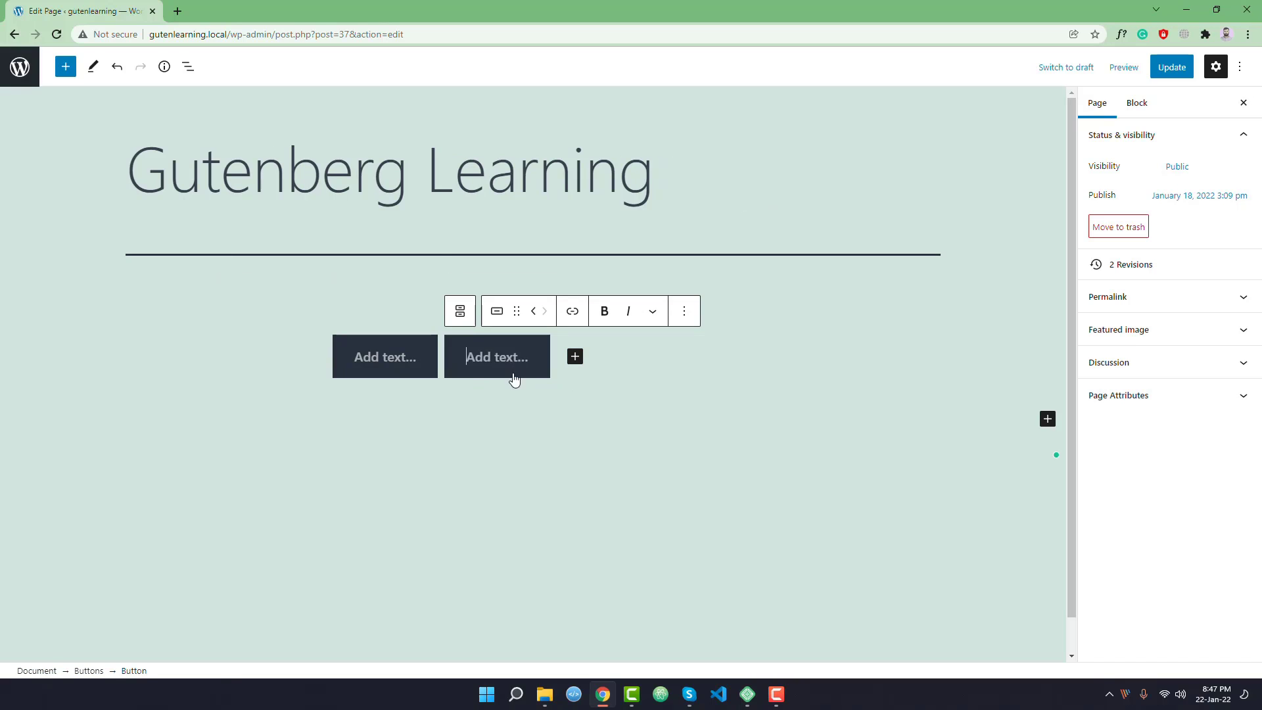
pyautogui.click(575, 357)
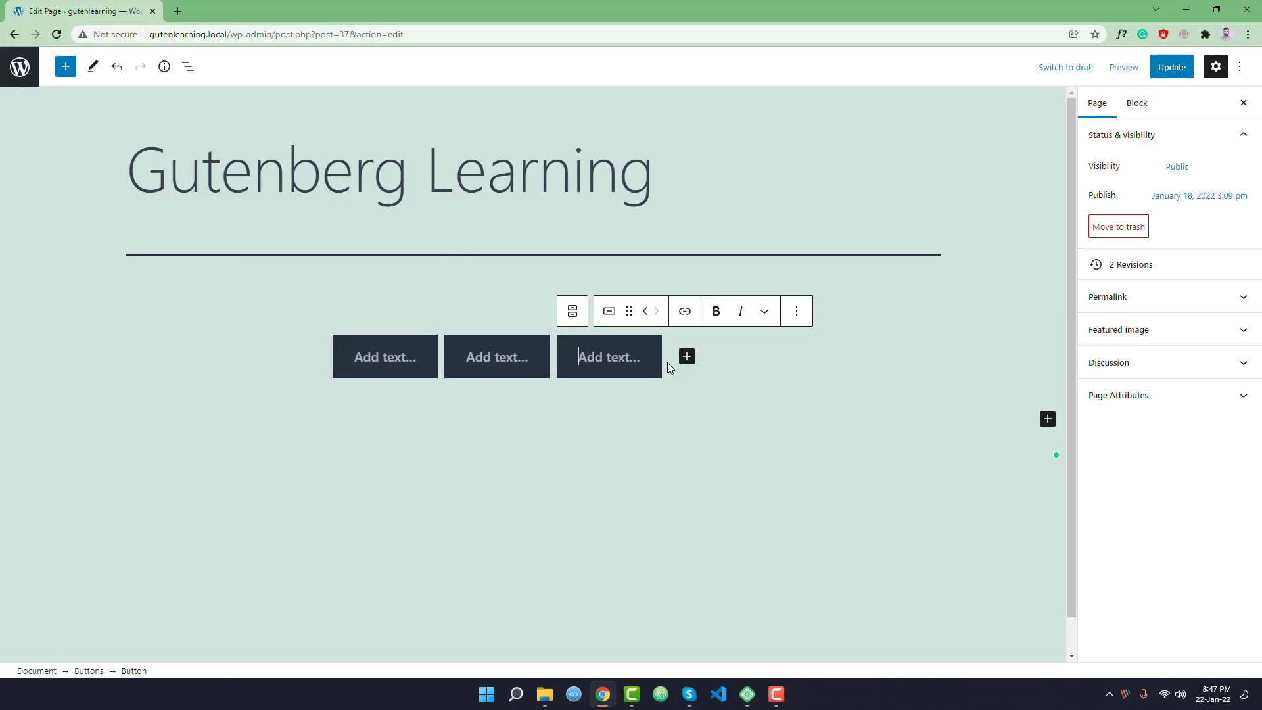
pyautogui.click(688, 372)
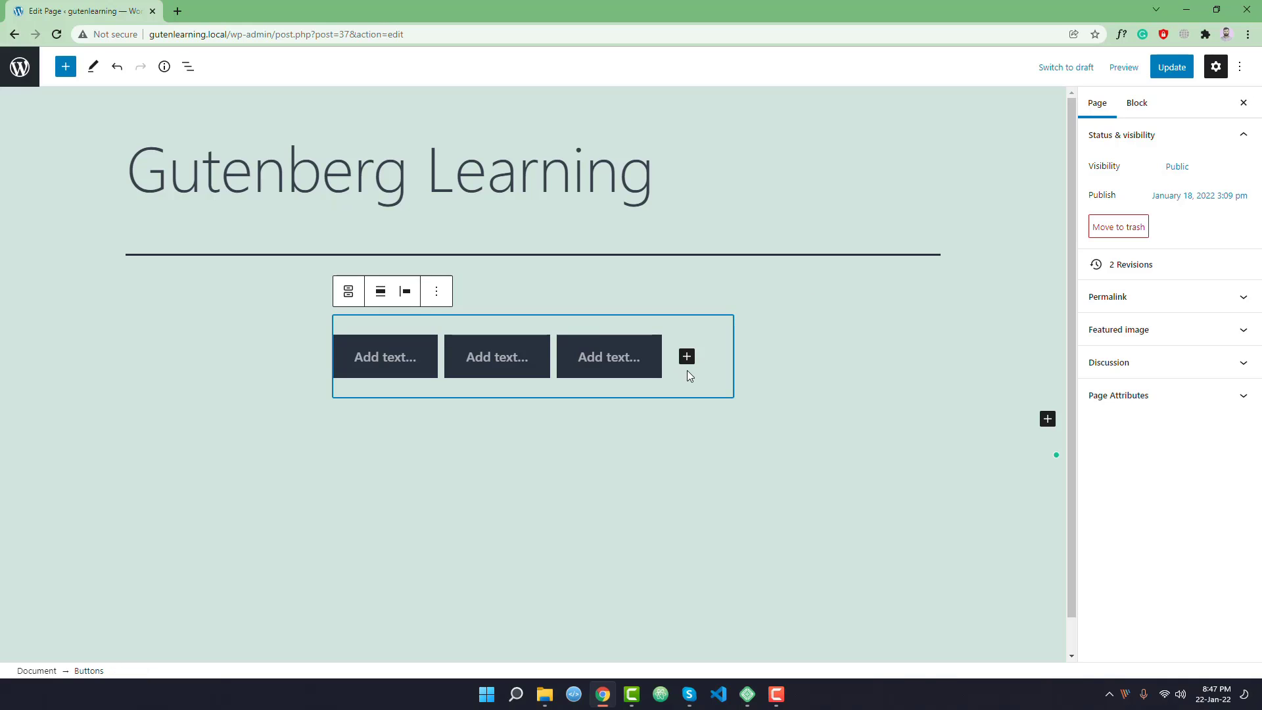
# Remove the third and second buttons so that only the first one is left in the Buttons block.
pyautogui.click(644, 362)
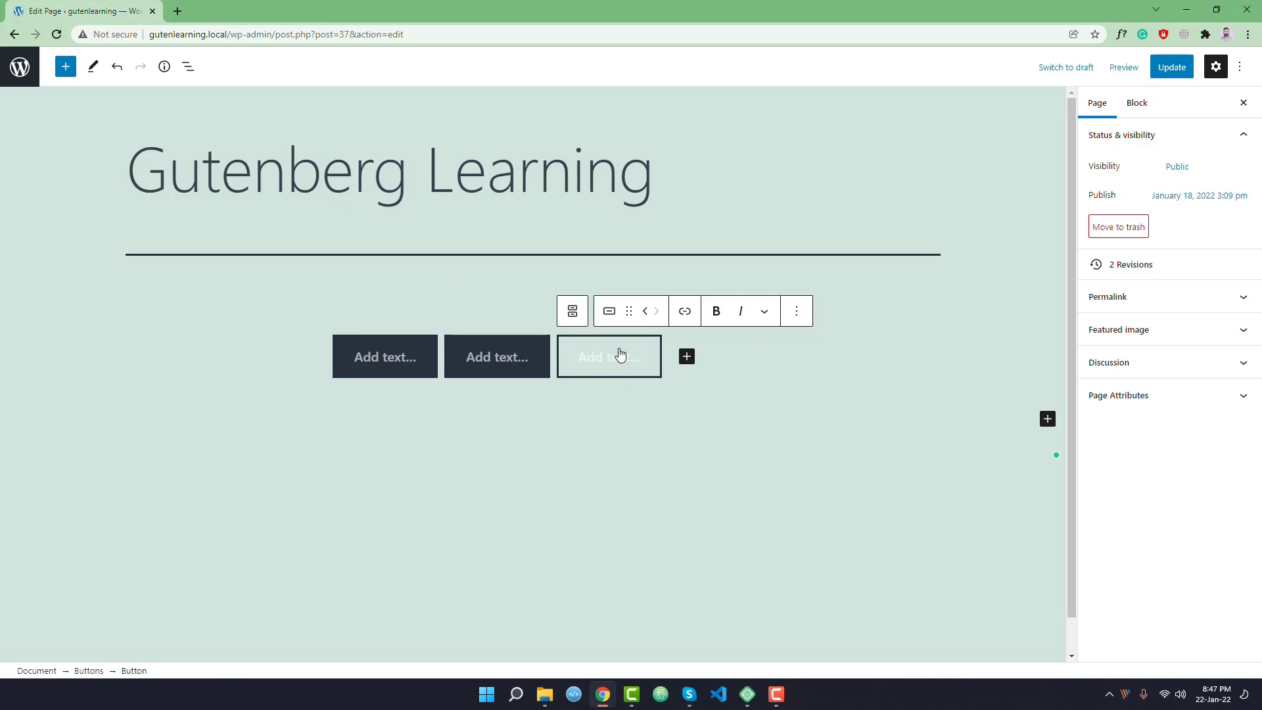
pyautogui.click(795, 311)
pyautogui.click(820, 492)
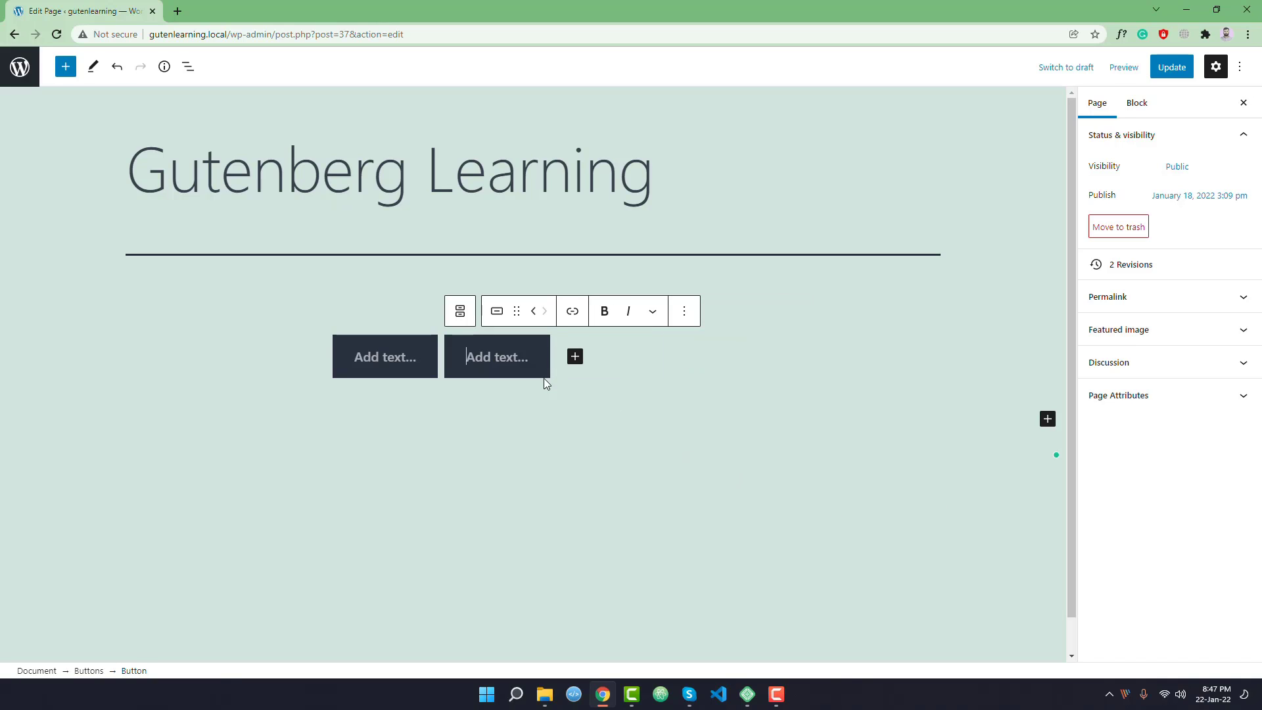
pyautogui.click(684, 311)
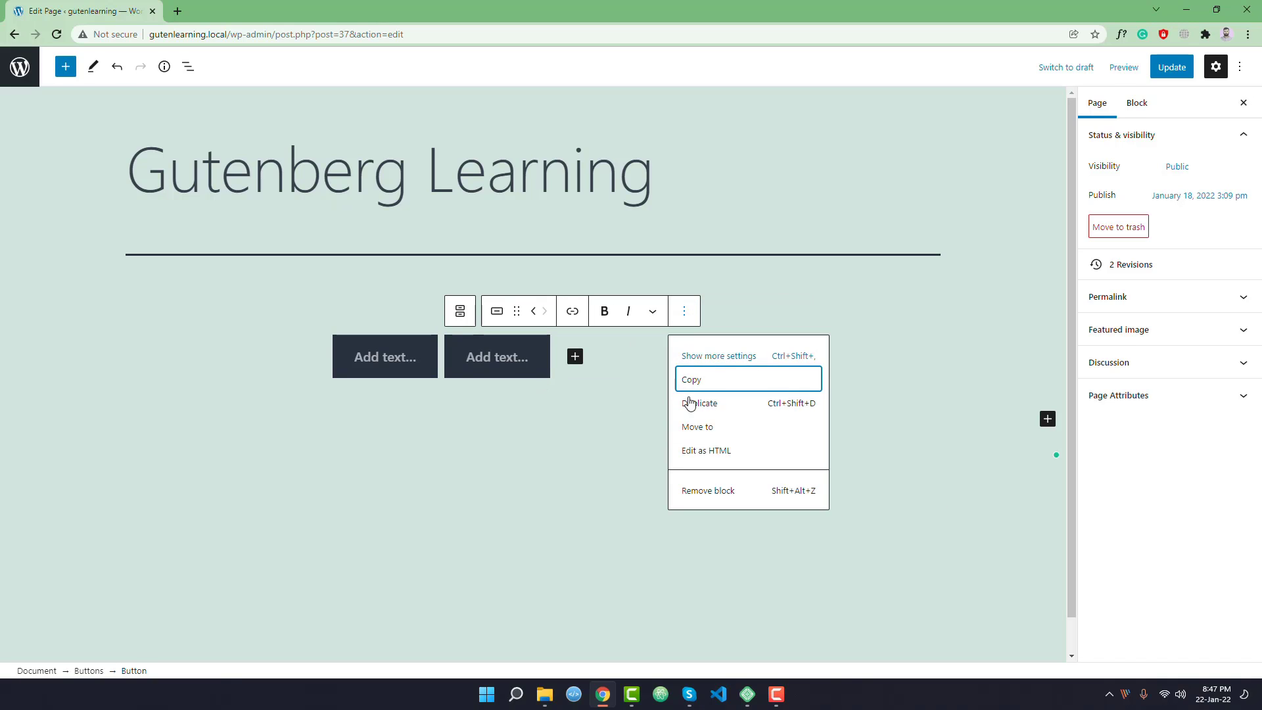
pyautogui.click(705, 491)
# Show the block settings of the remaining button and label it "Learn More".
pyautogui.click(404, 366)
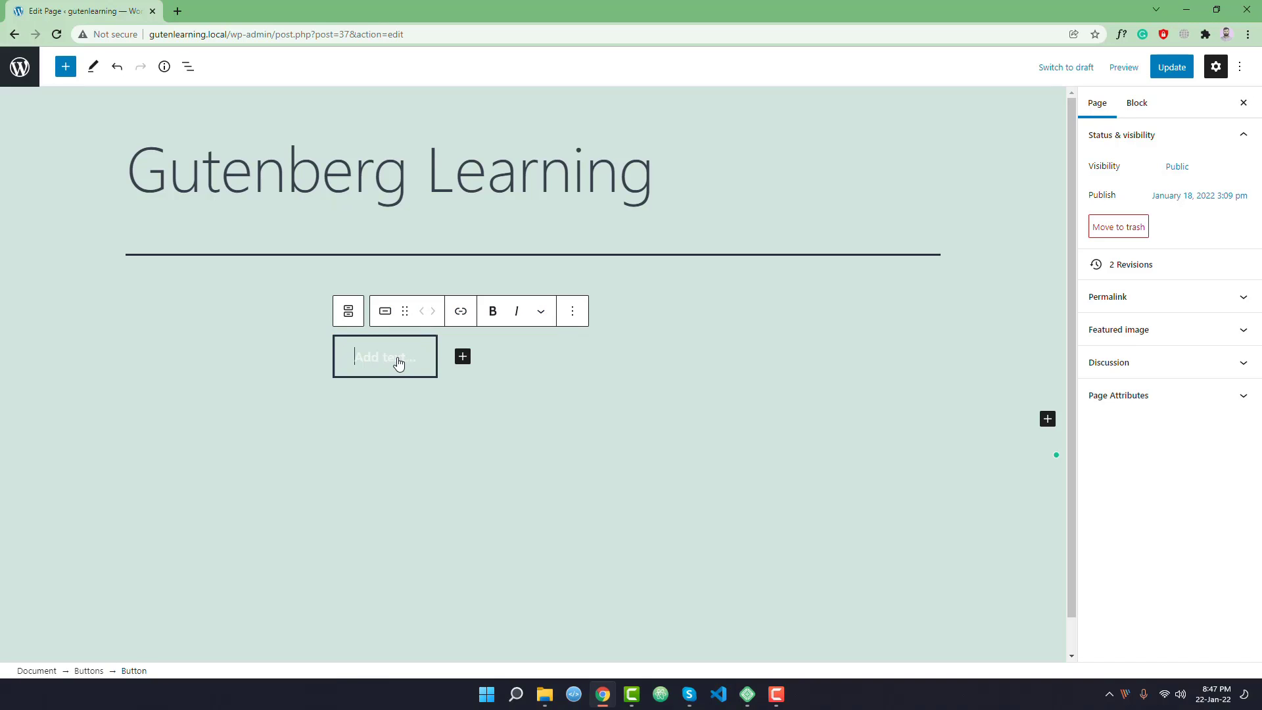
pyautogui.click(1137, 105)
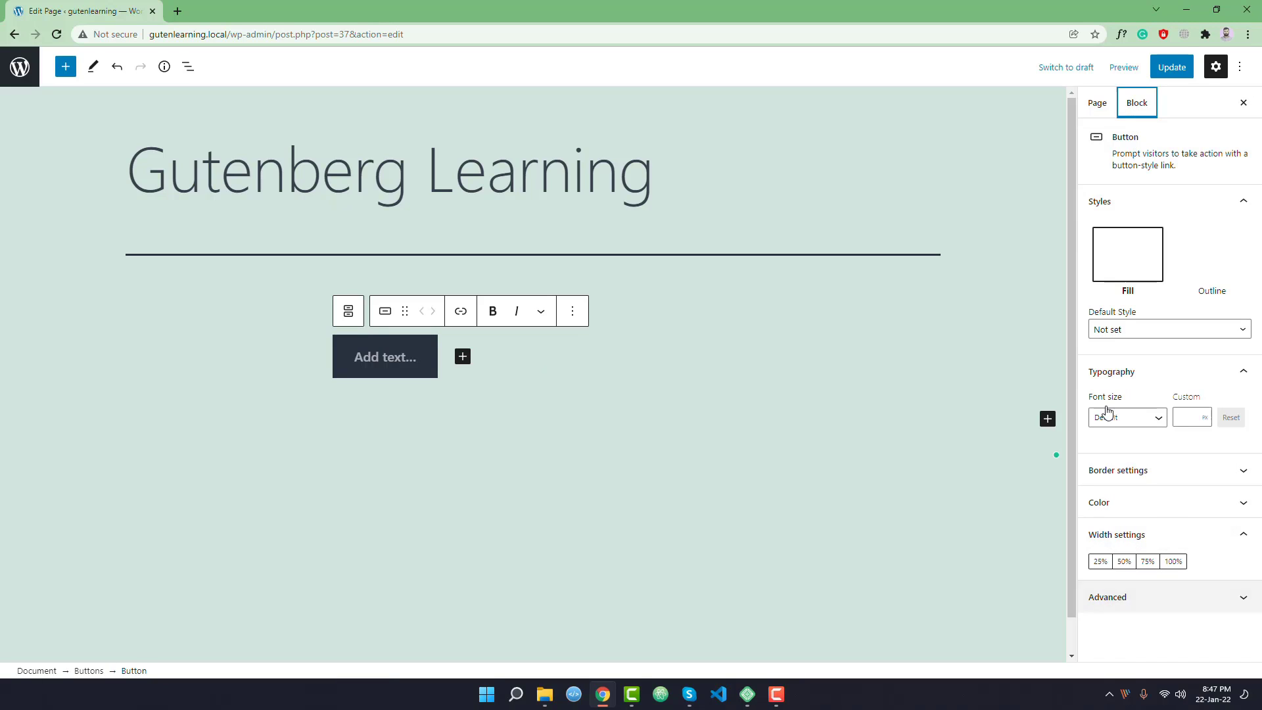
pyautogui.click(401, 357)
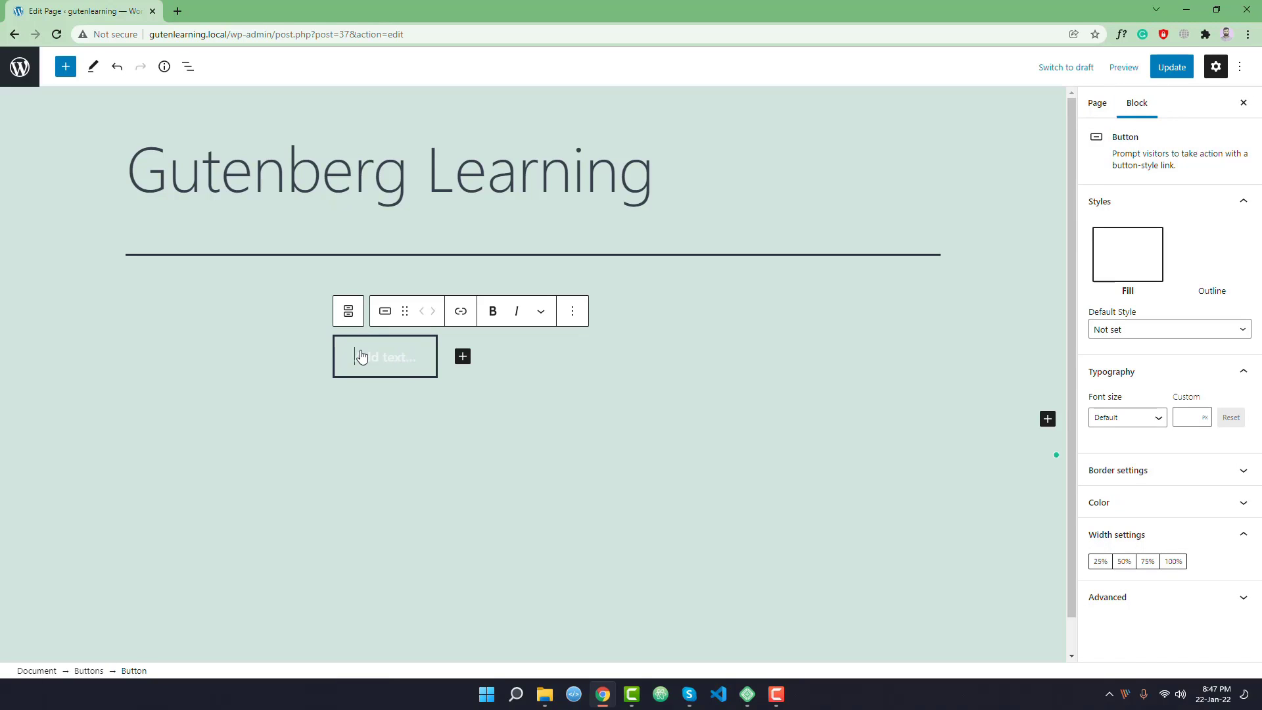
pyautogui.write('Learn More')
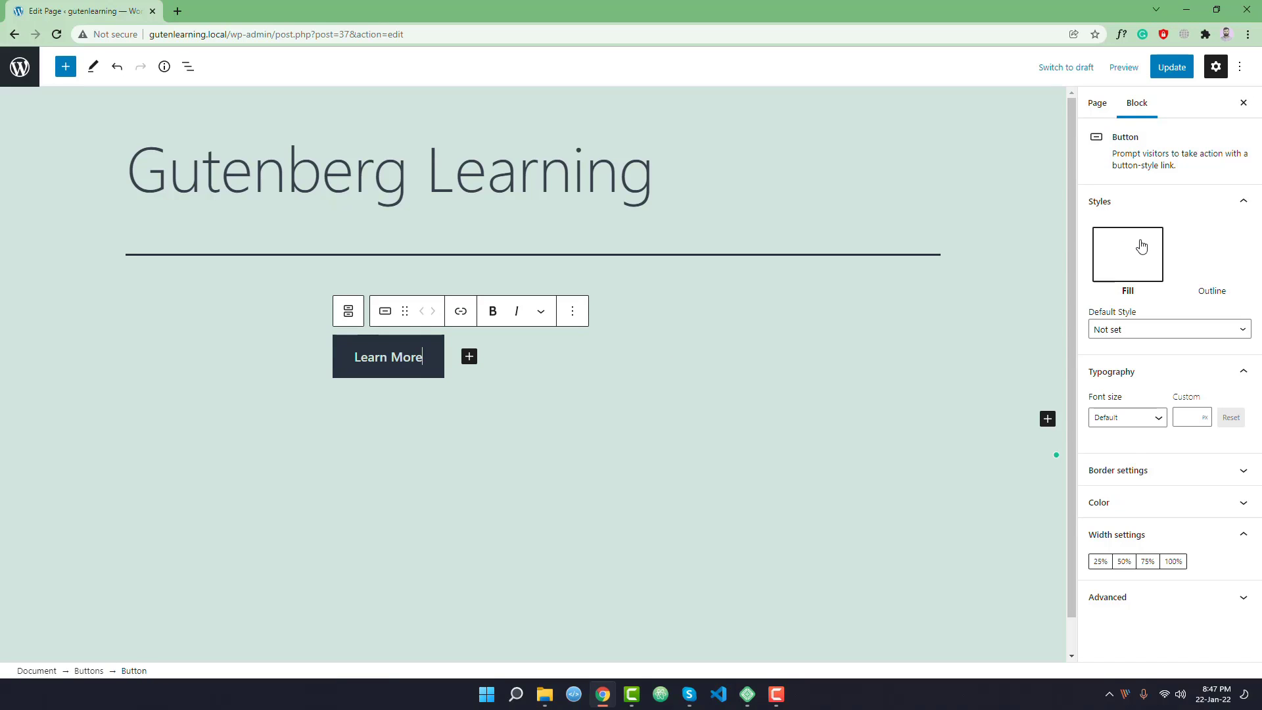
# Look through the button's Styles, Typography, Border, Color and Width settings sections, leaving all of them collapsed.
pyautogui.click(1104, 202)
pyautogui.click(1104, 202)
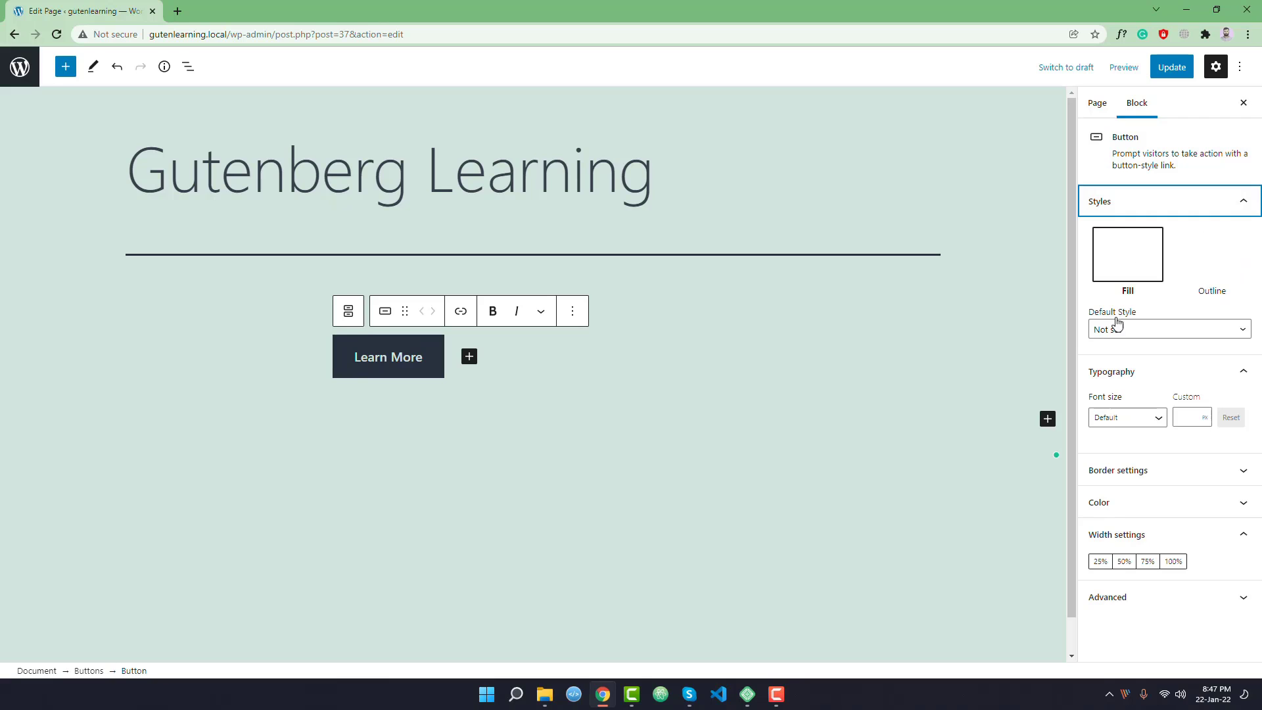
pyautogui.click(1130, 390)
pyautogui.click(1130, 404)
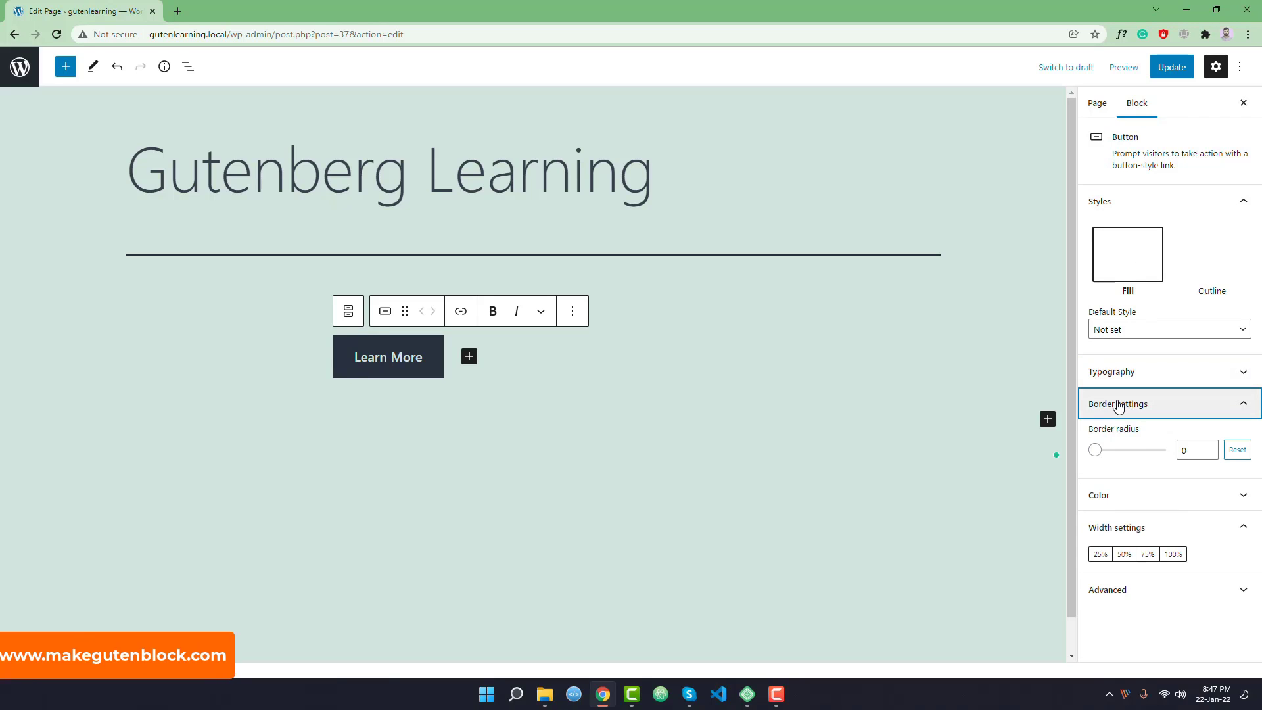
pyautogui.click(1118, 404)
pyautogui.click(1109, 439)
pyautogui.click(1110, 437)
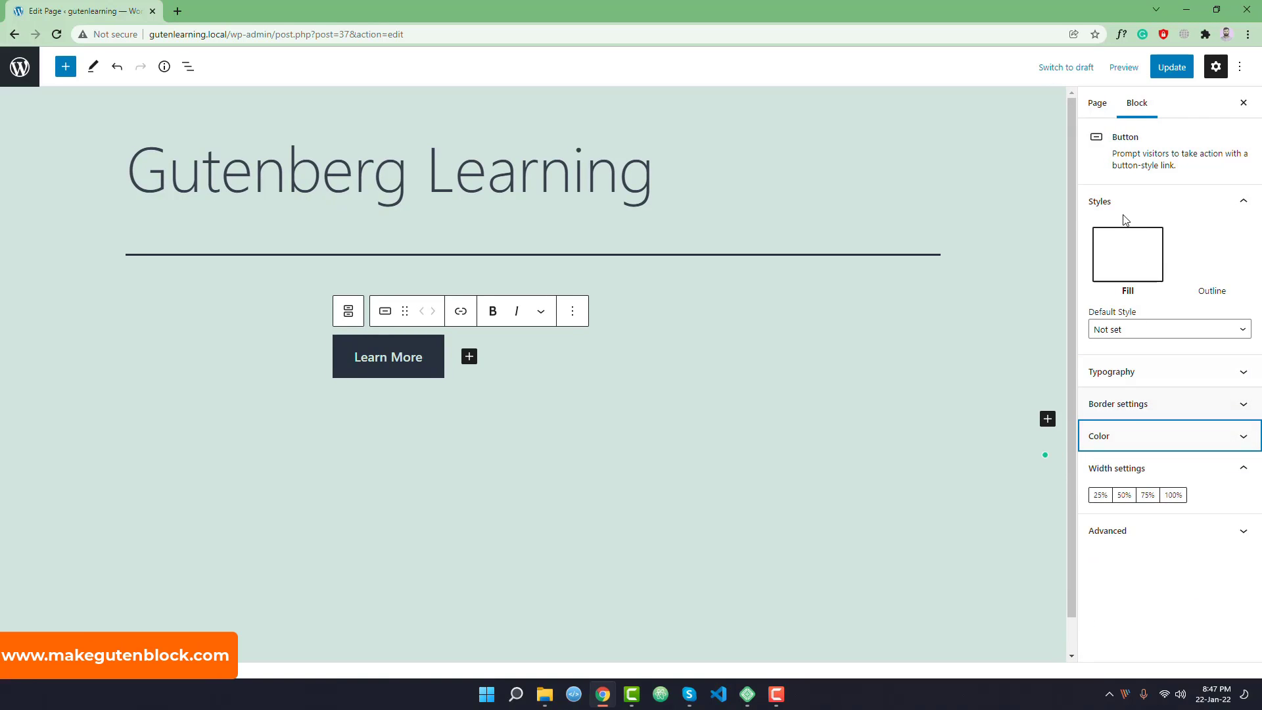
pyautogui.click(1125, 205)
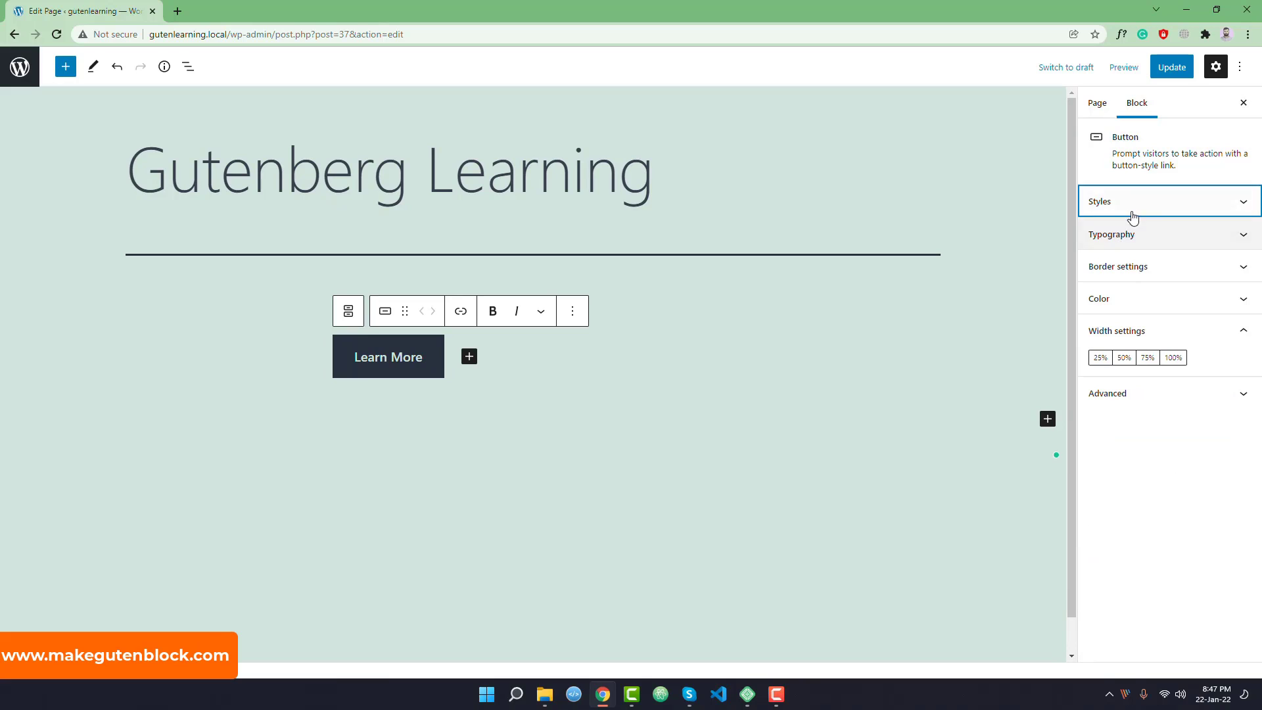
pyautogui.click(1108, 341)
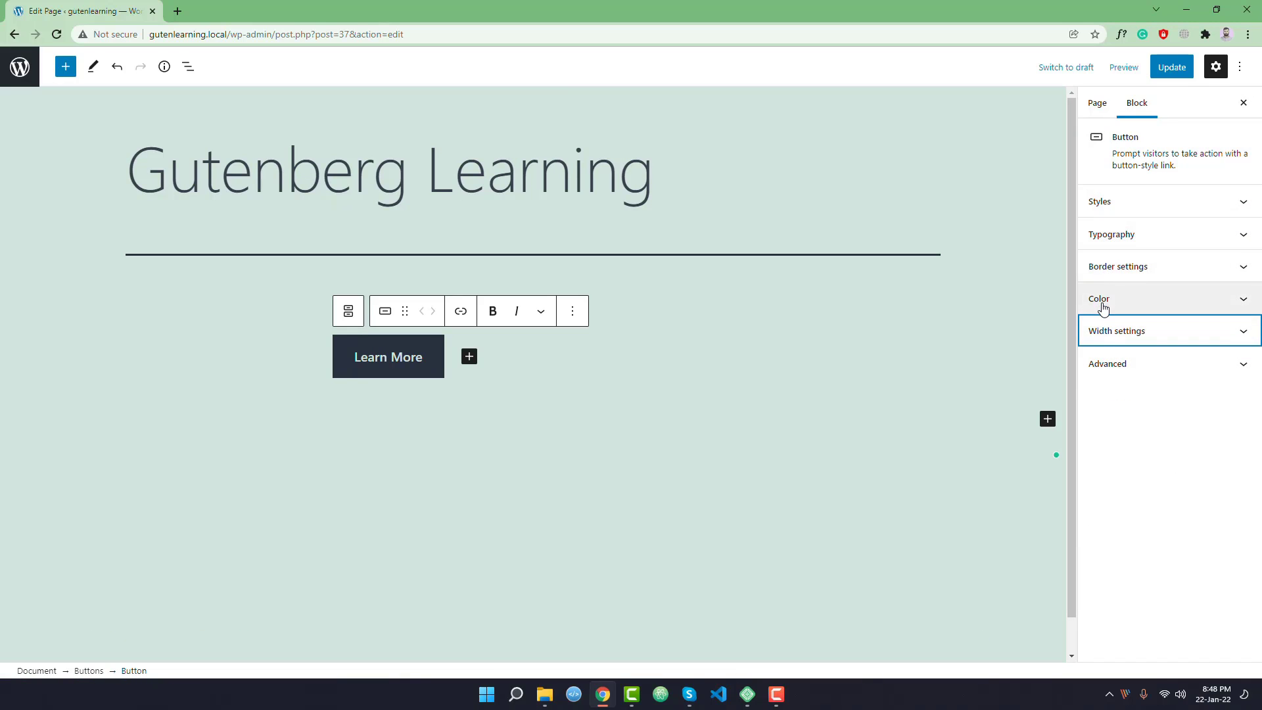
# Look through the button's Styles, Typography and Border settings options and collapse each section again.
pyautogui.click(1107, 201)
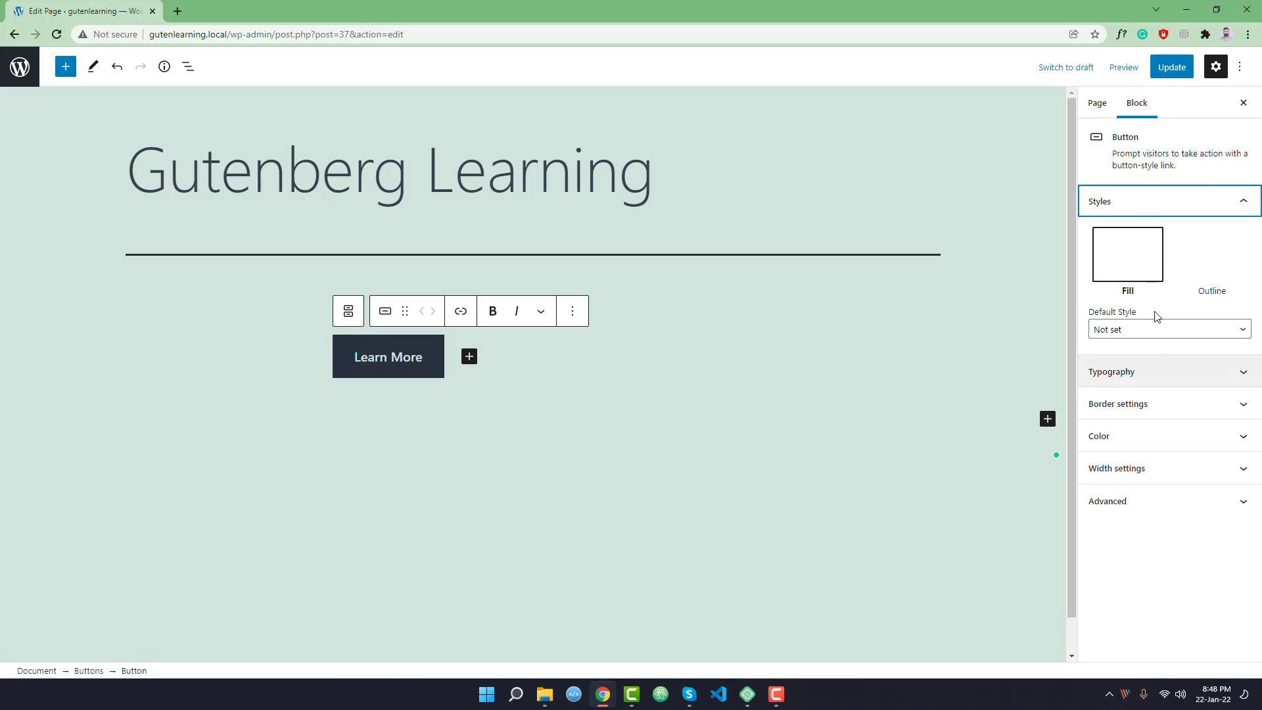
pyautogui.click(1136, 203)
pyautogui.click(1121, 245)
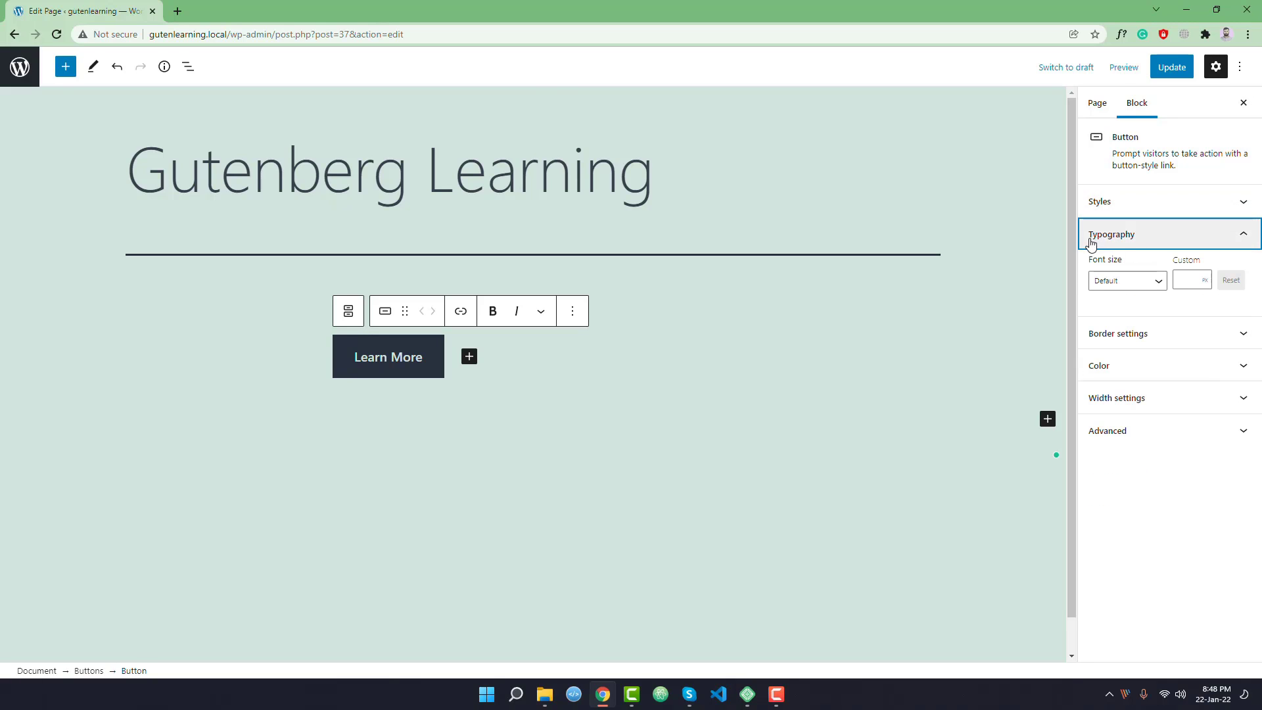
pyautogui.click(1137, 335)
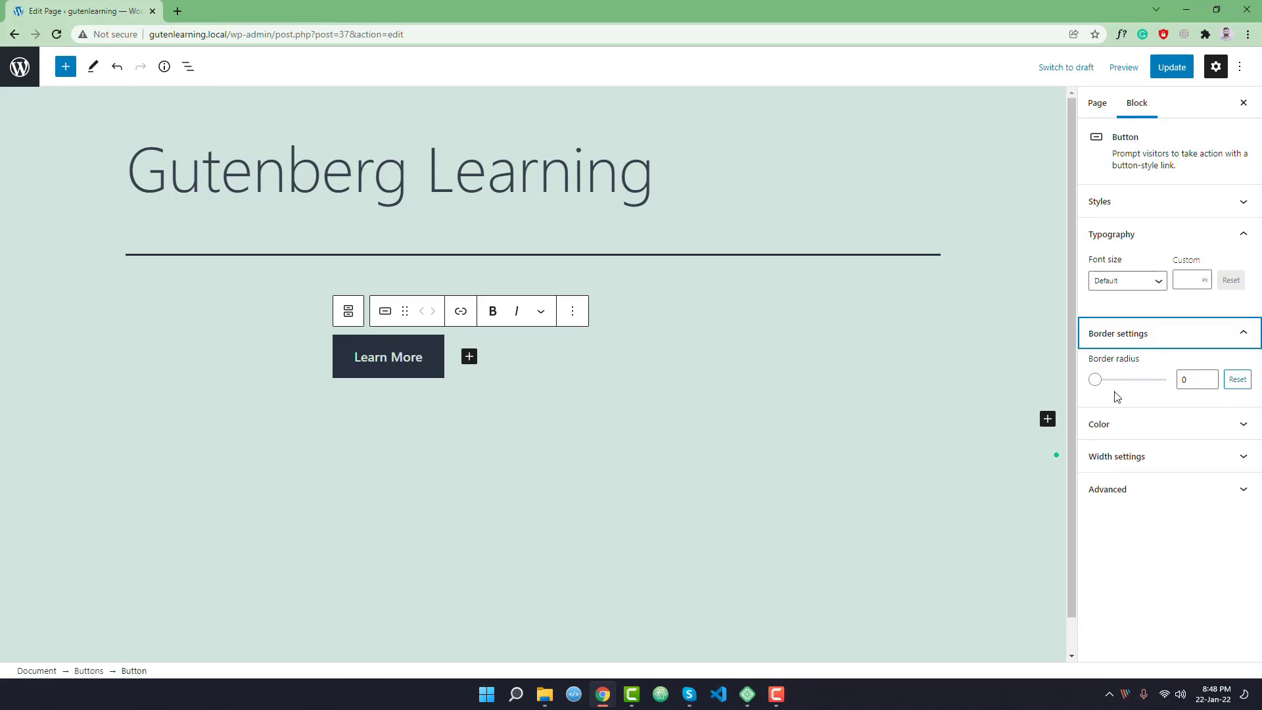
pyautogui.click(1139, 211)
pyautogui.click(1126, 206)
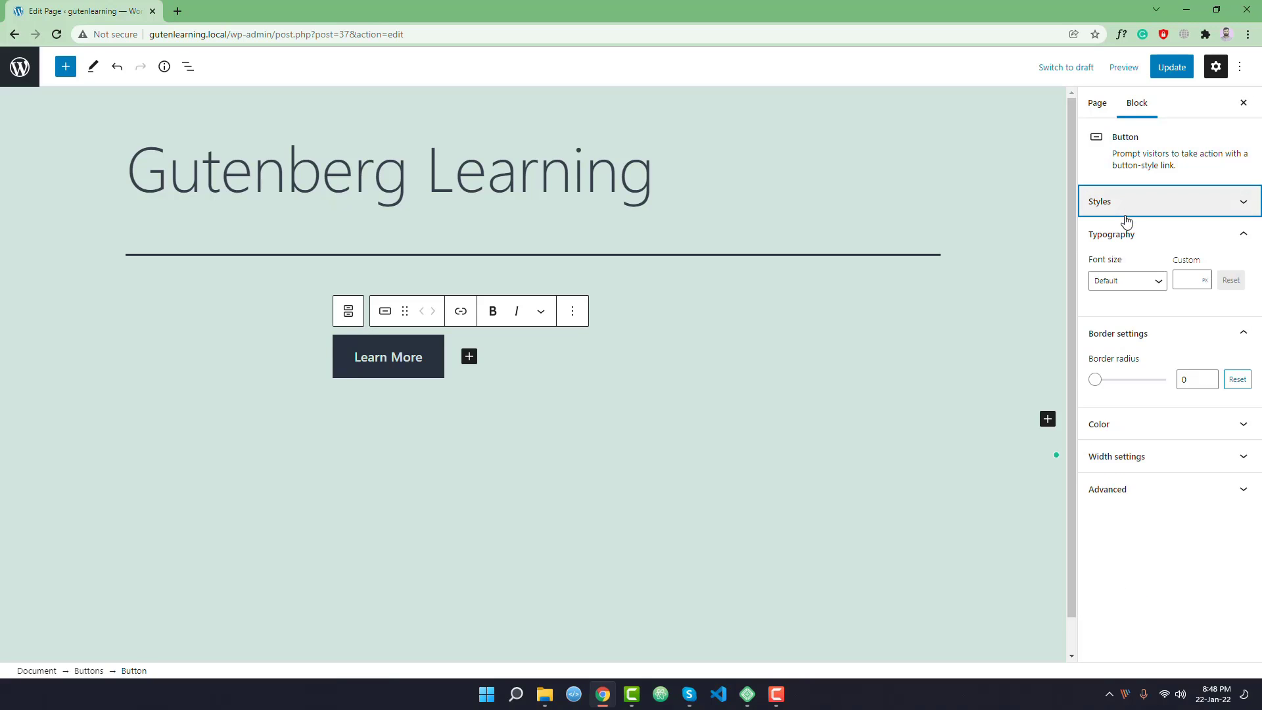
pyautogui.click(1119, 240)
pyautogui.click(1116, 264)
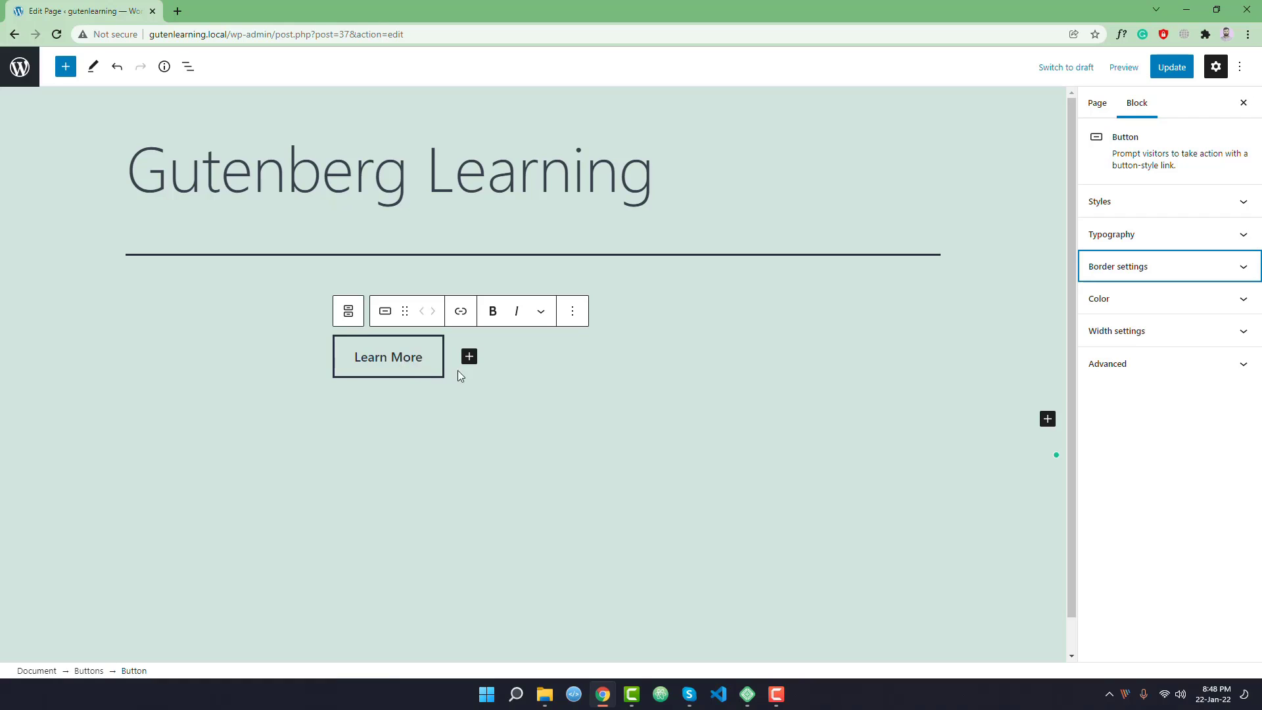
# Try the Outline style on the Learn More button and return it to the Fill style.
pyautogui.click(1120, 203)
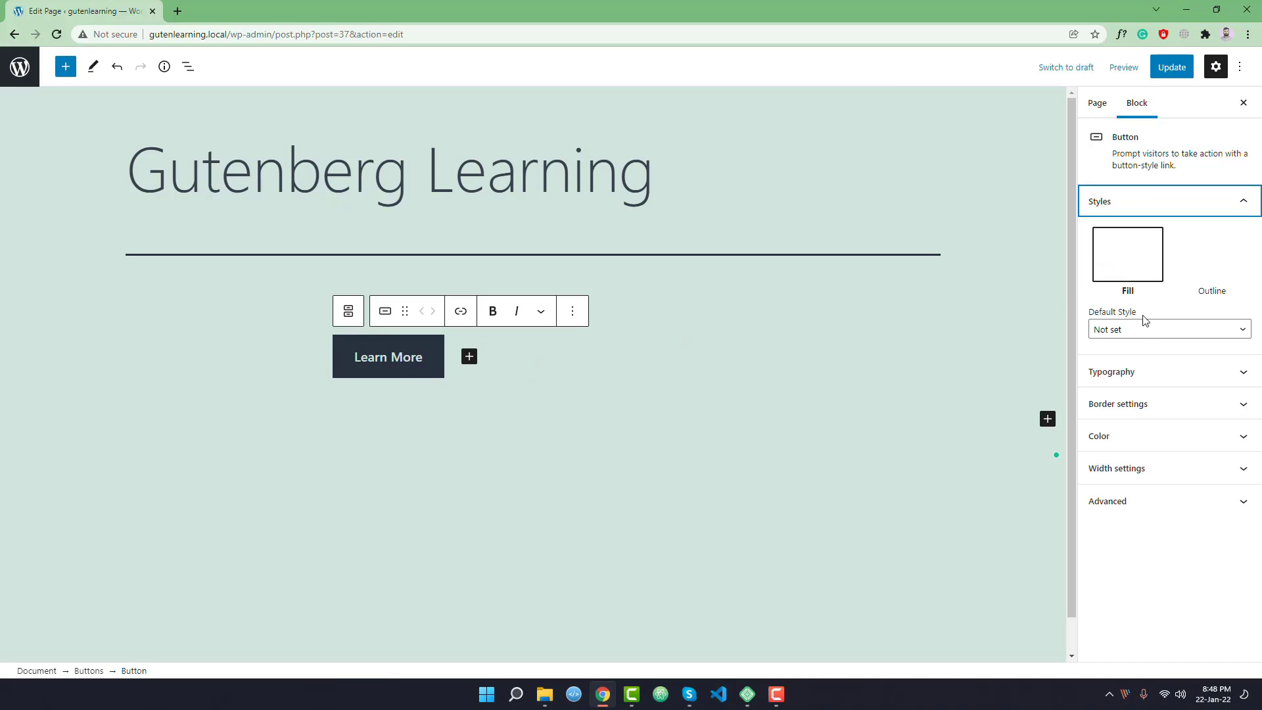
pyautogui.click(1201, 257)
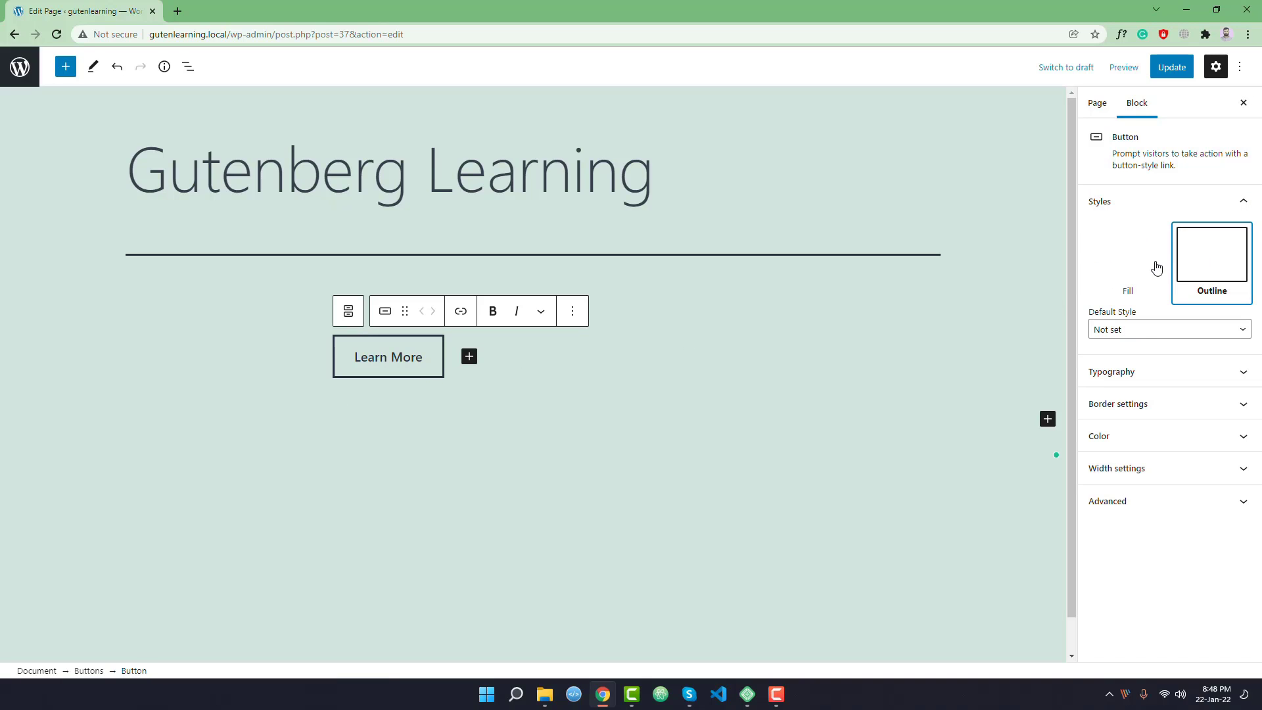
pyautogui.click(1107, 269)
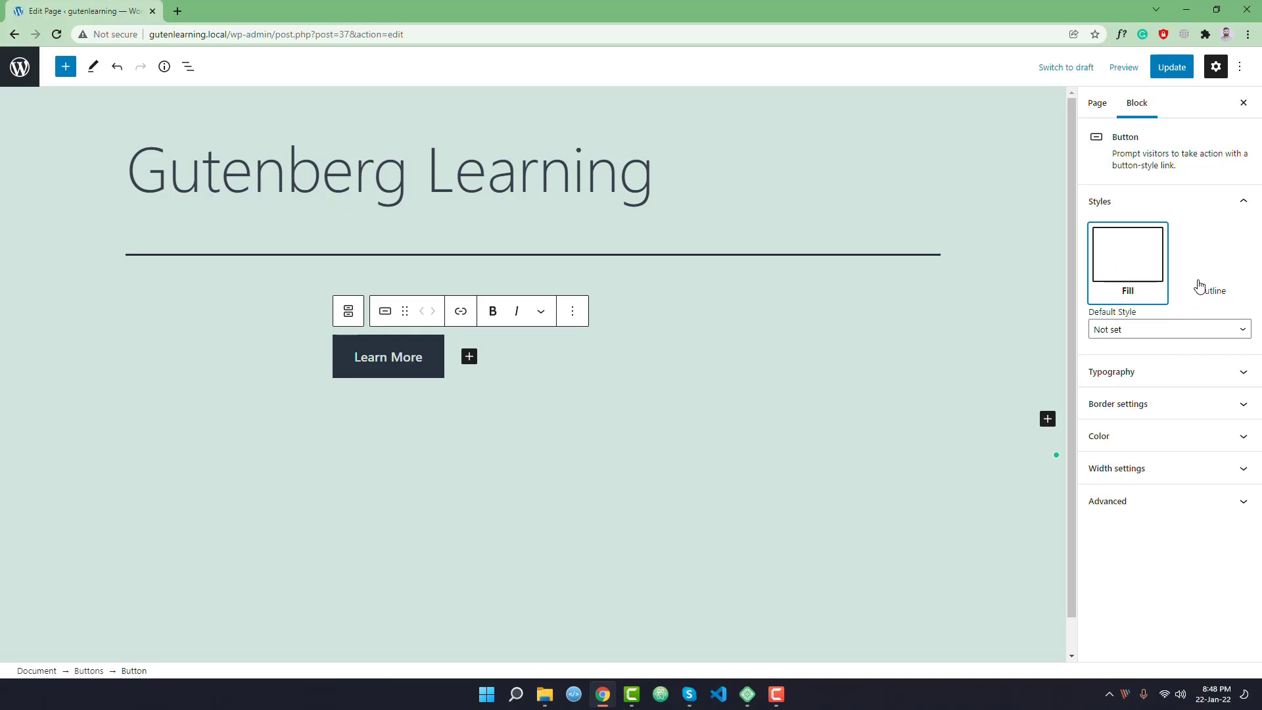
# In the Typography settings, try the Normal font size on the button, finishing with Small.
pyautogui.click(1111, 372)
pyautogui.click(1119, 420)
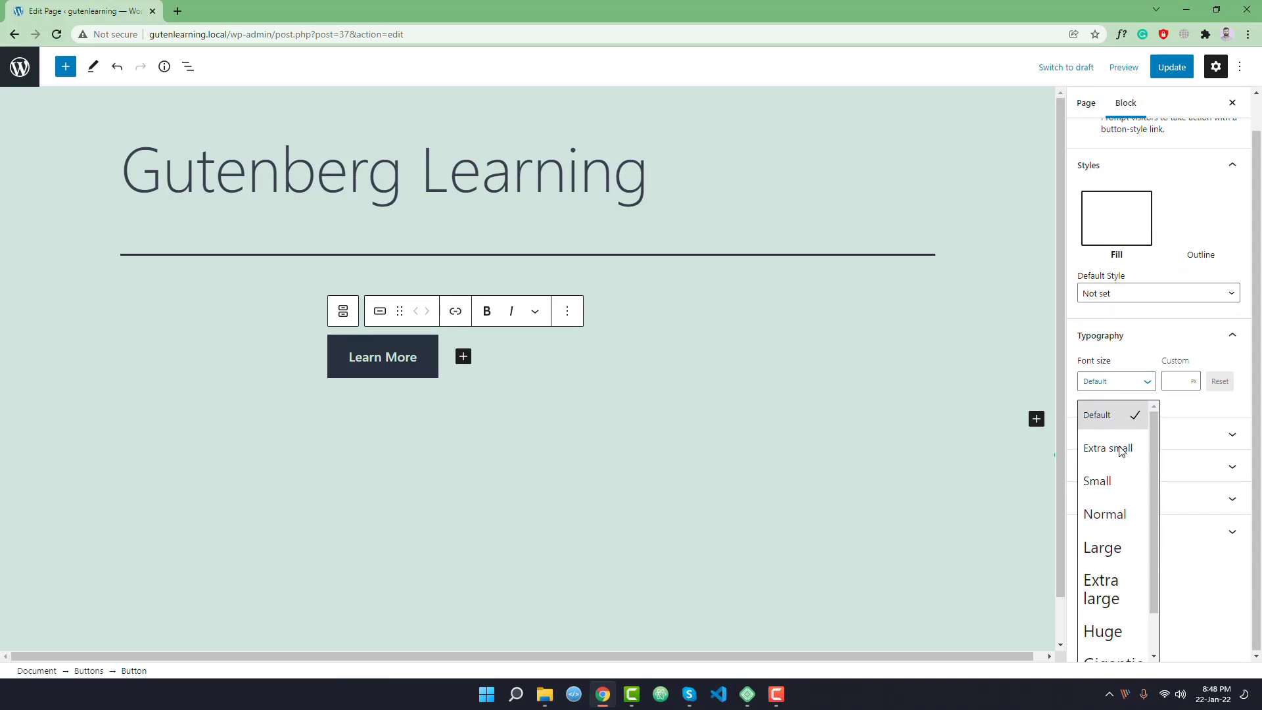
pyautogui.click(1104, 515)
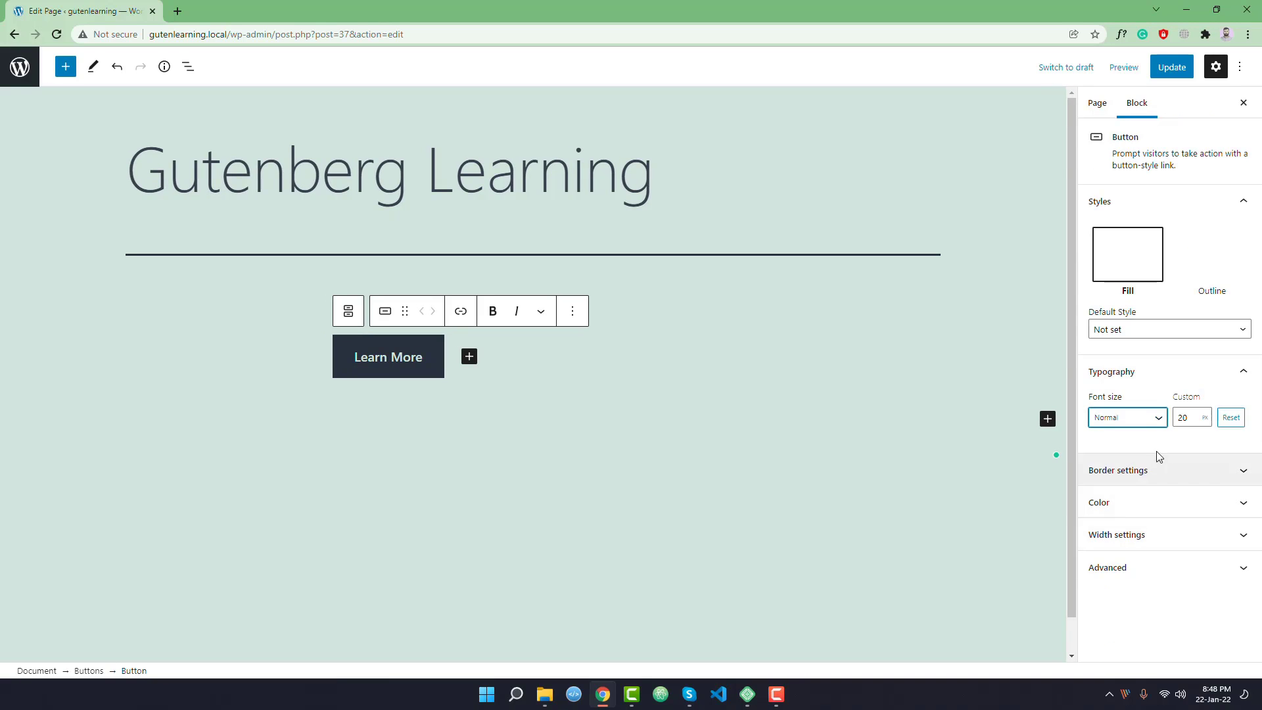
pyautogui.click(1147, 418)
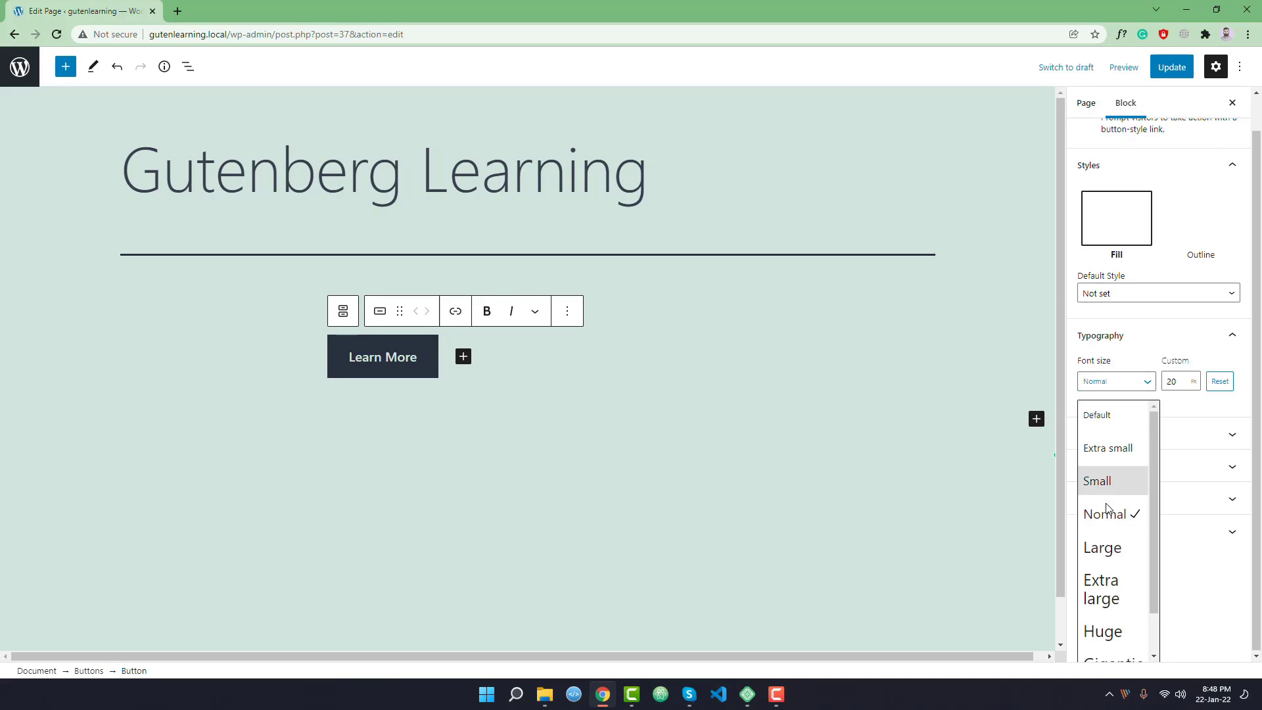
pyautogui.click(1110, 479)
# Set the button's border radius to 50 and collapse the Typography and Border settings sections.
pyautogui.click(1128, 473)
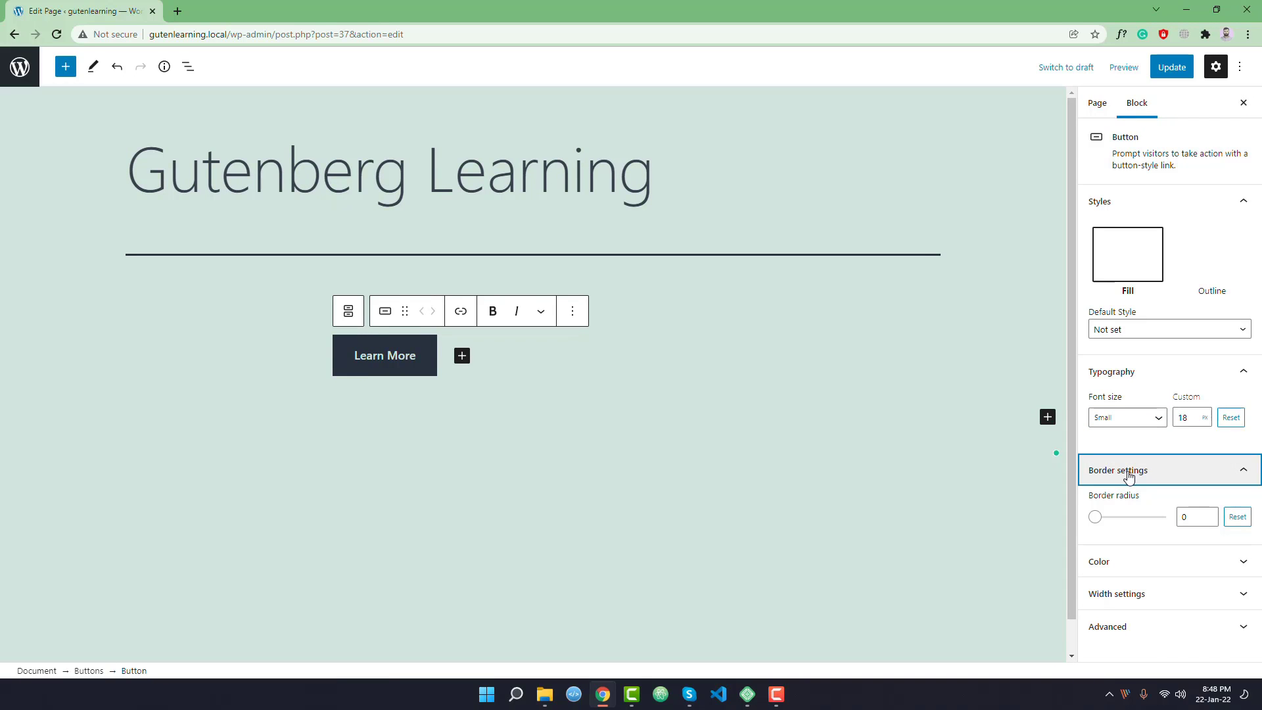
pyautogui.moveTo(1097, 517); pyautogui.dragTo(1182, 516)
pyautogui.click(1142, 369)
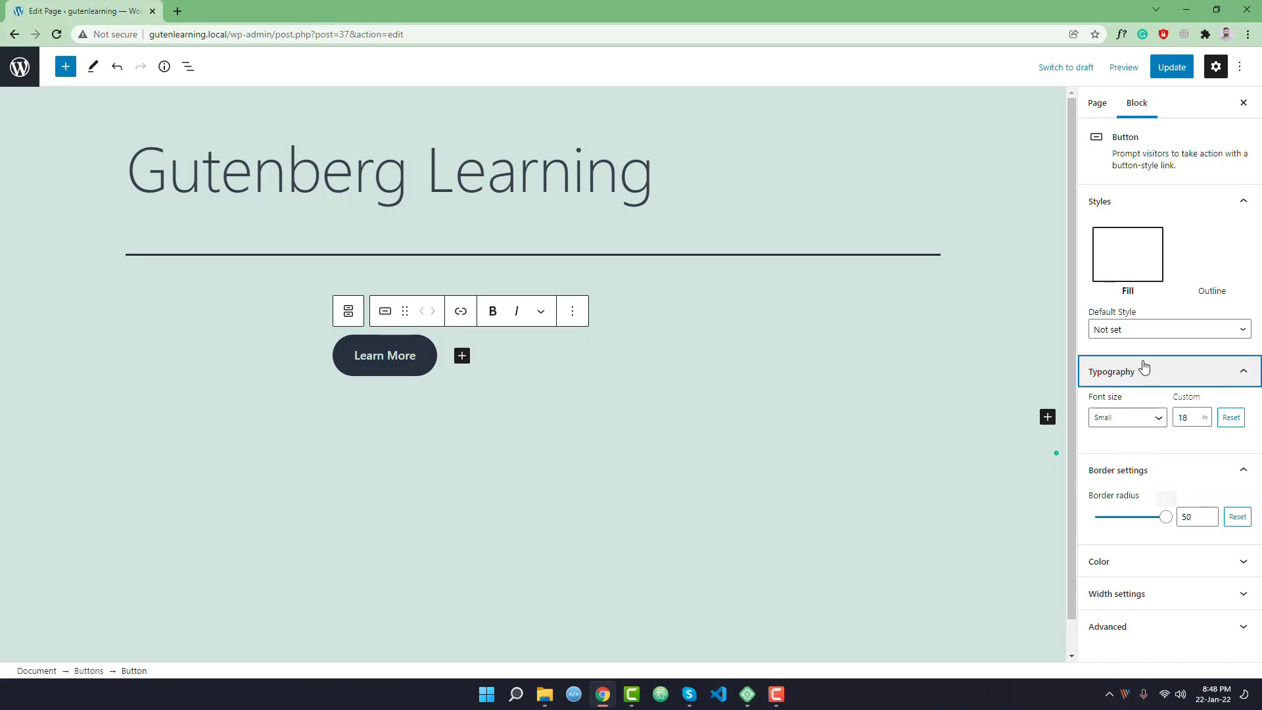
pyautogui.click(1129, 408)
# Expand the button's Color settings and set the text color to the pale orange preset.
pyautogui.click(1121, 436)
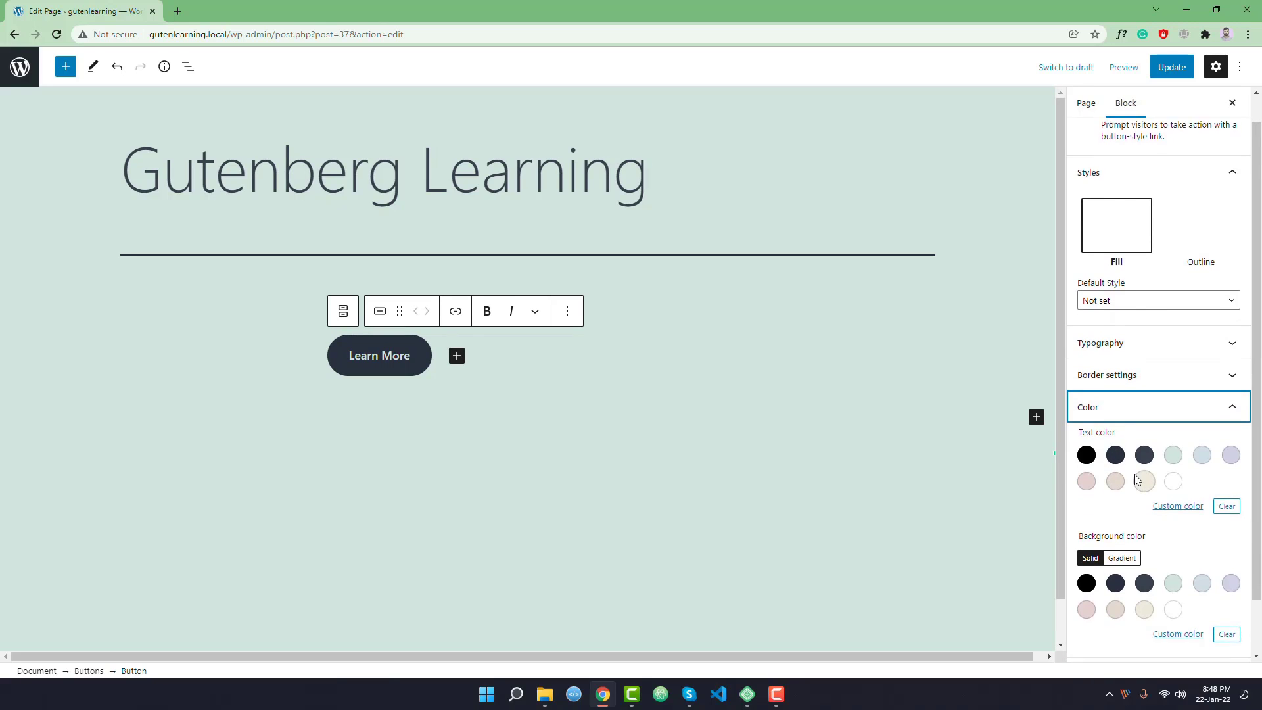
pyautogui.scroll(-1, 1111, 476)
pyautogui.click(1116, 424)
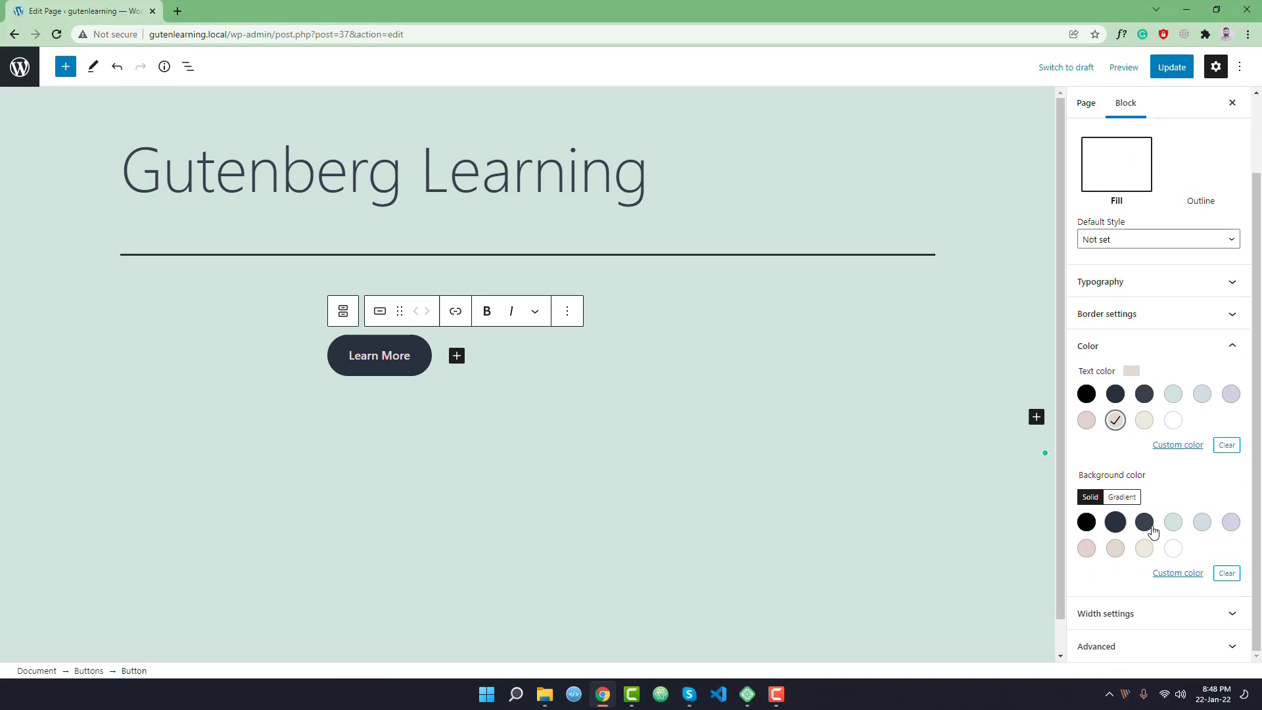
# Try the pale green and dark gray solid presets as the button's background color, ending on black.
pyautogui.click(1173, 522)
pyautogui.click(1143, 523)
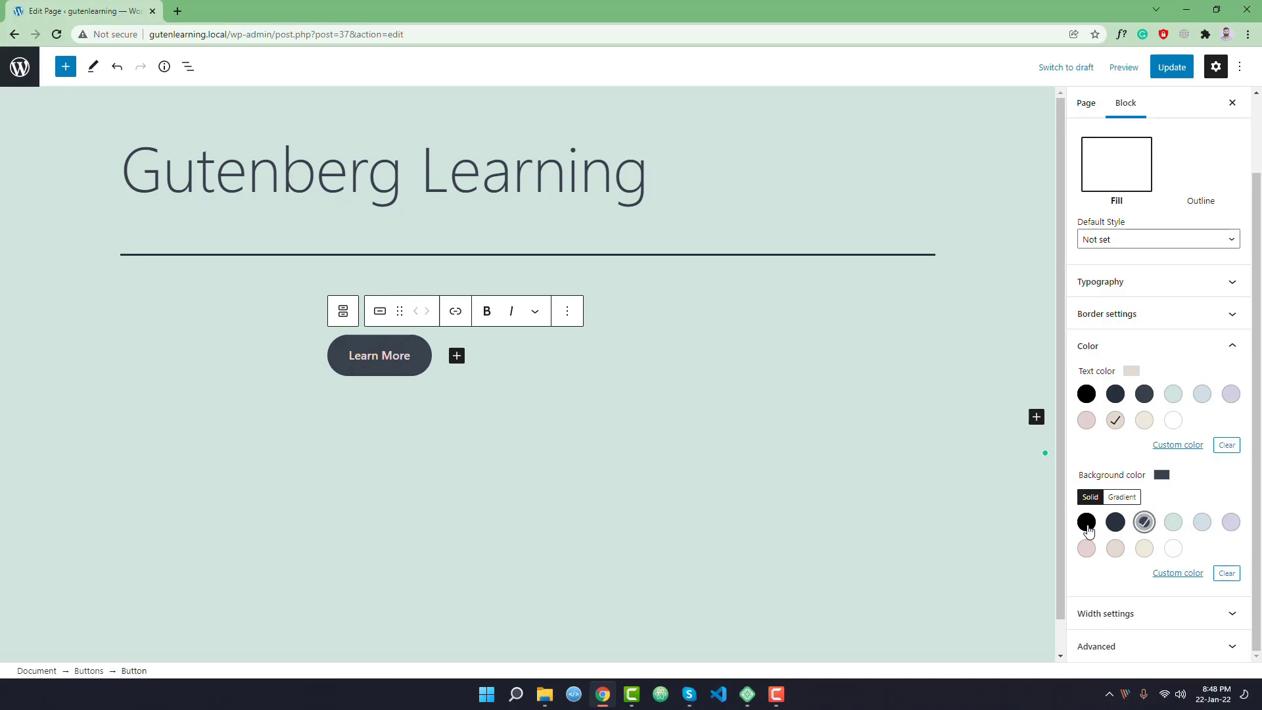
pyautogui.click(1087, 521)
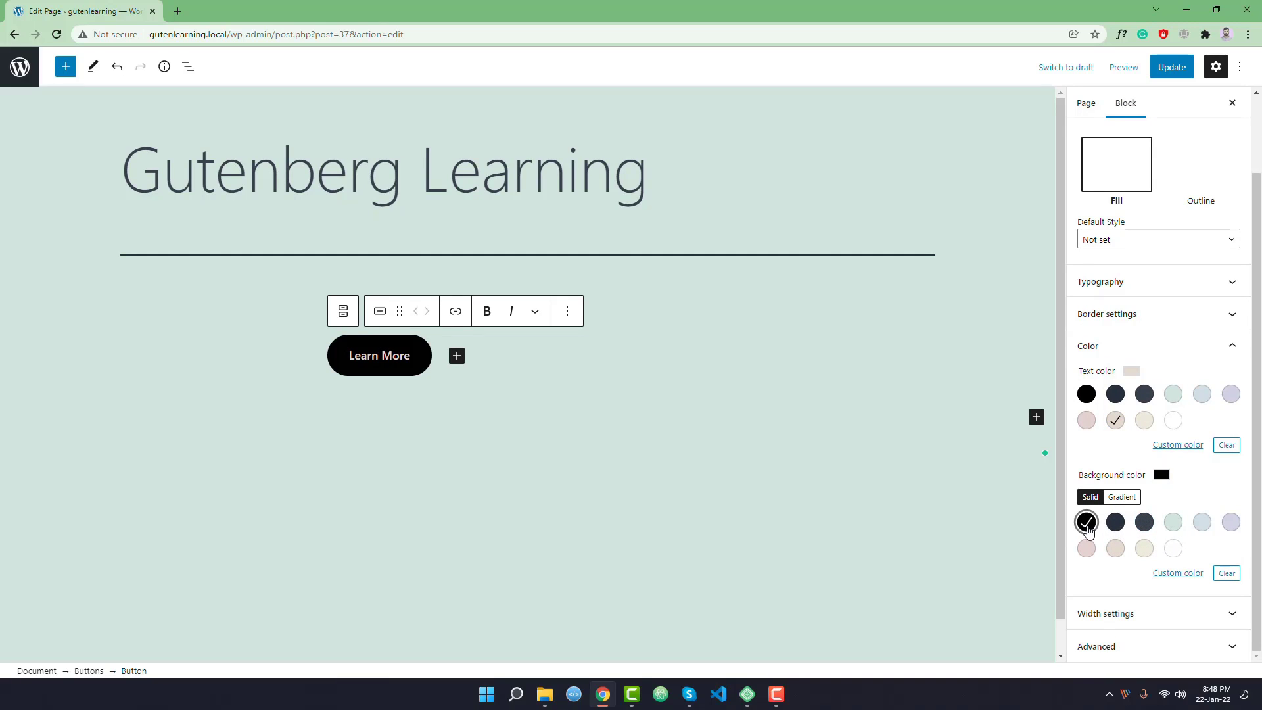
# Try a pale red-to-purple gradient preset as the button's background and add a blue color stop to it.
pyautogui.click(1122, 497)
pyautogui.click(1115, 547)
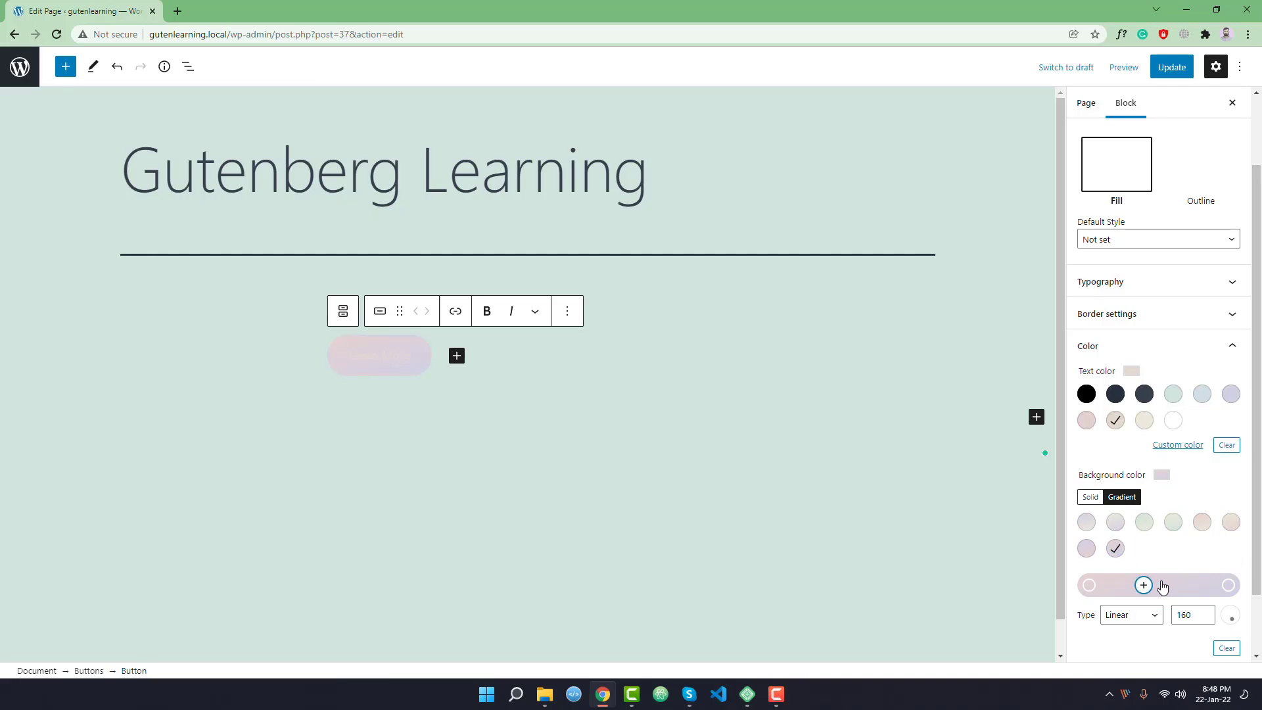
pyautogui.click(1199, 585)
pyautogui.moveTo(1170, 418); pyautogui.dragTo(1204, 403)
pyautogui.click(1078, 610)
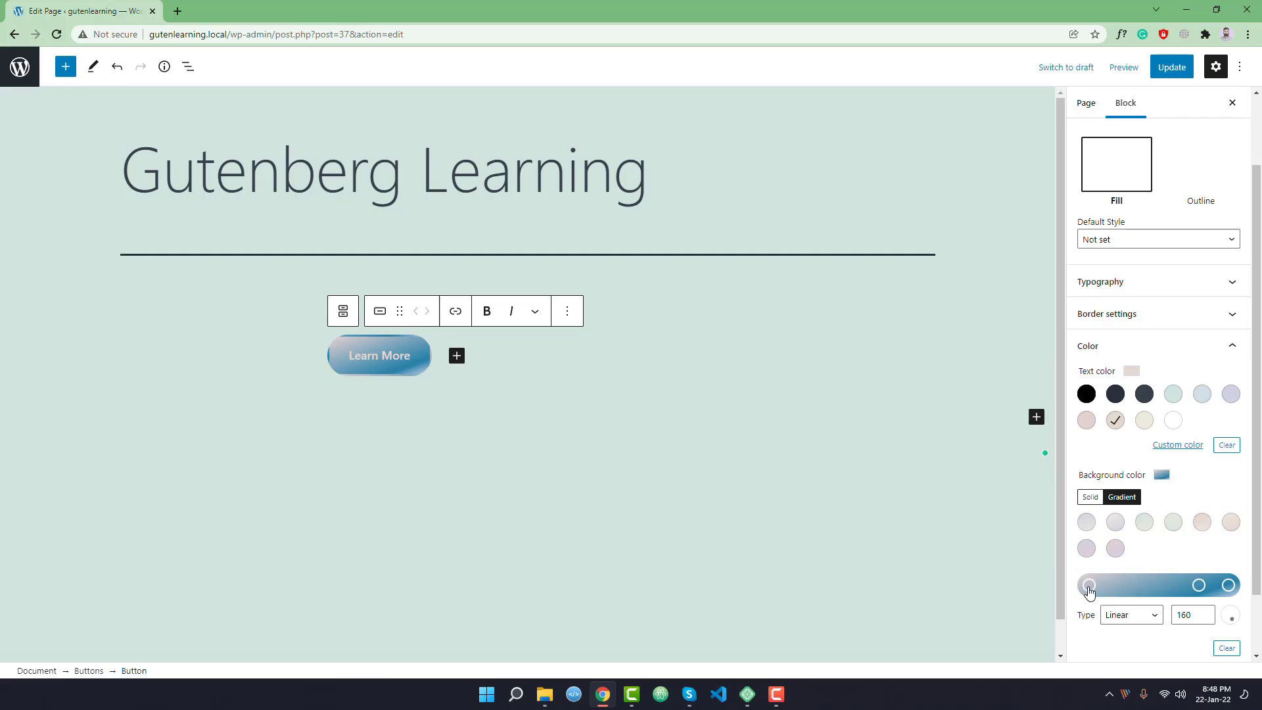
# Switch the button's background back to a solid color and set a custom dark red.
pyautogui.click(1090, 497)
pyautogui.click(1179, 574)
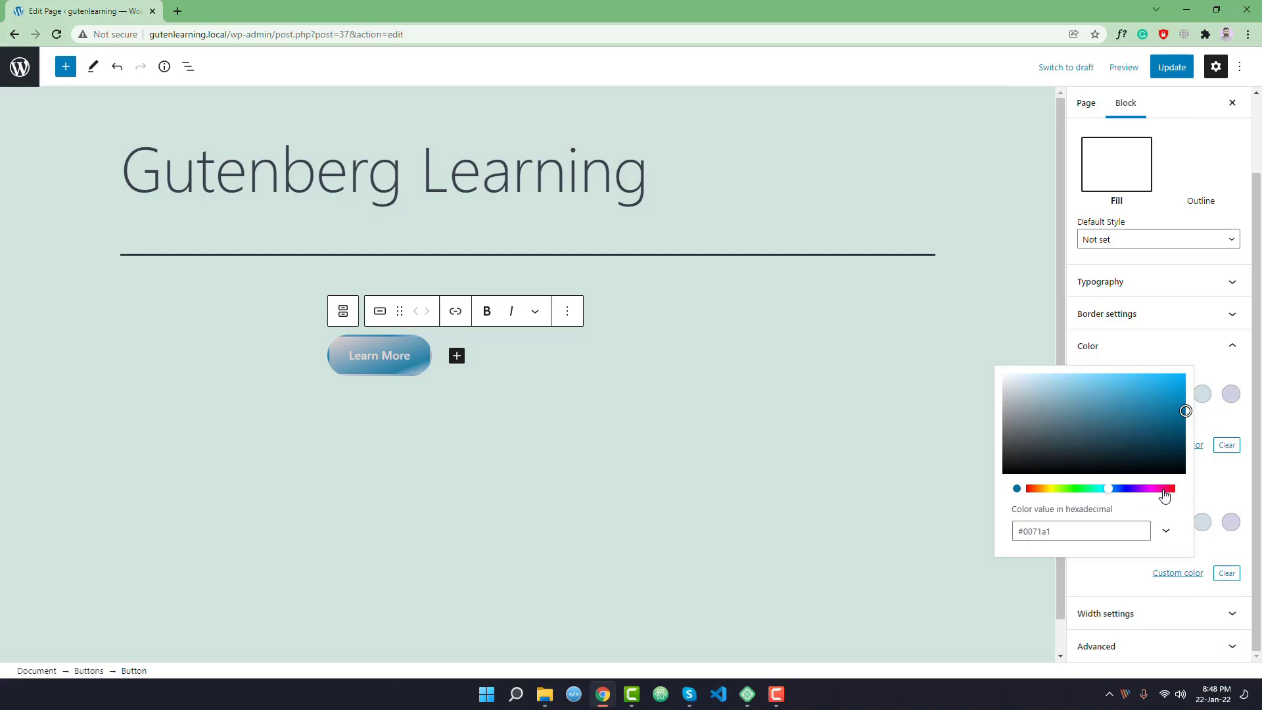
pyautogui.moveTo(1164, 496); pyautogui.dragTo(1175, 460)
# In the Width settings, try the button at 25% and set its width to 100%.
pyautogui.click(1094, 612)
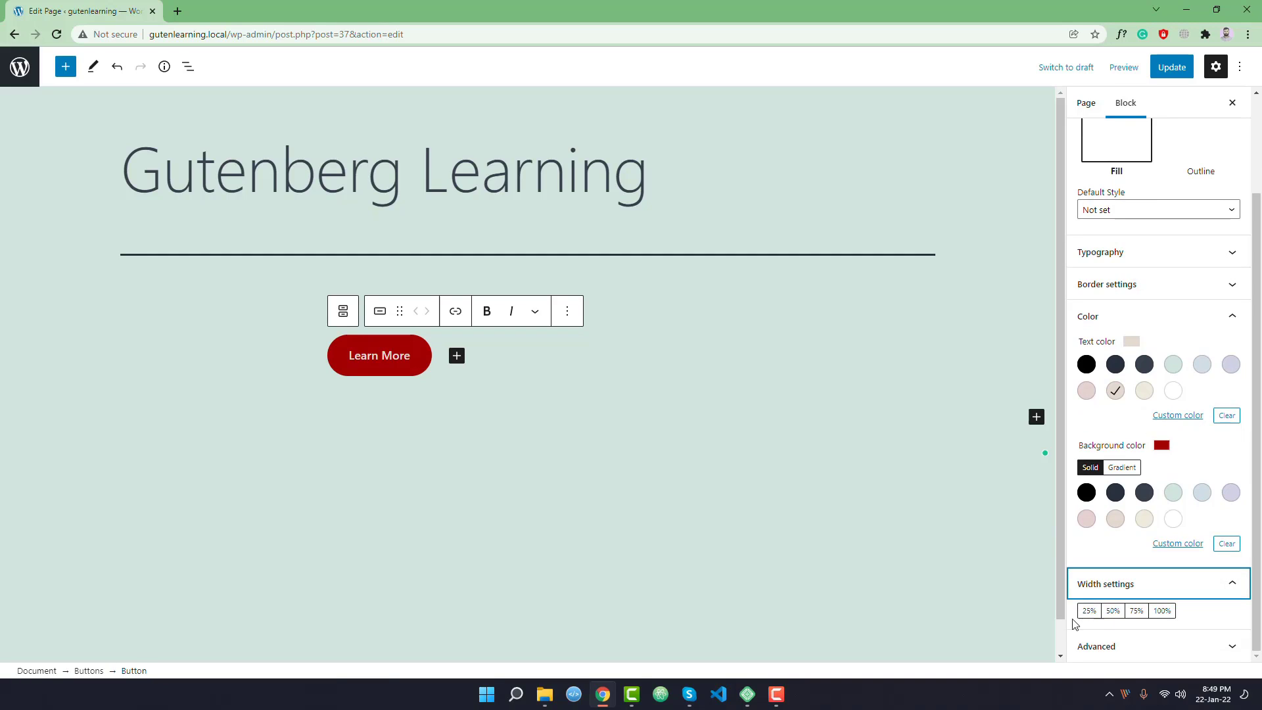
pyautogui.click(1089, 612)
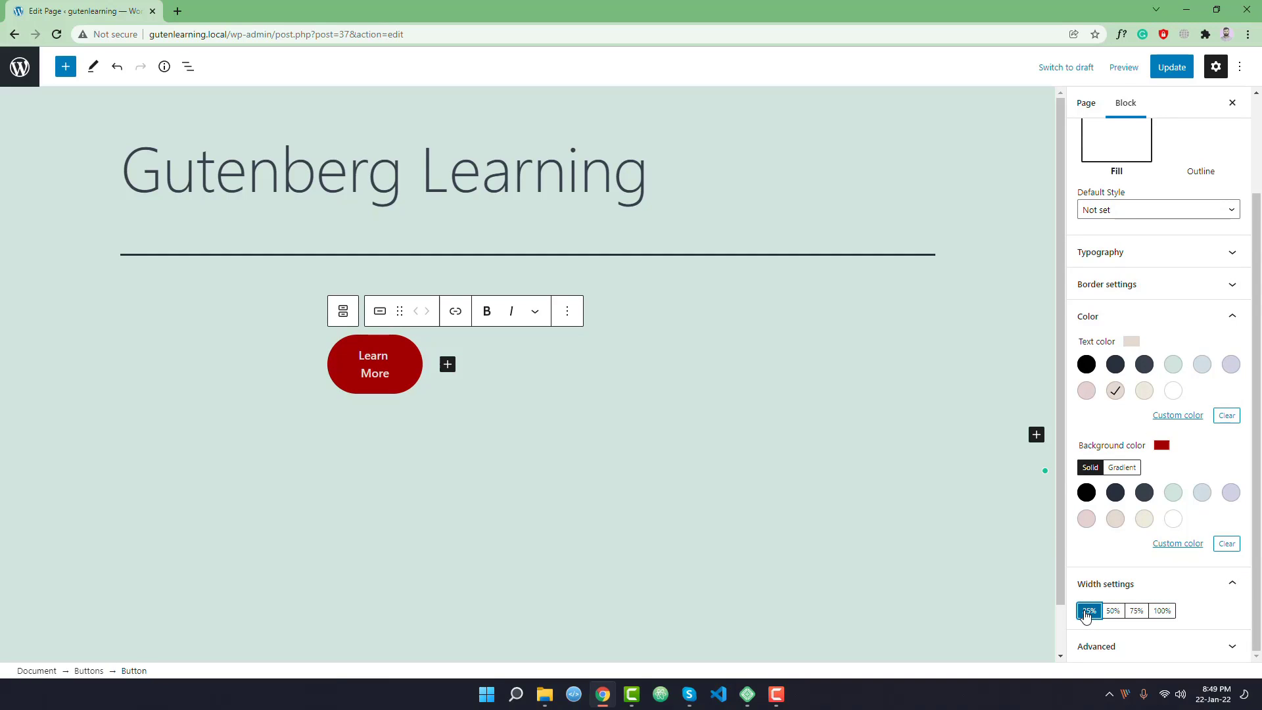
pyautogui.click(1162, 612)
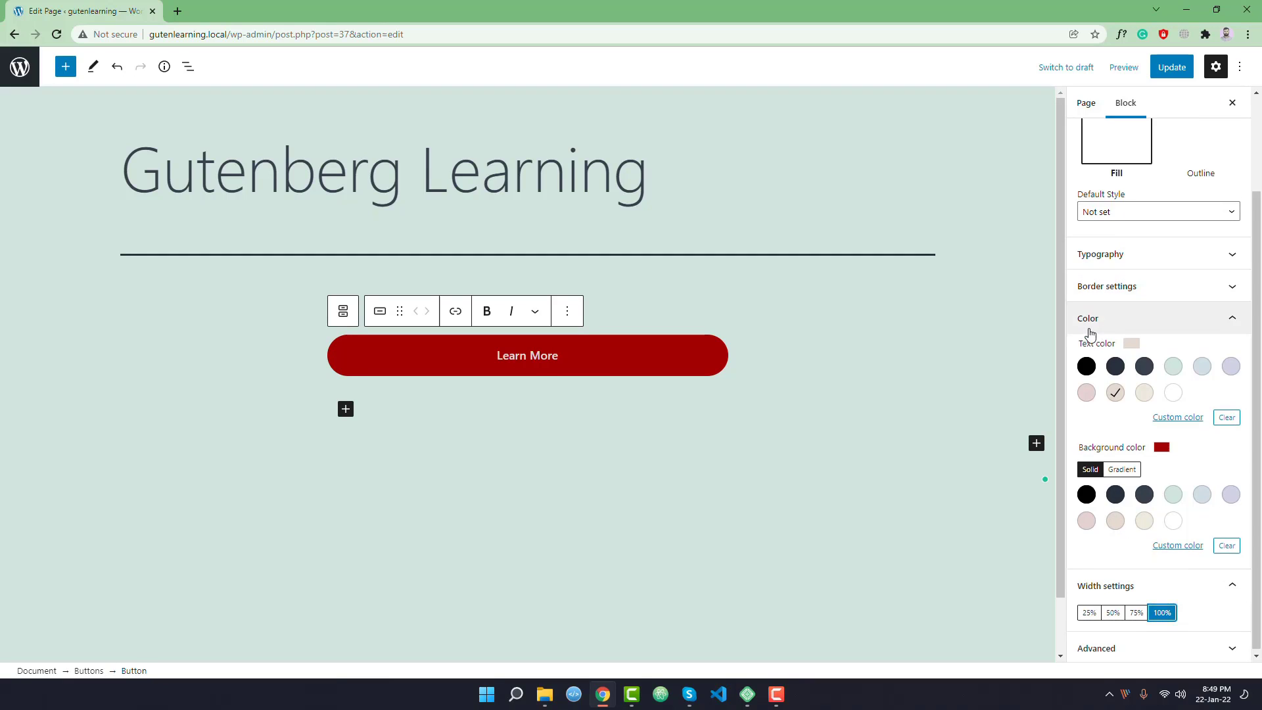
# Collapse the button's open Styles, Color and Width settings sections.
pyautogui.scroll(2, 1090, 334)
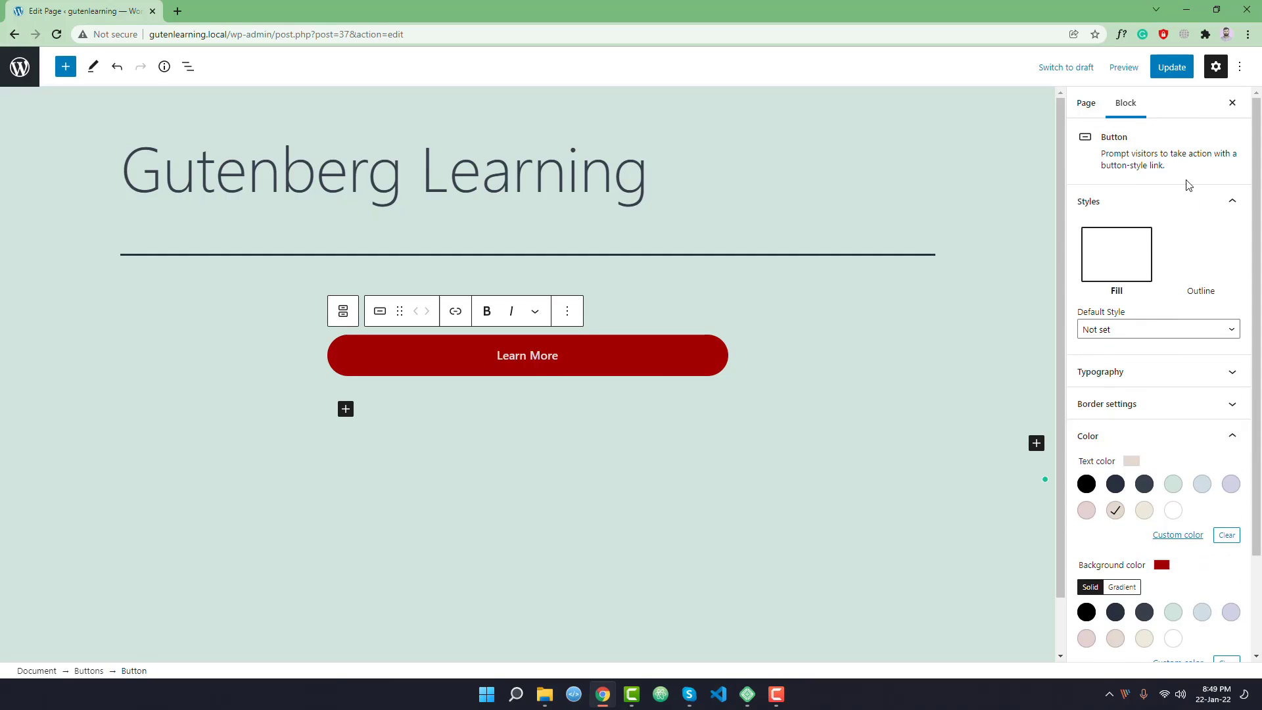
pyautogui.click(1166, 207)
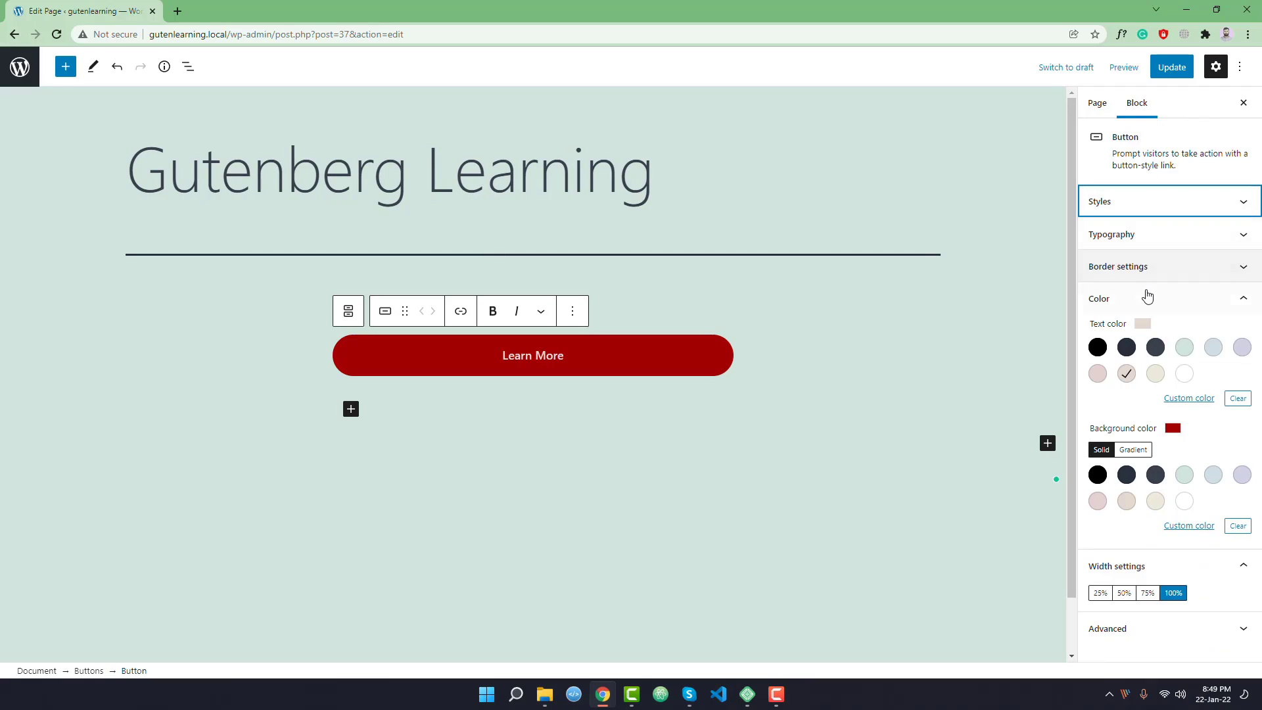
pyautogui.click(1147, 298)
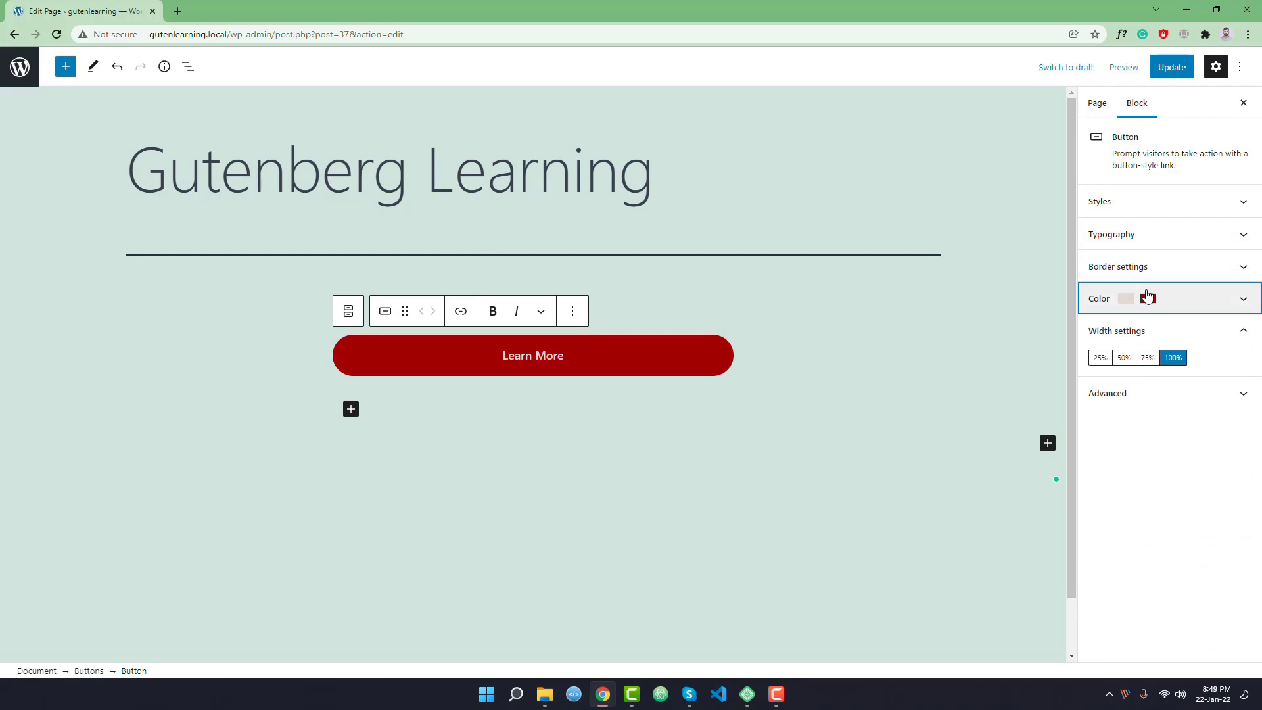
pyautogui.click(1156, 330)
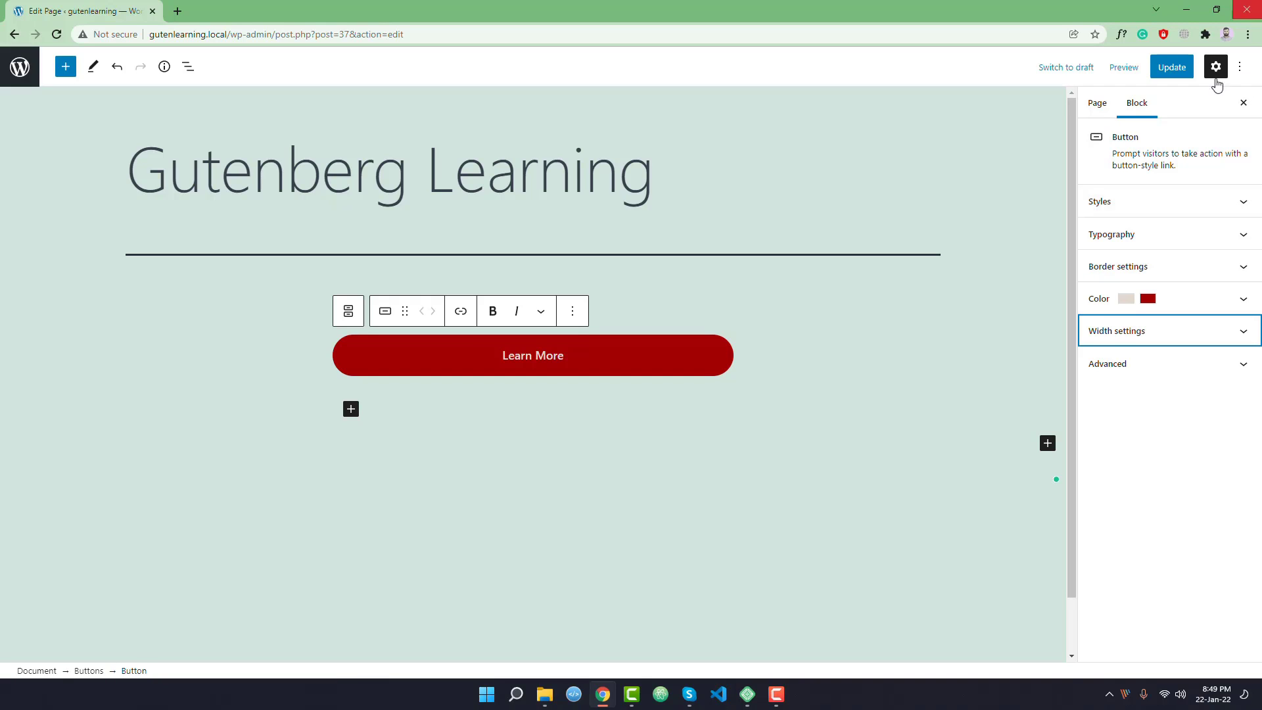
# Update the page and view the published page to check the Learn More button.
pyautogui.click(1179, 72)
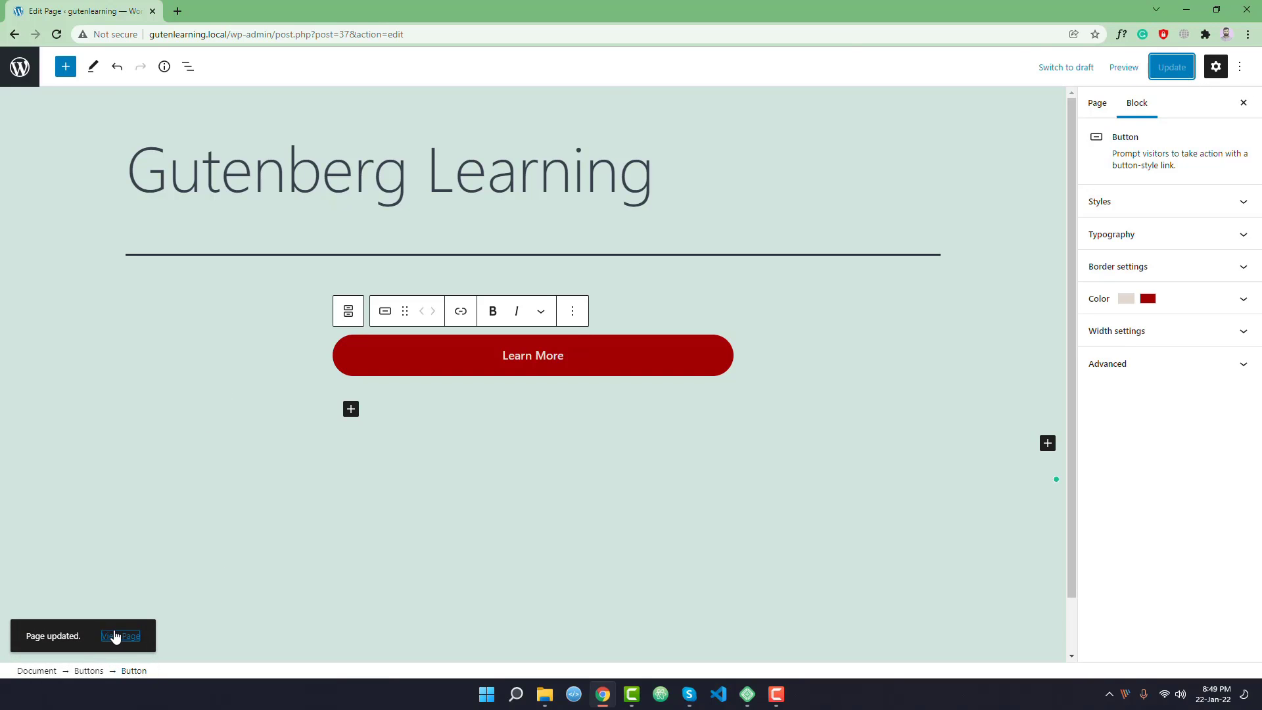
pyautogui.click(119, 636)
pyautogui.scroll(-2, 507, 421)
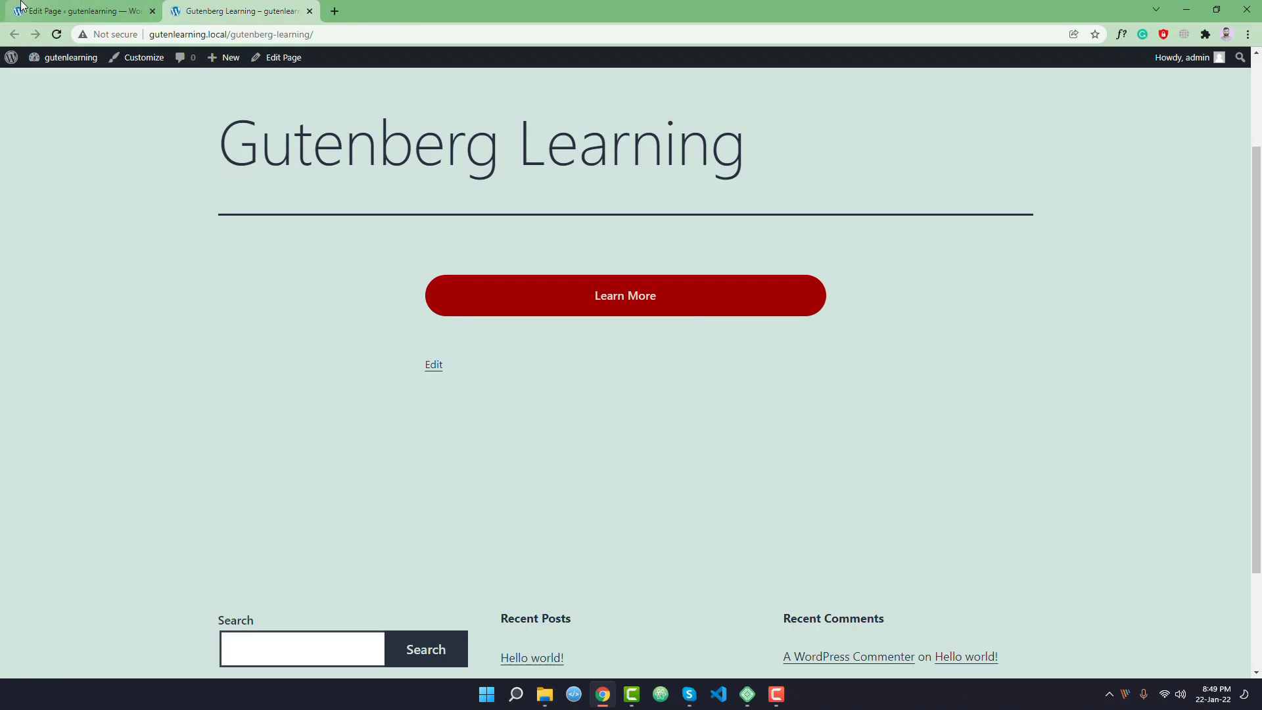
# Link the Learn More button to htttps://makegutenblock.com and set the link to open in a new tab.
pyautogui.hotkey('ctrl', 'shift', 'Tab')
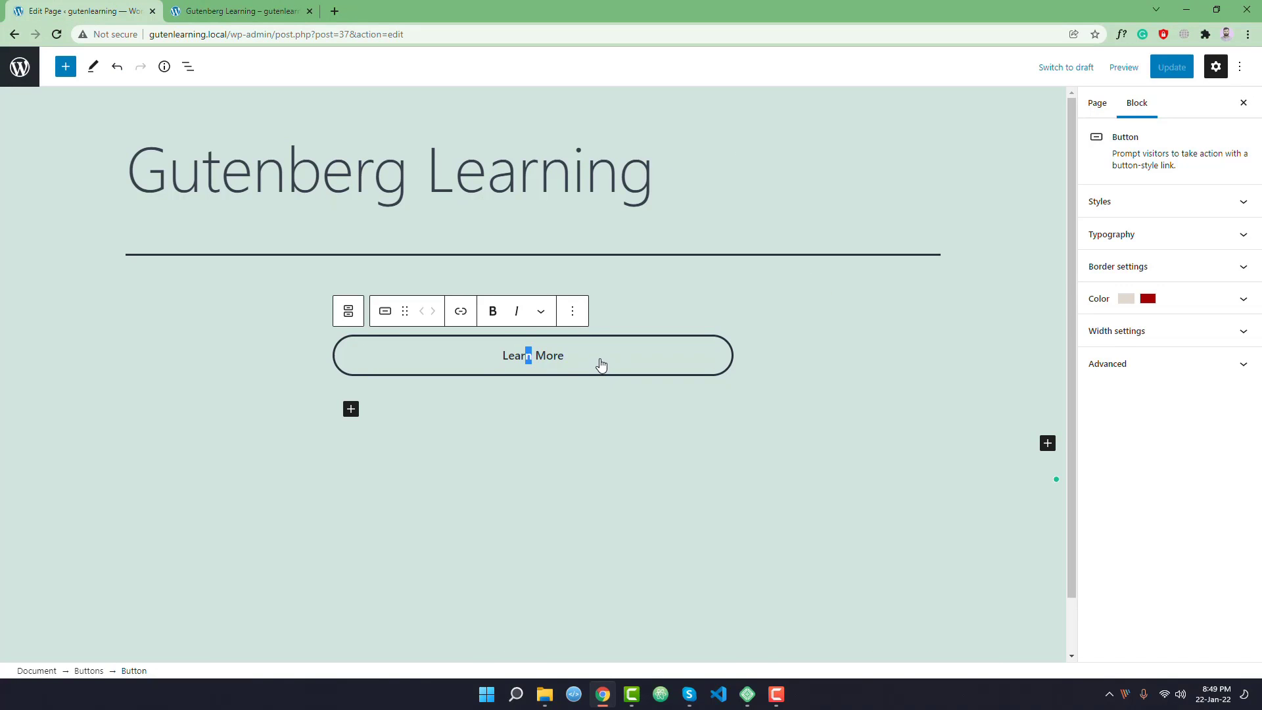
pyautogui.moveTo(601, 364); pyautogui.dragTo(481, 364)
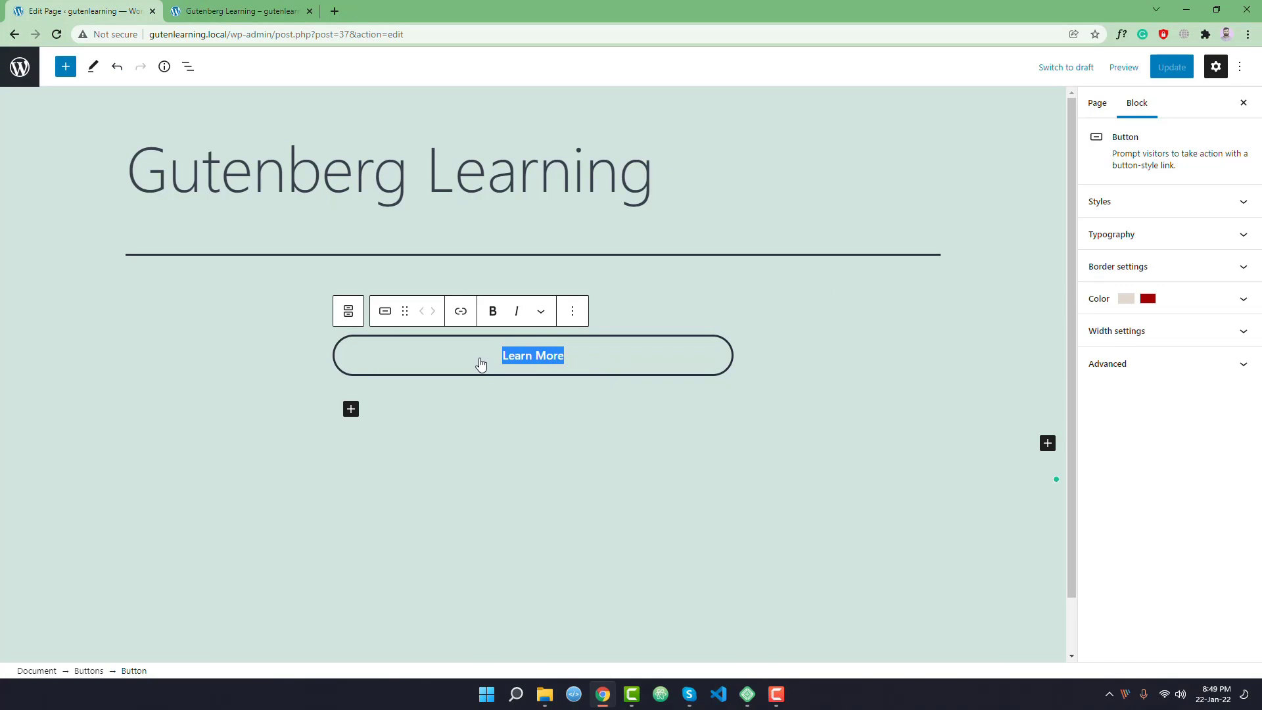
pyautogui.click(458, 310)
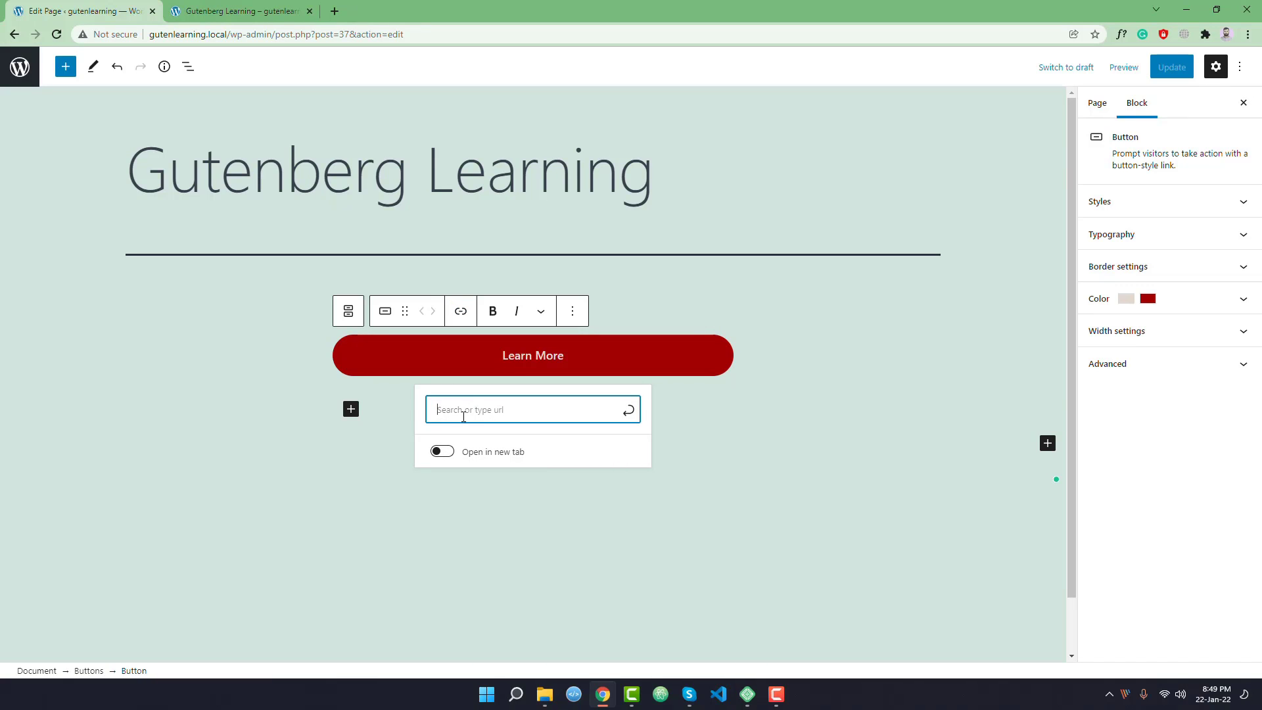
pyautogui.write('htttps://')
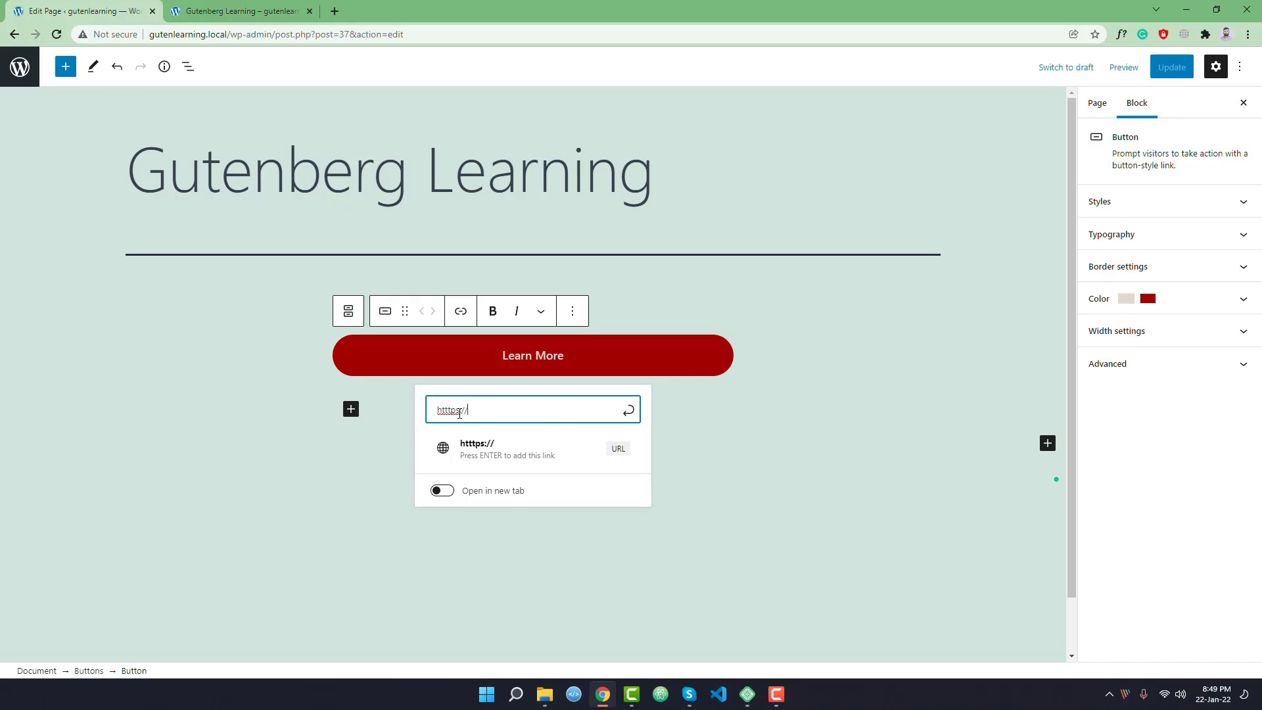
pyautogui.write('makegutenblock.com')
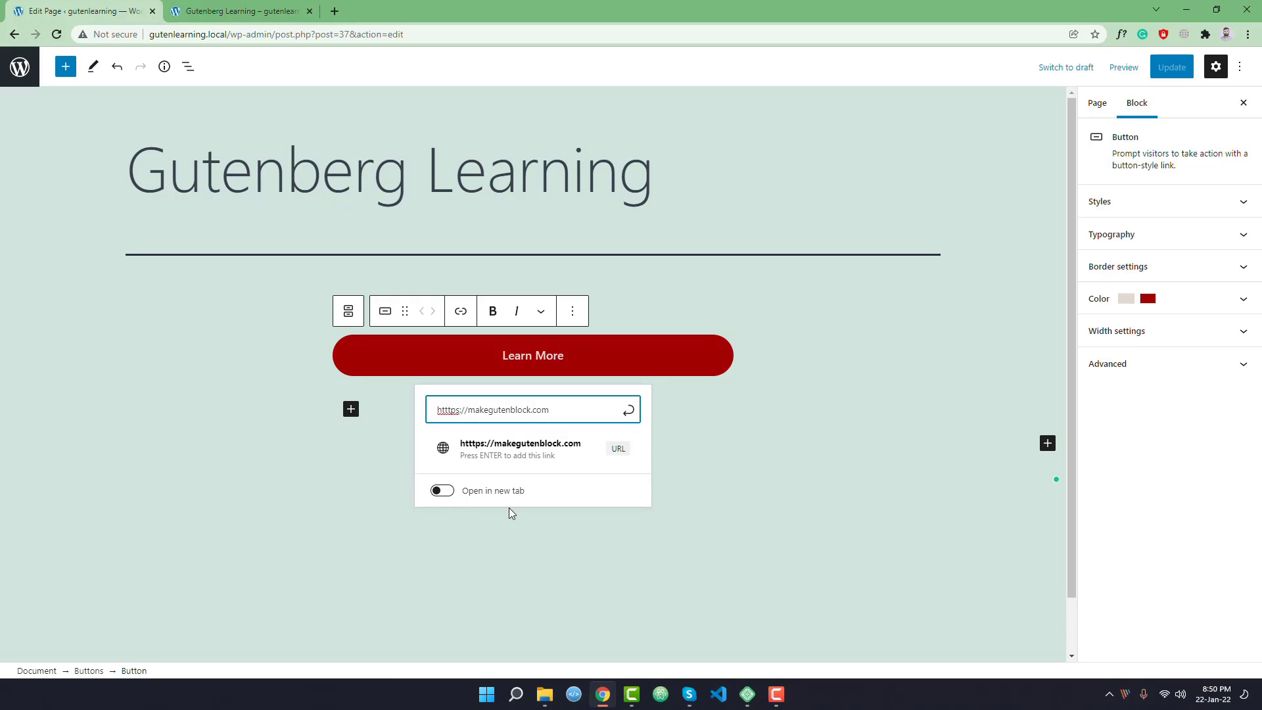
pyautogui.click(442, 492)
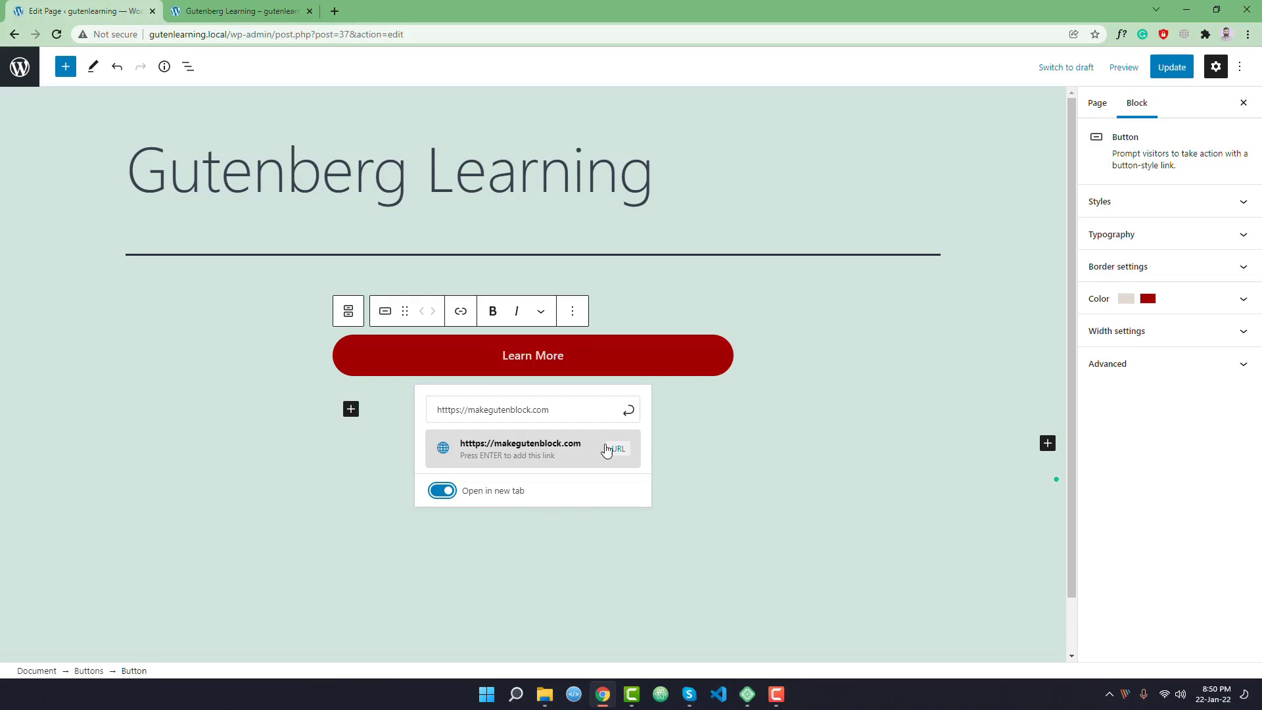
pyautogui.click(627, 410)
# Update the page, reload the published page and test the Learn More link, closing the tab it opens.
pyautogui.click(1186, 68)
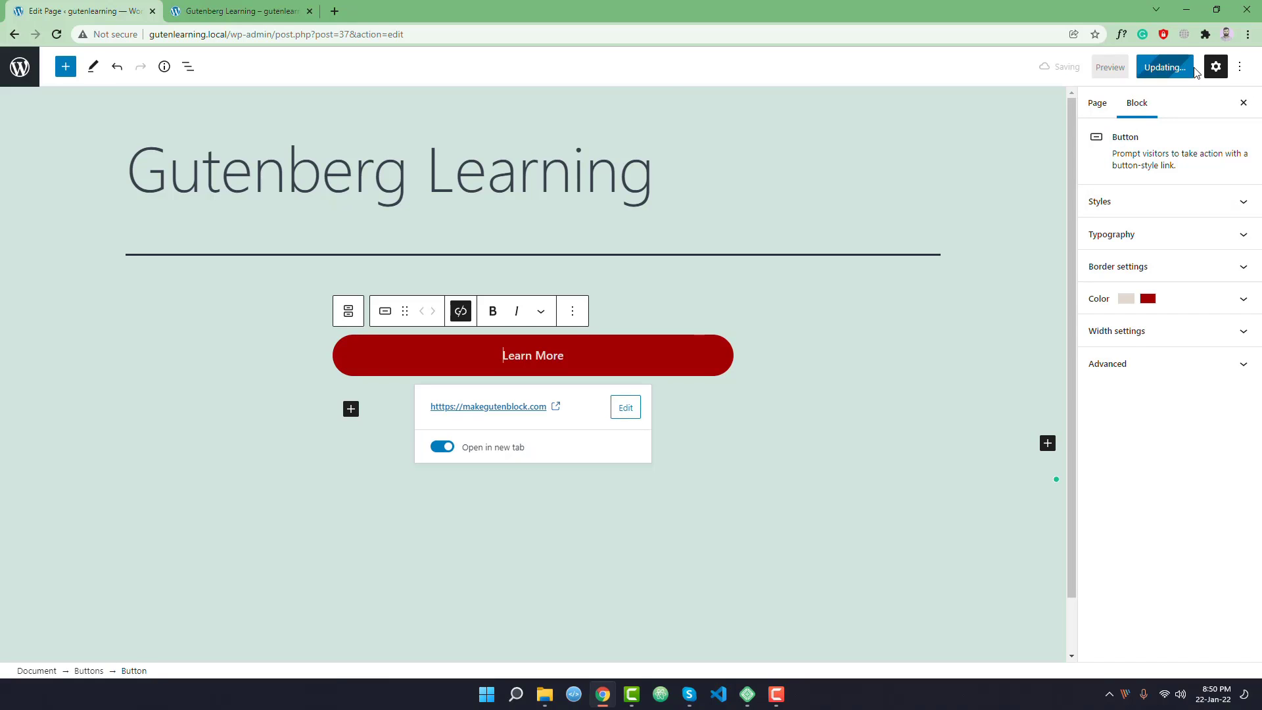
pyautogui.click(238, 11)
pyautogui.click(56, 34)
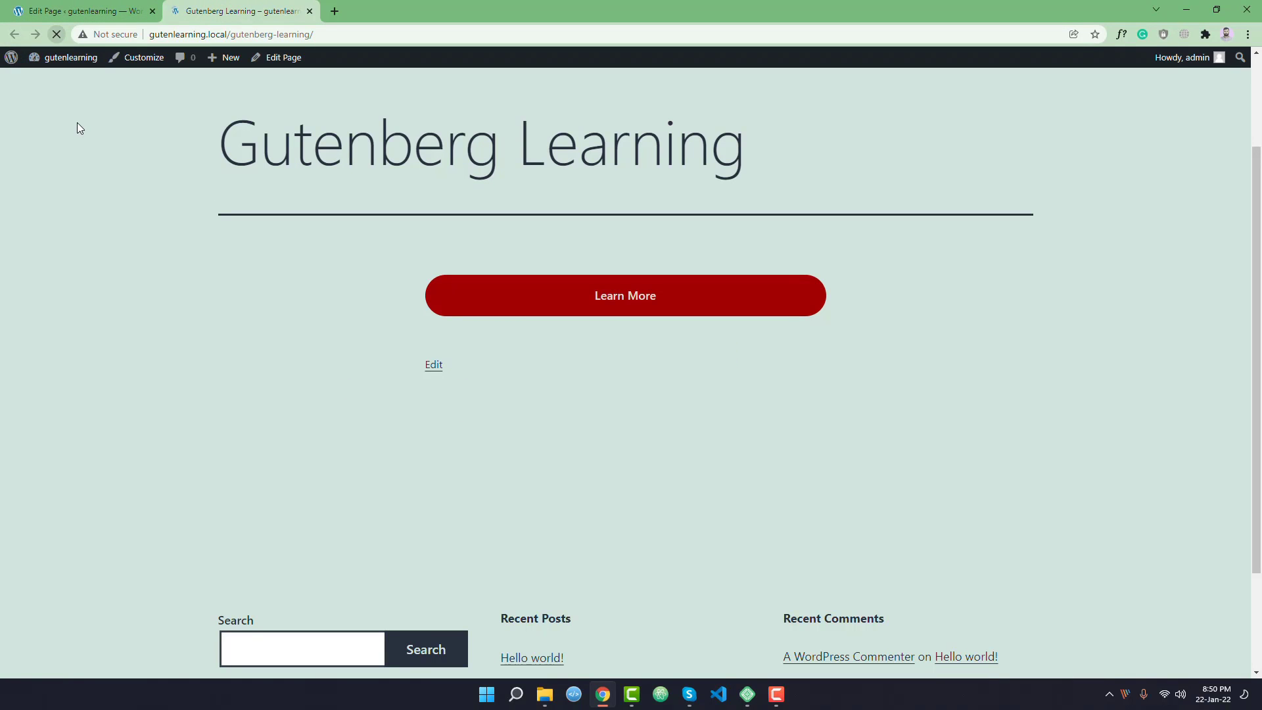
pyautogui.click(588, 305)
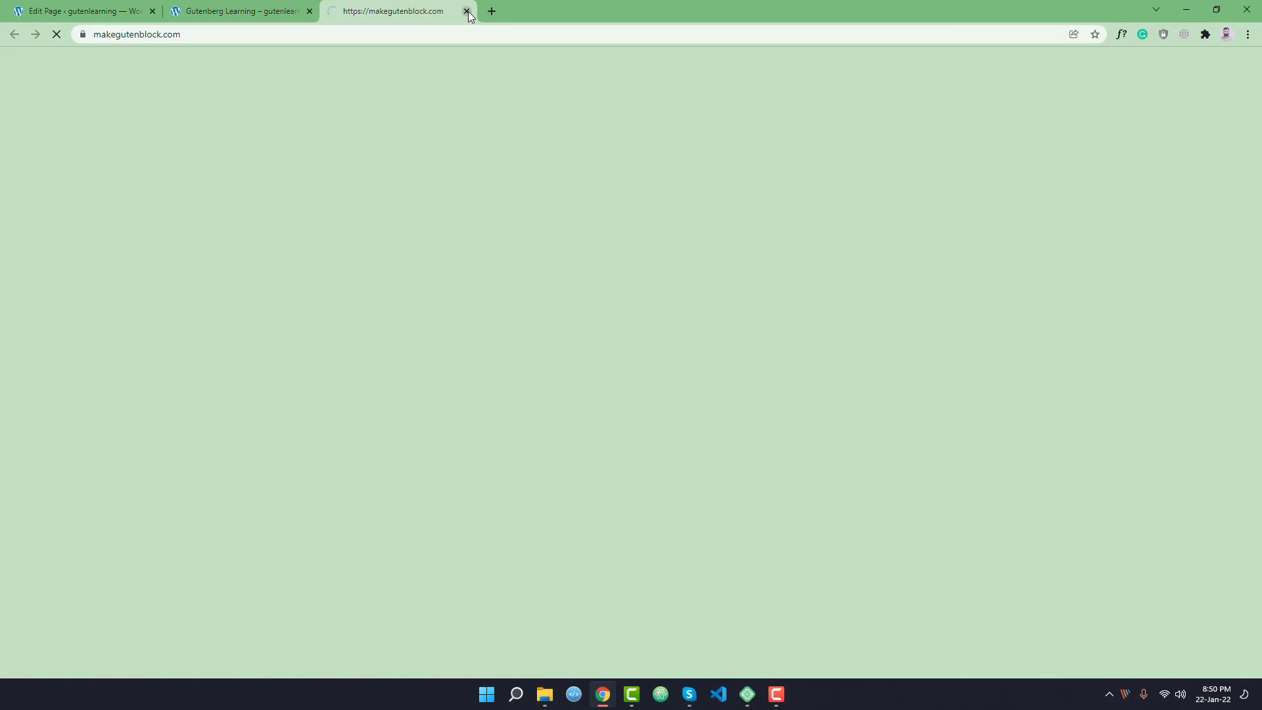
pyautogui.click(467, 11)
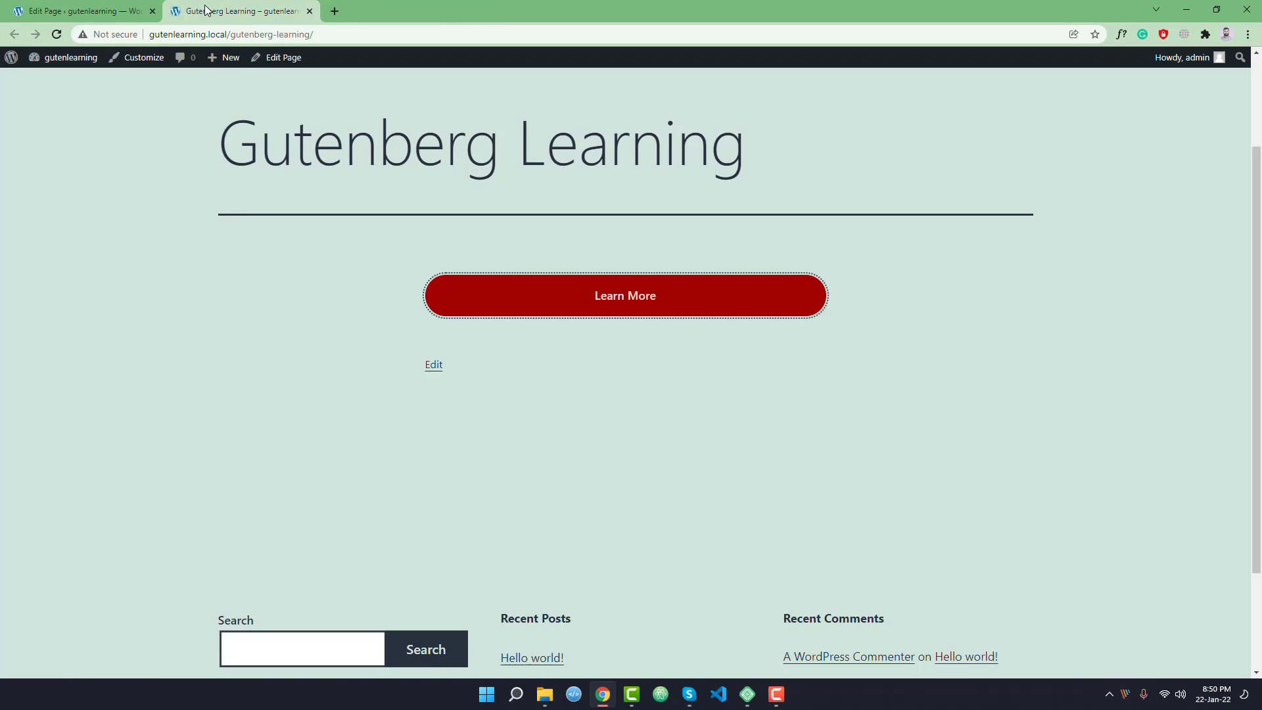
# Back in the page editor, clear the 100% width setting from the Learn More button.
pyautogui.click(79, 11)
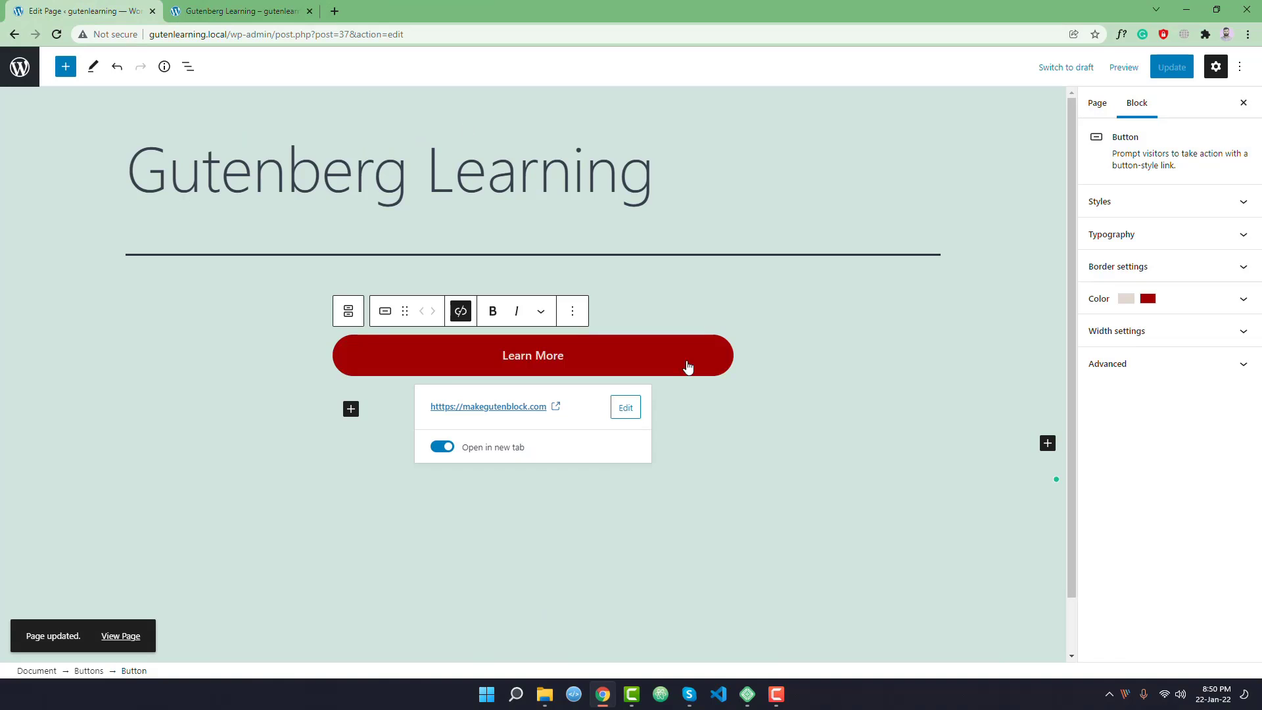
pyautogui.click(743, 351)
pyautogui.click(727, 353)
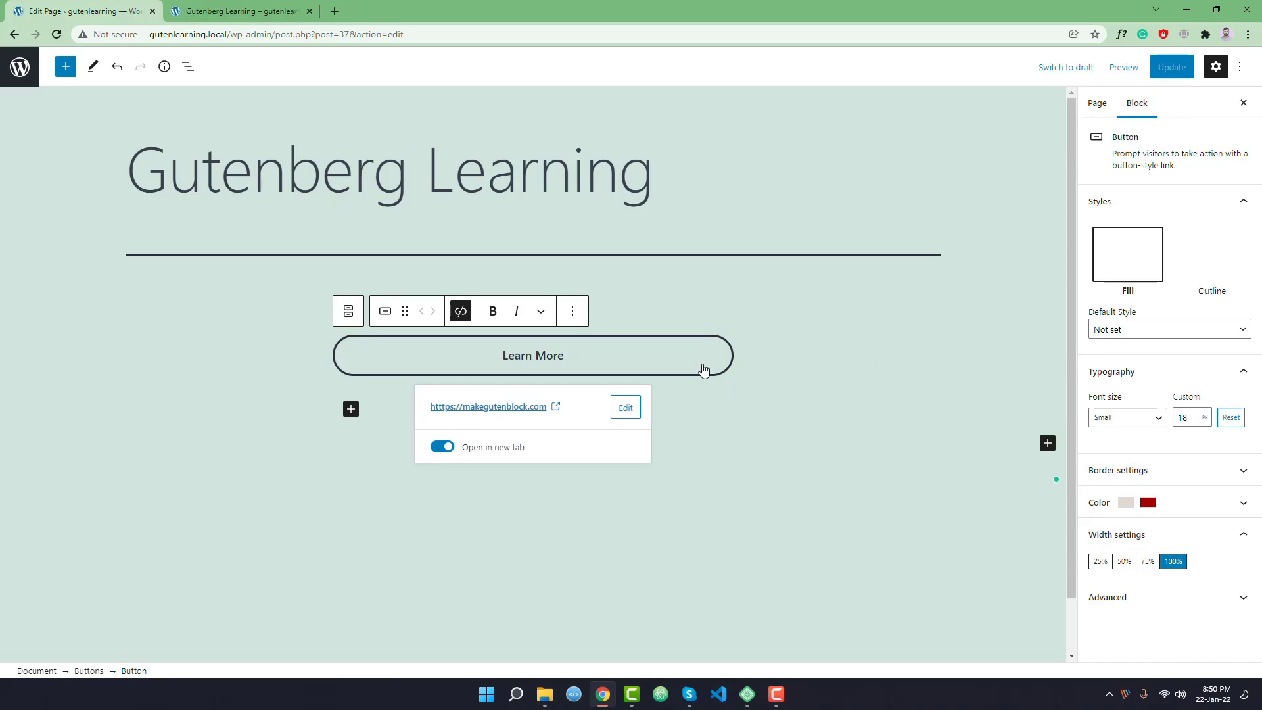
pyautogui.click(1174, 563)
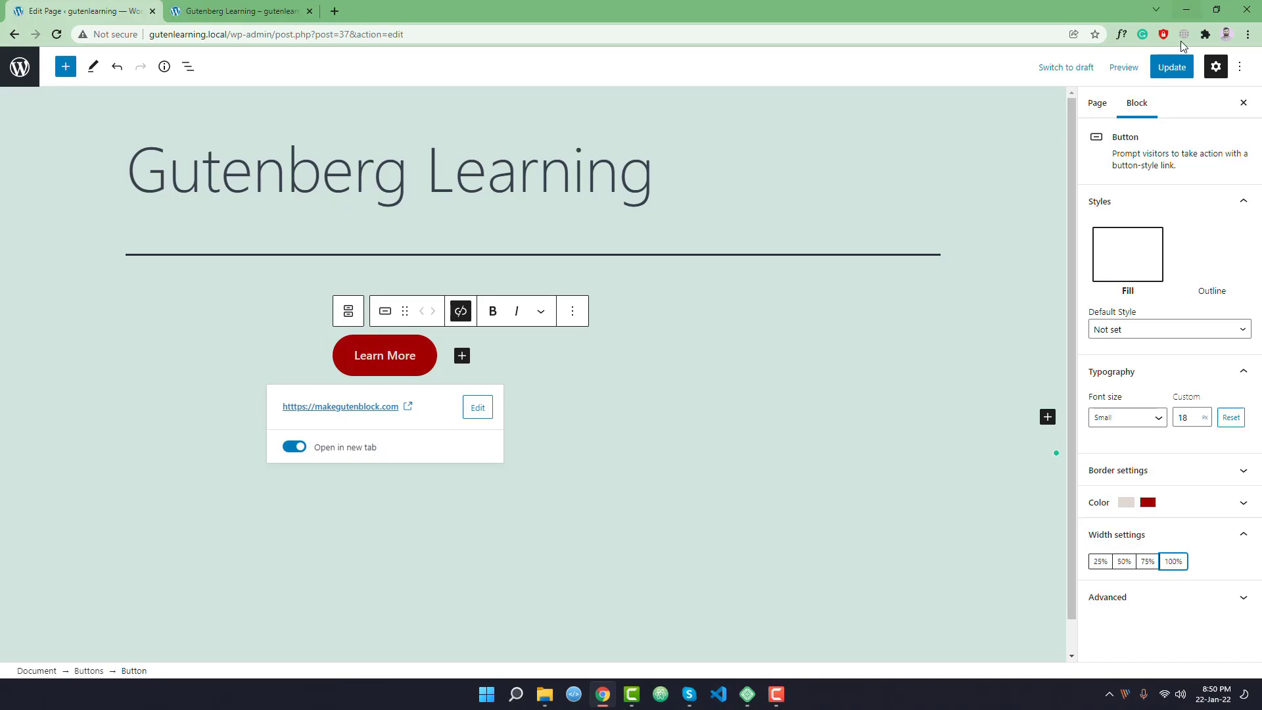
# Update the page and reload the published page to check the Learn More button's width.
pyautogui.click(1168, 67)
pyautogui.click(174, 13)
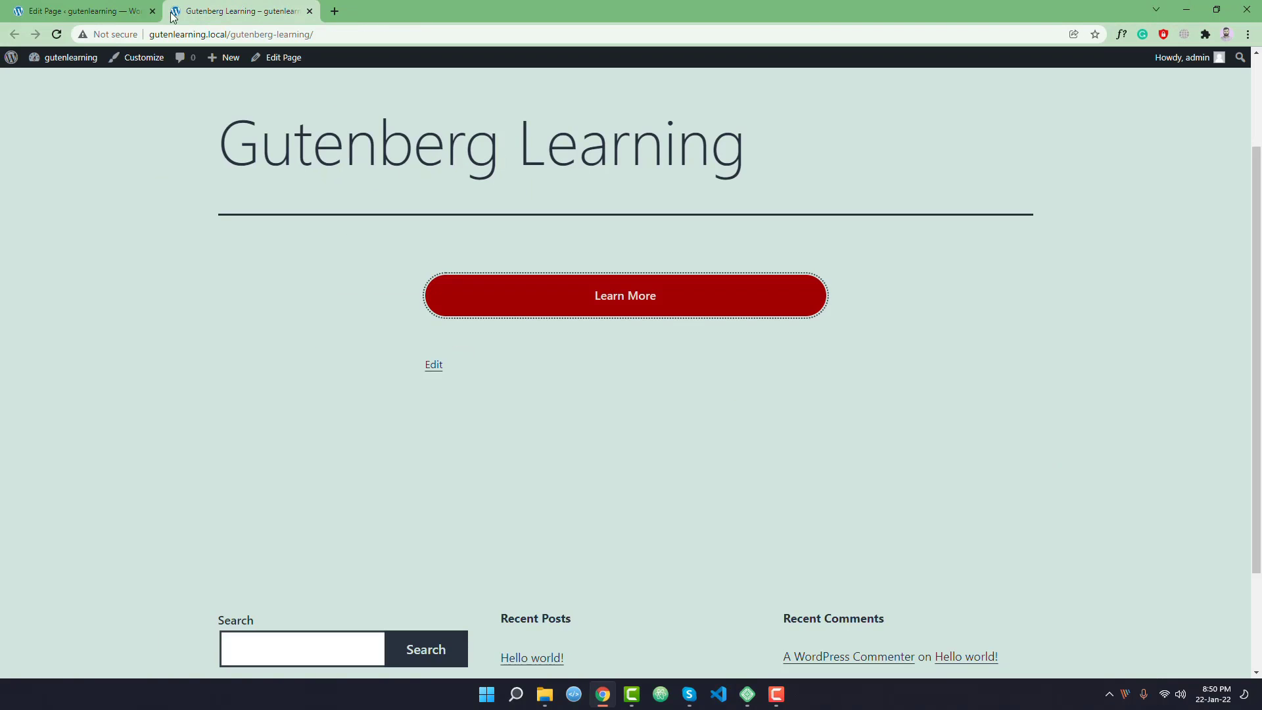
pyautogui.click(57, 34)
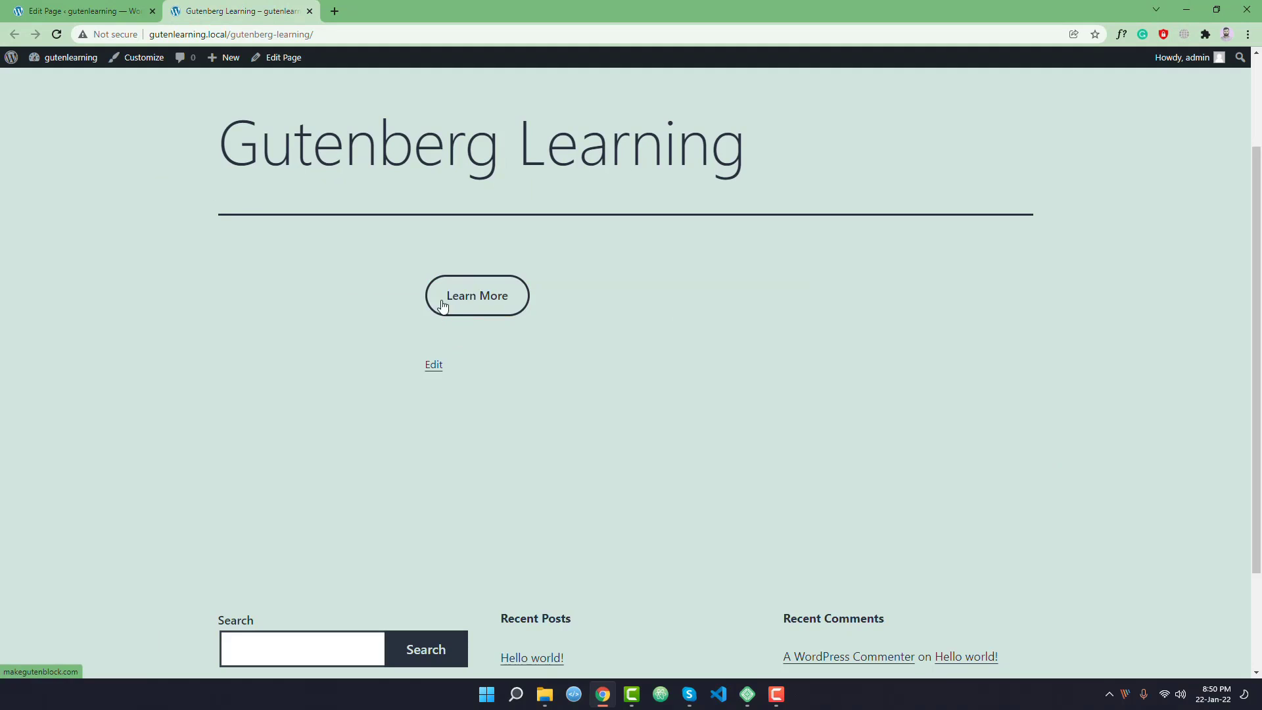
# Back in the editor, duplicate the Learn More button and remove the copy.
pyautogui.click(78, 11)
pyautogui.click(517, 365)
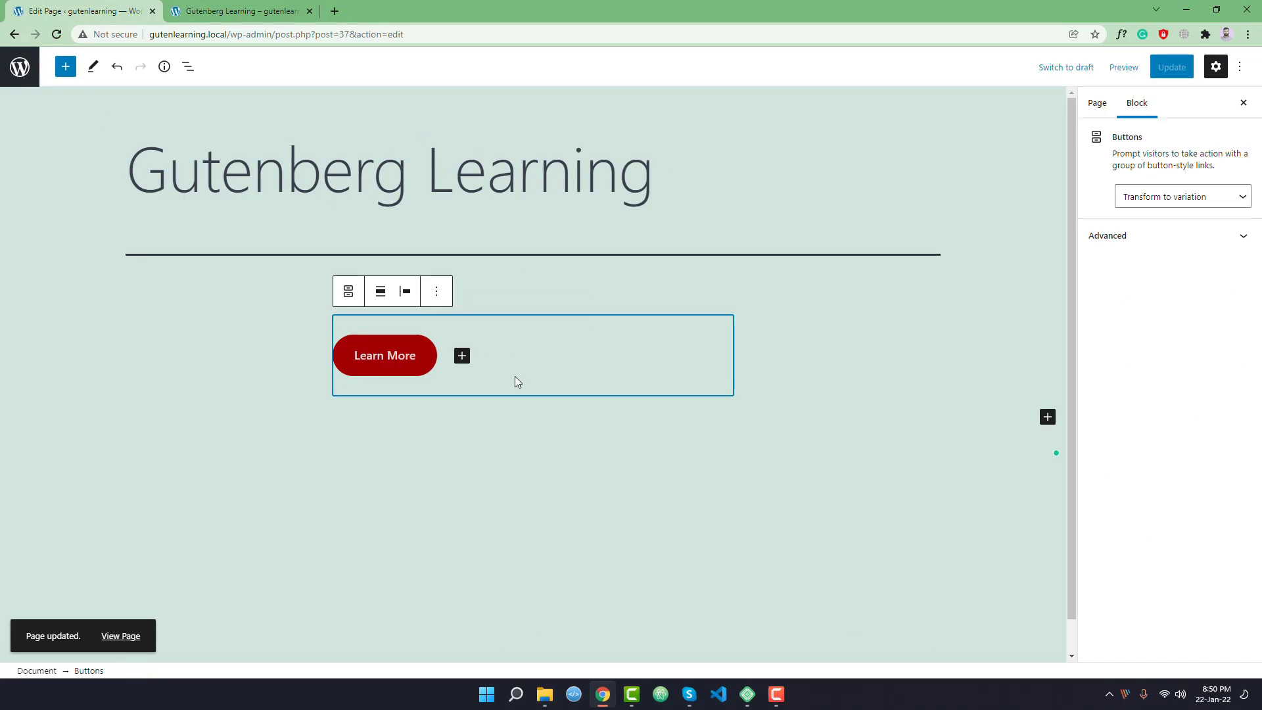
pyautogui.click(423, 355)
pyautogui.click(572, 313)
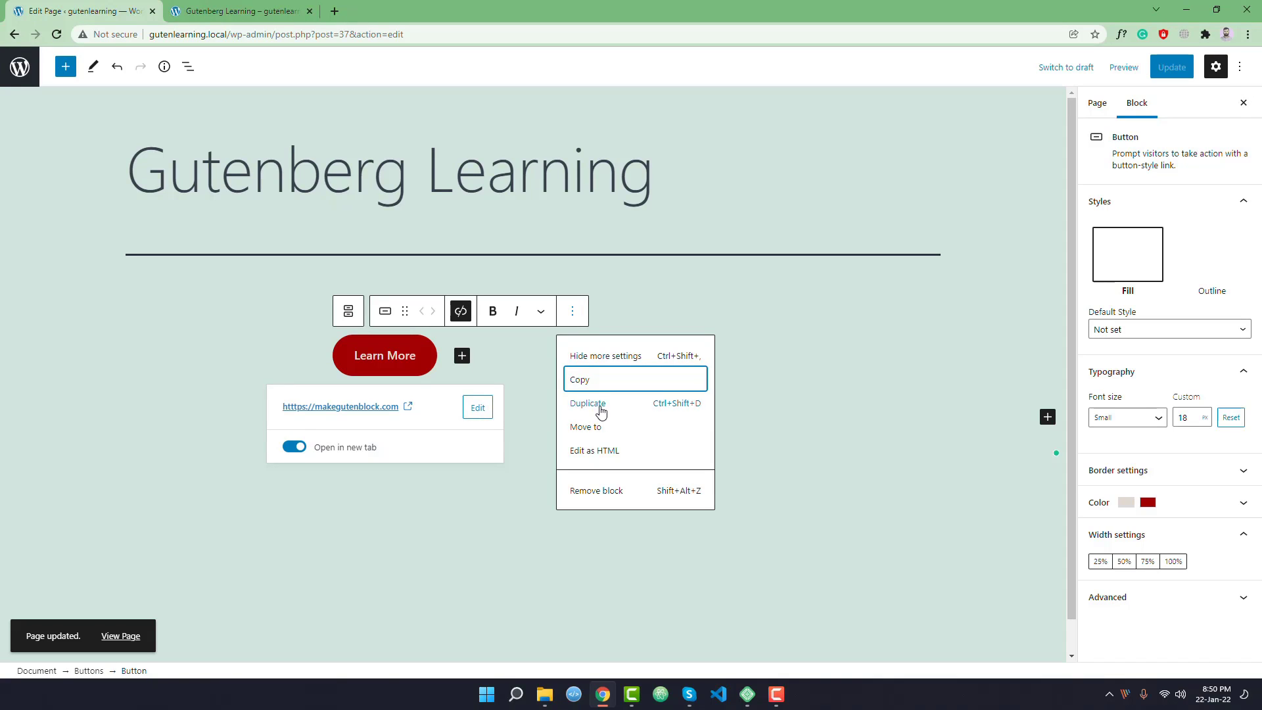
pyautogui.click(600, 406)
pyautogui.click(683, 311)
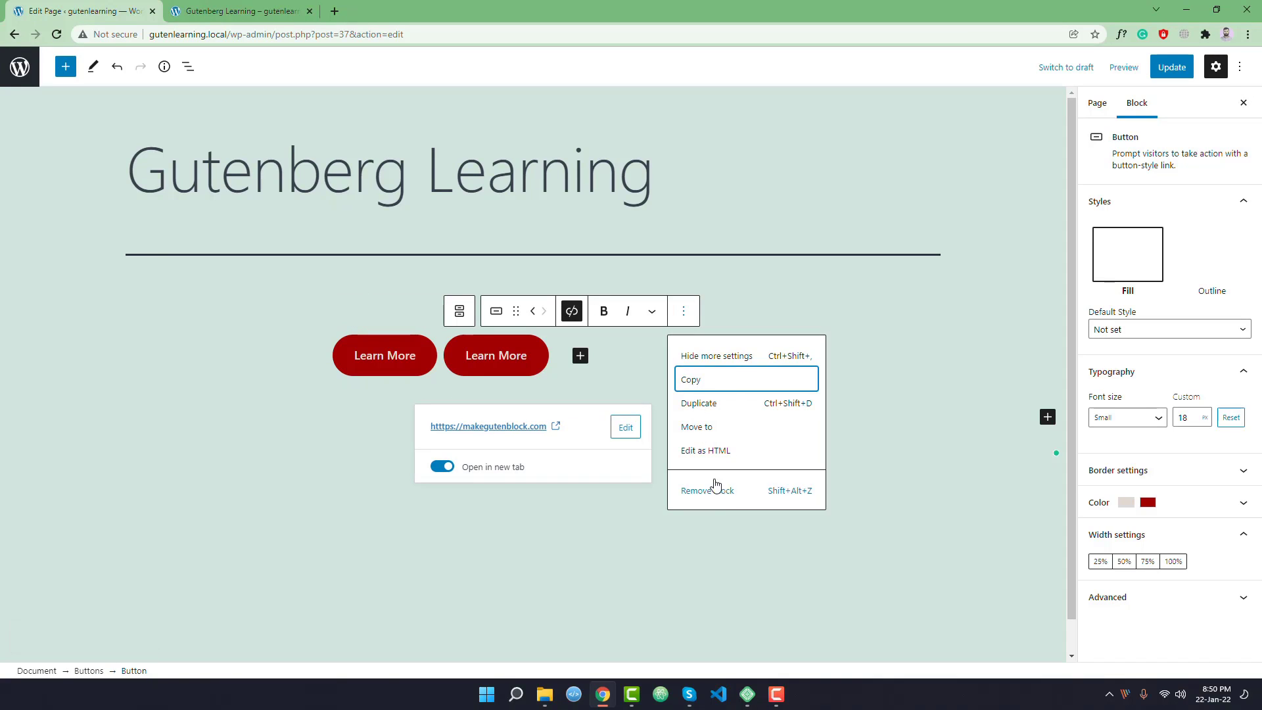
pyautogui.click(713, 487)
# Remove the remaining Learn More button block and undo the removal.
pyautogui.click(579, 314)
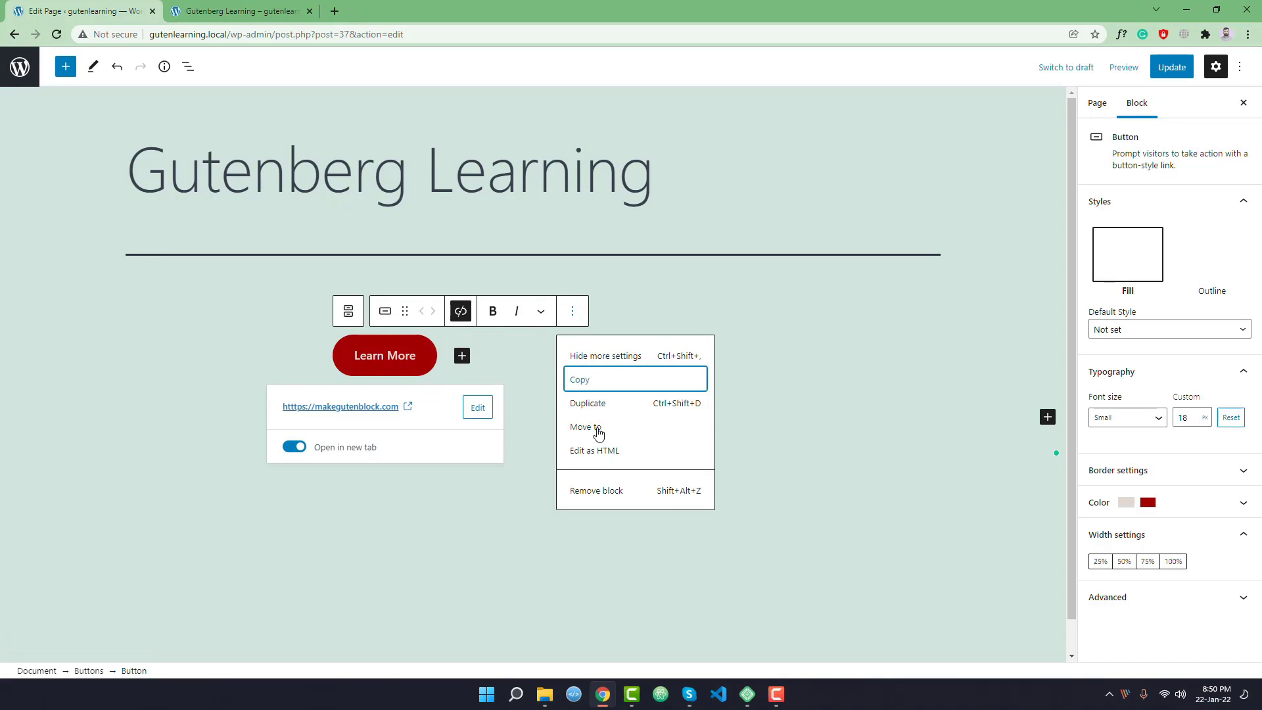
pyautogui.click(606, 488)
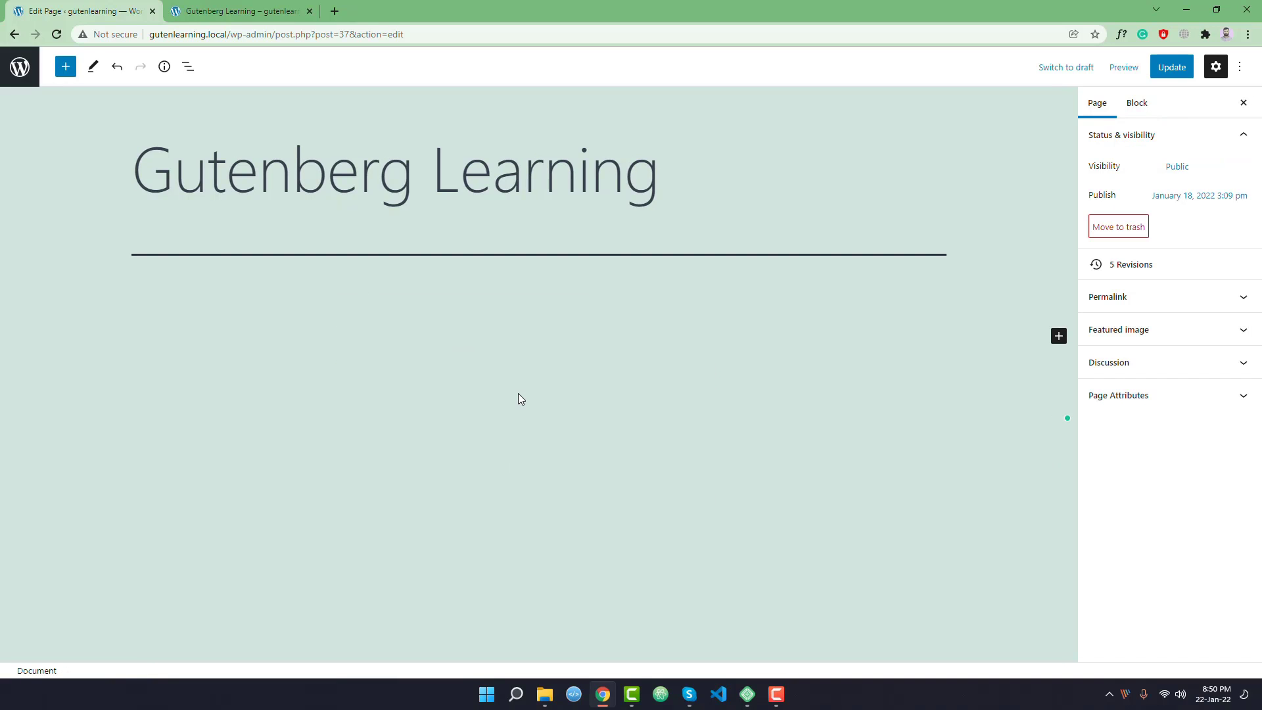
pyautogui.hotkey('ctrl', 'z')
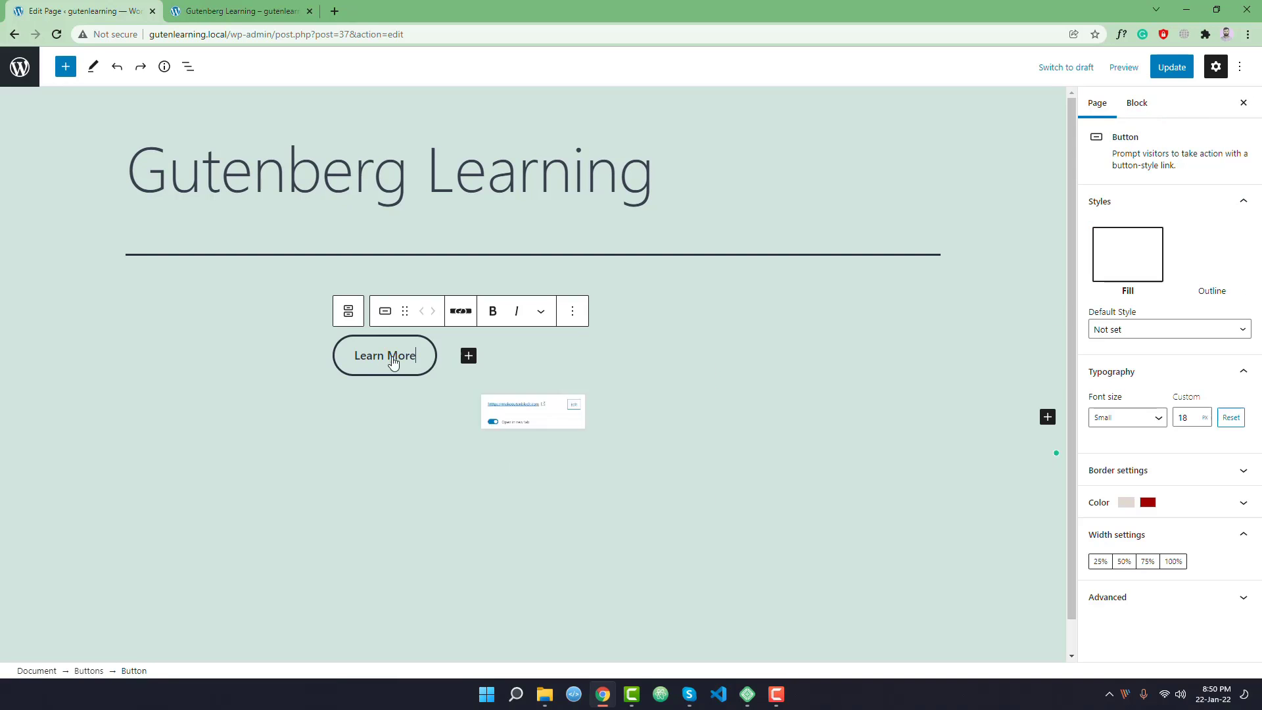
# Duplicate the Learn More button and replace the copy's label with Contact.
pyautogui.click(572, 311)
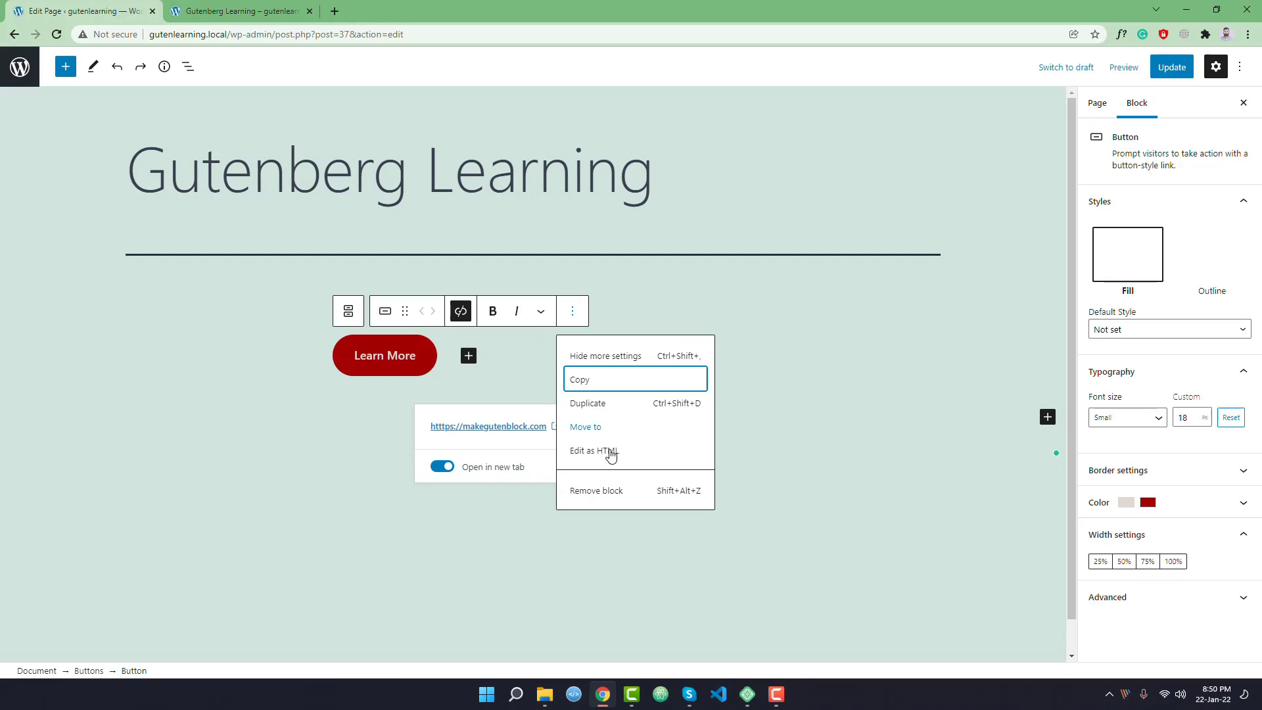
pyautogui.click(612, 411)
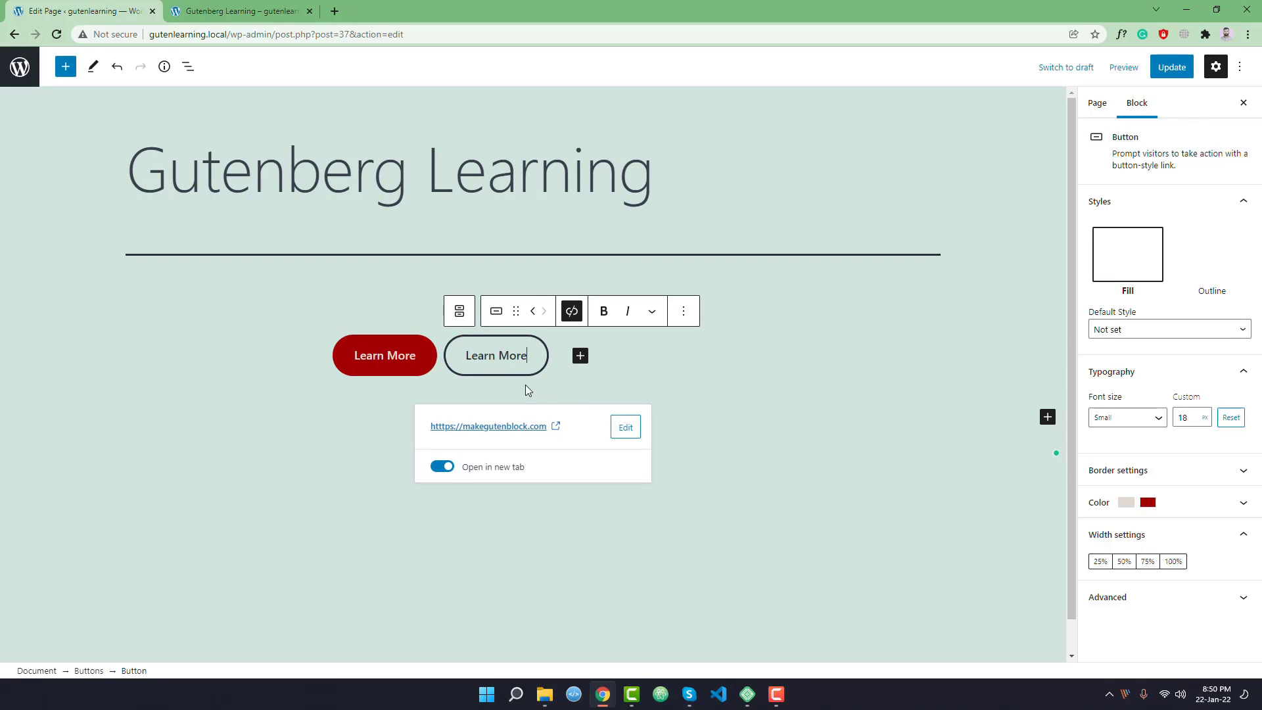
pyautogui.press('BackSpace')
pyautogui.press('BackSpace')
pyautogui.press('BackSpace')
pyautogui.press('BackSpace')
pyautogui.press('BackSpace')
pyautogui.press('BackSpace')
pyautogui.press('BackSpace')
pyautogui.press('BackSpace')
pyautogui.press('BackSpace')
pyautogui.press('BackSpace')
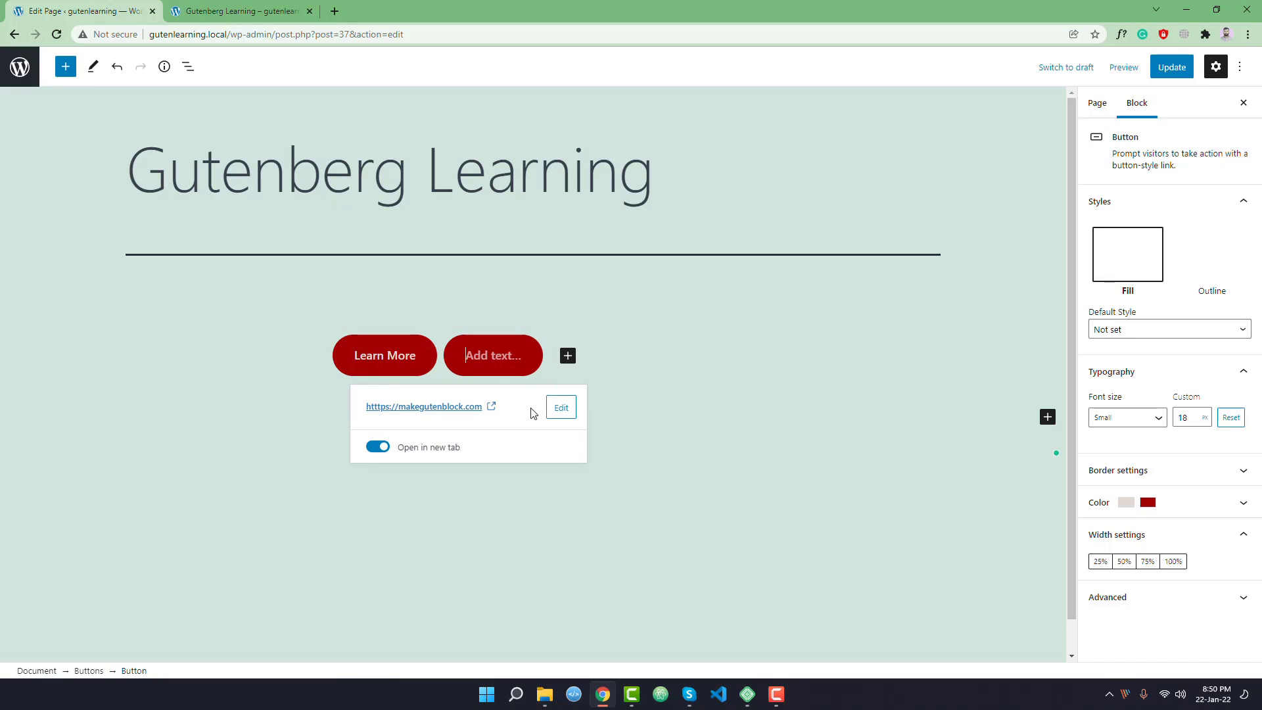
pyautogui.write('Con')
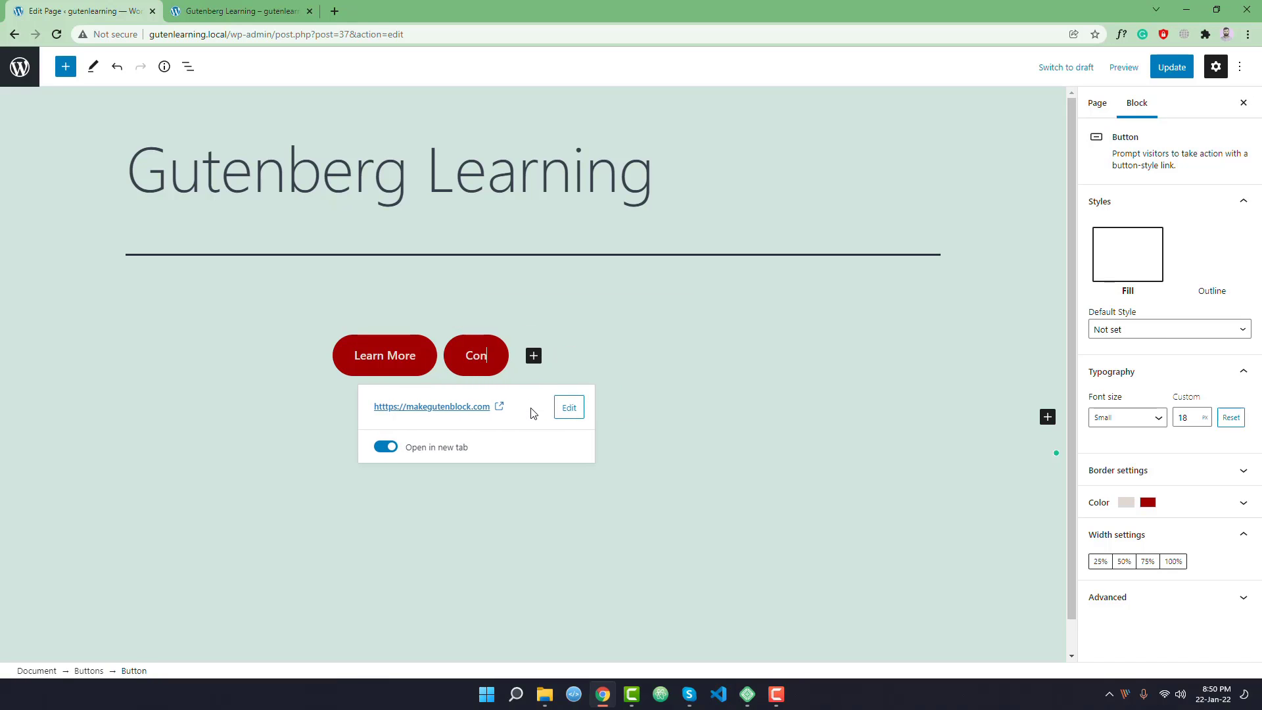
pyautogui.write('tact')
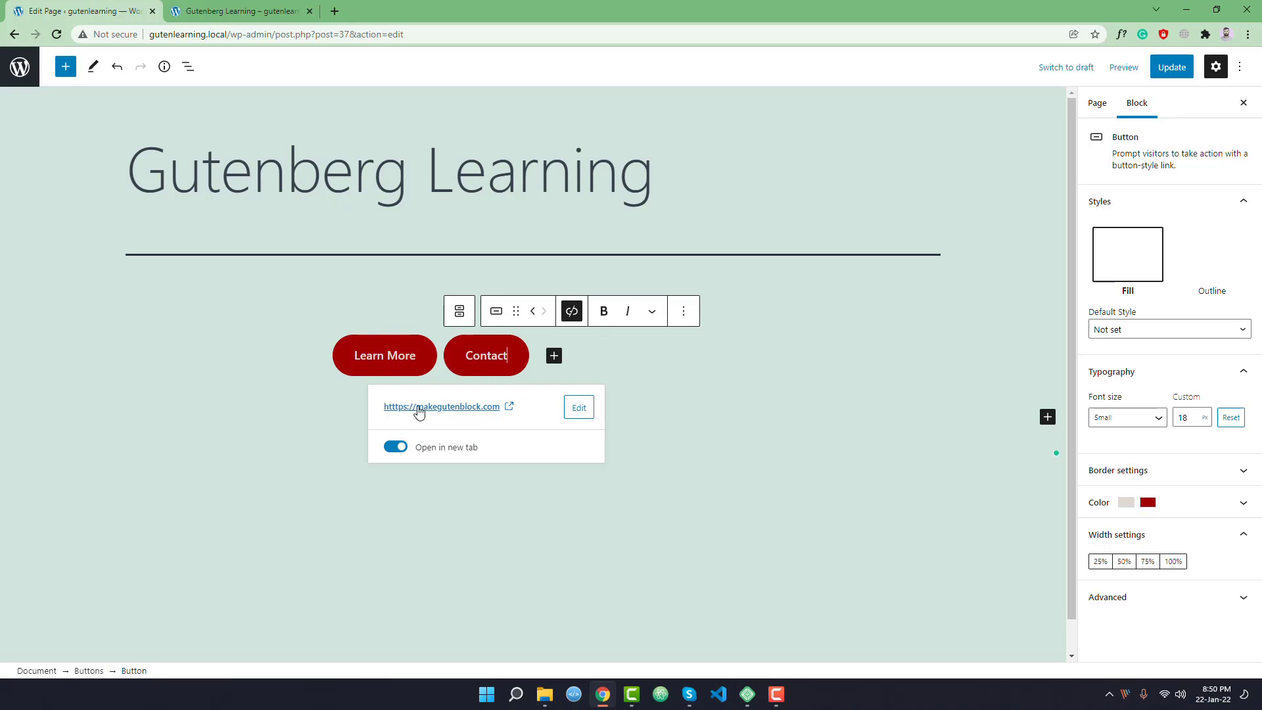
# Add an empty third button after Contact and remove it again.
pyautogui.click(556, 365)
pyautogui.click(556, 363)
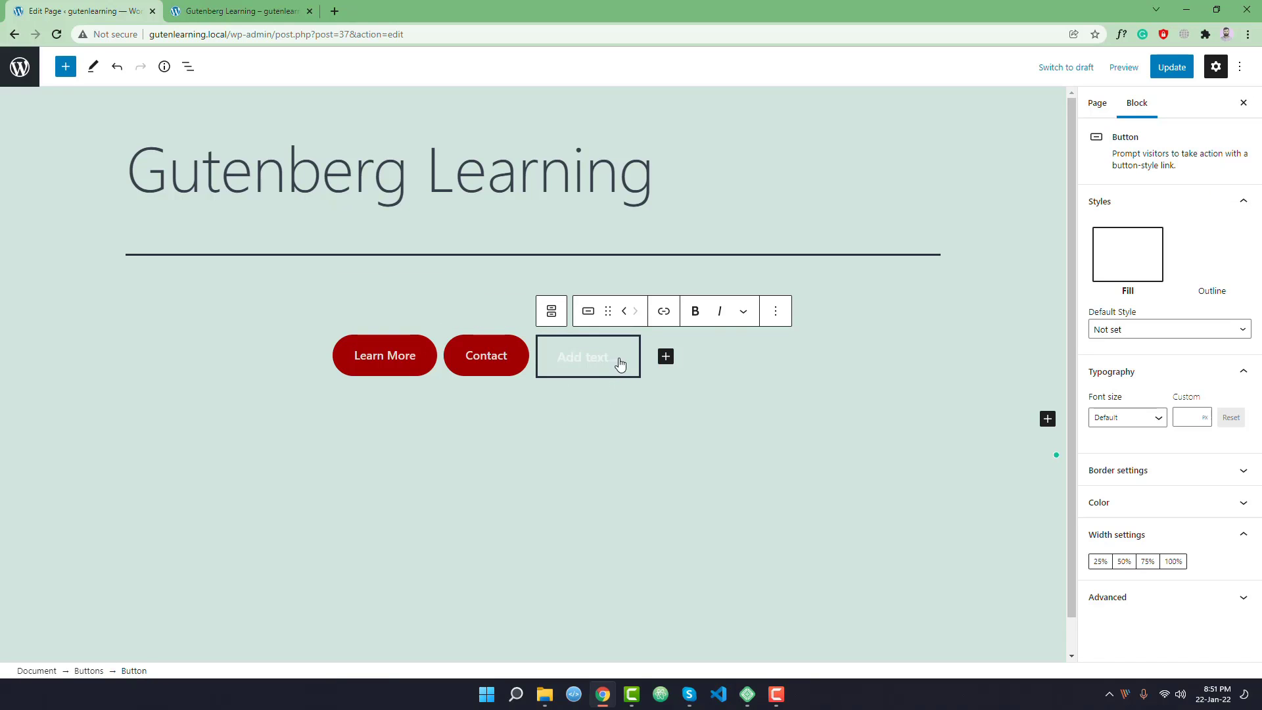
pyautogui.click(776, 311)
pyautogui.click(803, 489)
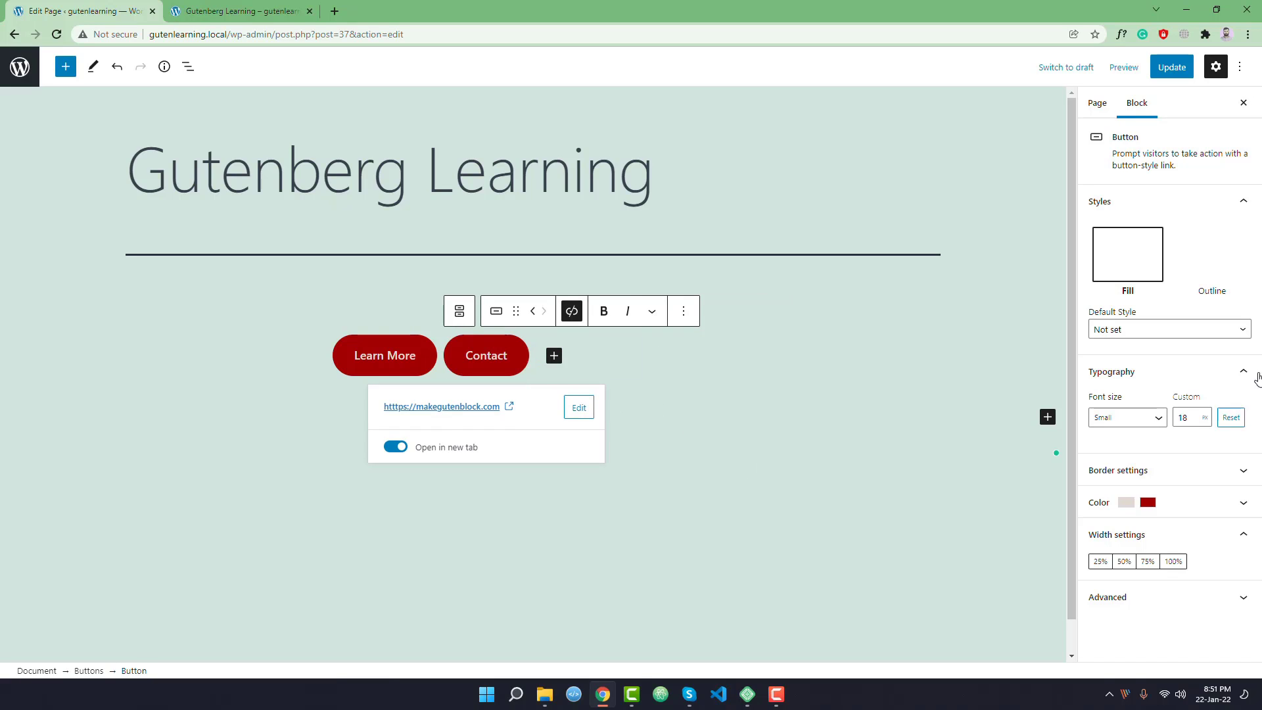
# Give the Contact button a black background and white text.
pyautogui.click(1111, 502)
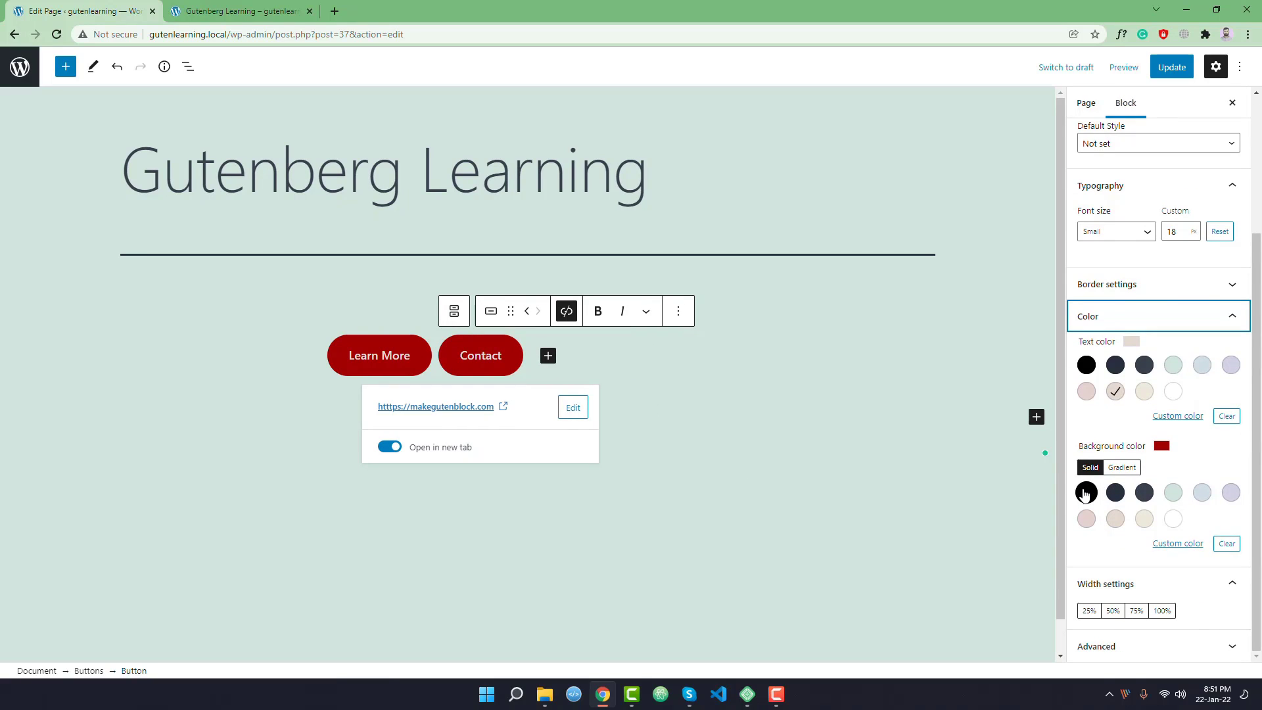
pyautogui.click(1085, 492)
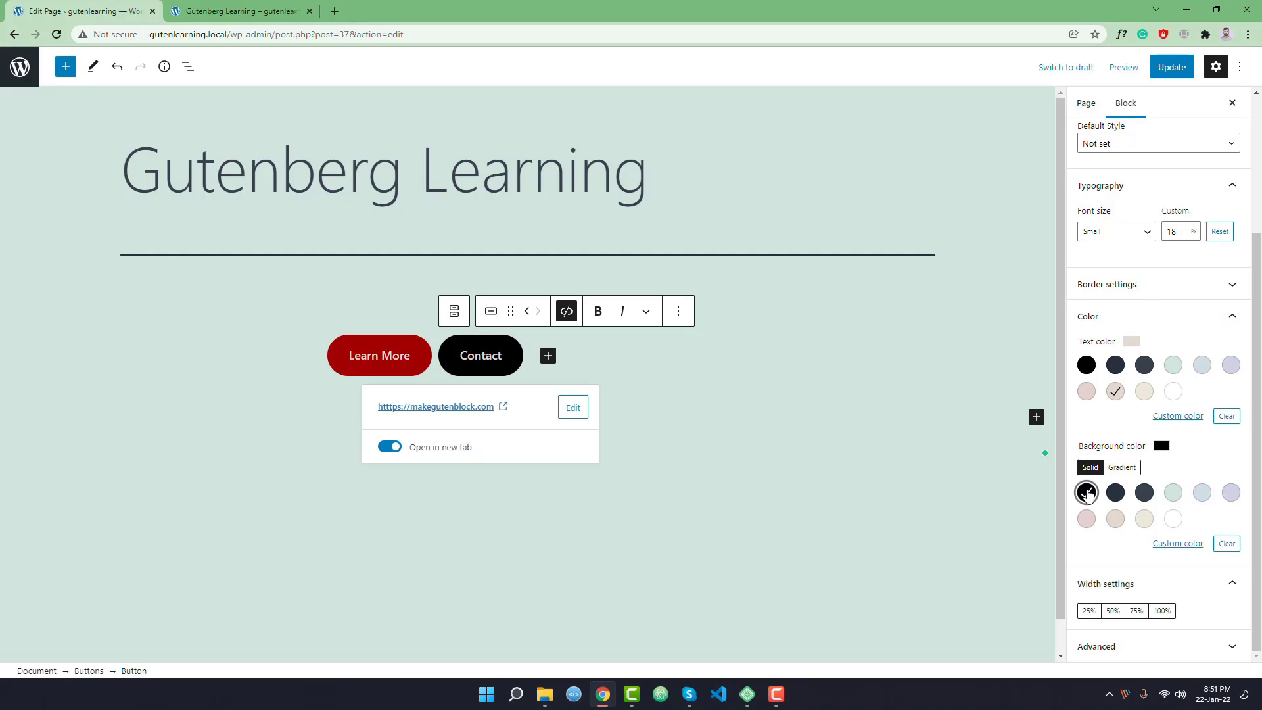
pyautogui.click(1173, 392)
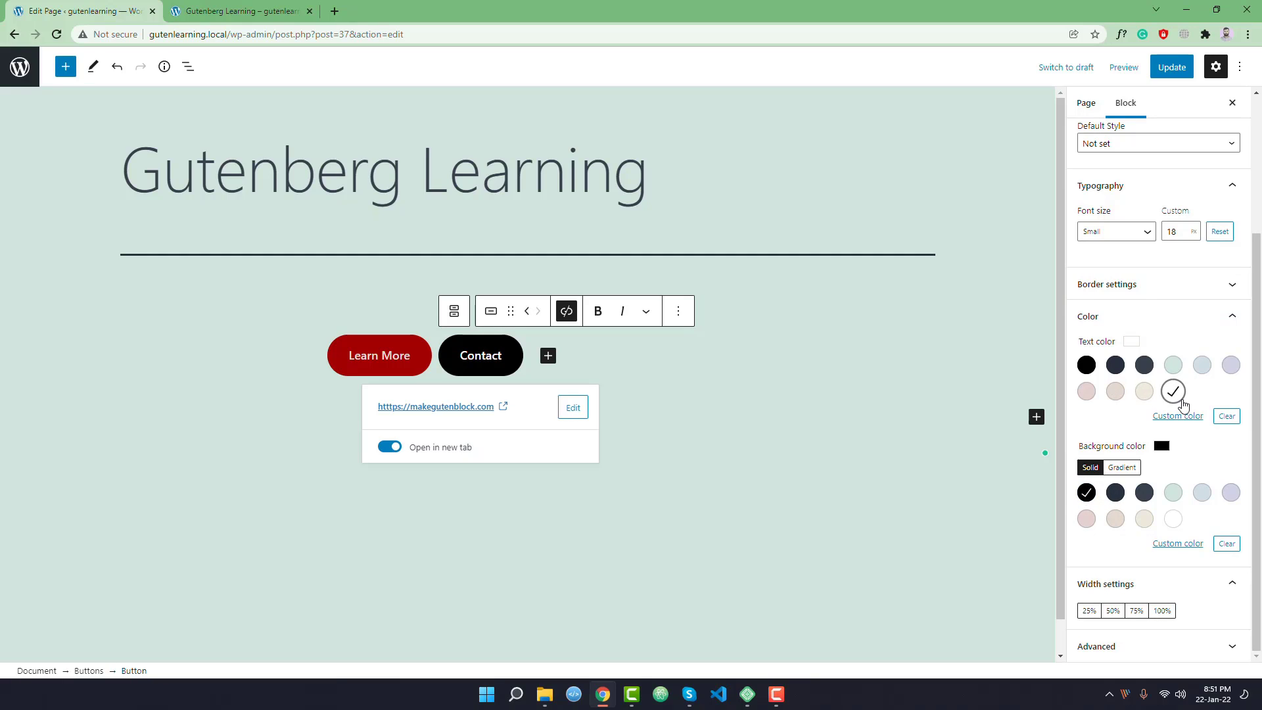
# Update the page and reload the published page to check both the Learn More and Contact buttons.
pyautogui.click(1171, 74)
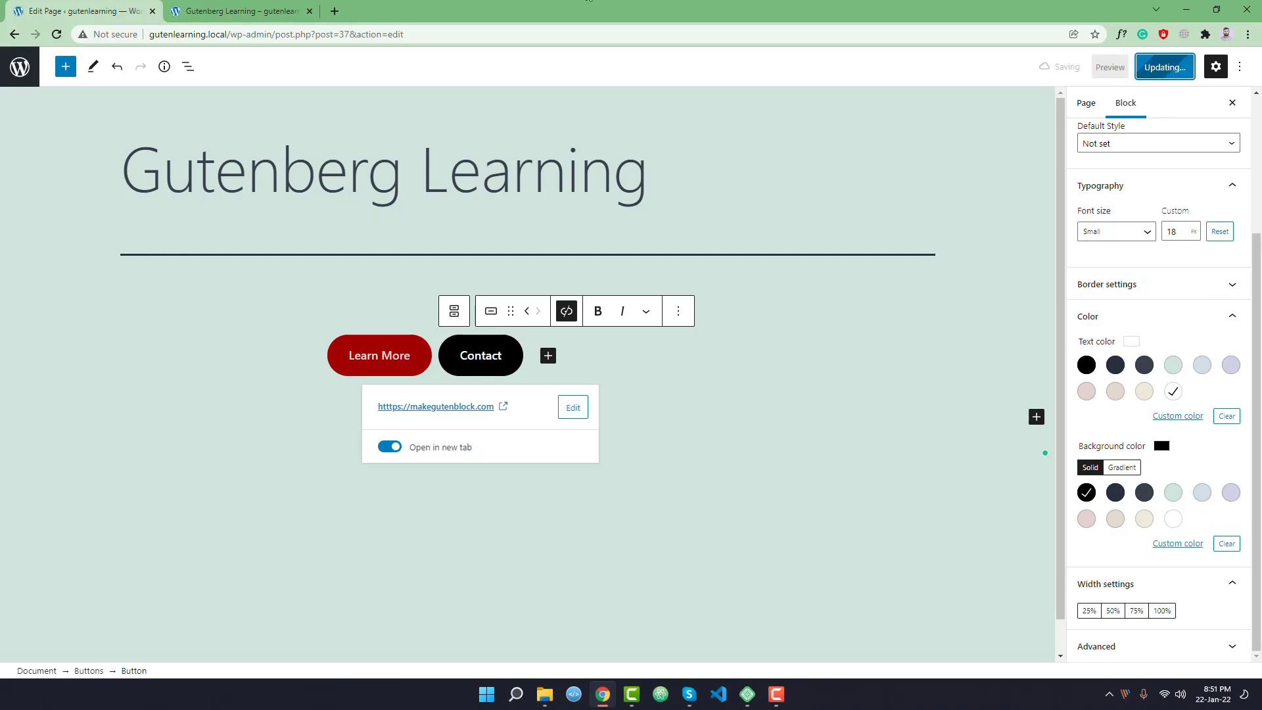
pyautogui.click(240, 11)
pyautogui.click(57, 34)
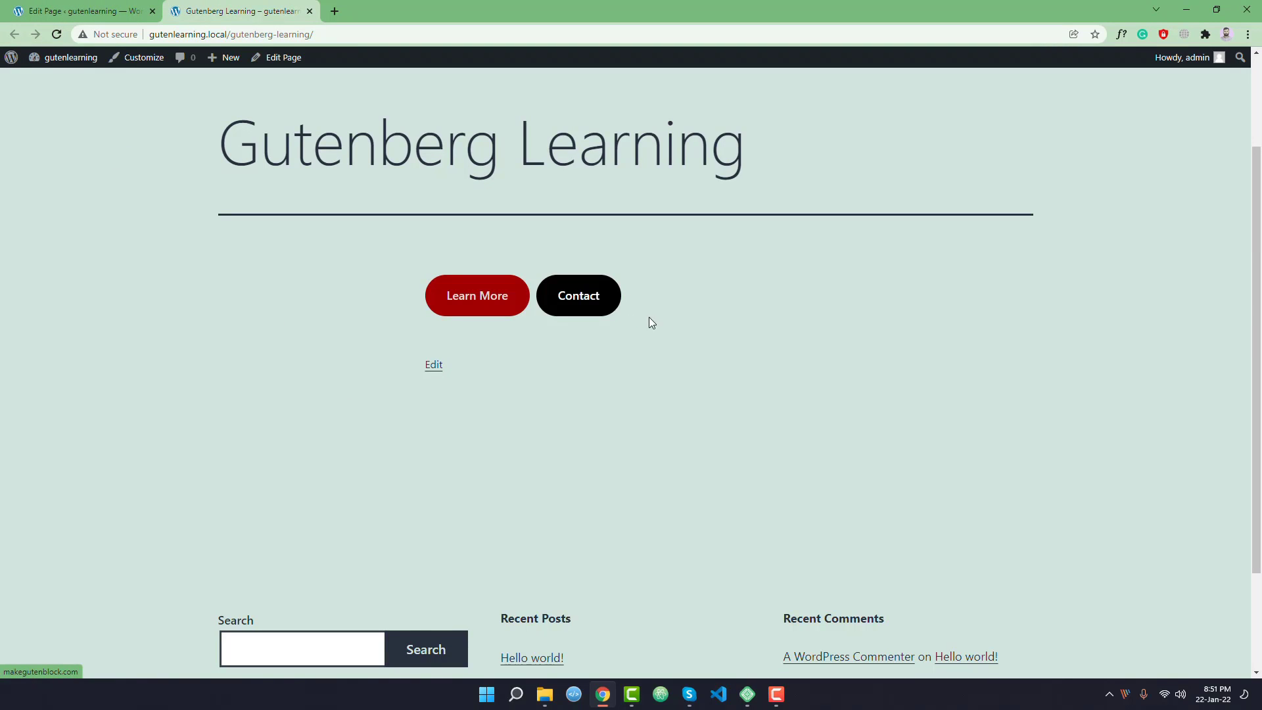
# Return to the page editor and justify the items of the Buttons block to the center.
pyautogui.click(123, 20)
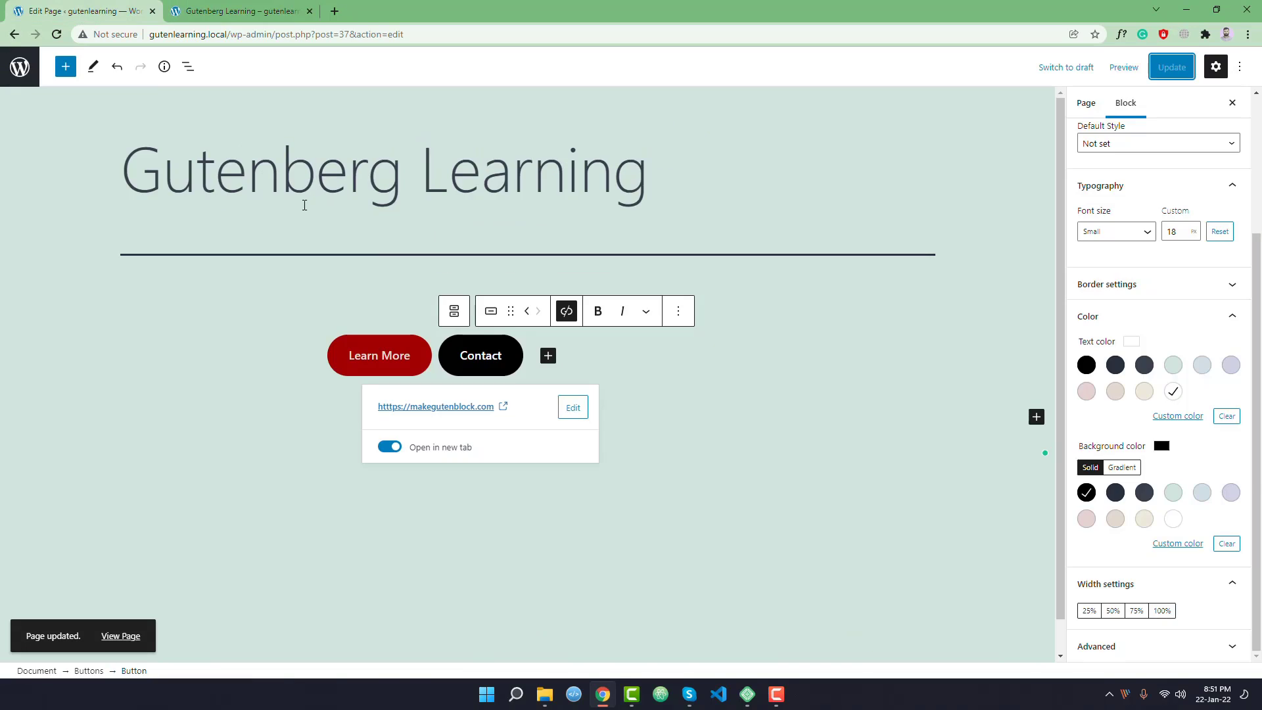
pyautogui.click(654, 364)
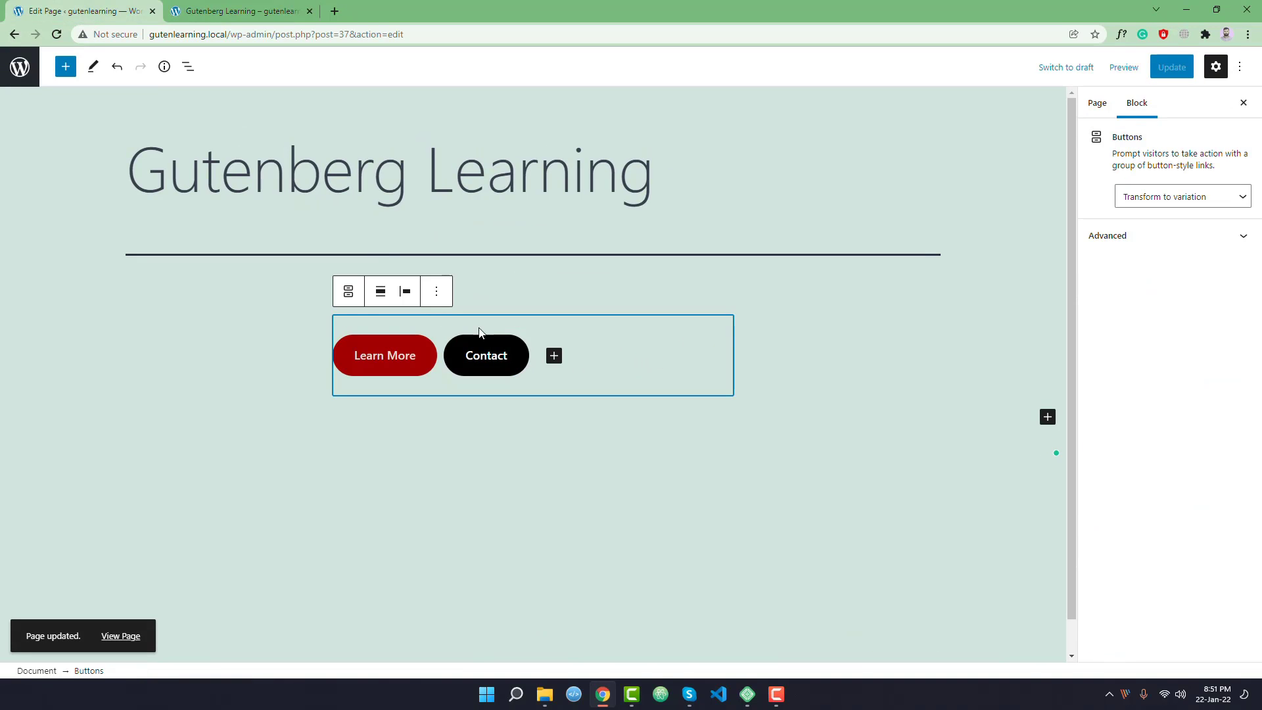
pyautogui.click(405, 292)
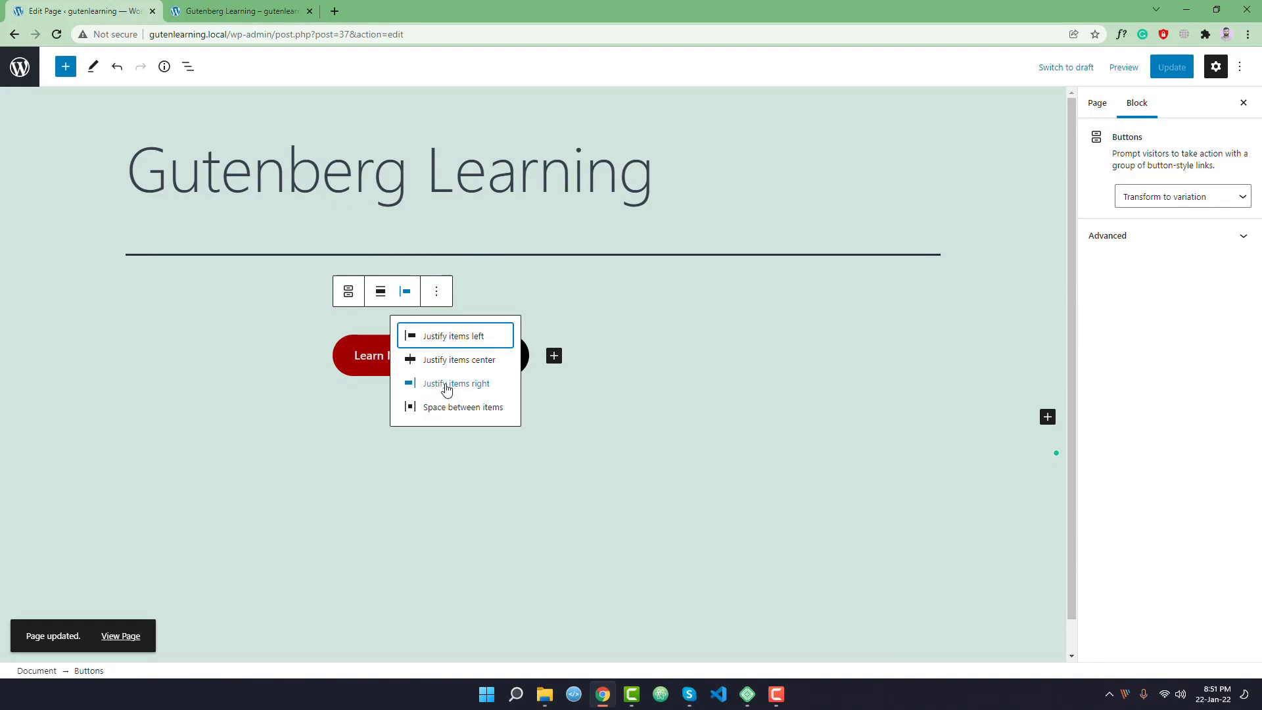
pyautogui.click(473, 360)
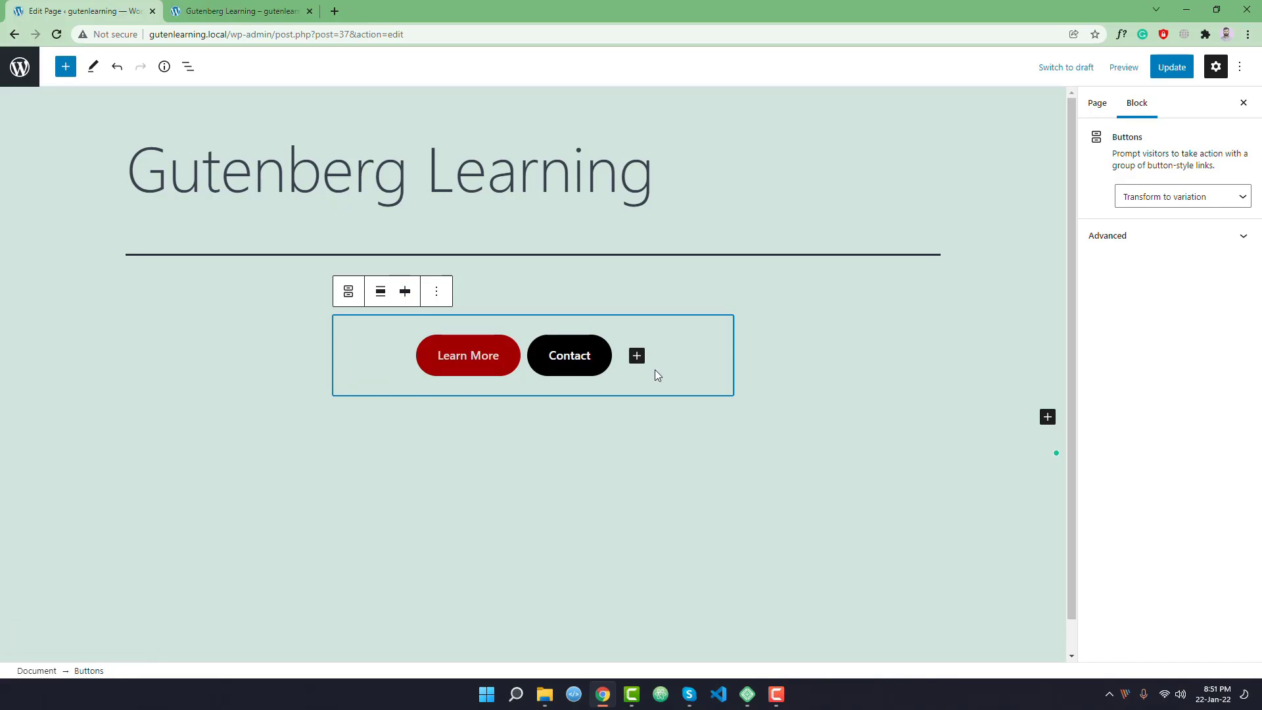
# Try the Space between items justification on the Buttons block, and return the buttons to center justification.
pyautogui.click(442, 356)
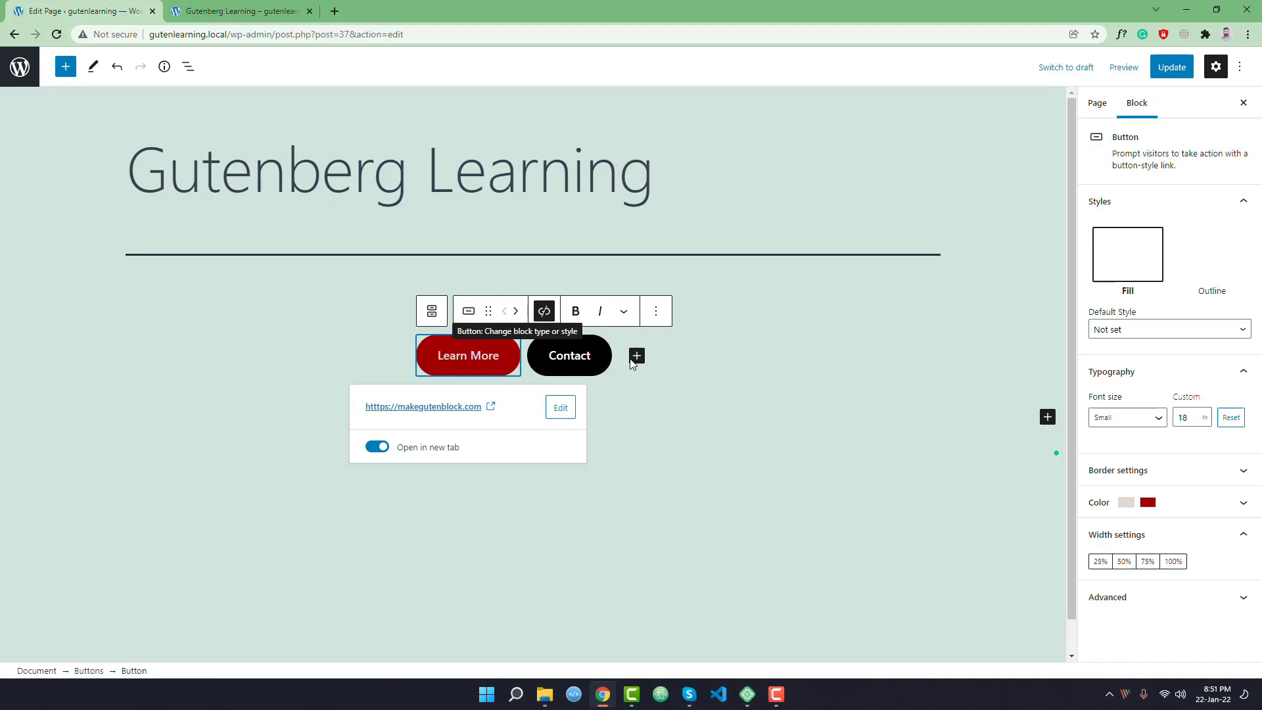
pyautogui.click(697, 370)
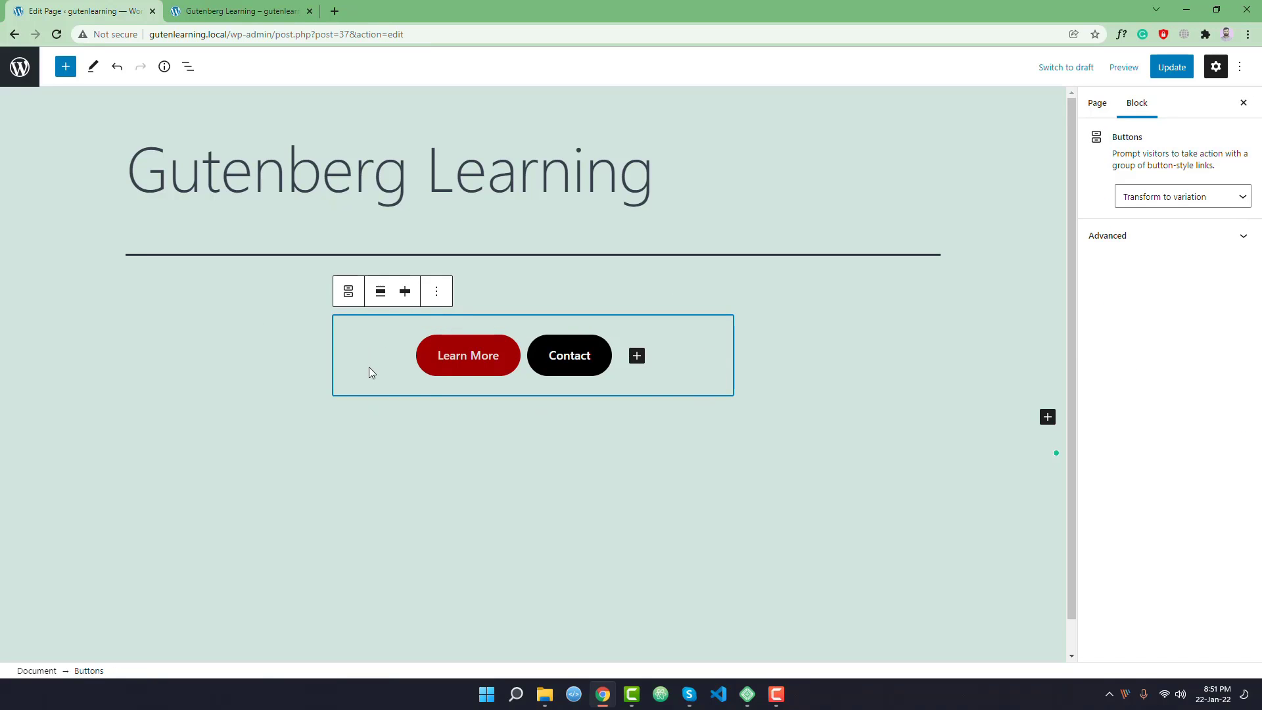
pyautogui.click(405, 295)
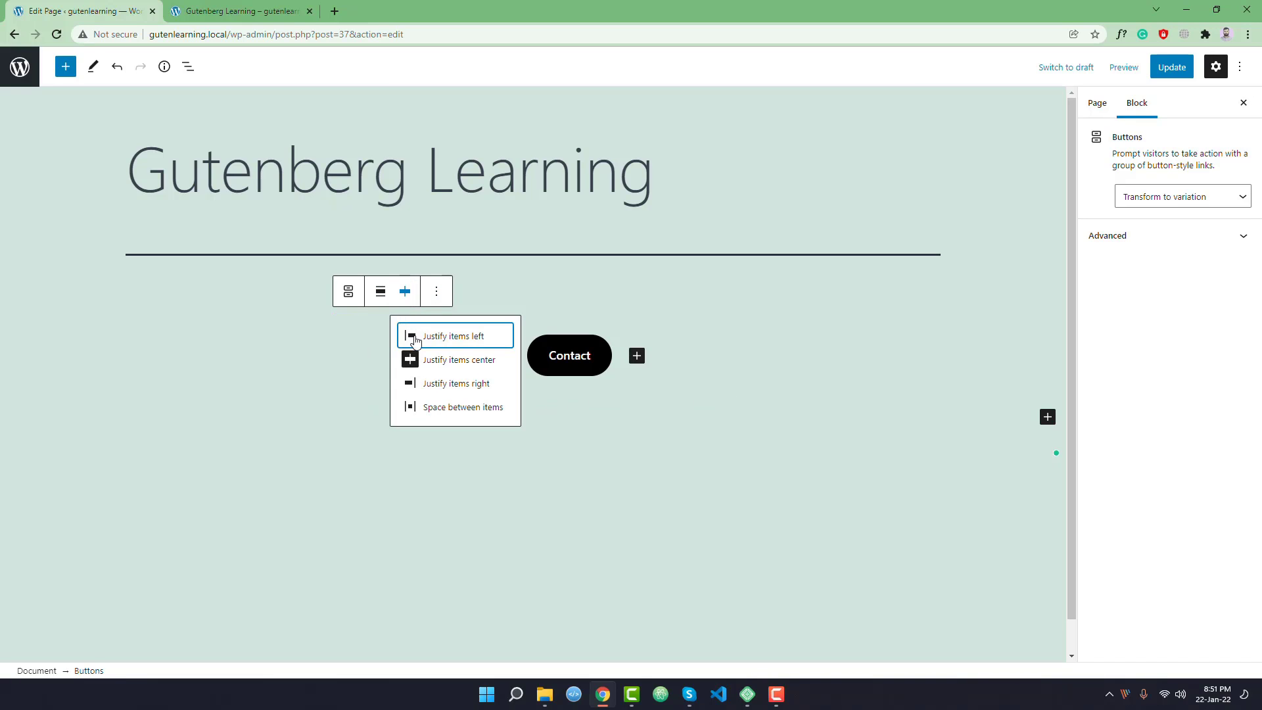
pyautogui.click(447, 408)
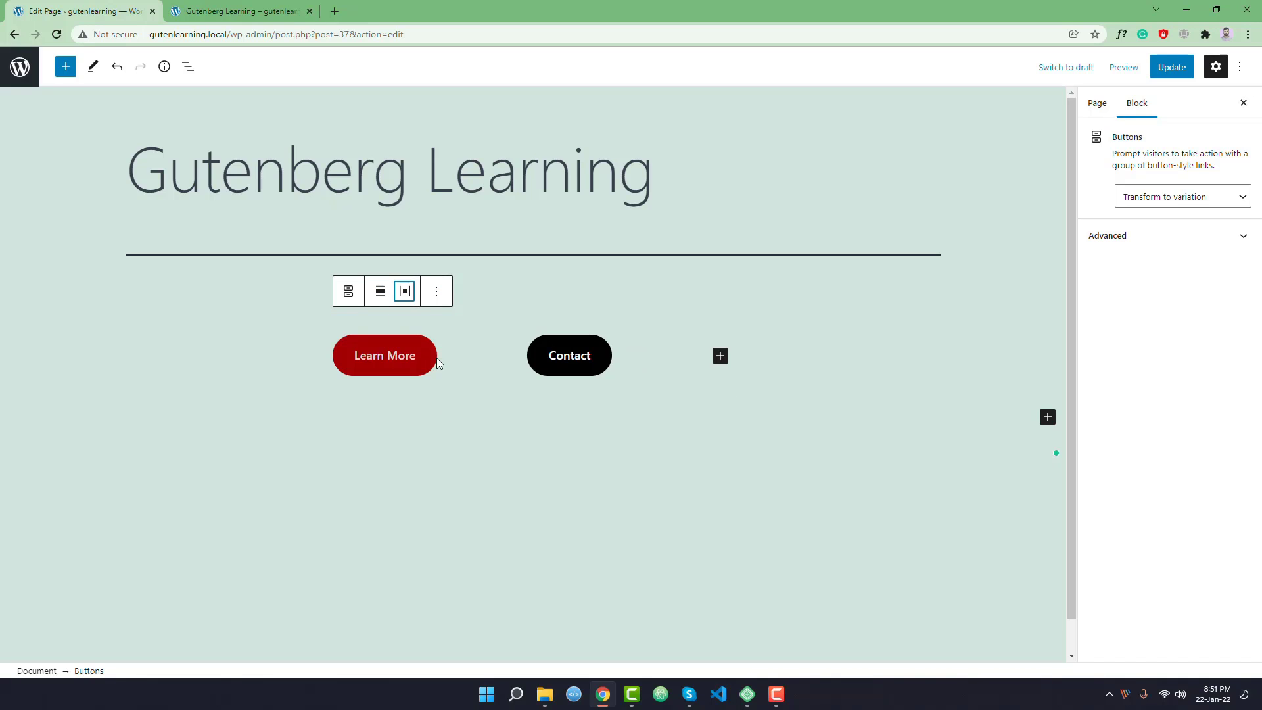
pyautogui.click(405, 291)
pyautogui.click(435, 365)
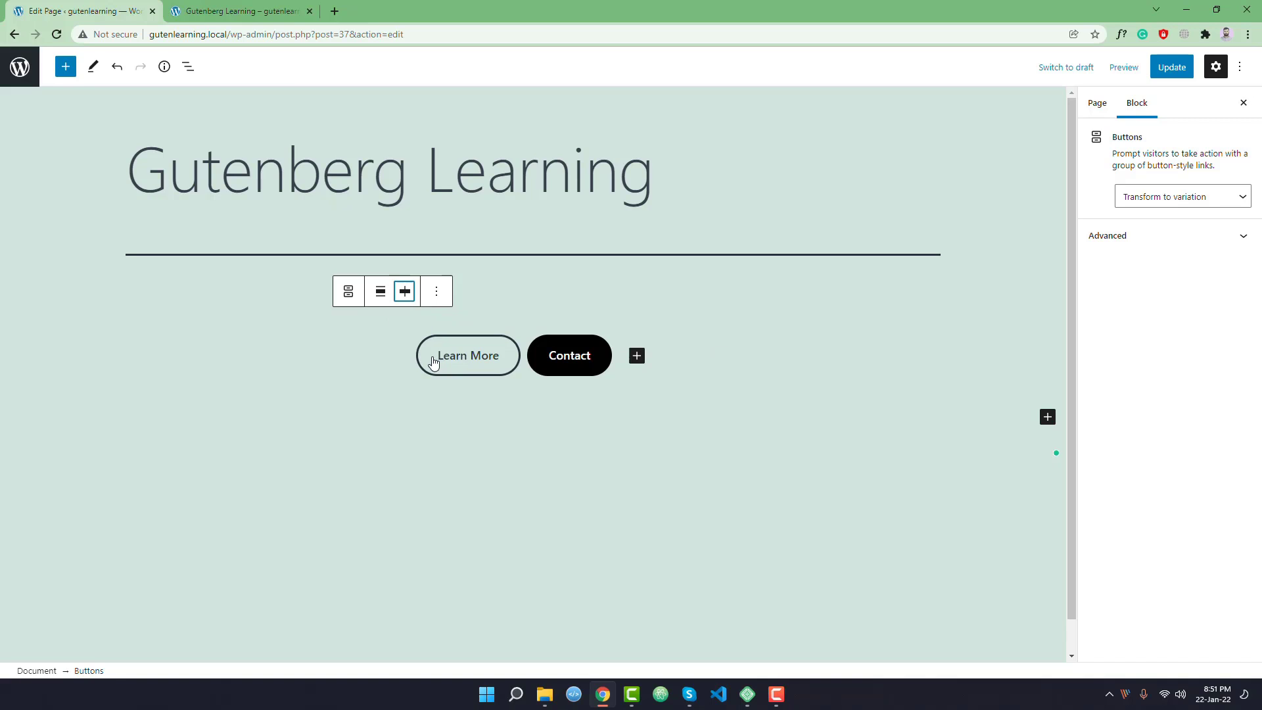
# Update the page, reload the published page to check the centered buttons, and return to the editor.
pyautogui.click(1171, 66)
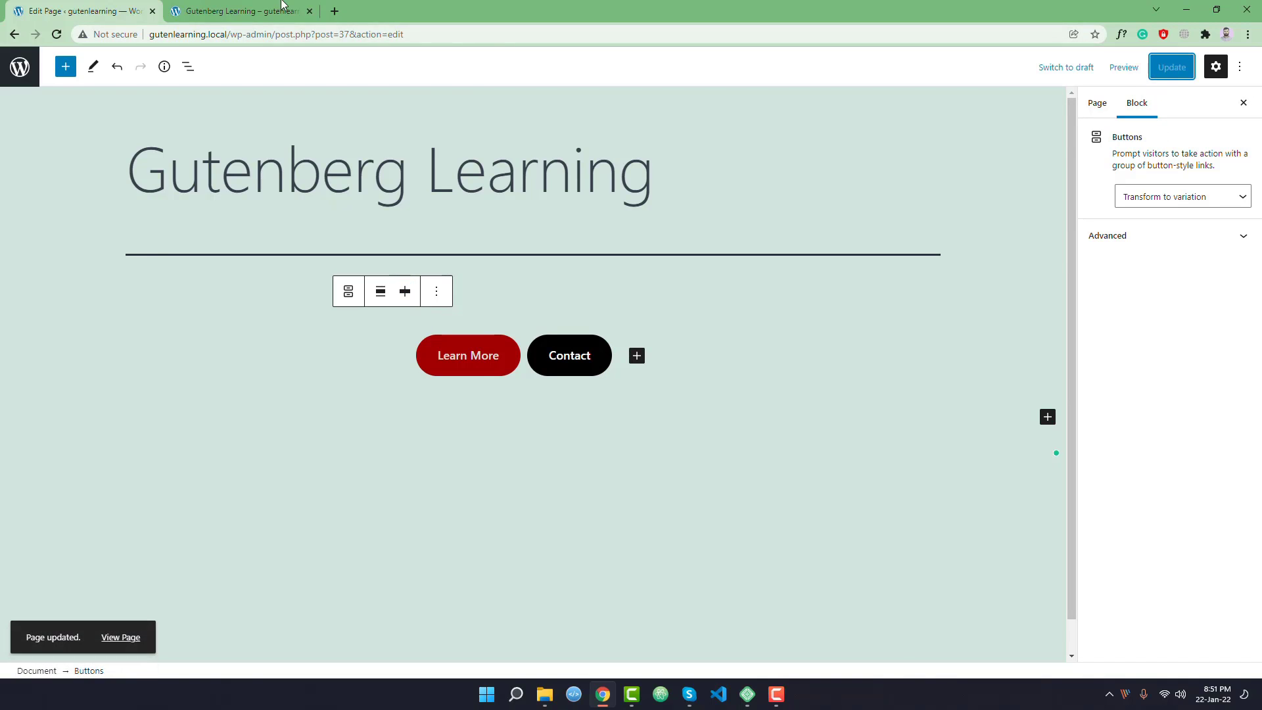
pyautogui.click(237, 11)
pyautogui.click(57, 34)
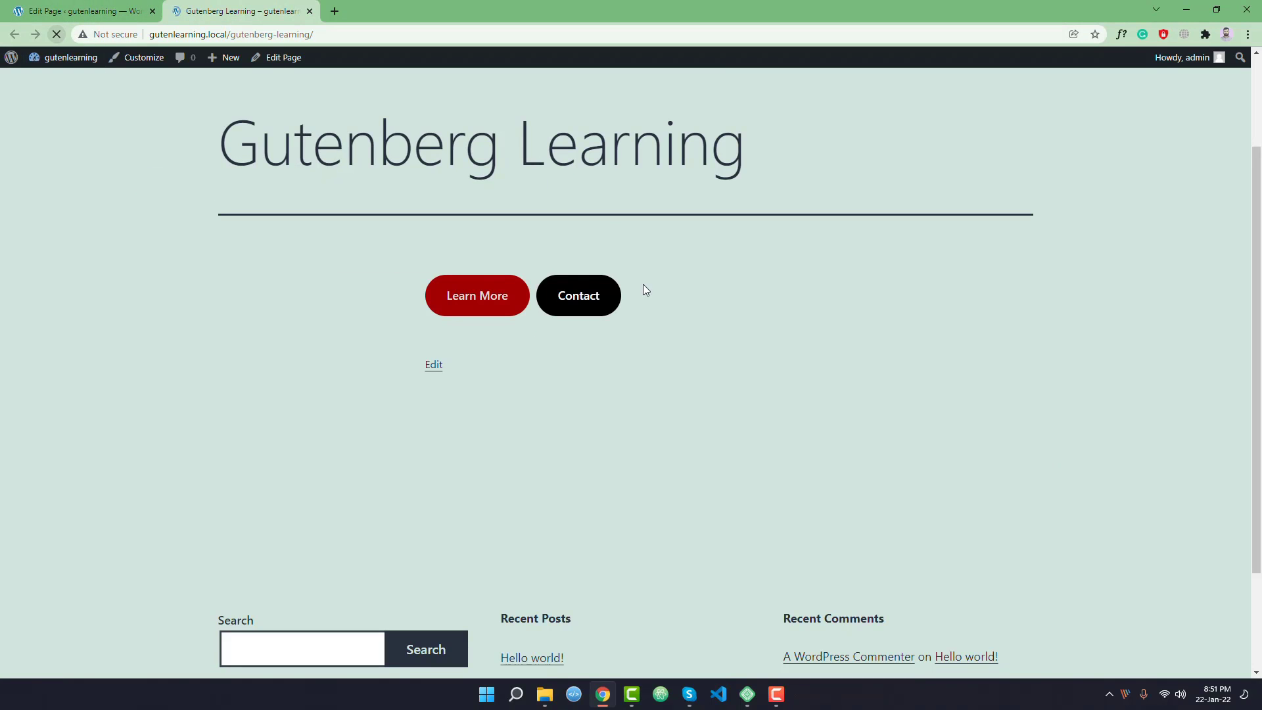
pyautogui.click(118, 11)
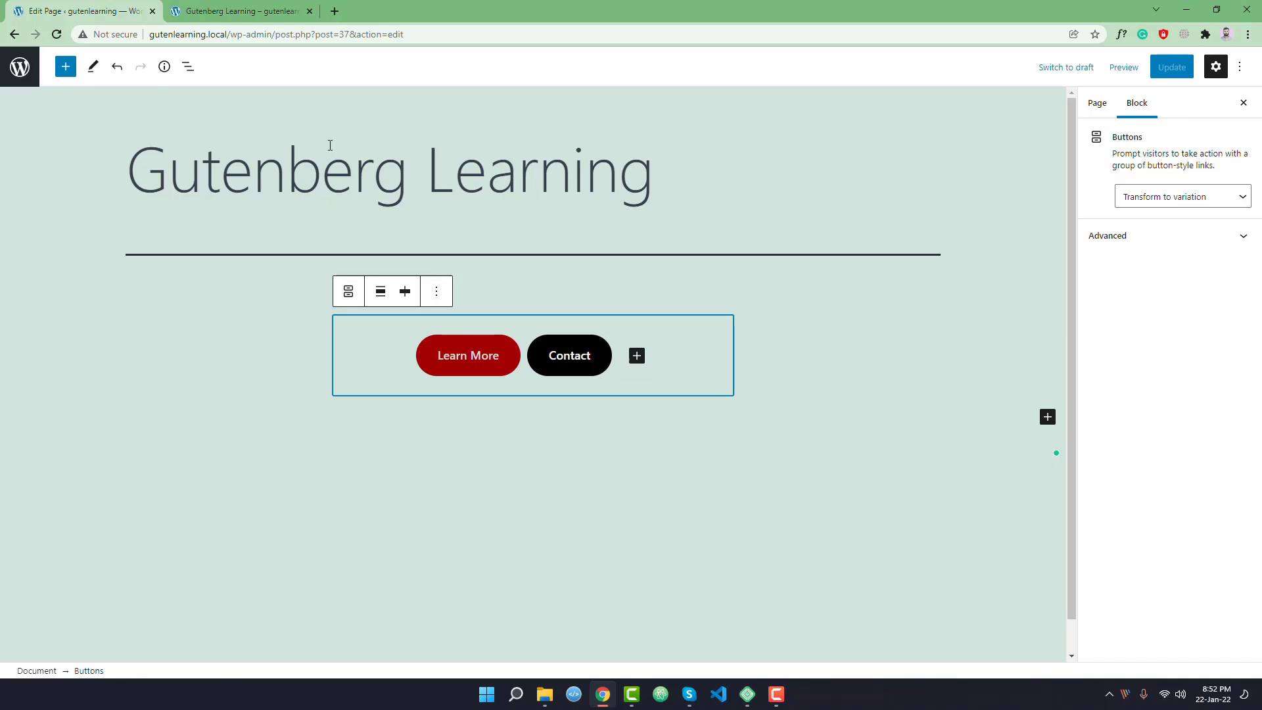
# Show the Buttons block as HTML to examine the markup of both buttons, and return it to visual editing.
pyautogui.click(419, 338)
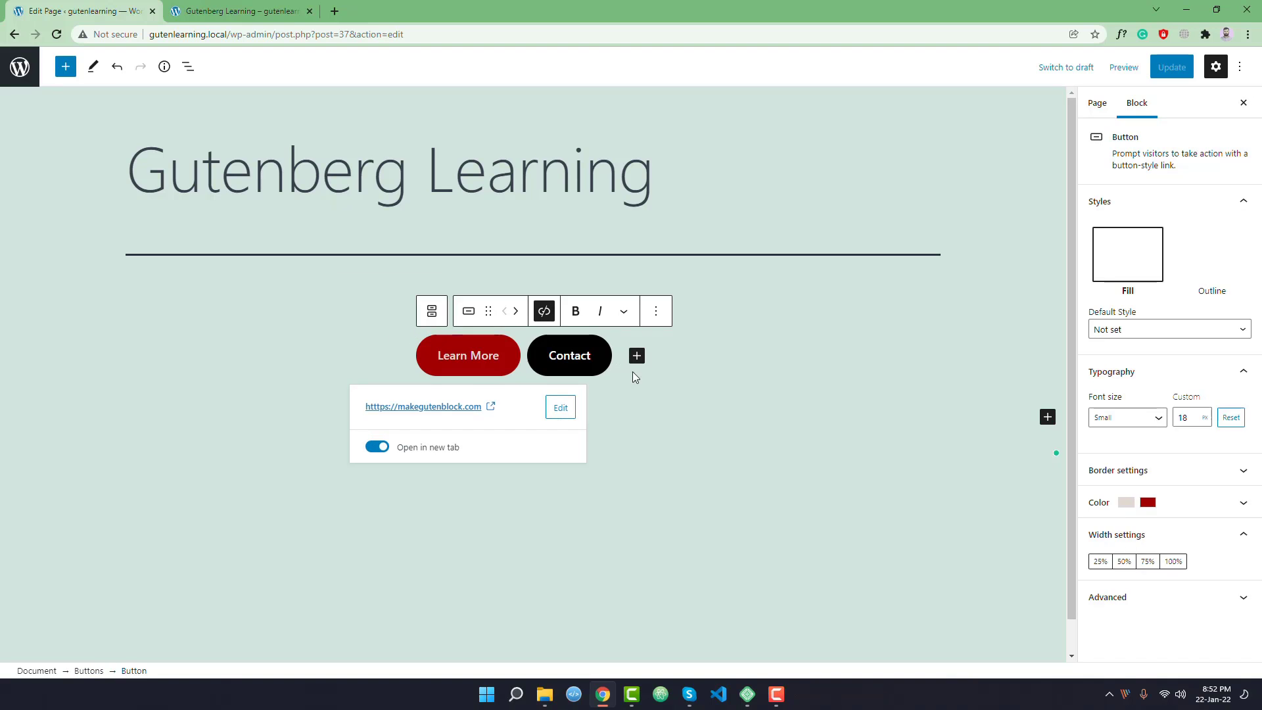
pyautogui.click(689, 354)
pyautogui.click(437, 291)
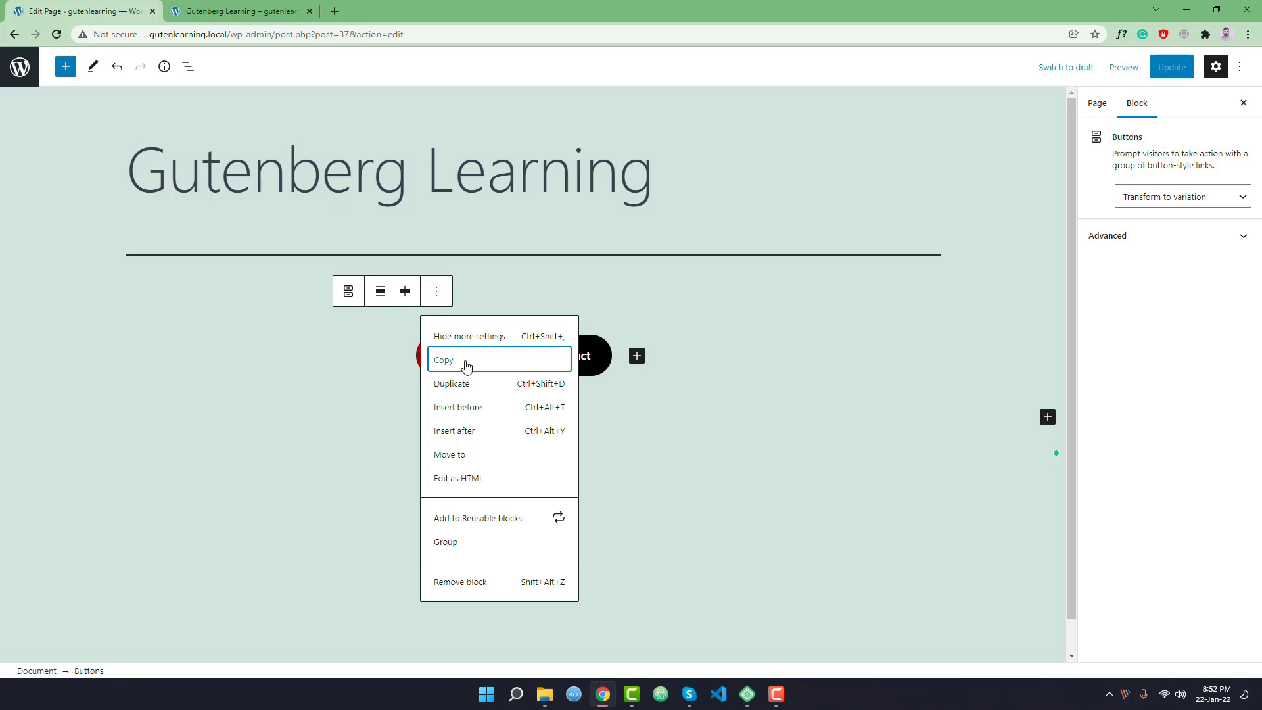
pyautogui.click(459, 480)
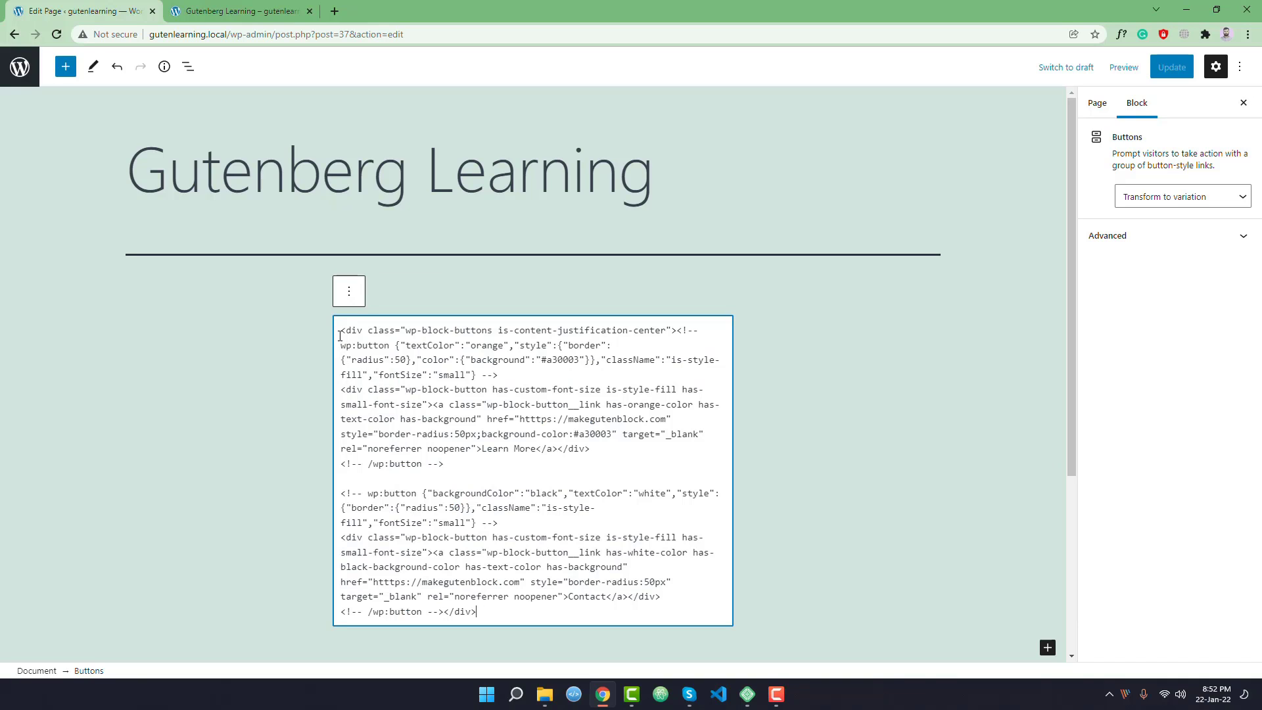
pyautogui.moveTo(339, 336); pyautogui.dragTo(460, 613)
pyautogui.click(494, 615)
pyautogui.moveTo(473, 474); pyautogui.dragTo(337, 332)
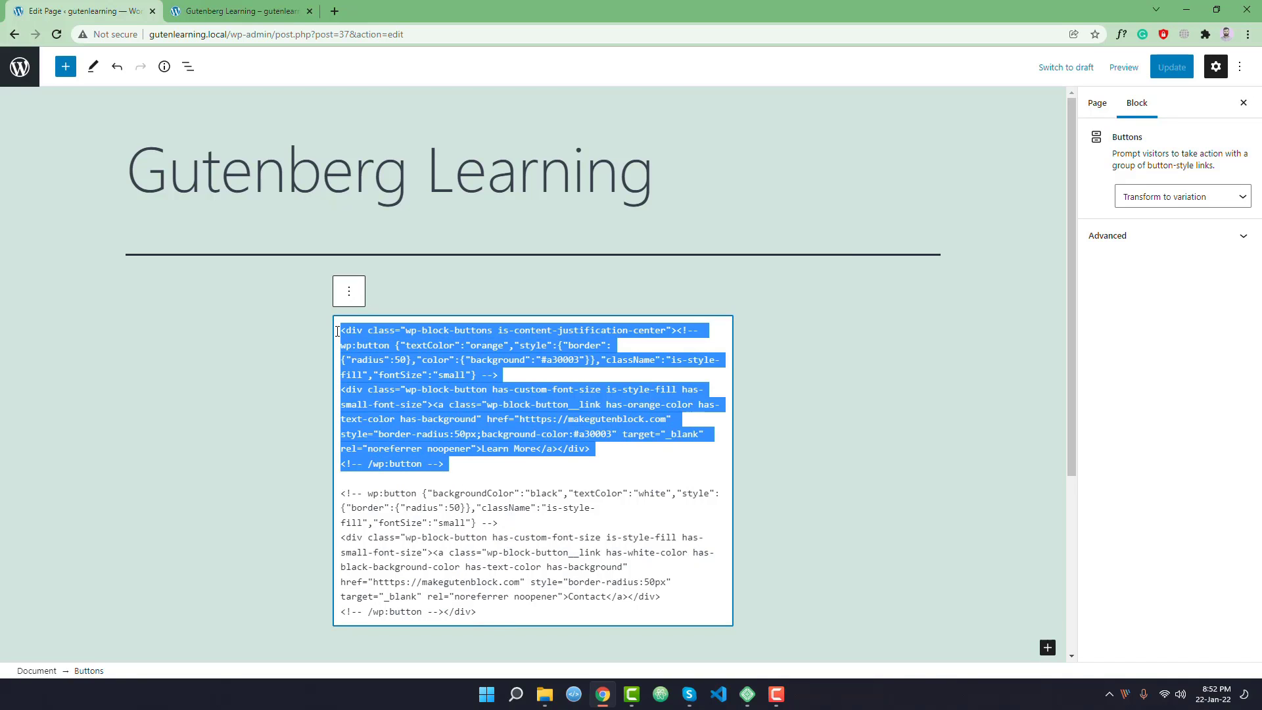
pyautogui.click(498, 508)
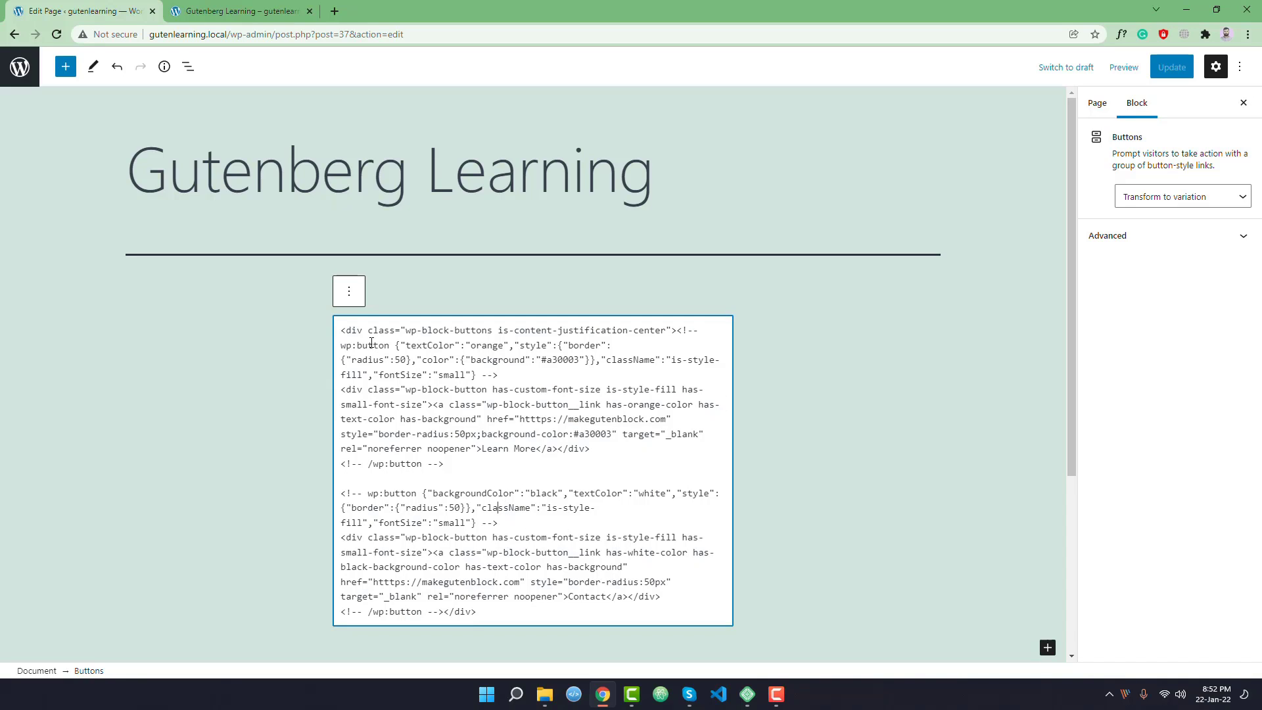
pyautogui.click(349, 291)
pyautogui.click(557, 363)
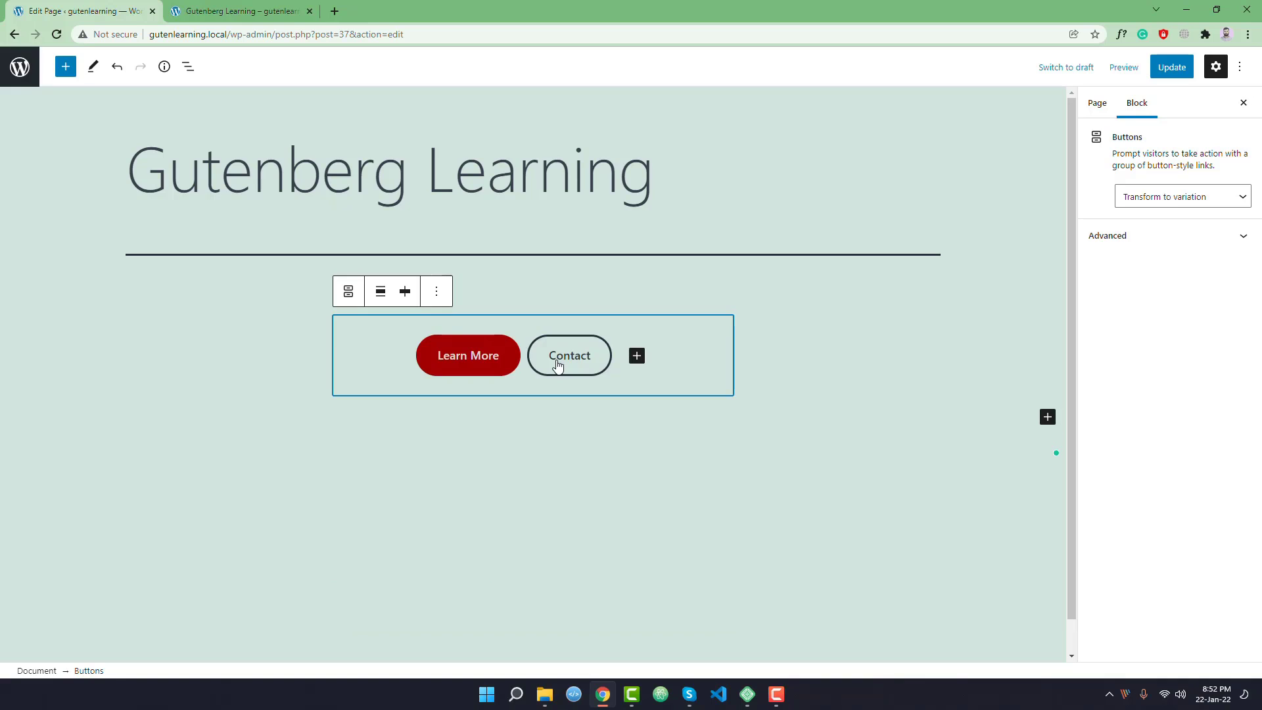
# Remove the whole Buttons block, including the Learn More and Contact buttons, from the page.
pyautogui.click(436, 291)
pyautogui.click(367, 342)
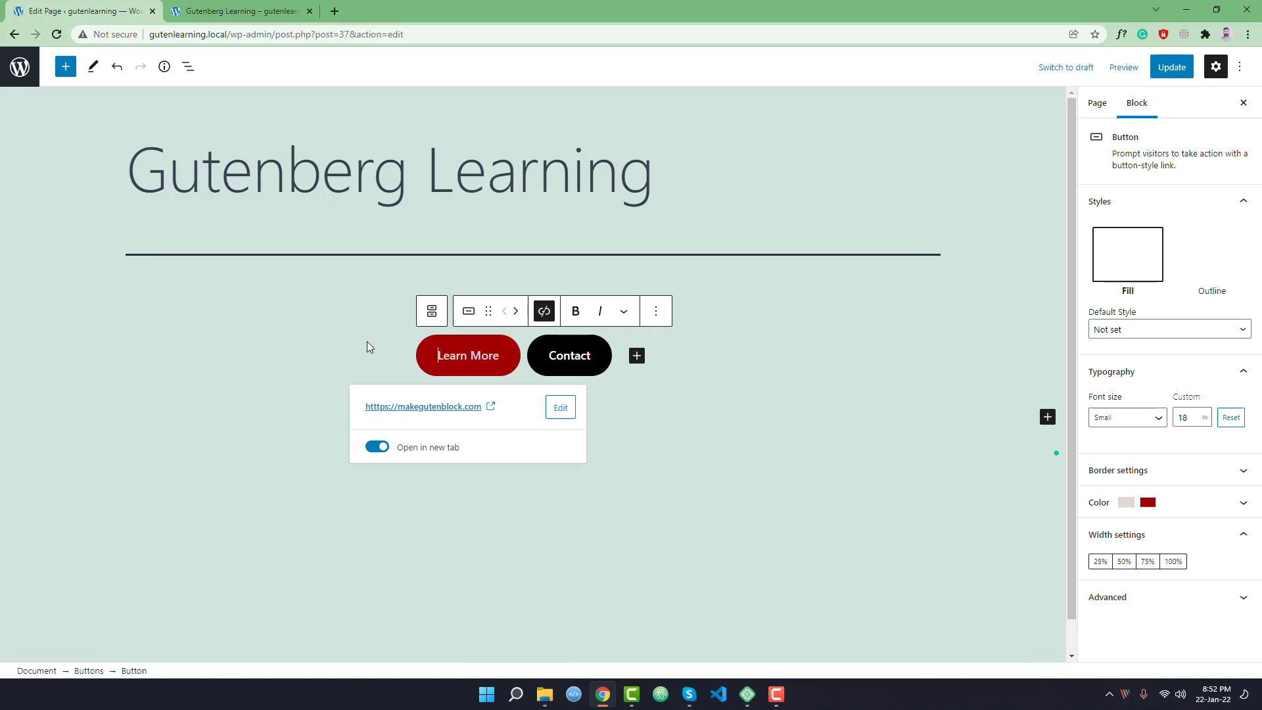
pyautogui.click(367, 341)
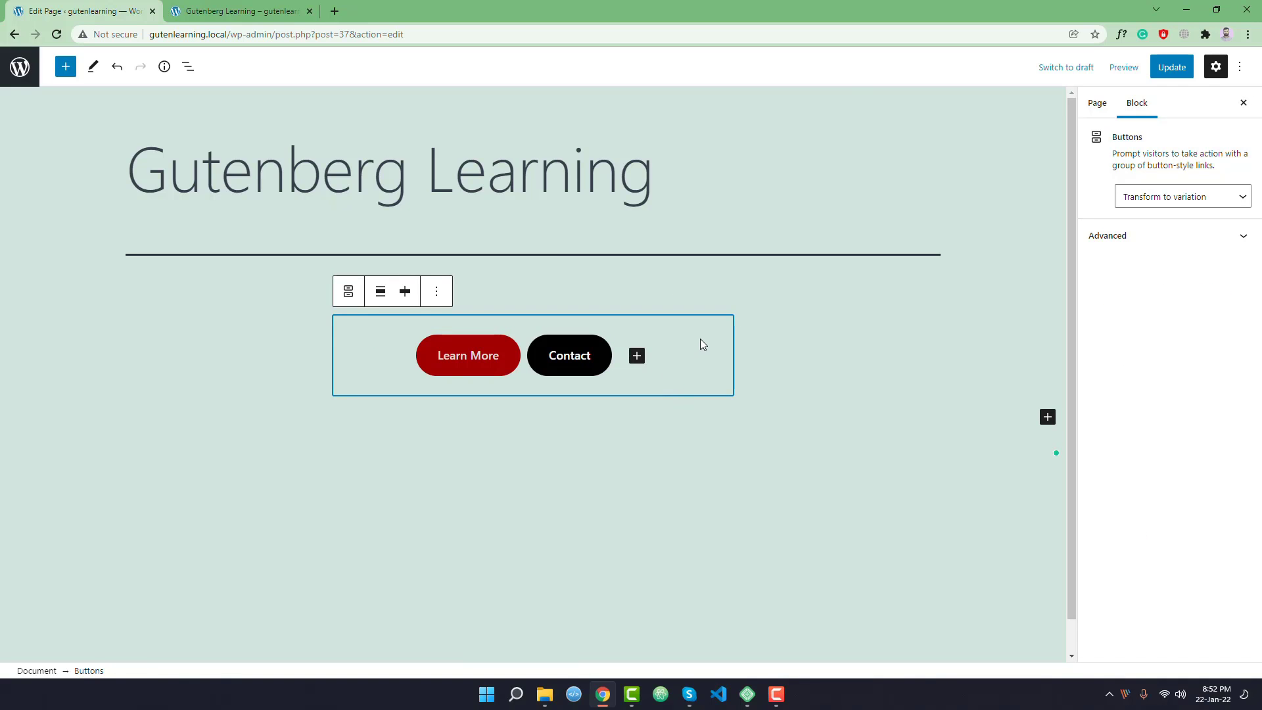
pyautogui.press('Delete')
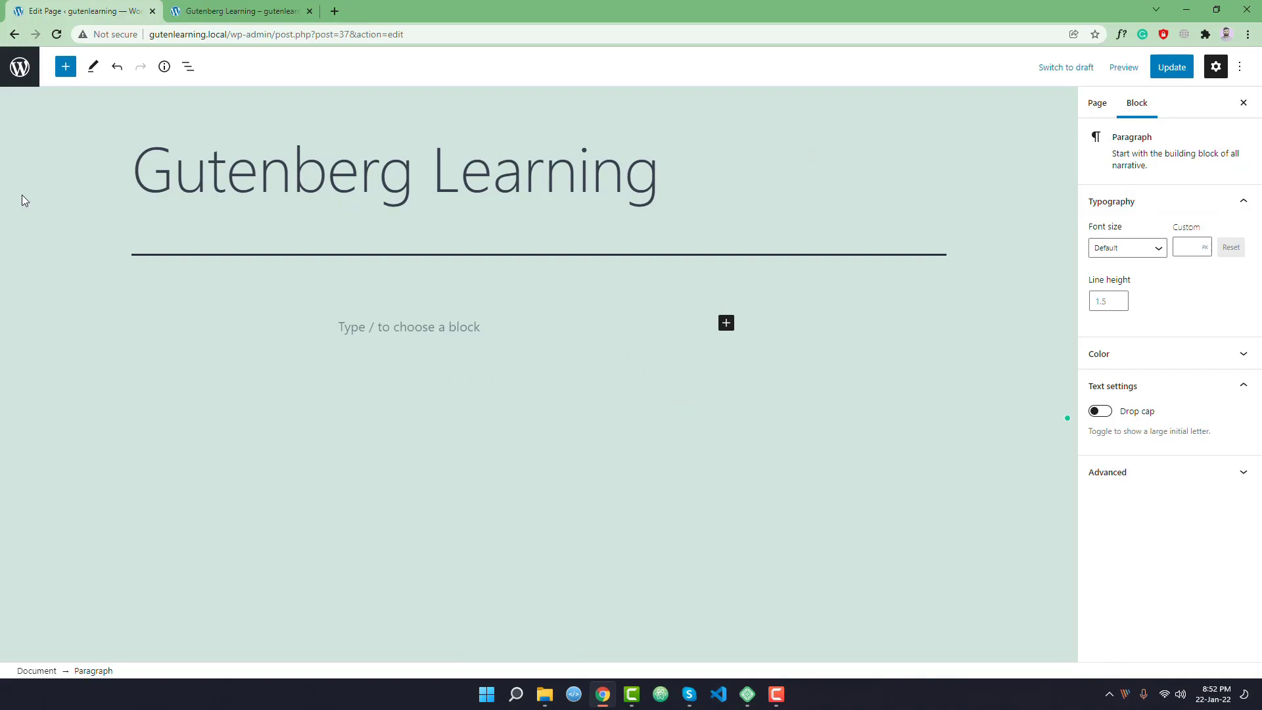
# Insert an Image block from the Media category below the page title.
pyautogui.click(66, 66)
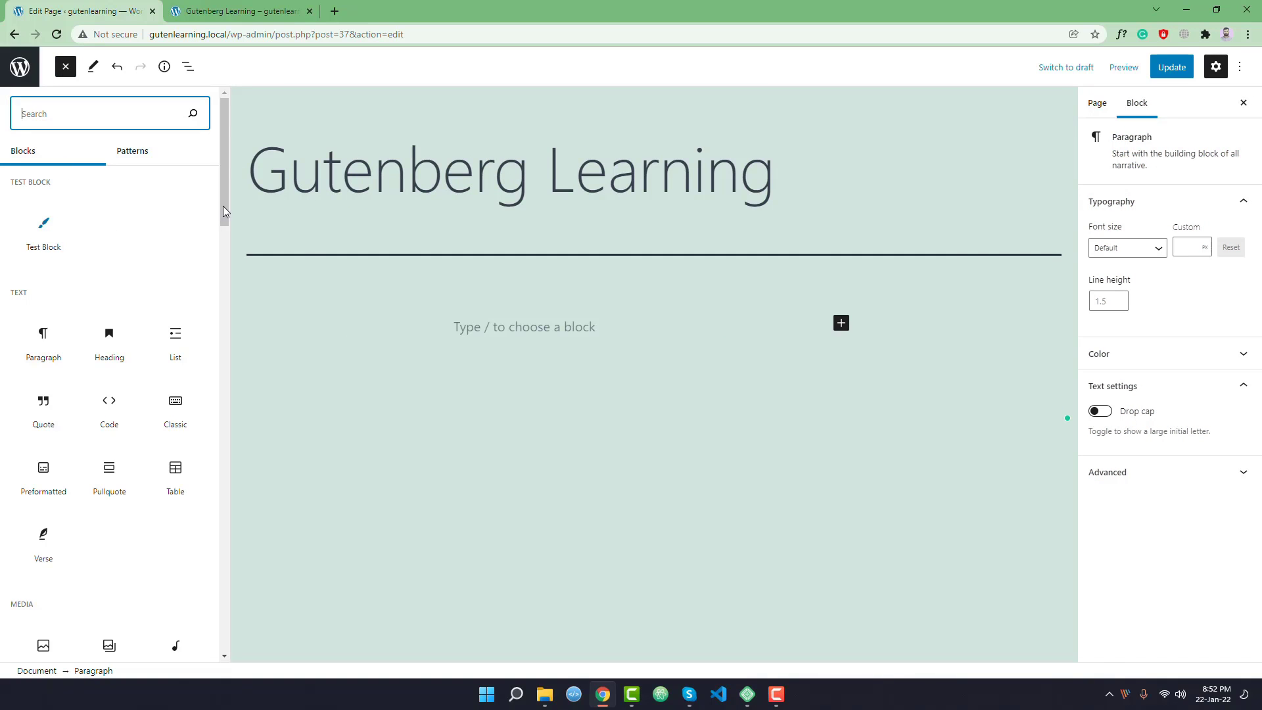
pyautogui.moveTo(224, 211); pyautogui.dragTo(224, 232)
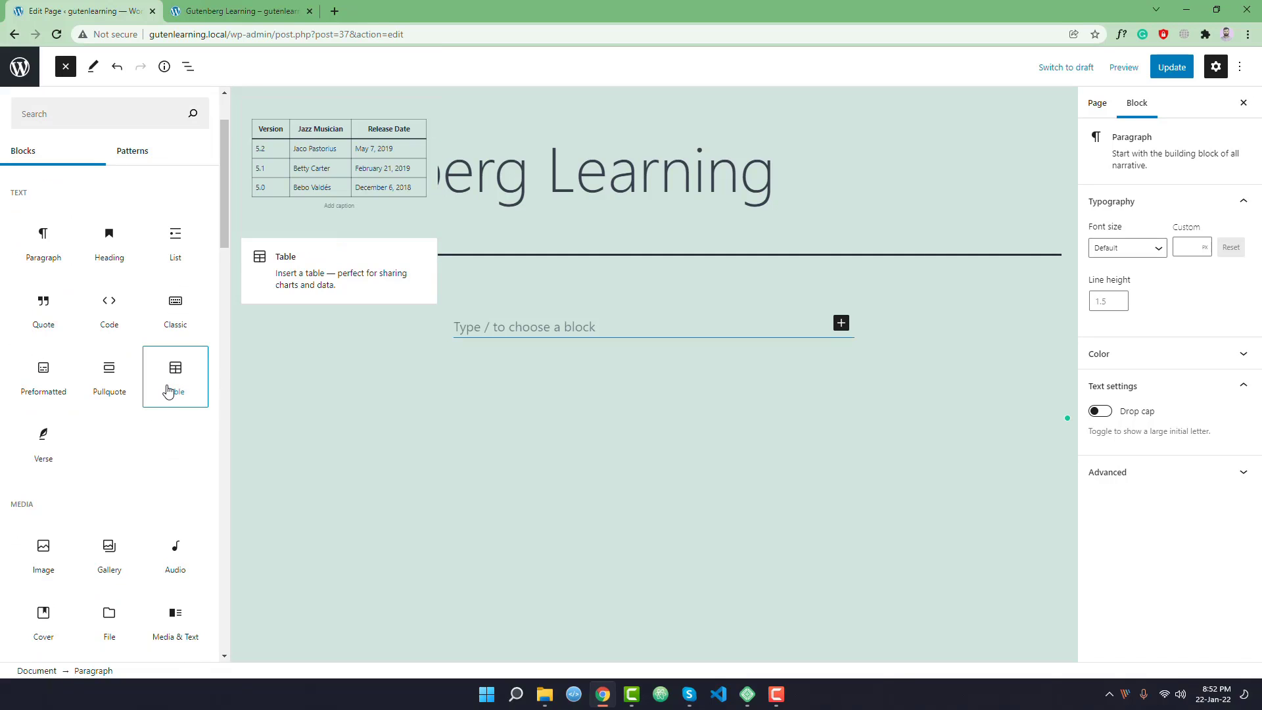
pyautogui.scroll(-2, 139, 429)
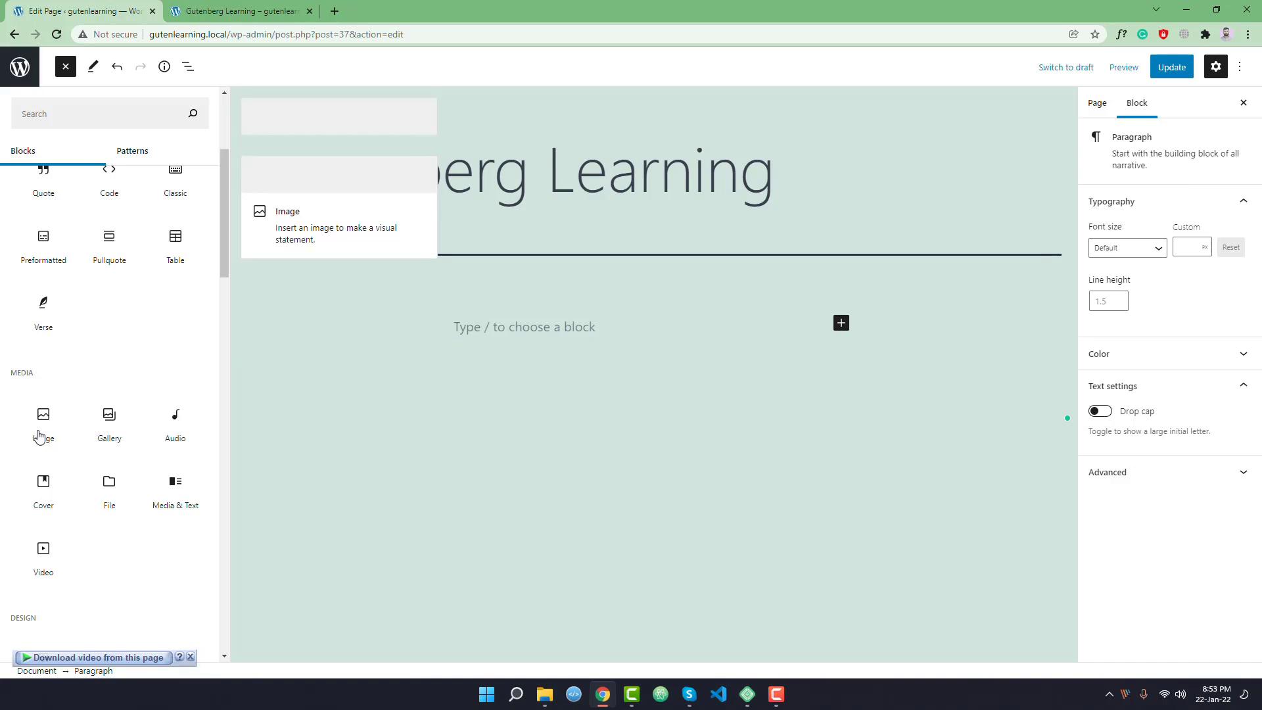
pyautogui.click(42, 442)
pyautogui.click(595, 365)
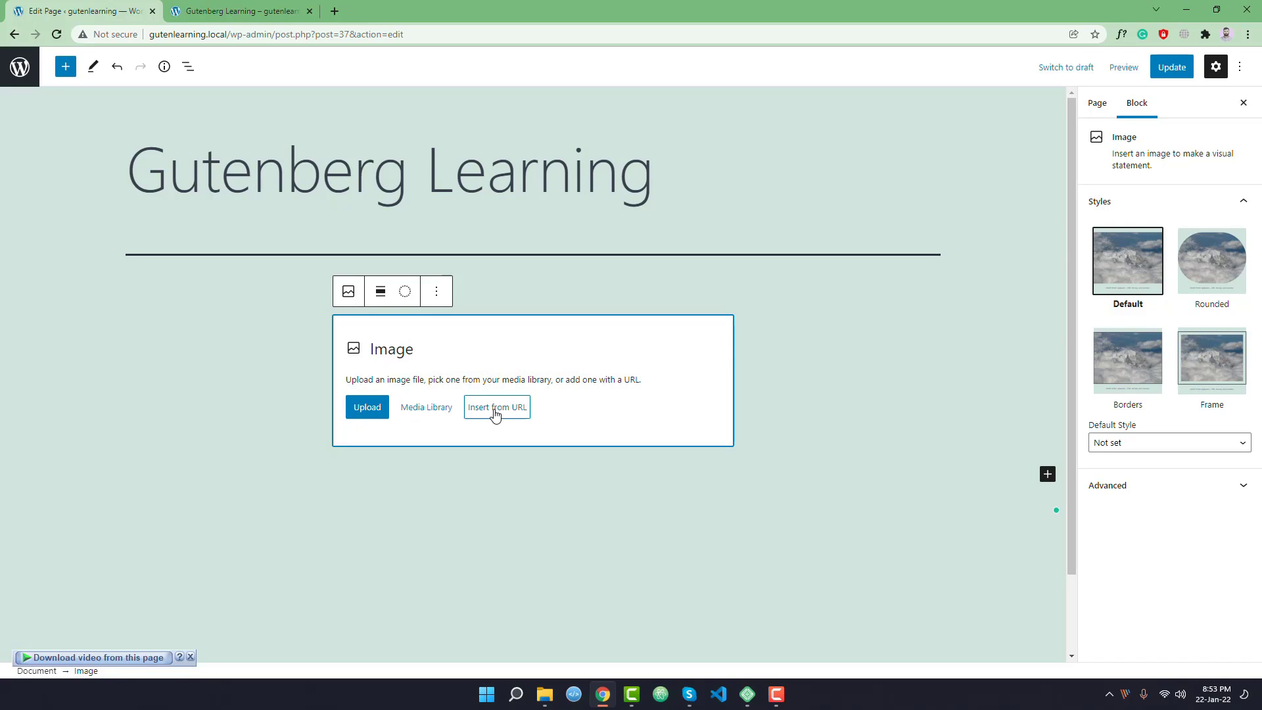
# Upload bd.webp from the allweatherroofing-Project folder on the Desktop to the media library and place it in the Image block.
pyautogui.click(424, 409)
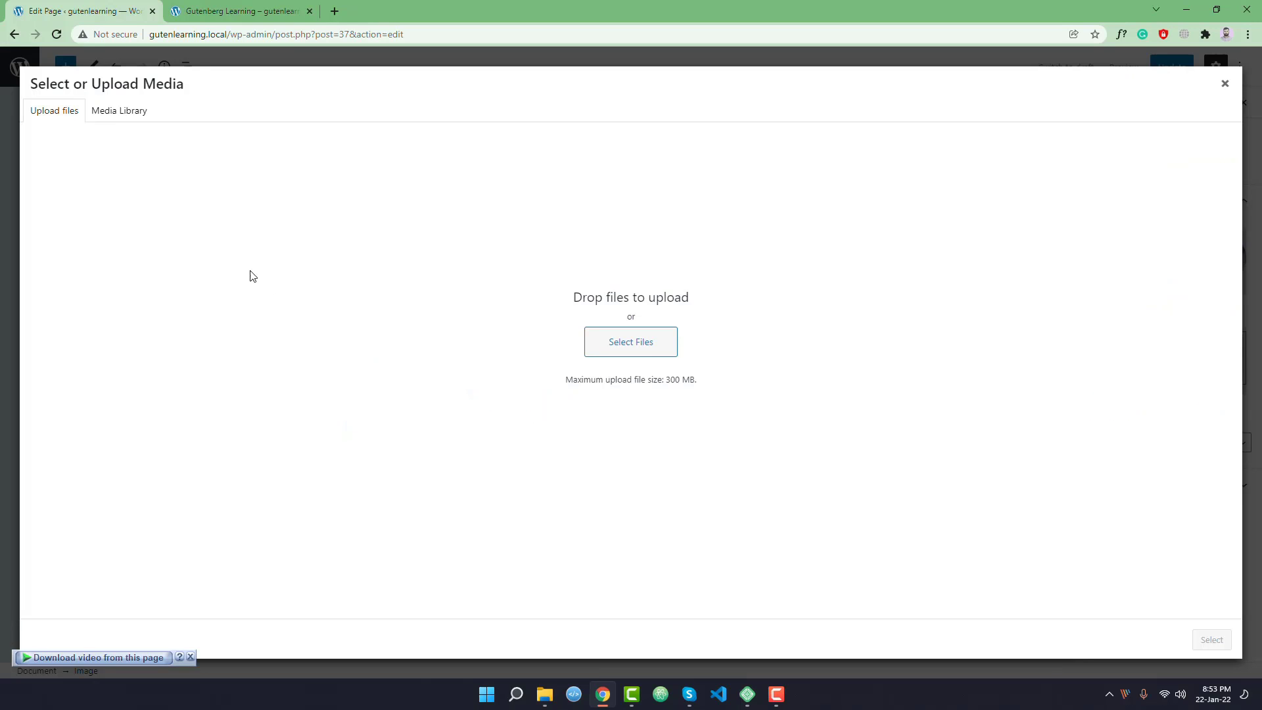
pyautogui.click(92, 115)
pyautogui.click(36, 112)
pyautogui.click(611, 343)
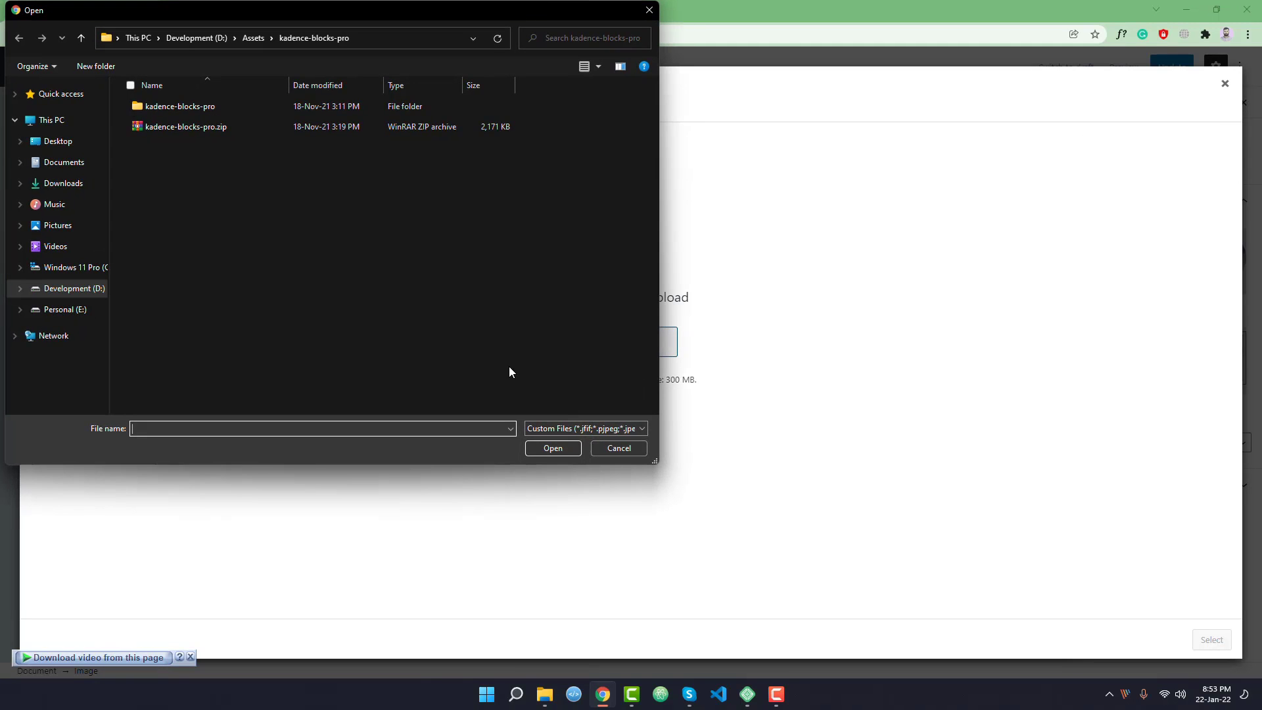
pyautogui.click(58, 141)
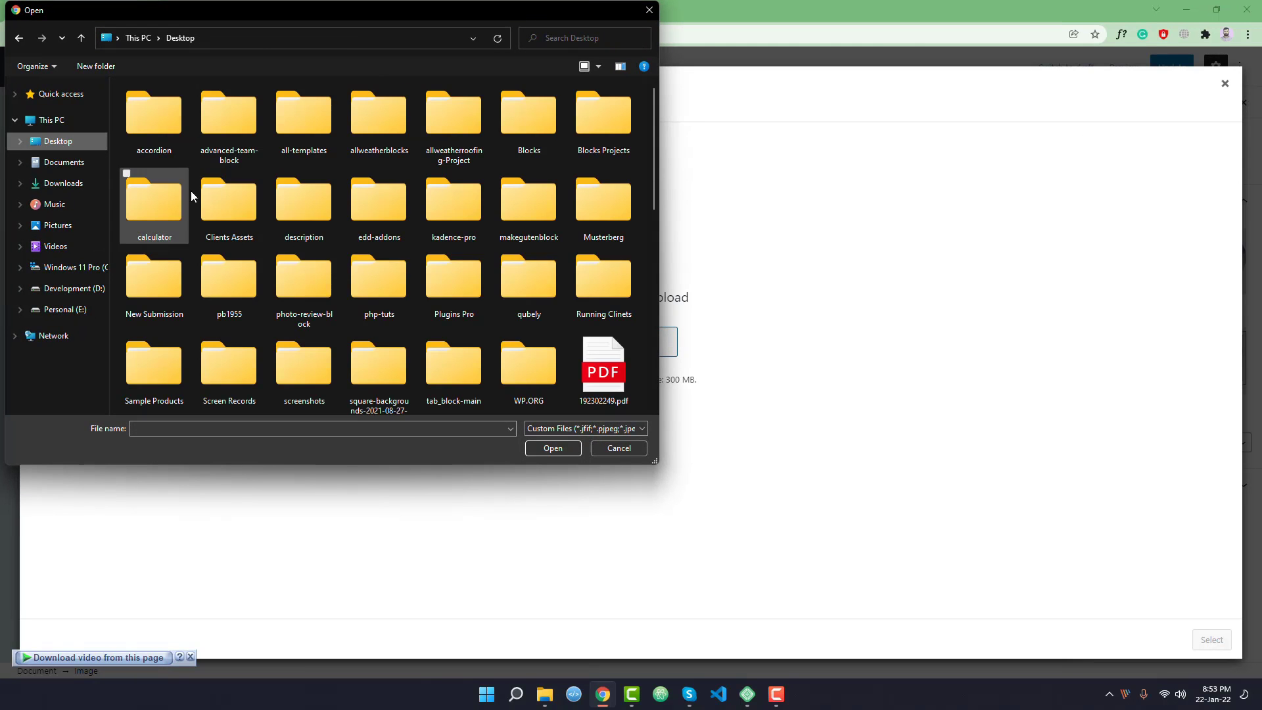
pyautogui.doubleClick(375, 135)
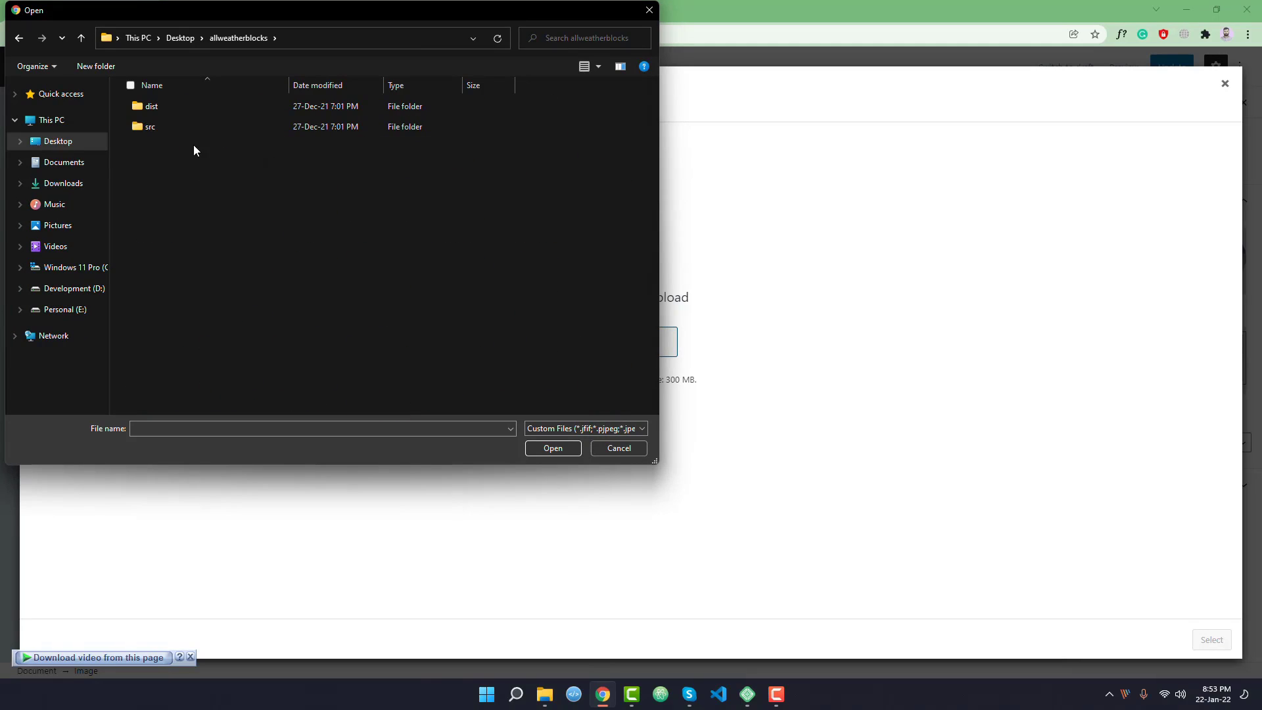
pyautogui.click(81, 40)
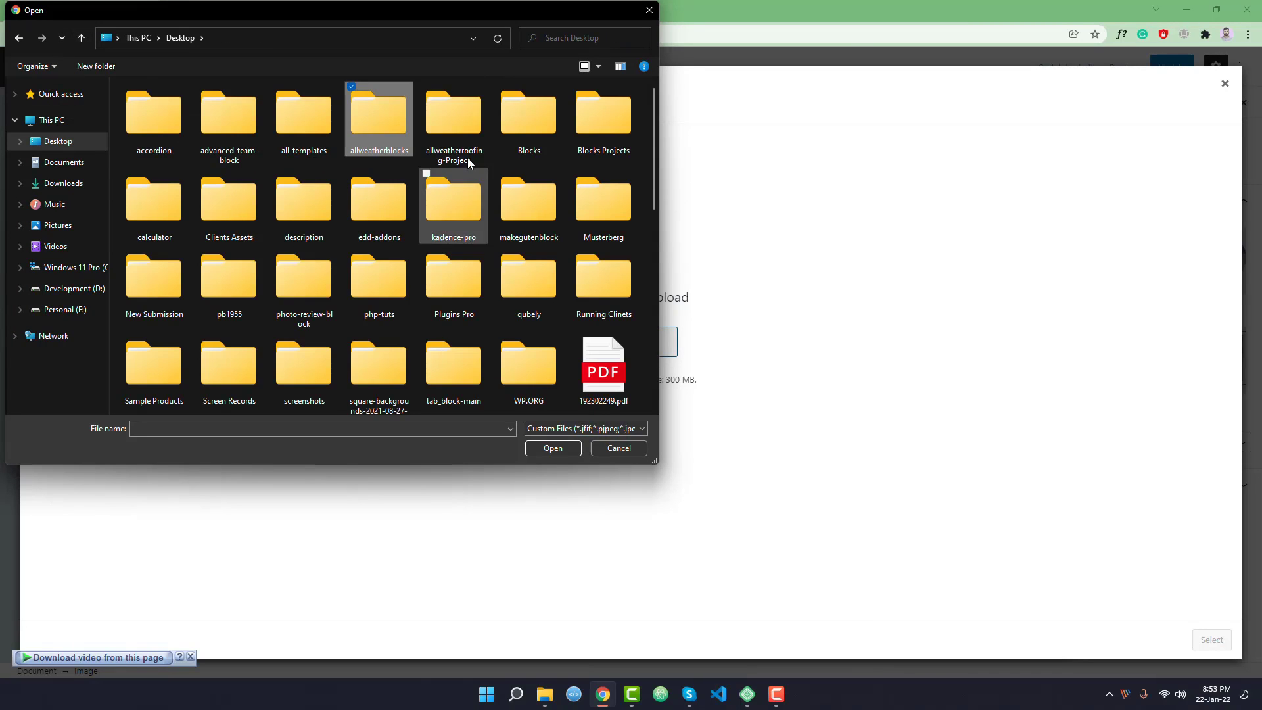
pyautogui.doubleClick(458, 116)
pyautogui.doubleClick(172, 132)
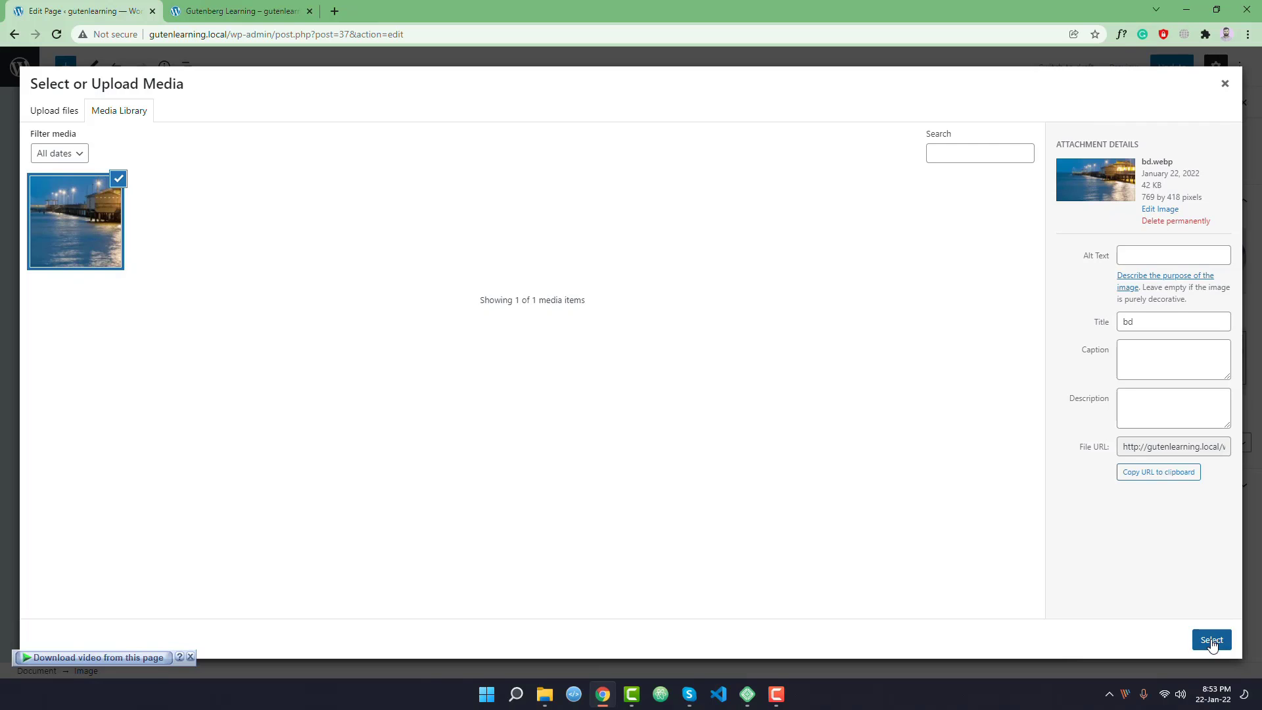
pyautogui.click(1211, 641)
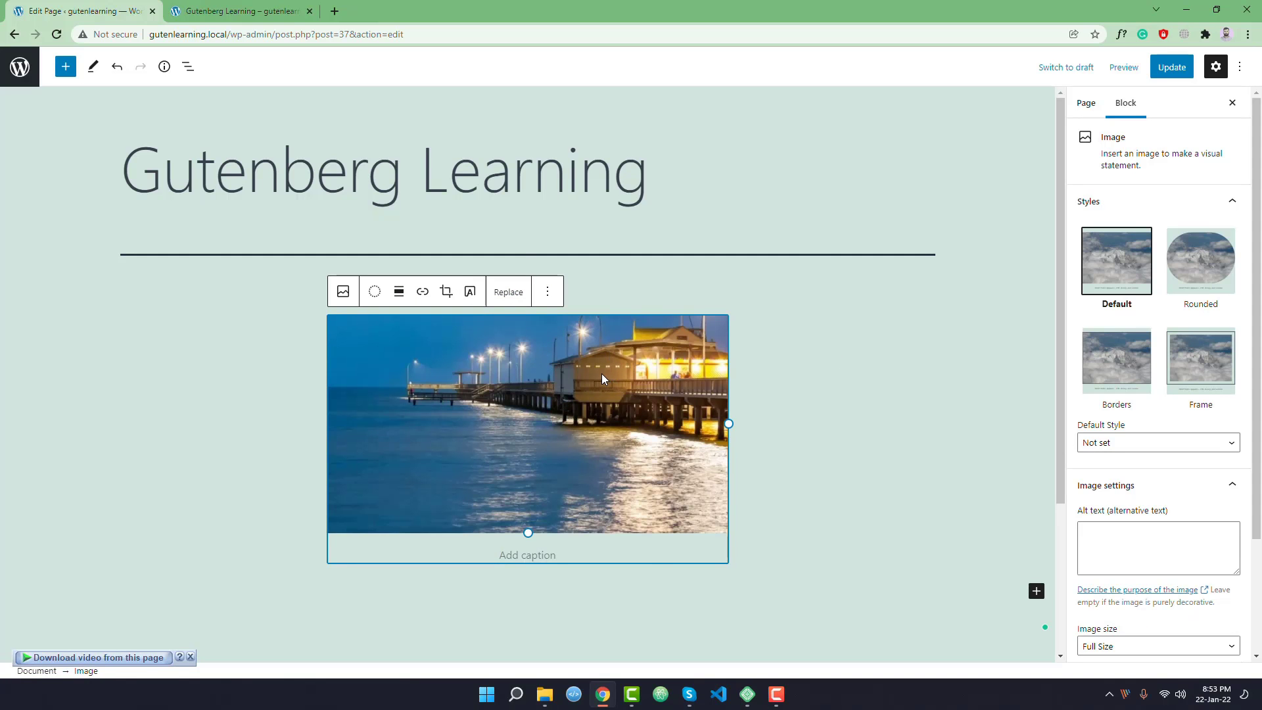
# Add text over the pier image so that it becomes a Cover block, and select the whole Cover block.
pyautogui.scroll(-2, 602, 373)
pyautogui.scroll(2, 561, 305)
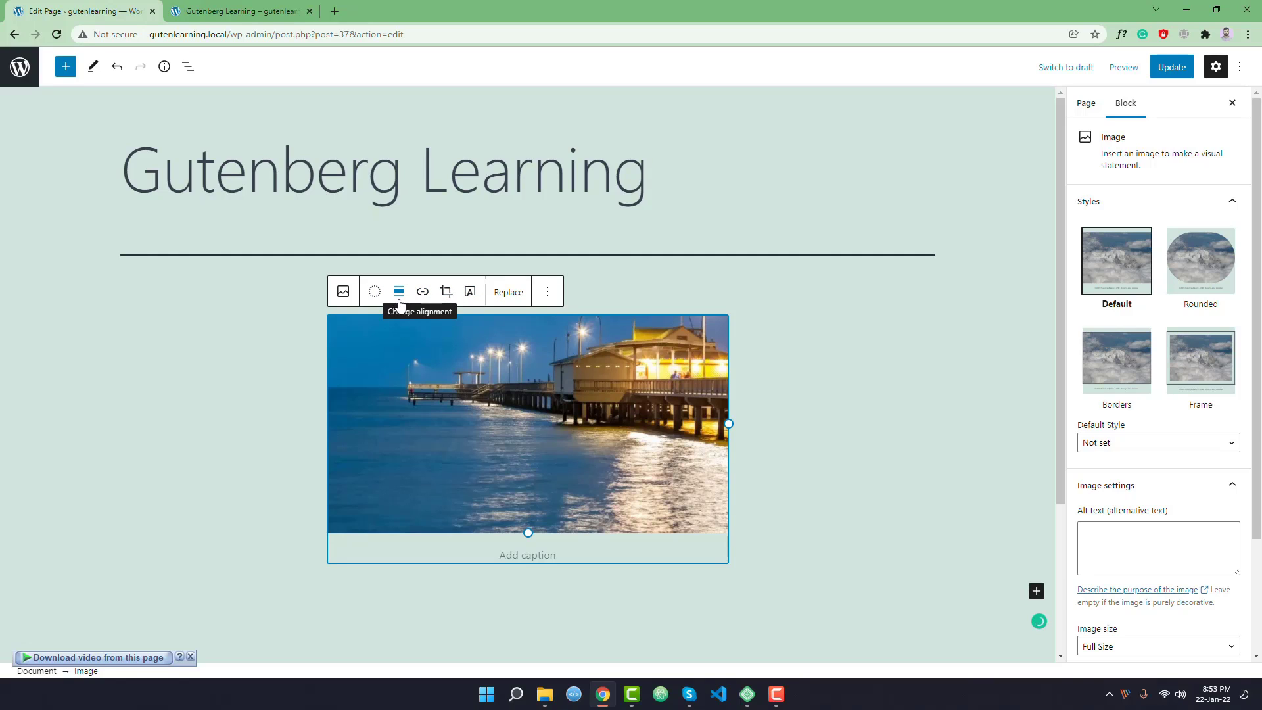
pyautogui.click(471, 294)
pyautogui.click(423, 465)
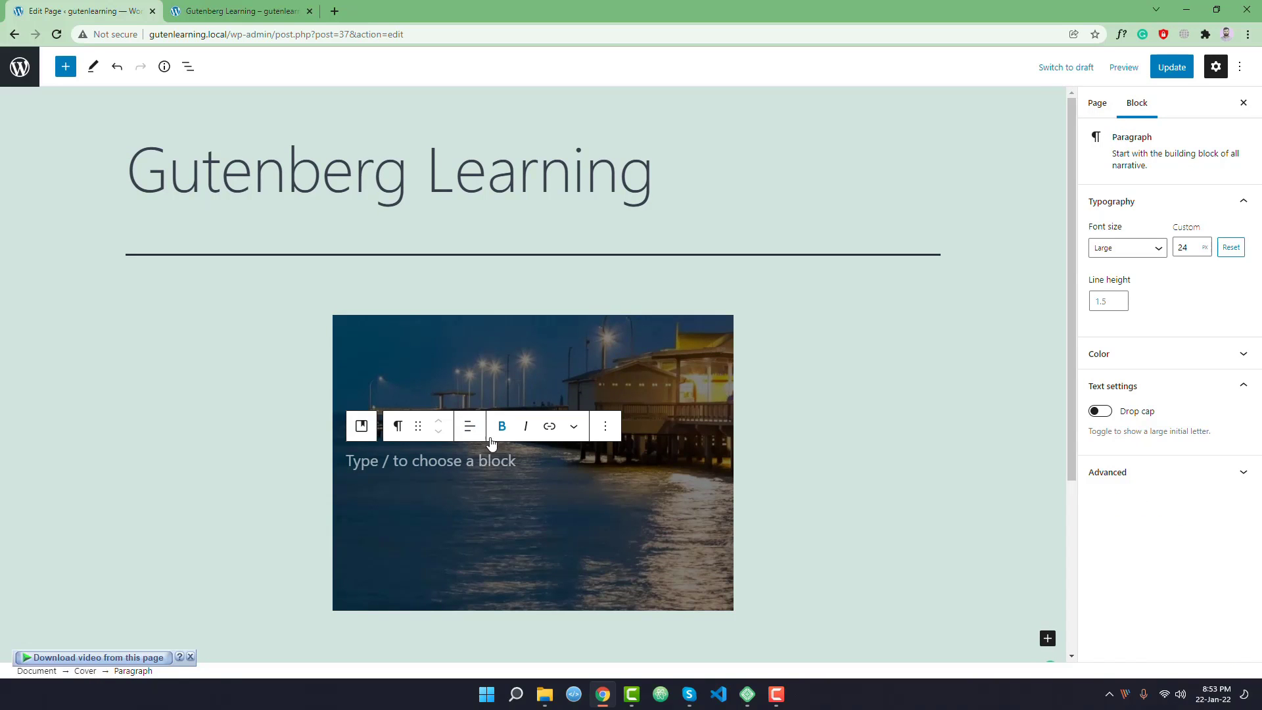
pyautogui.click(499, 352)
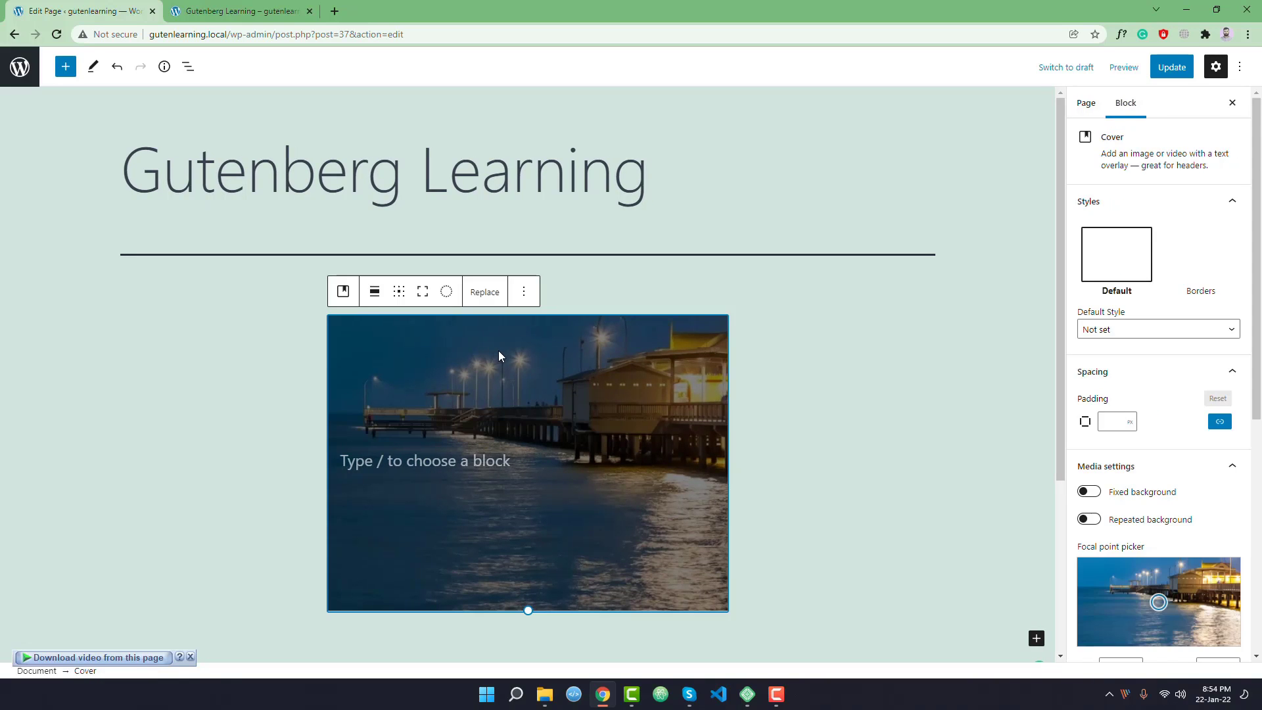
# Switch the Cover block to full height and back to its normal height.
pyautogui.click(444, 292)
pyautogui.click(423, 292)
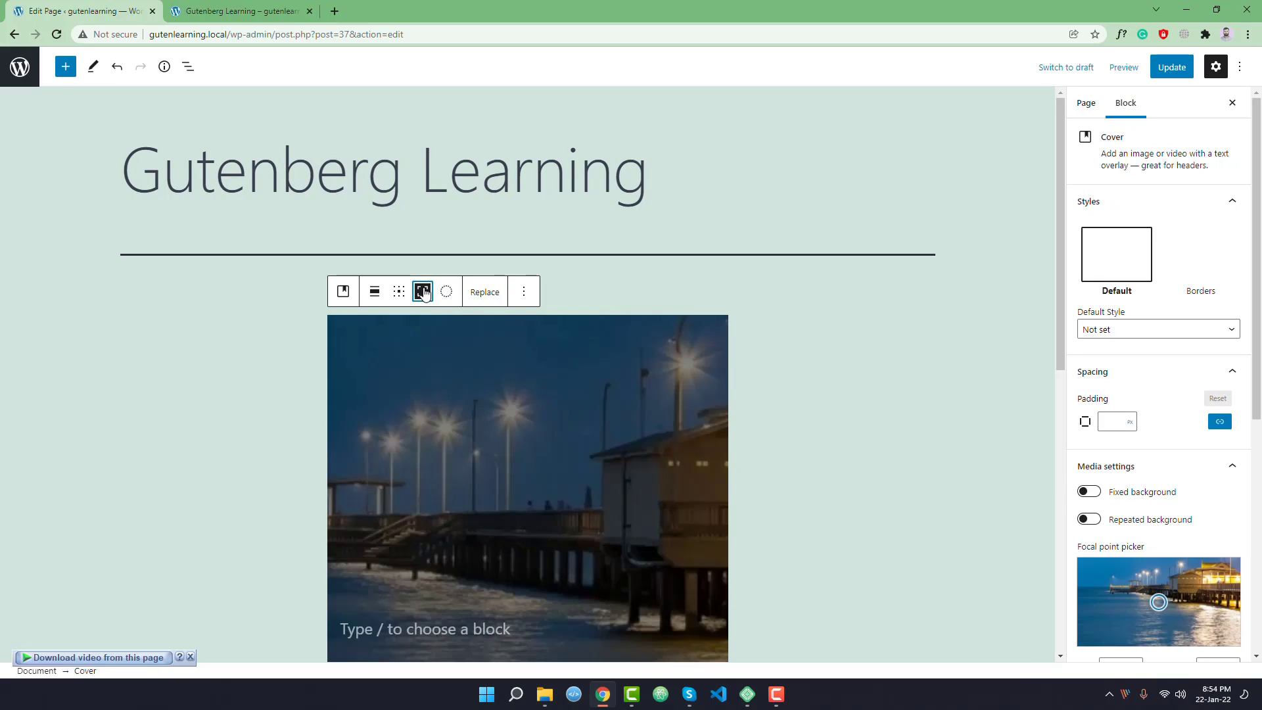
pyautogui.click(423, 292)
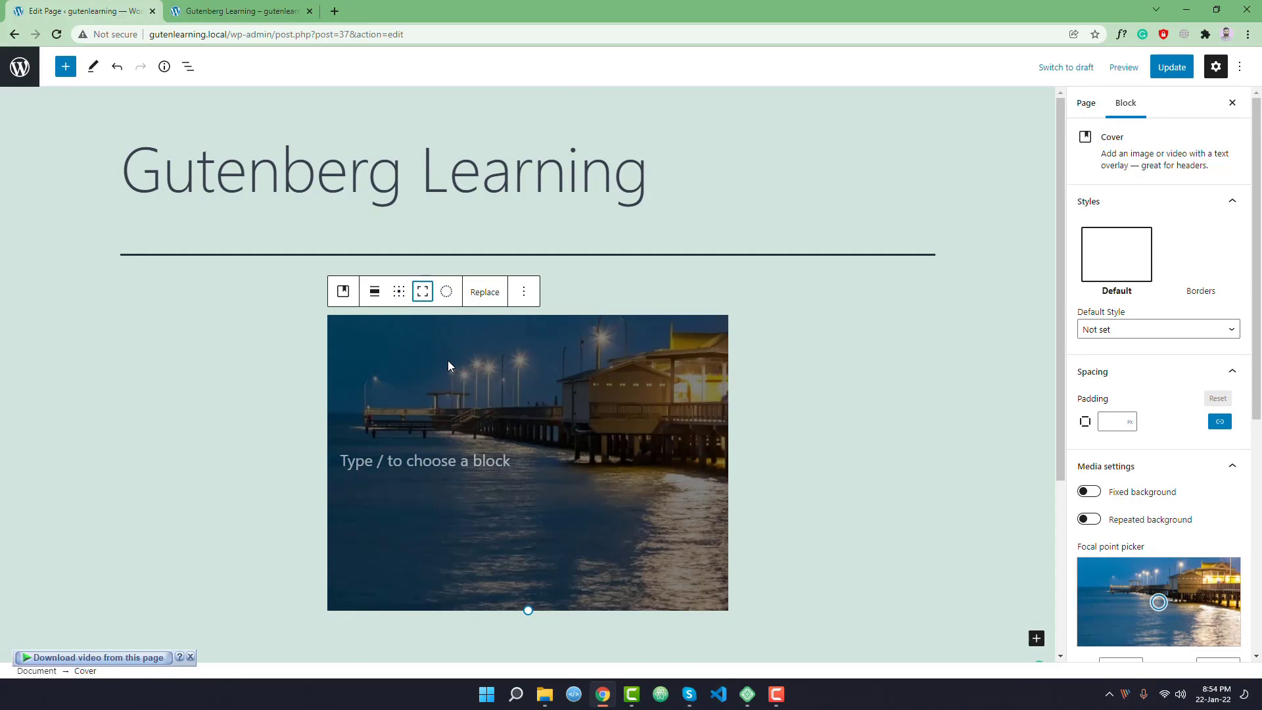
# Undo the Cover conversion so the pier picture is a plain Image block again, and view its image replacement options.
pyautogui.hotkey('ctrl', 'z')
pyautogui.hotkey('ctrl', 'z')
pyautogui.hotkey('ctrl', 'z')
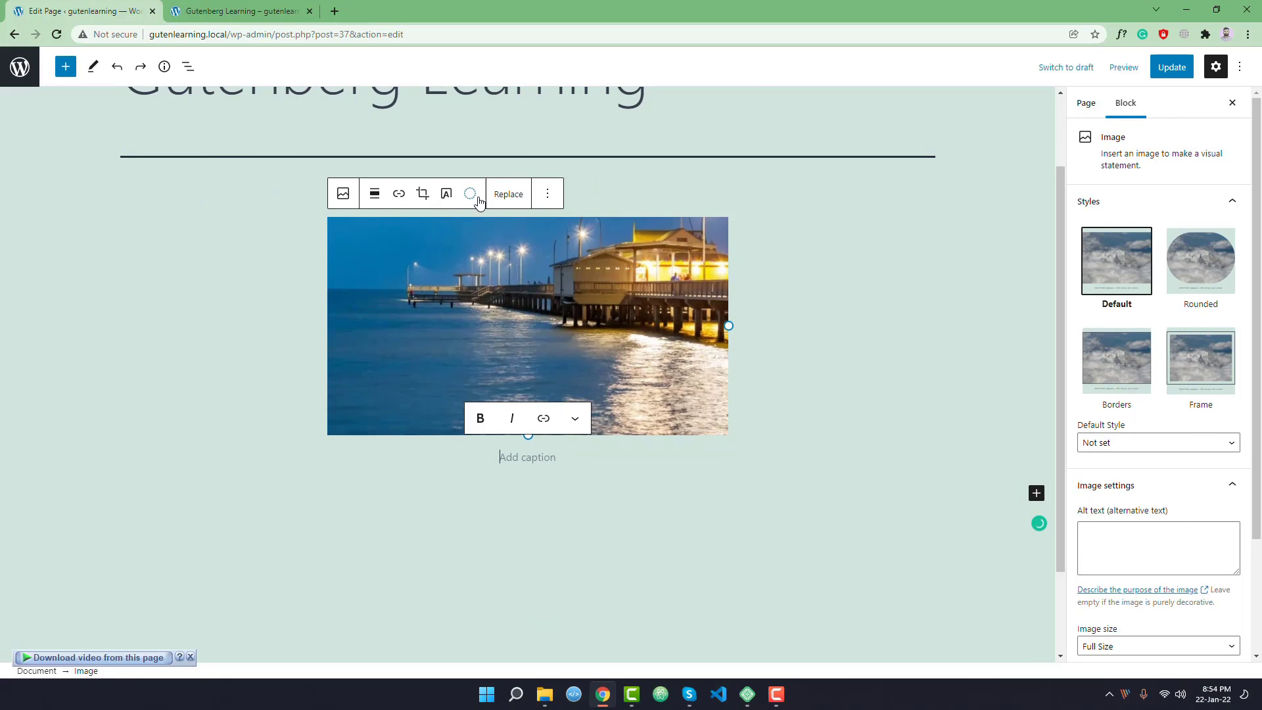
pyautogui.click(506, 196)
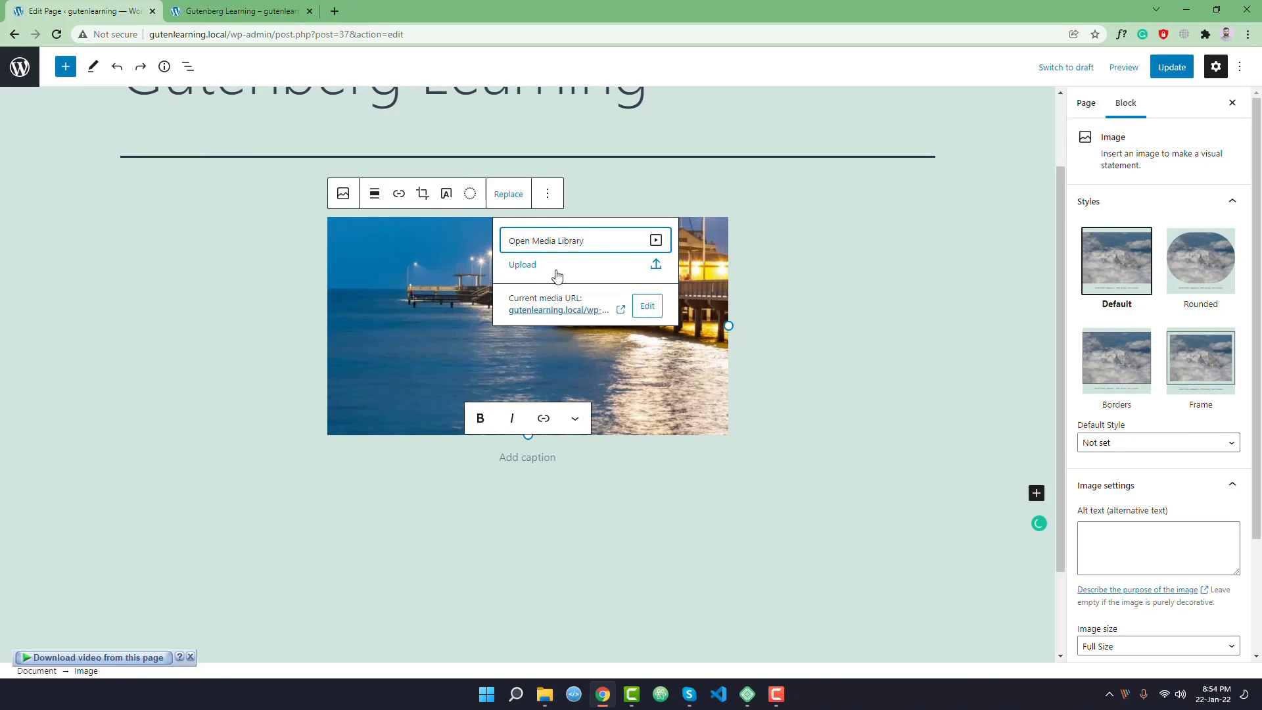
pyautogui.click(431, 270)
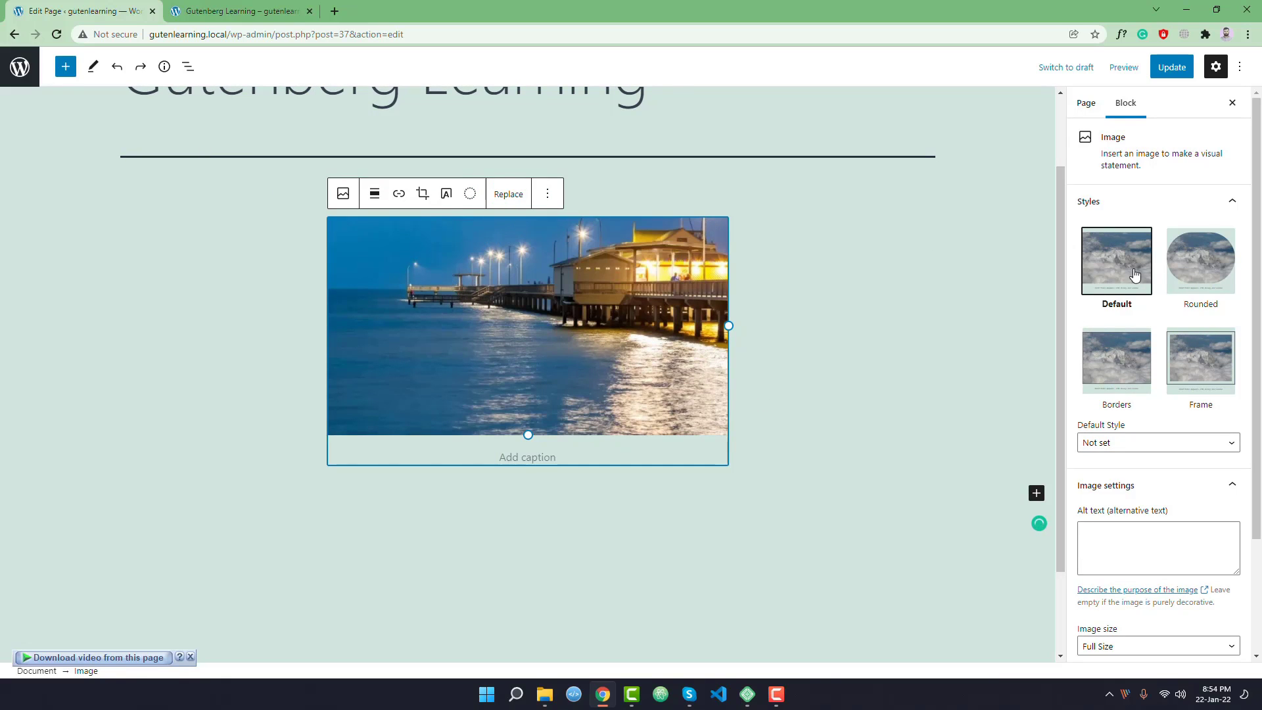
# Try the Rounded and Borders styles on the pier image and apply the Frame style, keeping the default style at Not set.
pyautogui.click(1146, 199)
pyautogui.click(1125, 237)
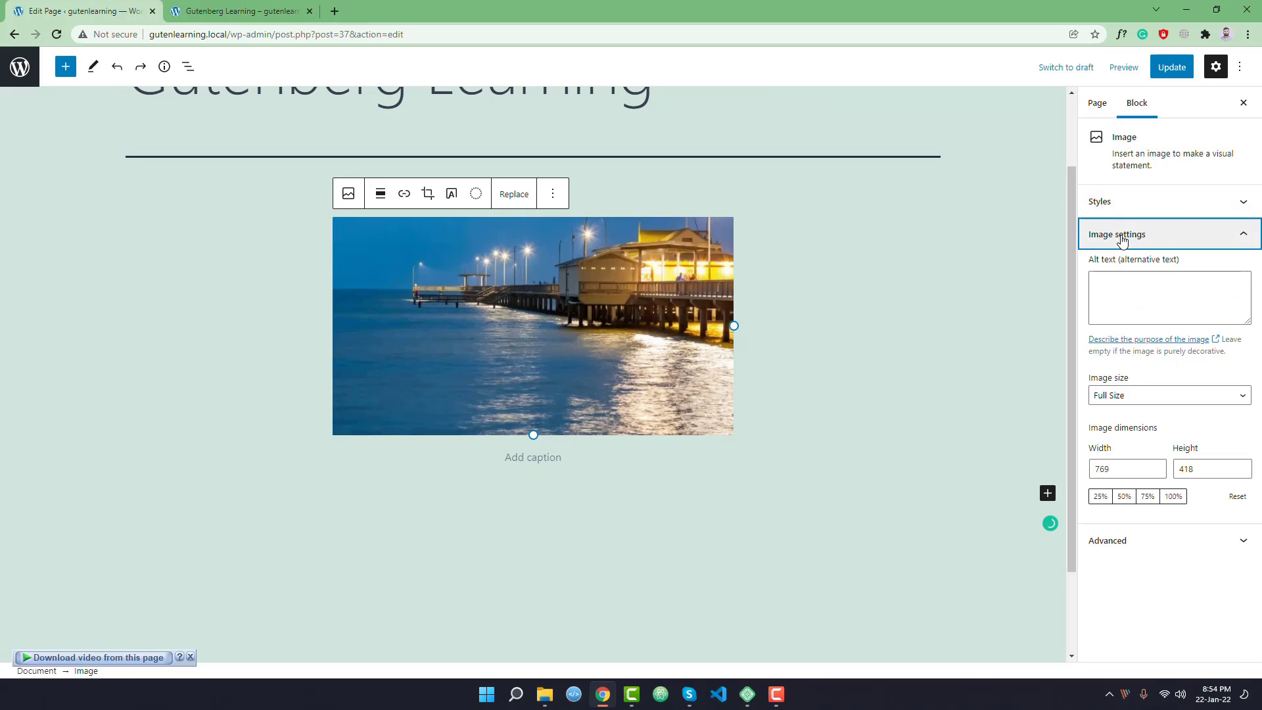
pyautogui.click(1110, 202)
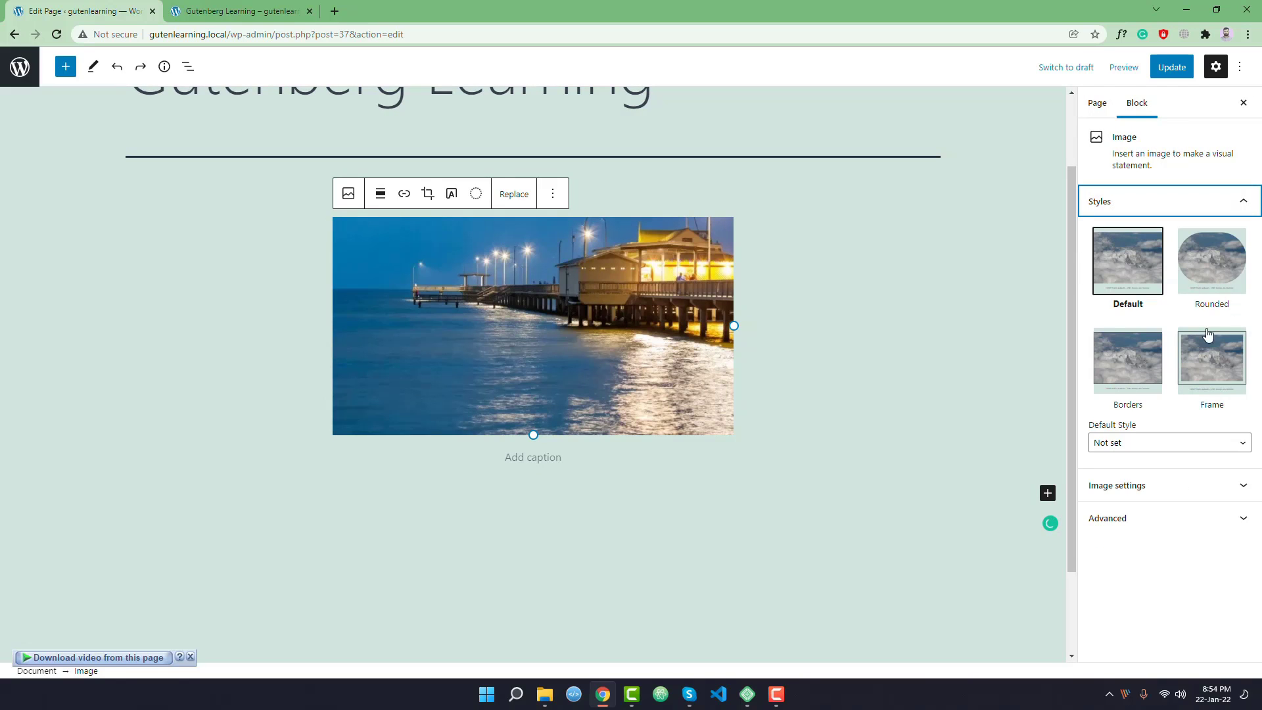
pyautogui.click(1202, 278)
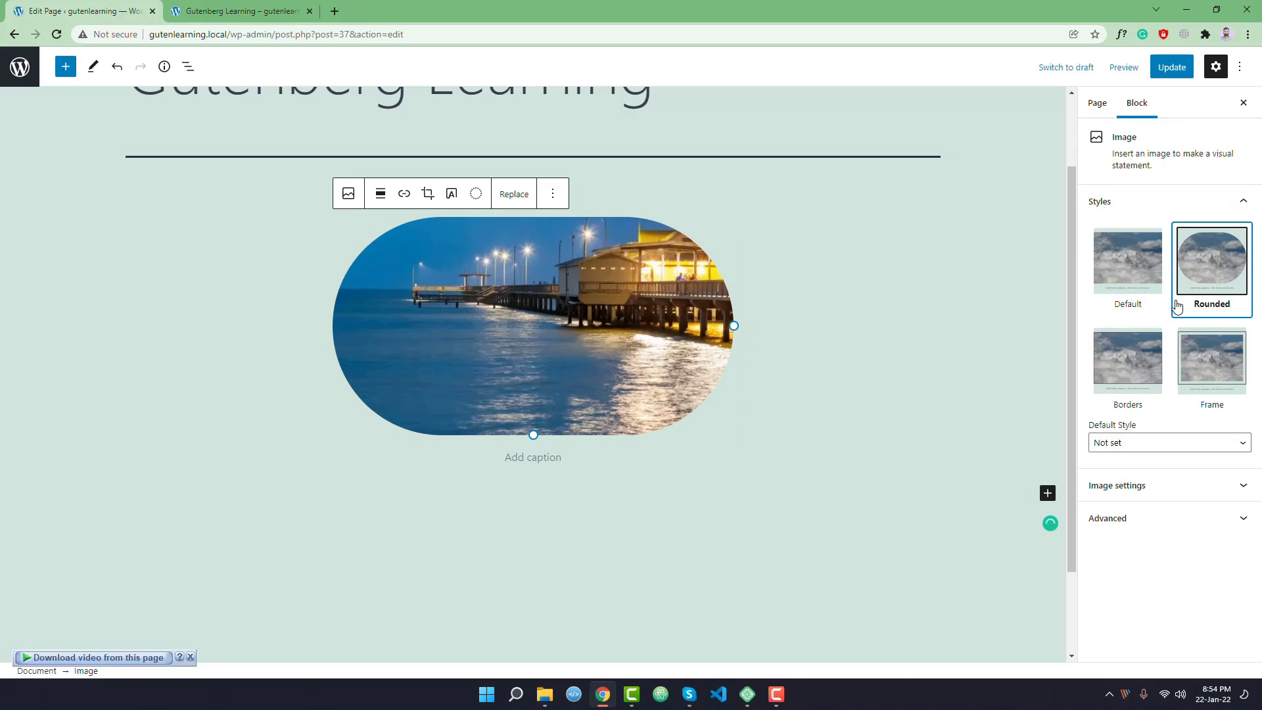
pyautogui.click(1146, 355)
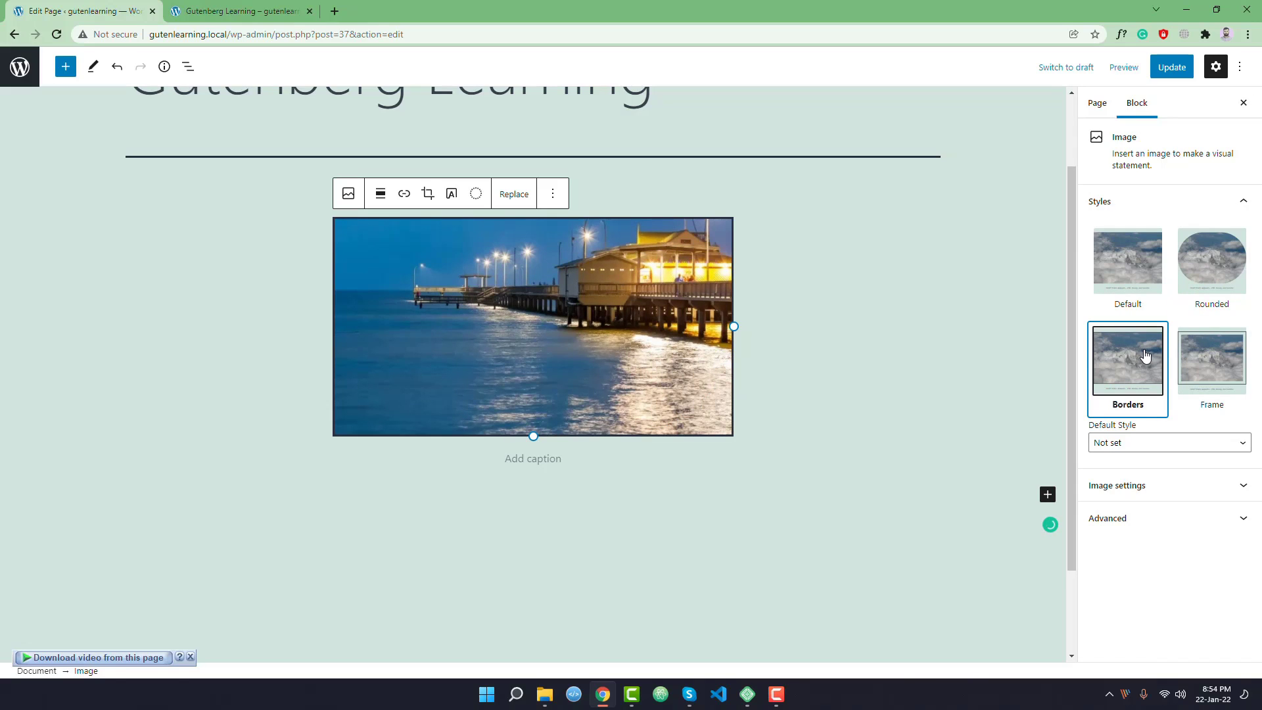
pyautogui.click(1197, 374)
pyautogui.click(1143, 451)
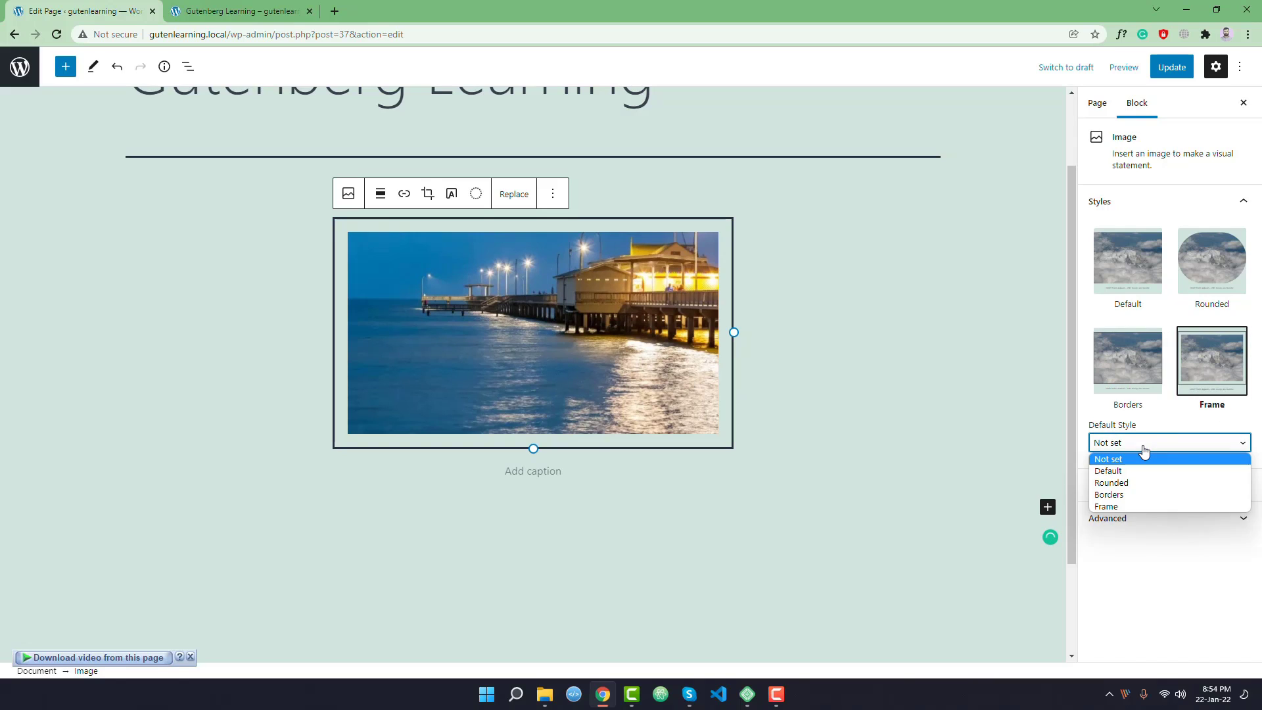
pyautogui.click(1144, 457)
pyautogui.click(1114, 209)
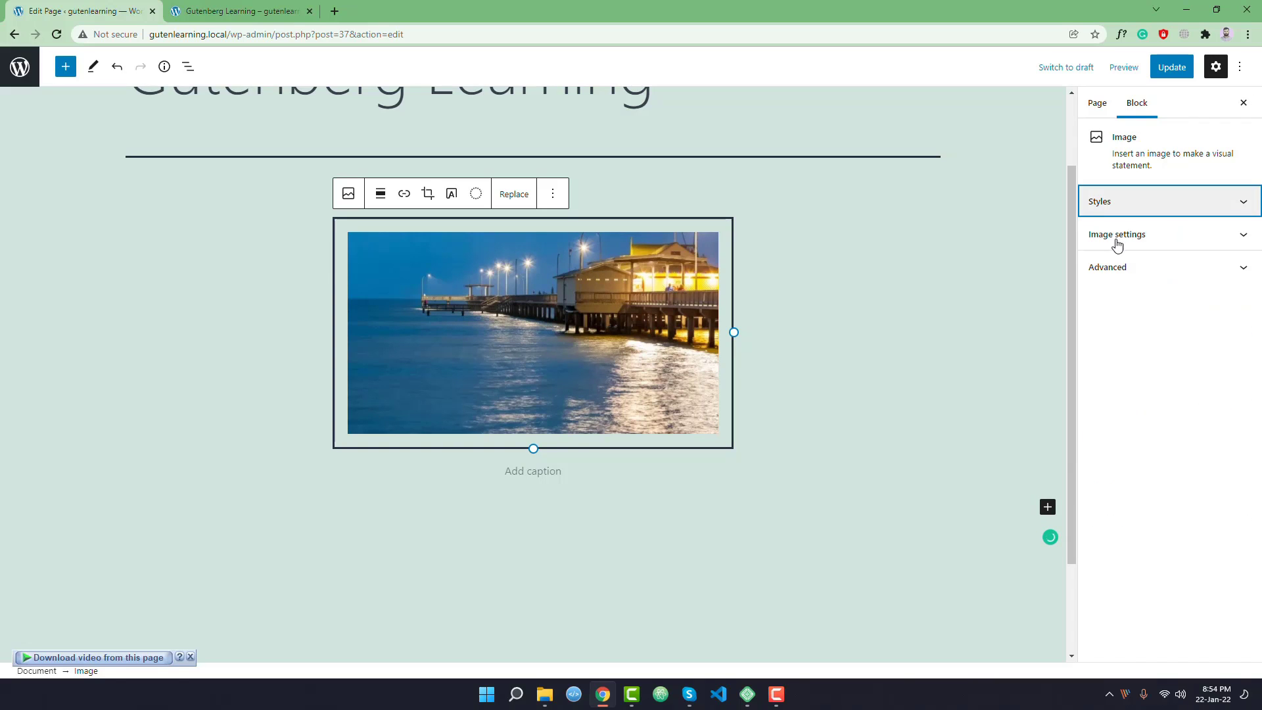
# Try the Medium and Thumbnail image sizes on the pier image and return it to Full Size.
pyautogui.click(1115, 235)
pyautogui.click(1139, 395)
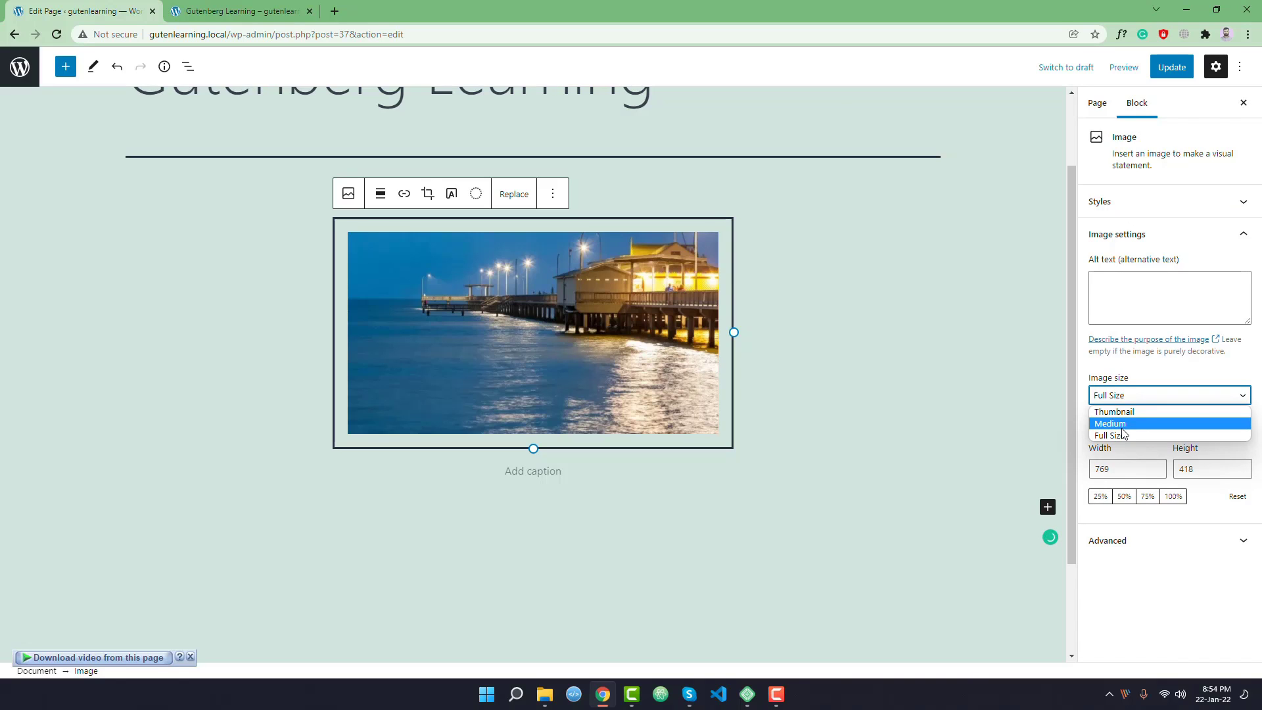
pyautogui.click(1118, 424)
pyautogui.click(1110, 397)
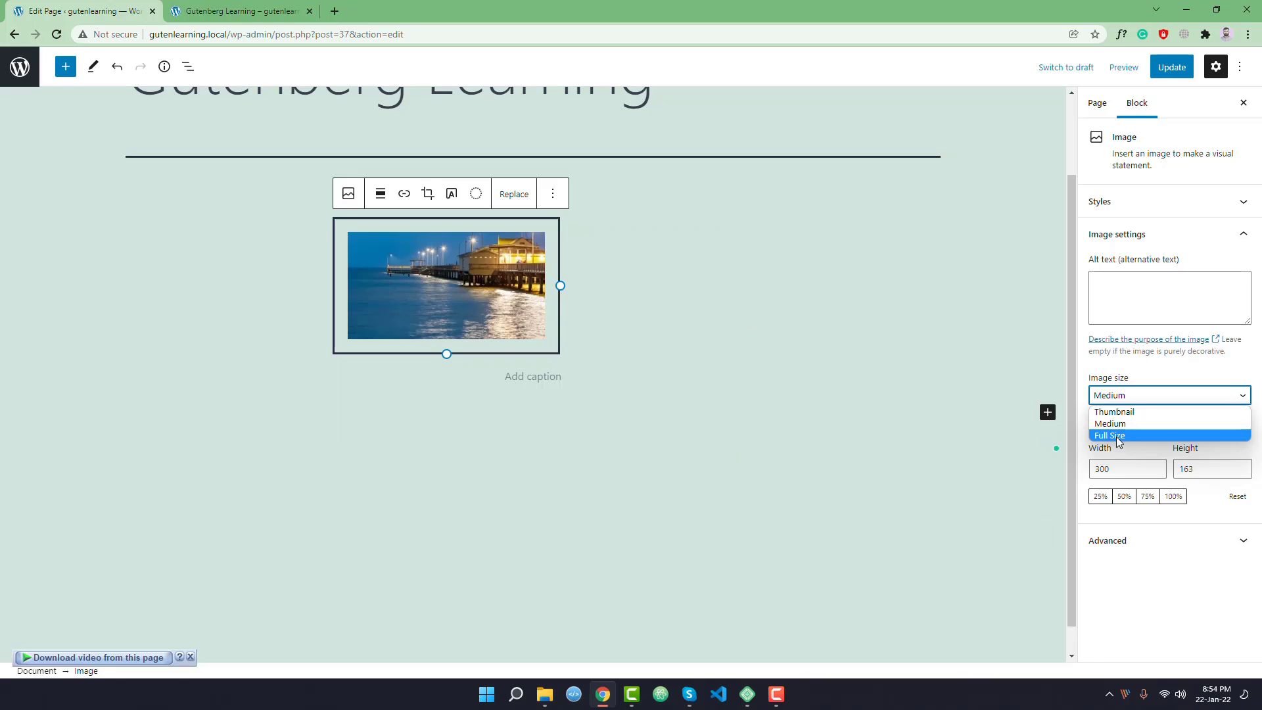
pyautogui.click(1120, 438)
pyautogui.click(1132, 401)
pyautogui.click(1117, 410)
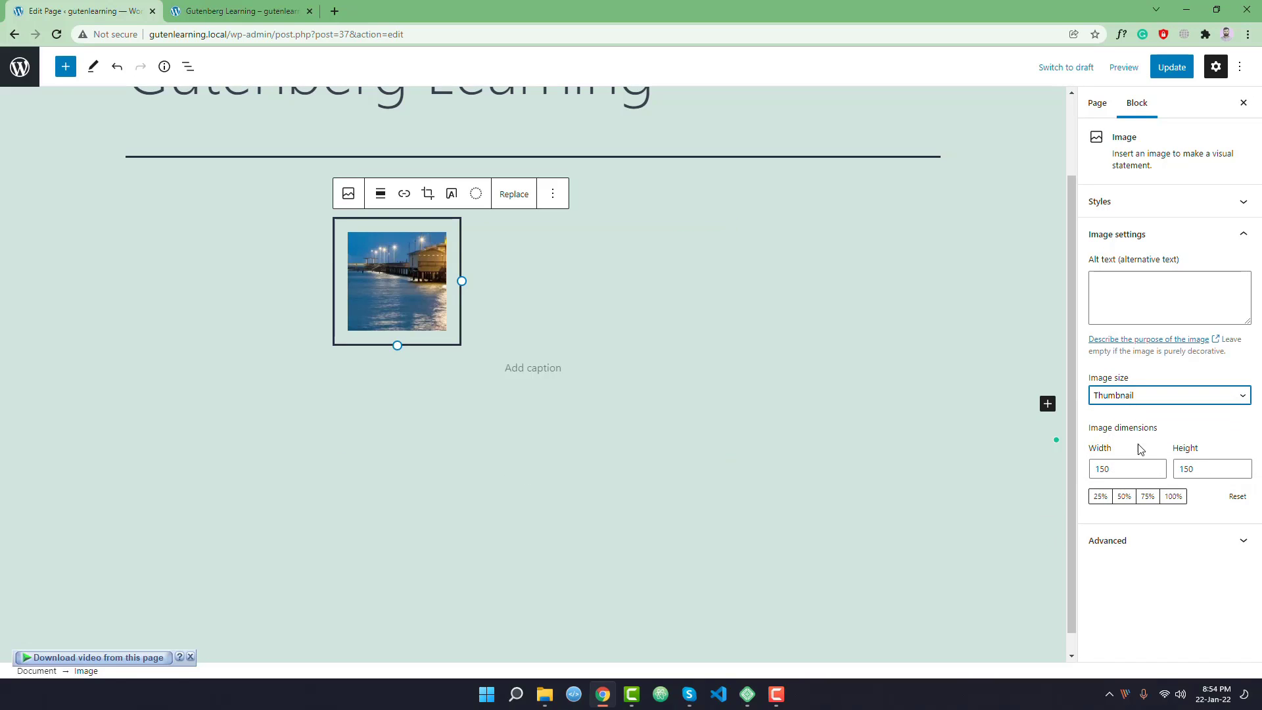
pyautogui.click(1124, 396)
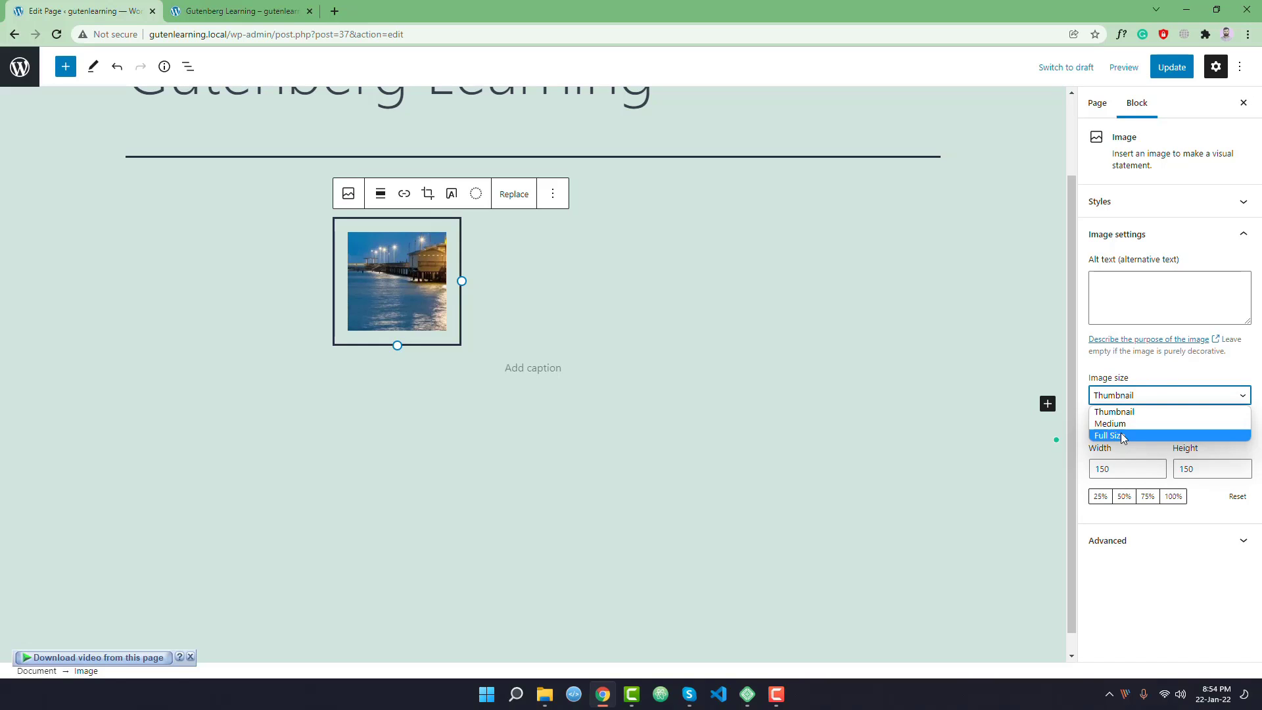
pyautogui.click(1119, 436)
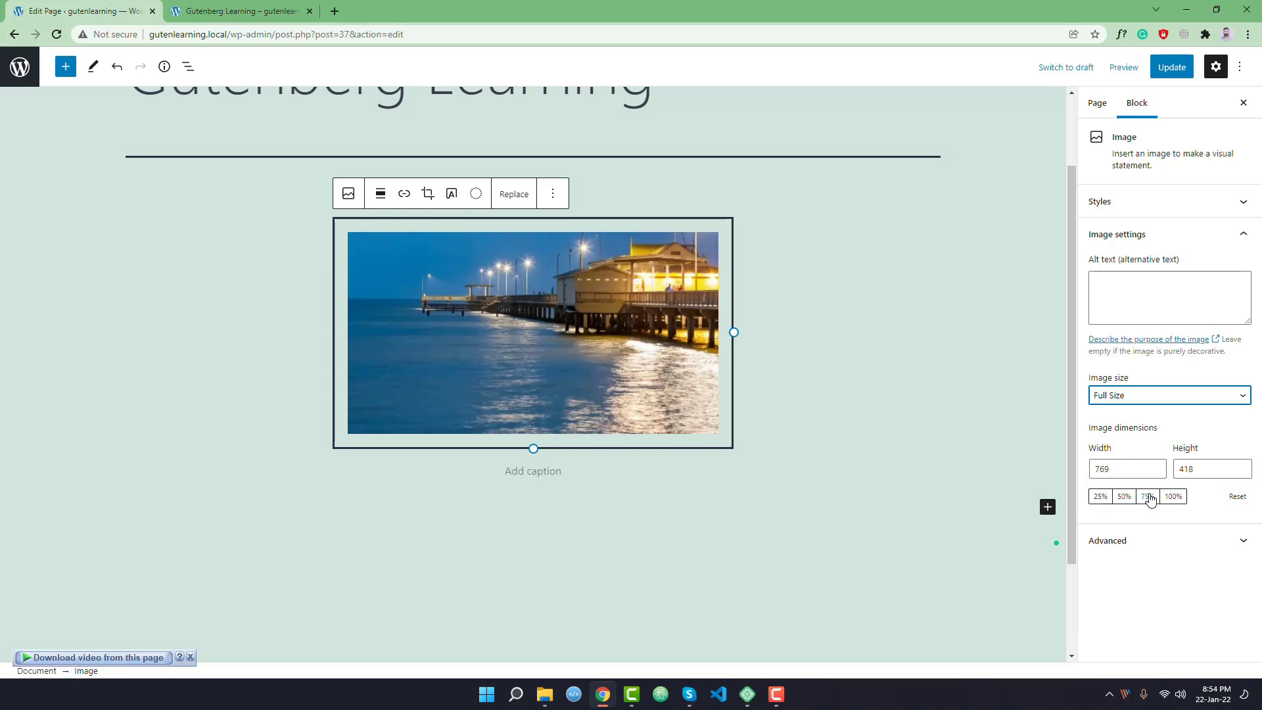
# Scale the image to 50% and 100% of its dimensions, and reset the dimensions.
pyautogui.click(1123, 497)
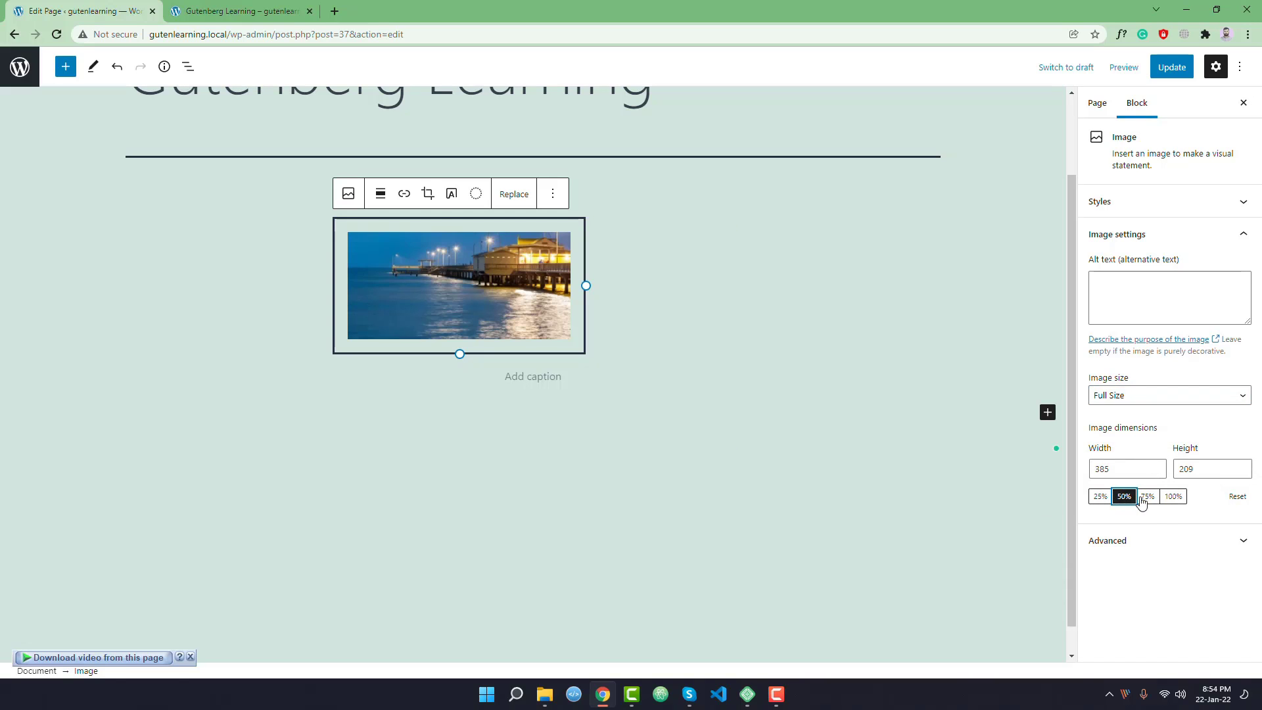
pyautogui.click(1174, 497)
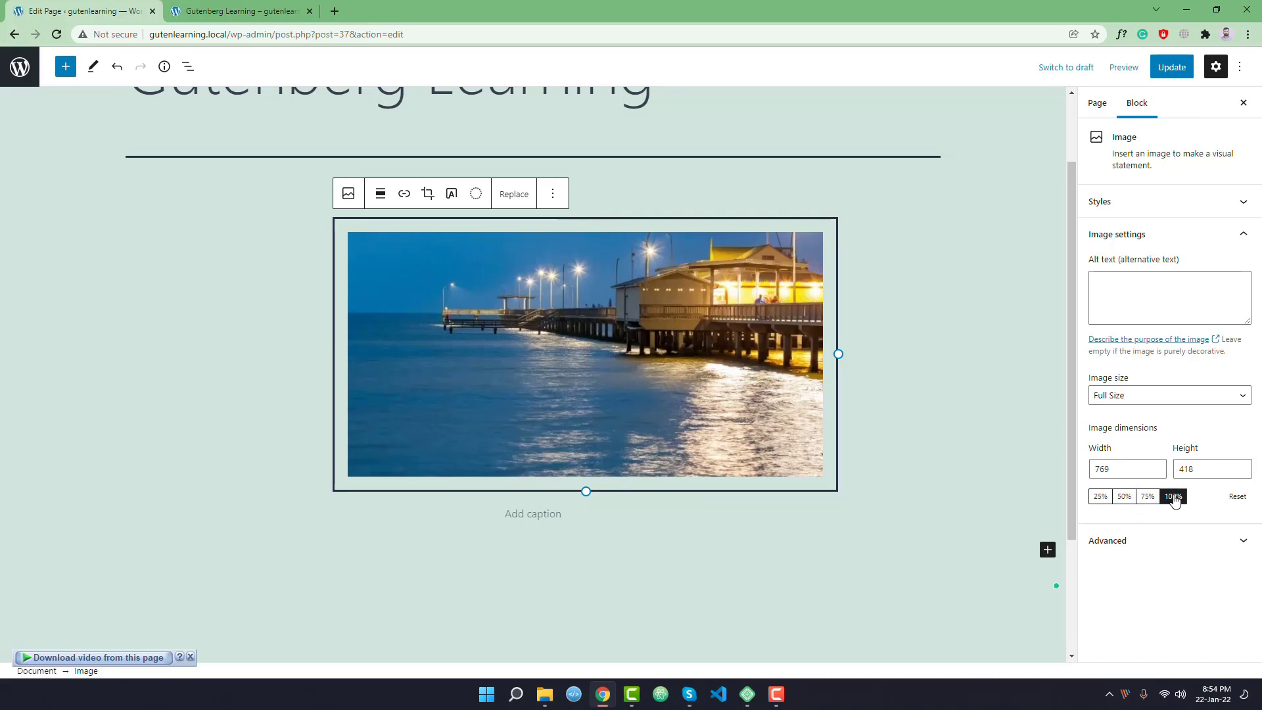
pyautogui.click(1234, 501)
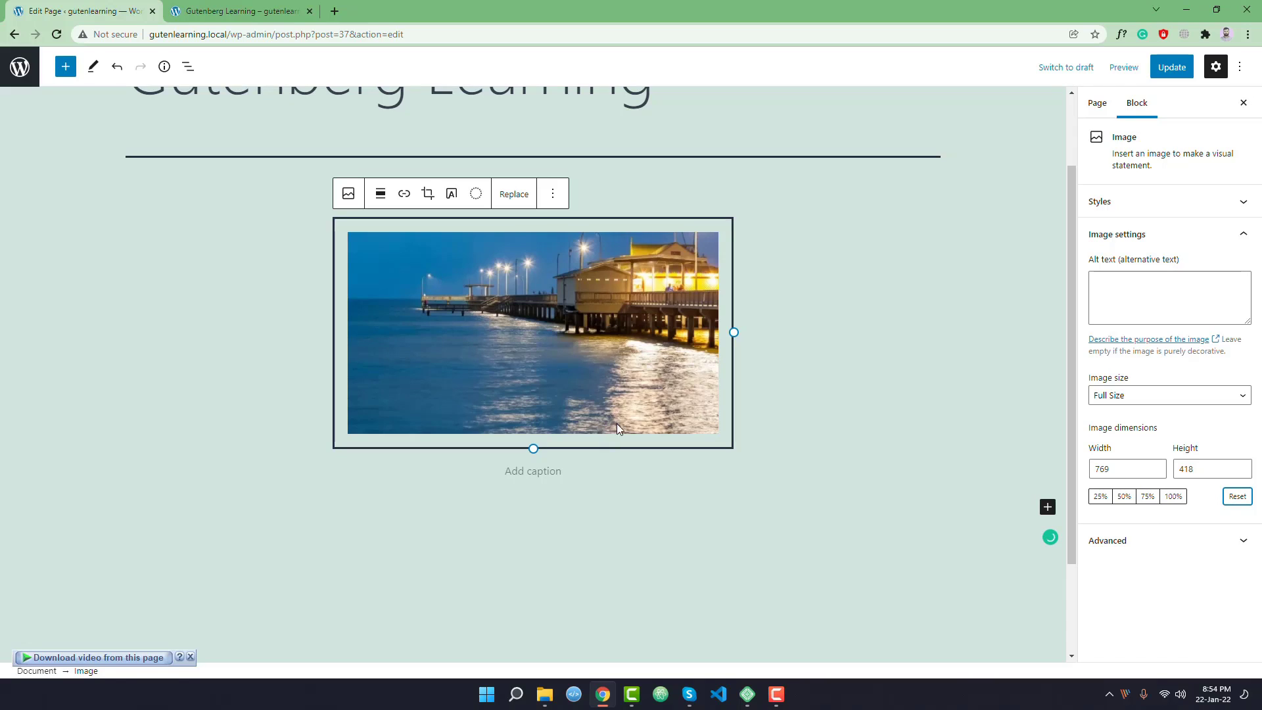
# Shrink the pier image freehand to about 579 by 313 pixels, keeping the image size at Full Size.
pyautogui.click(1103, 290)
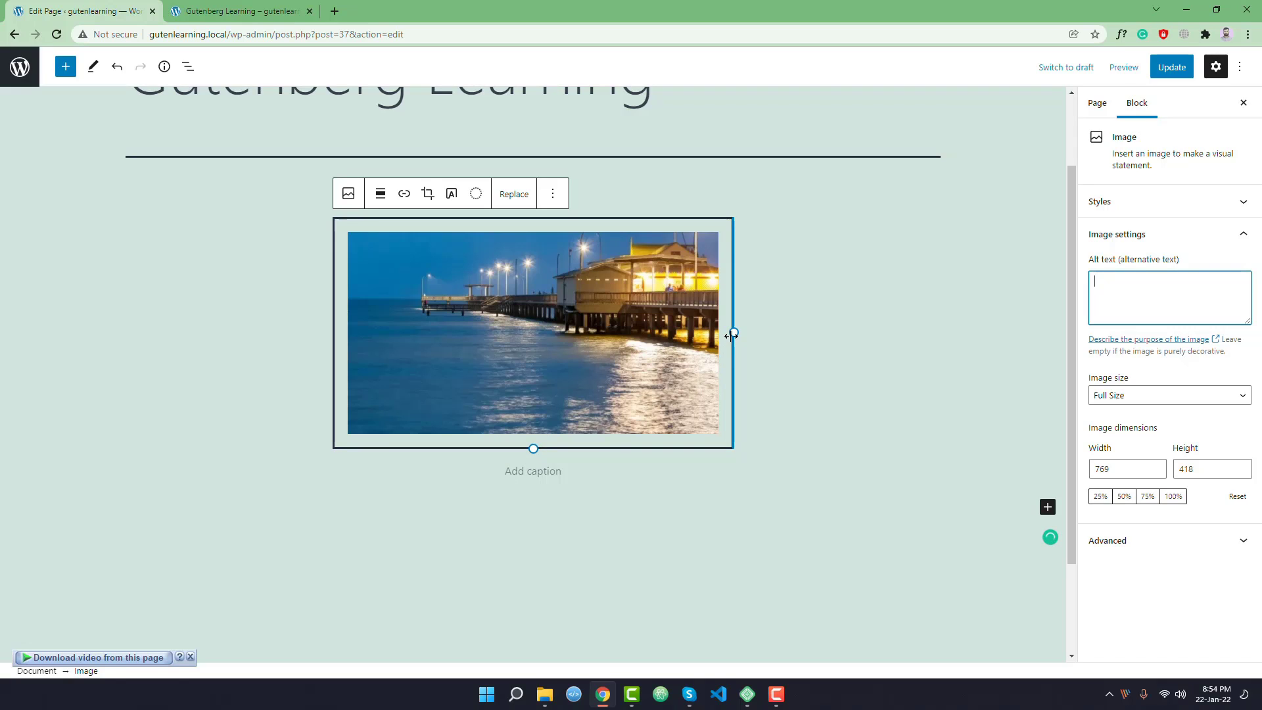
pyautogui.moveTo(732, 333); pyautogui.dragTo(711, 363)
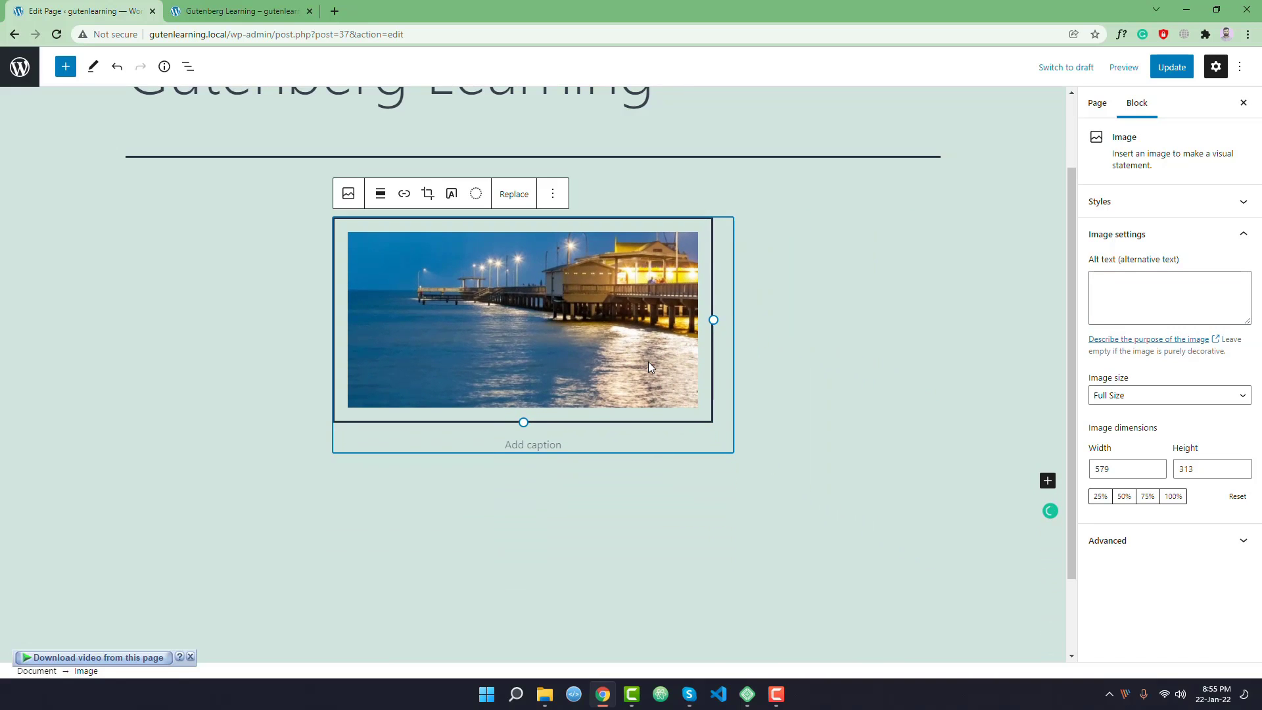
pyautogui.click(1133, 397)
pyautogui.click(1127, 434)
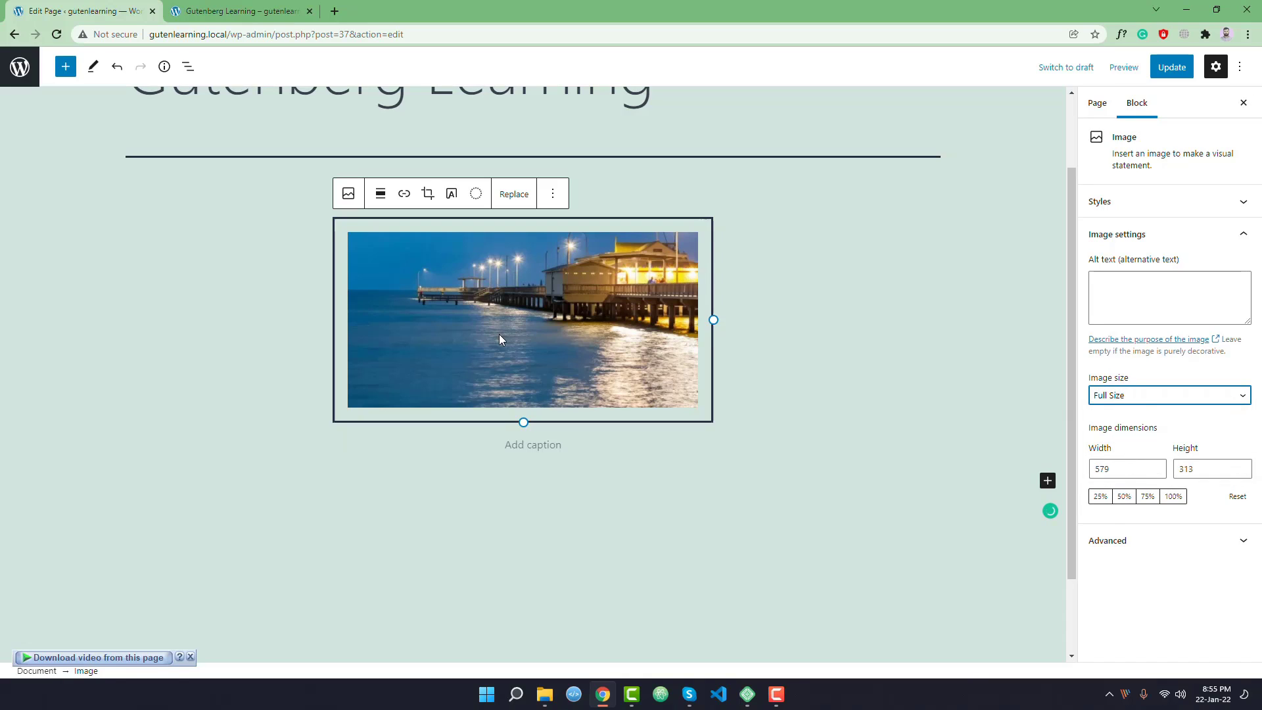
# Caption the pier image "My Dream Place".
pyautogui.click(532, 450)
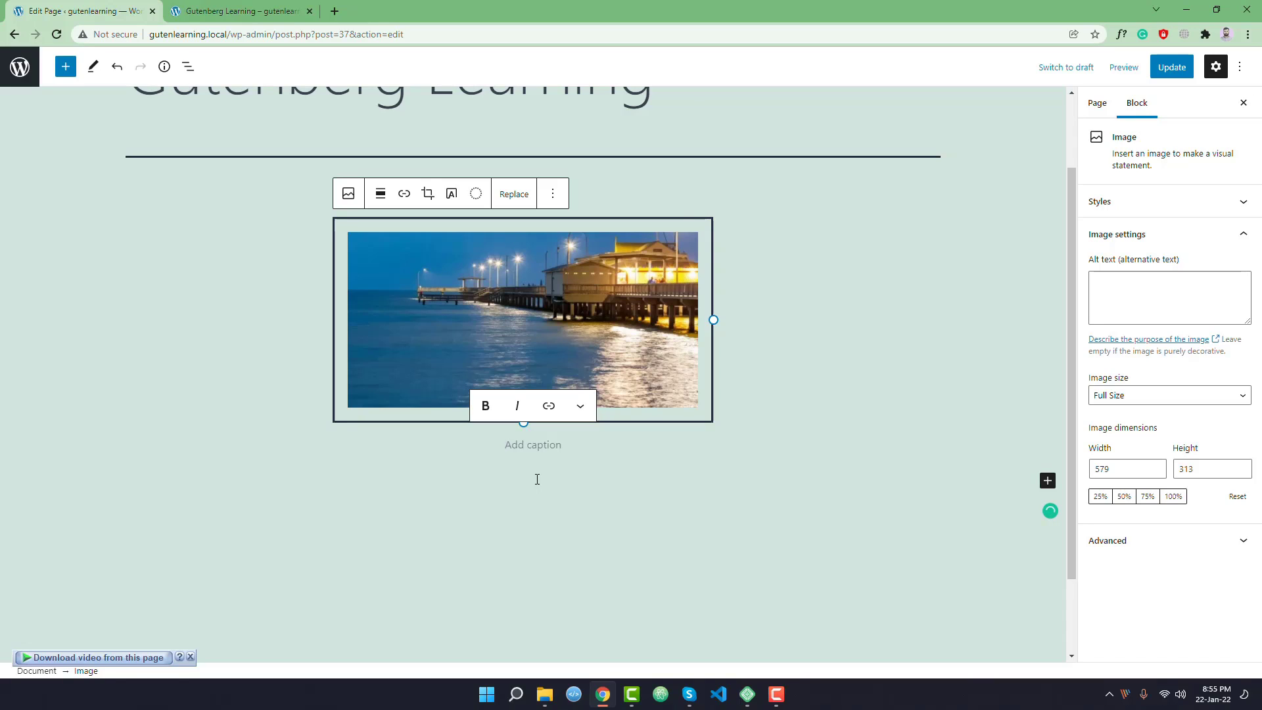
pyautogui.write('My Dream')
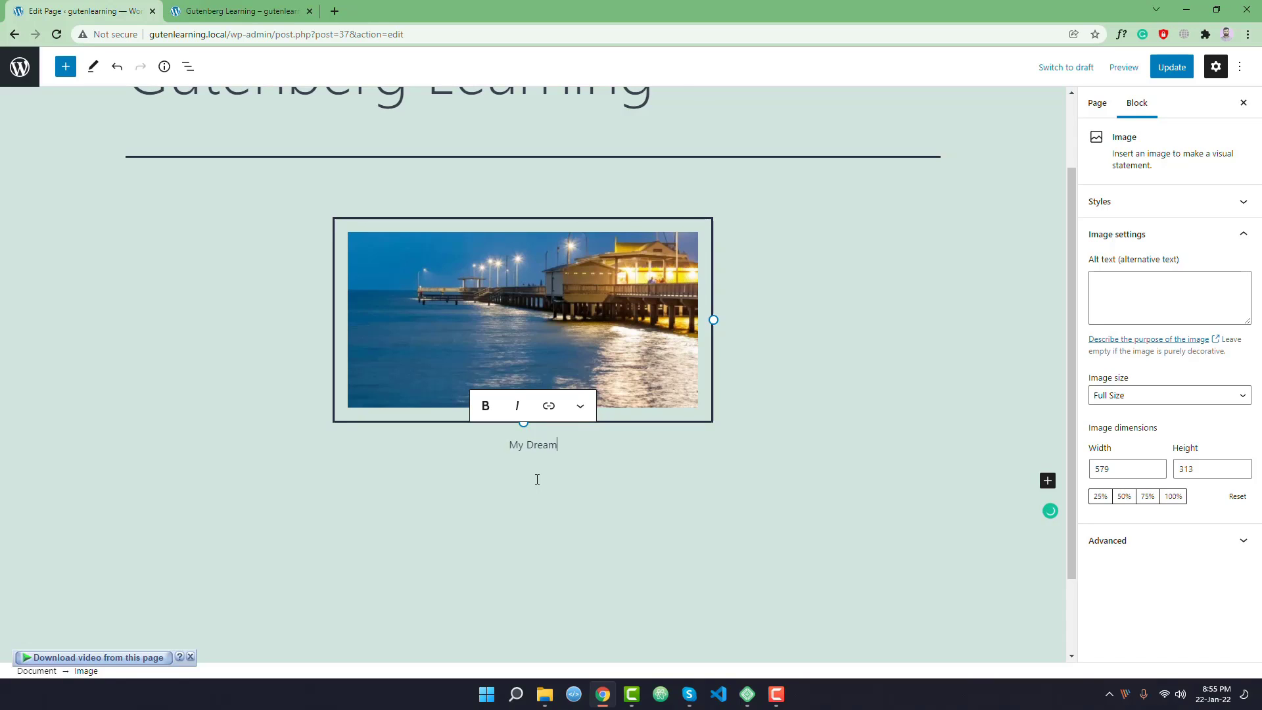
pyautogui.write(' Place')
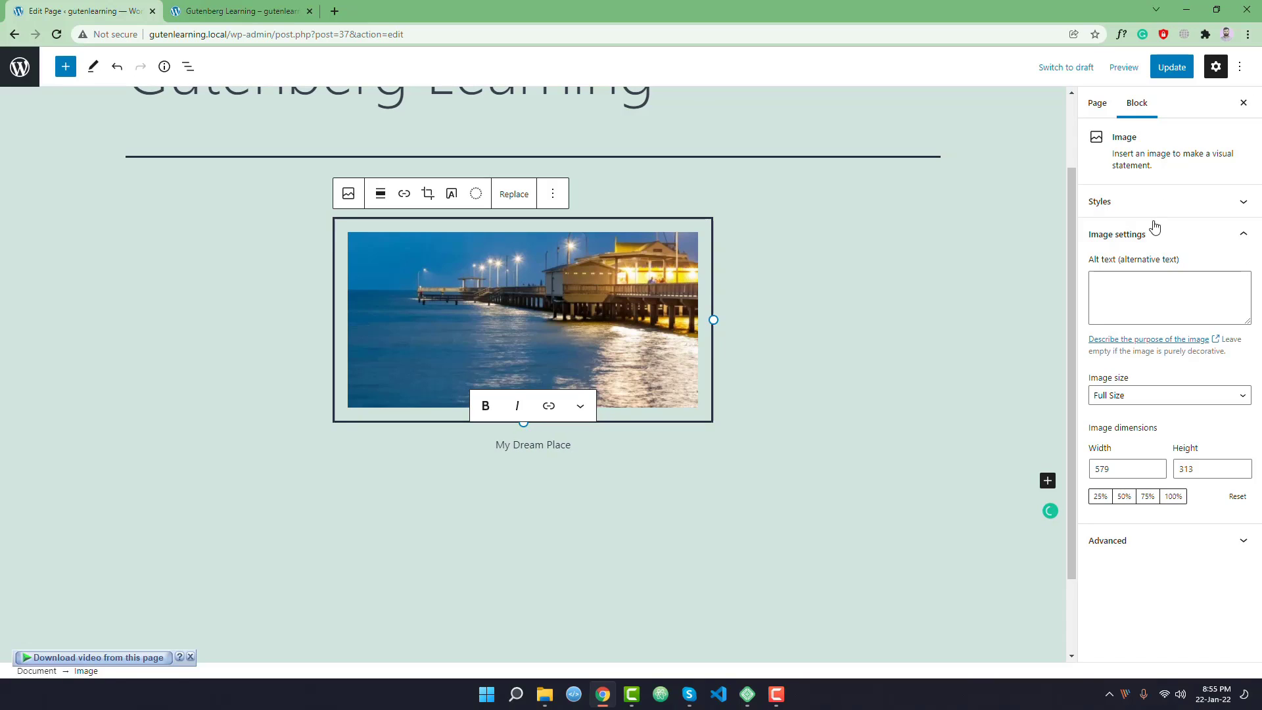
# Update the page, check the framed image on the reloaded live page, and return to the editor.
pyautogui.click(1177, 68)
pyautogui.click(234, 11)
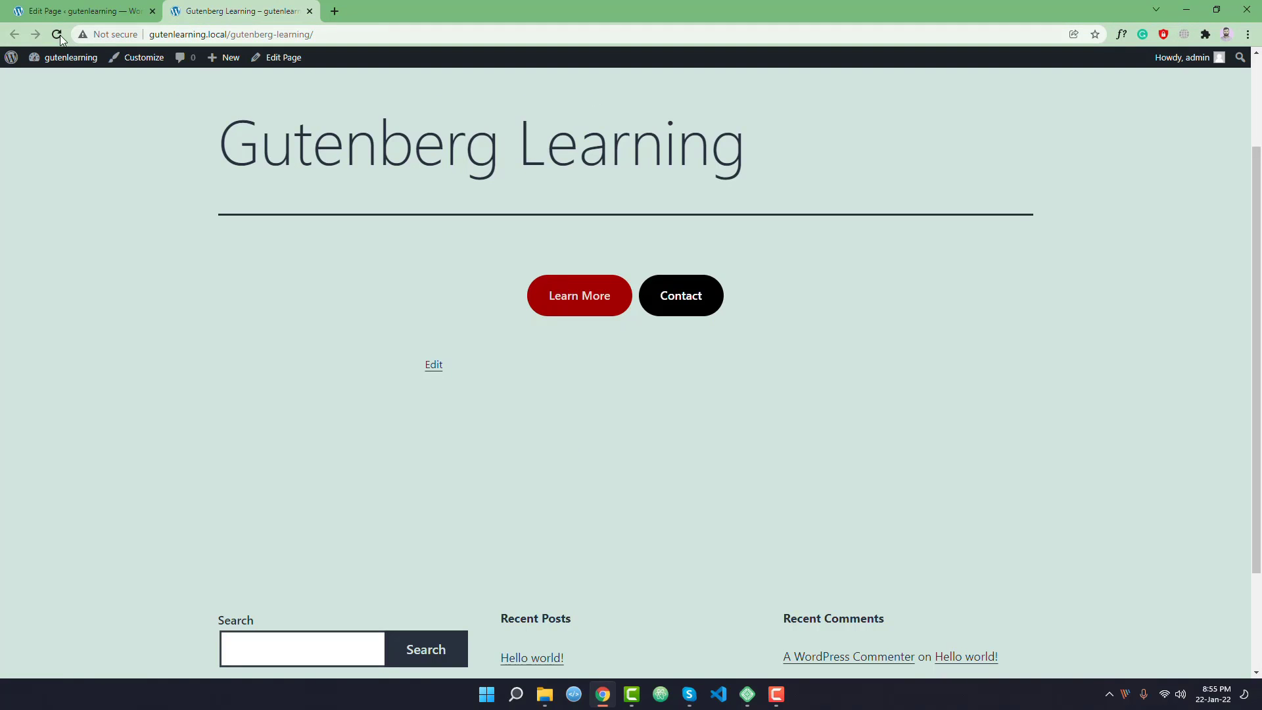
pyautogui.click(56, 34)
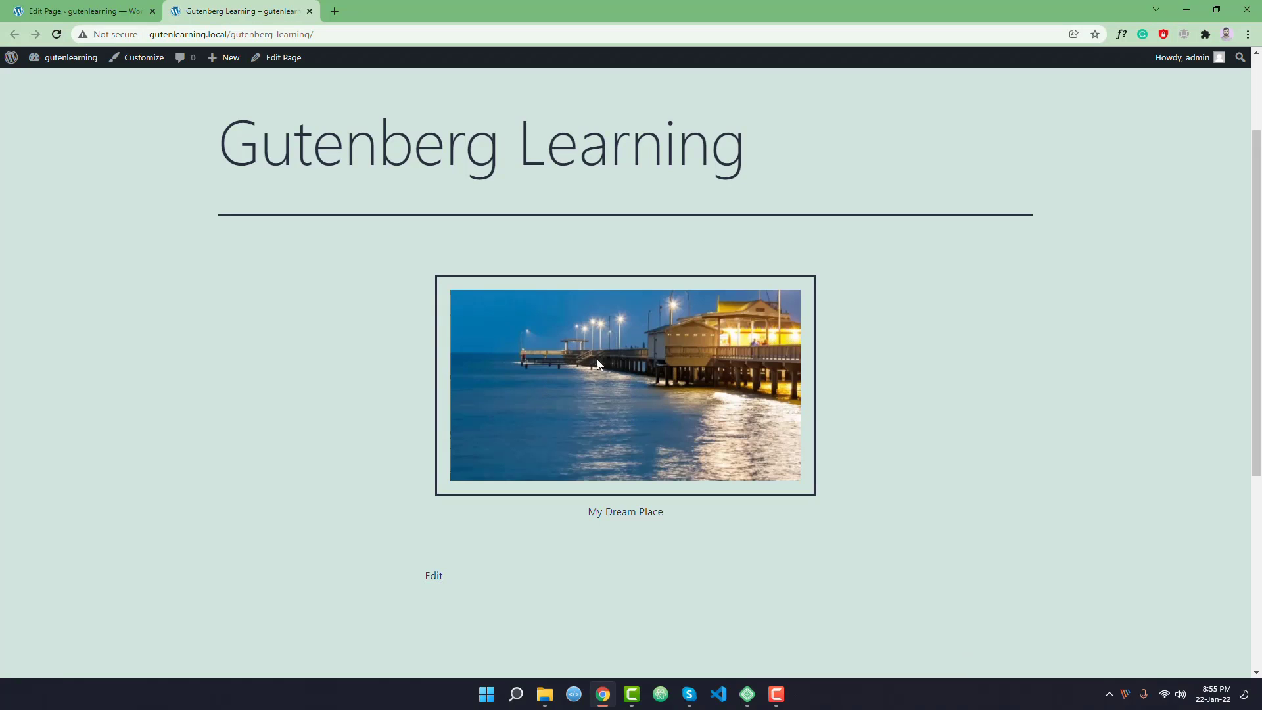
pyautogui.click(97, 11)
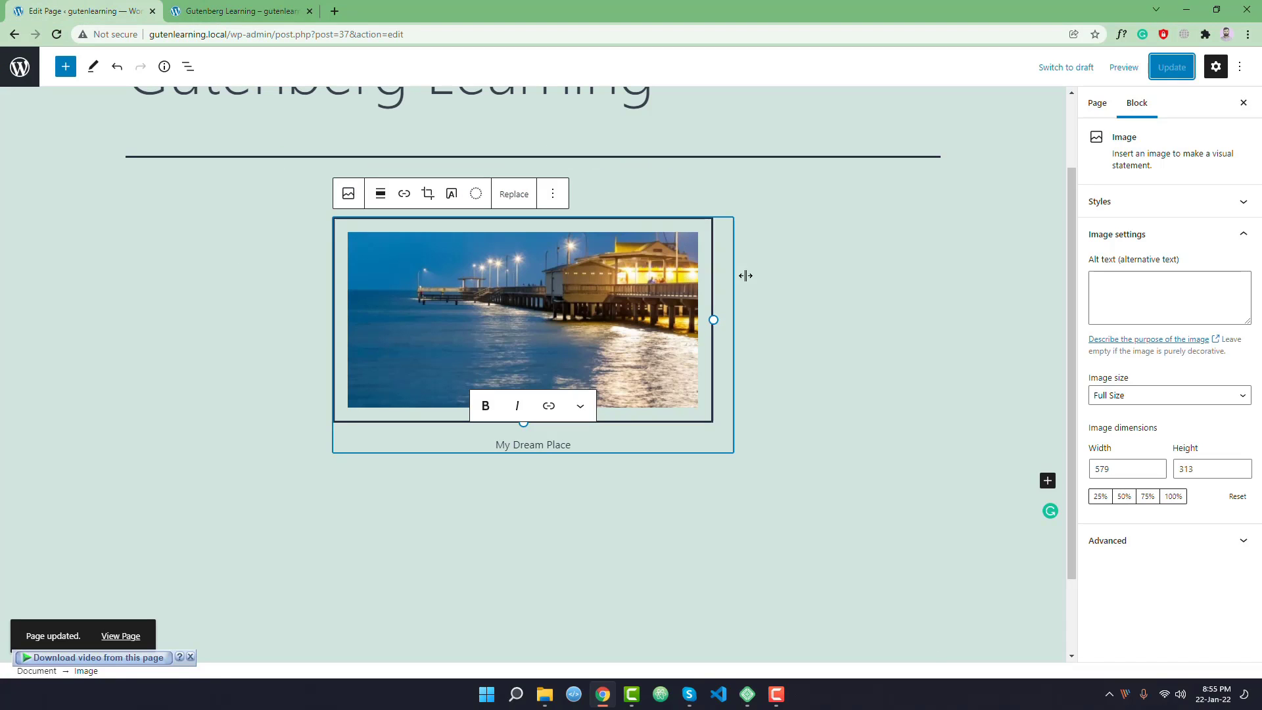
# Try the Borders and Frame styles on the image, apply the Rounded style, and update the page.
pyautogui.click(1177, 203)
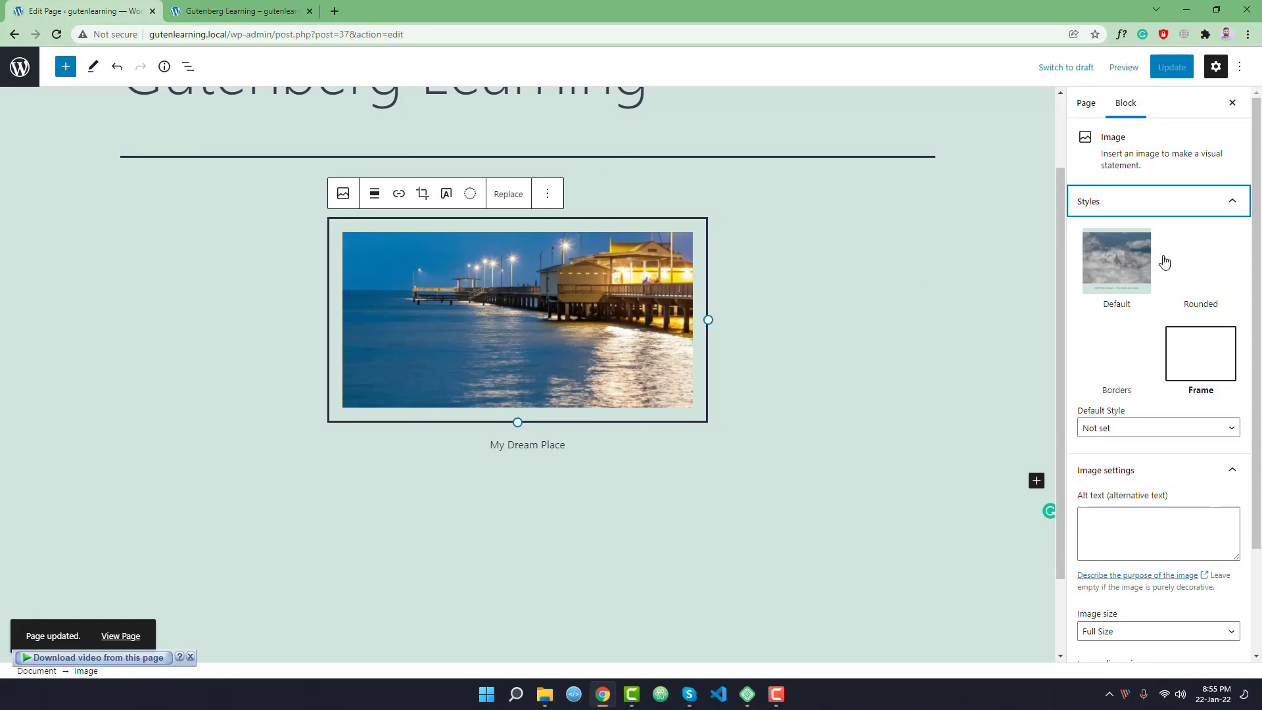
pyautogui.click(1108, 378)
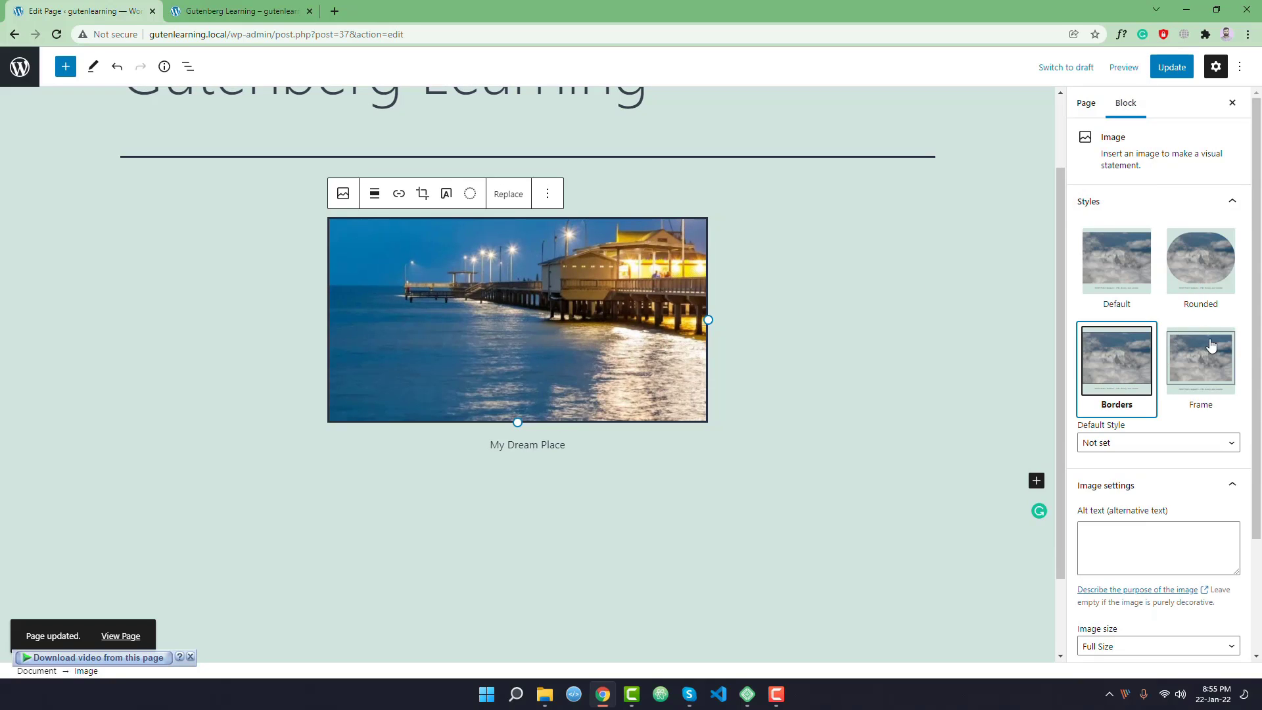
pyautogui.click(1211, 346)
pyautogui.click(1185, 289)
pyautogui.click(1174, 69)
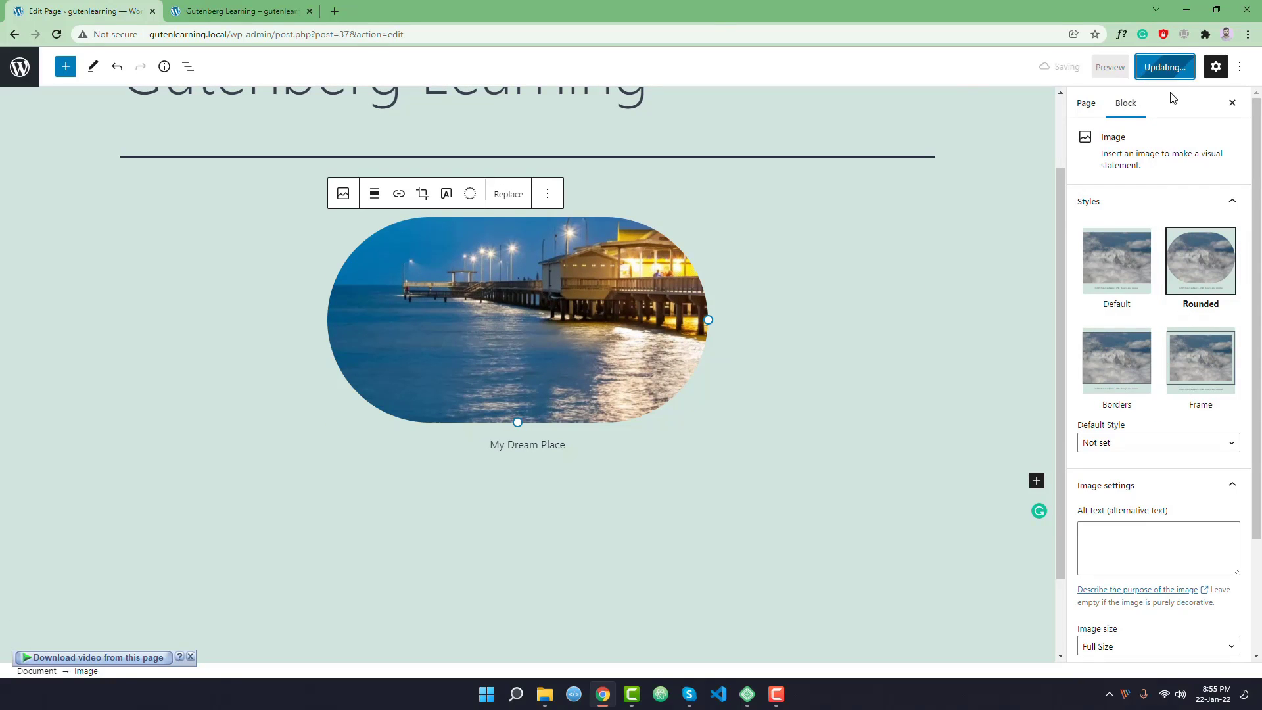
# Reload the live page to check the rounded image, and return to the editor.
pyautogui.click(227, 11)
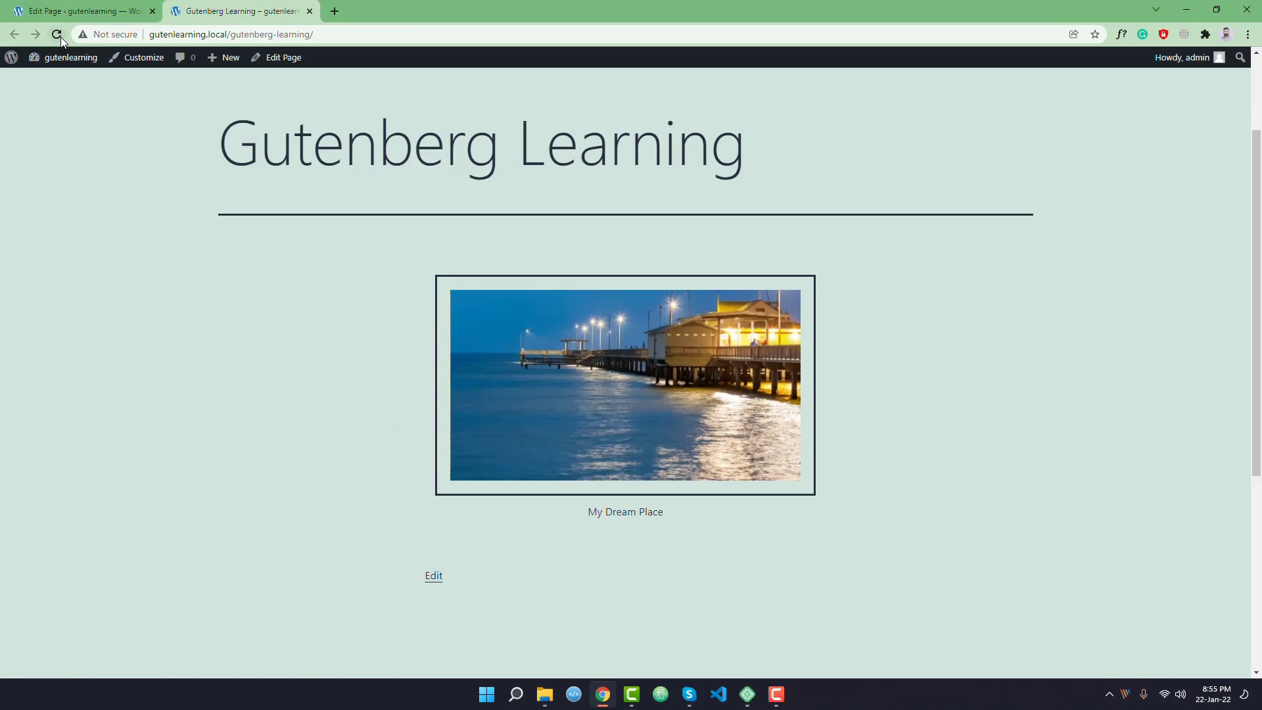
pyautogui.click(60, 38)
pyautogui.click(79, 11)
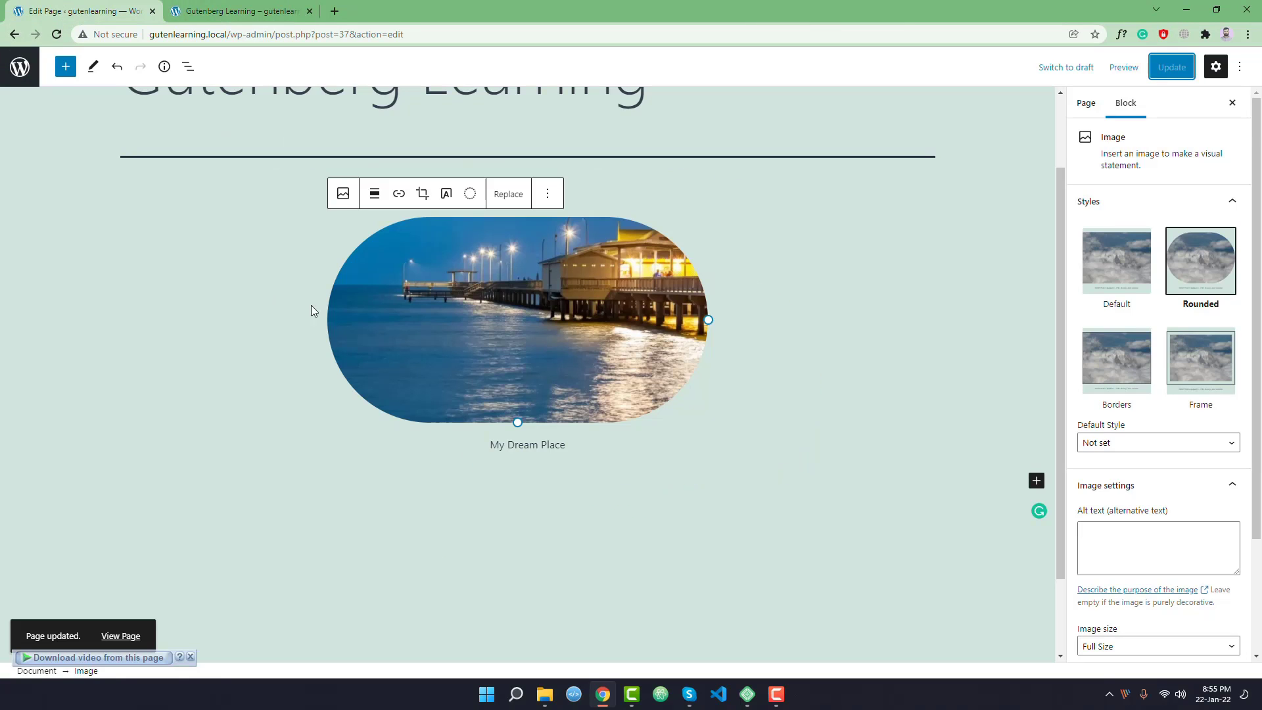
# Delete the pier Image block from the page.
pyautogui.click(751, 304)
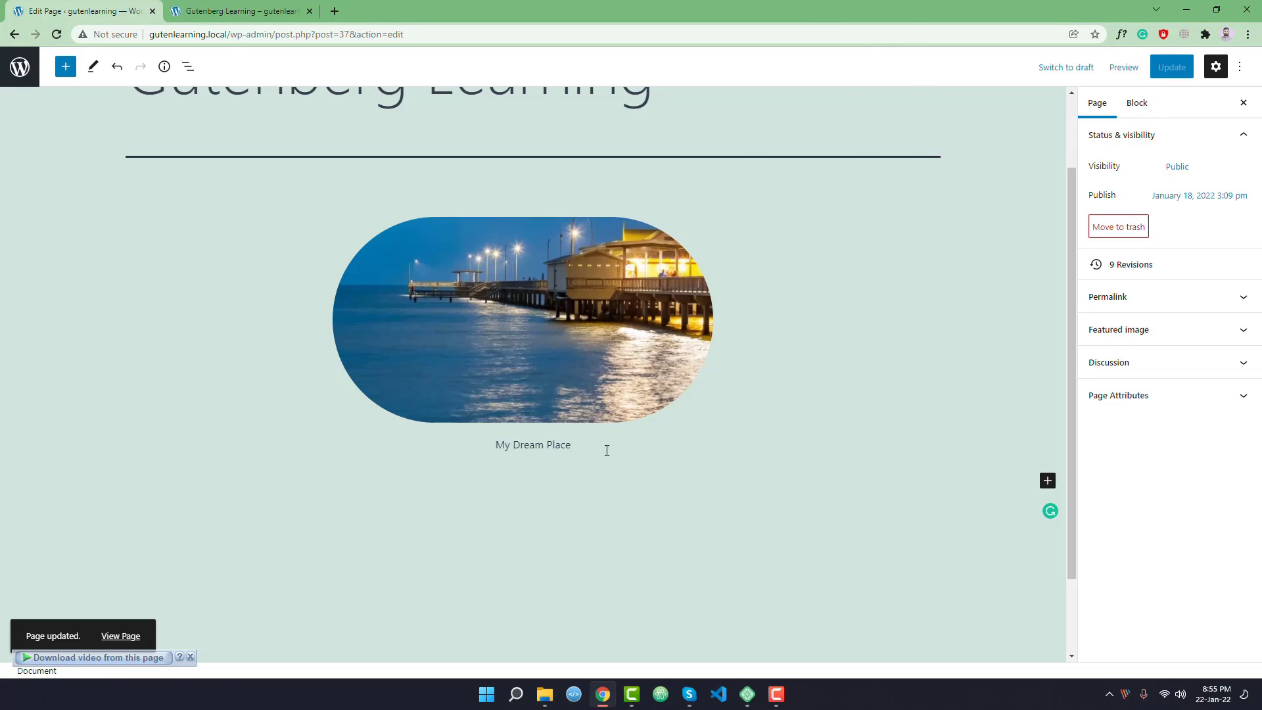
pyautogui.click(531, 321)
pyautogui.press('Delete')
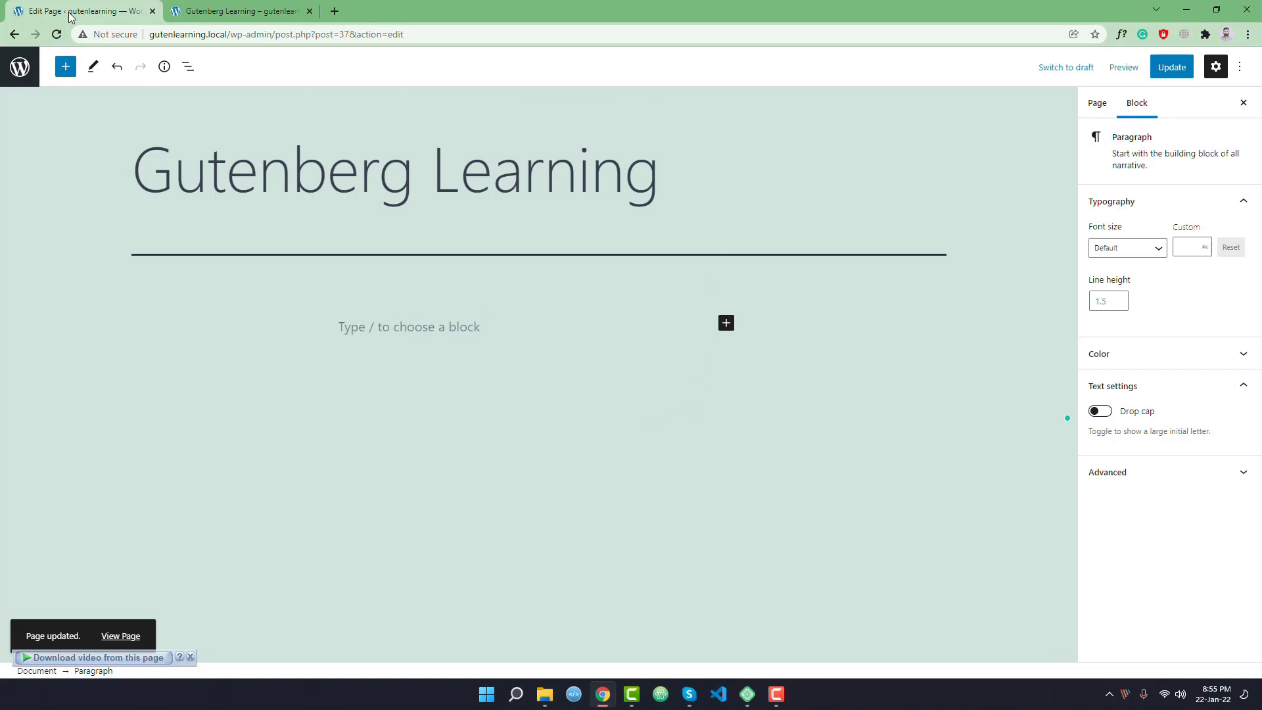
# Browse the block library's categories and insert a Media & Text block from the Media group into the page.
pyautogui.click(66, 66)
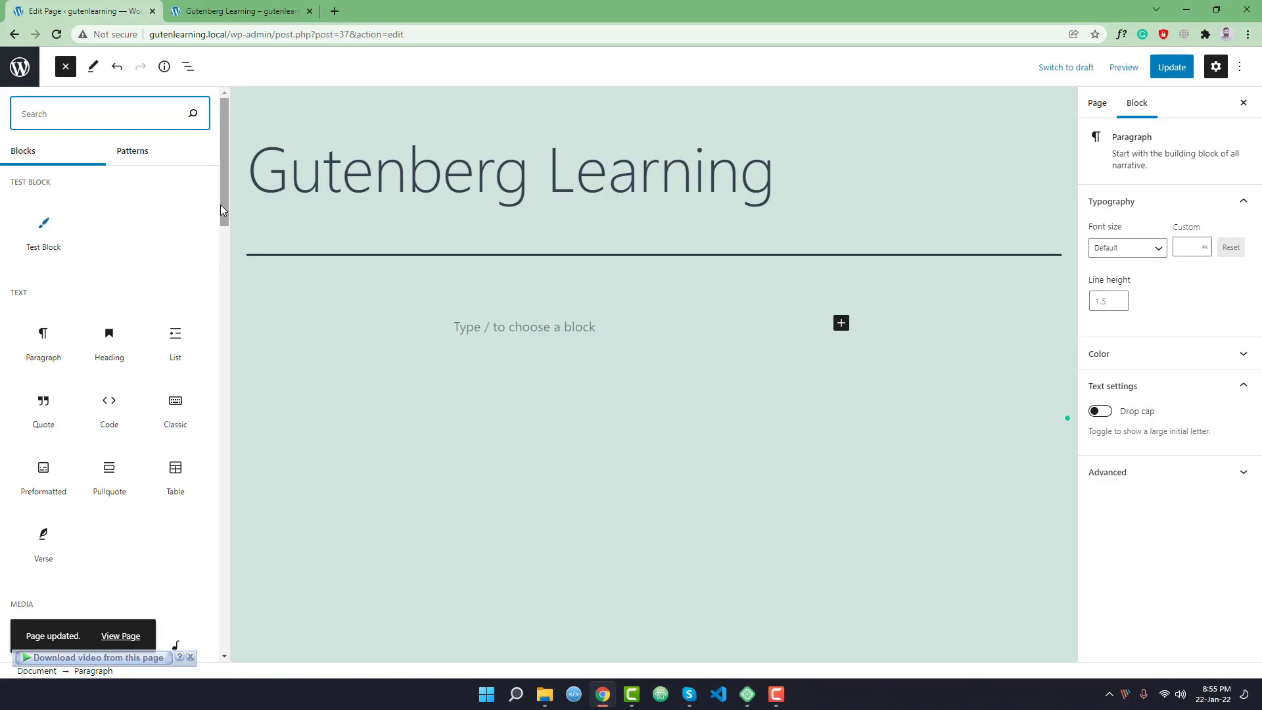
pyautogui.moveTo(221, 206); pyautogui.dragTo(228, 303)
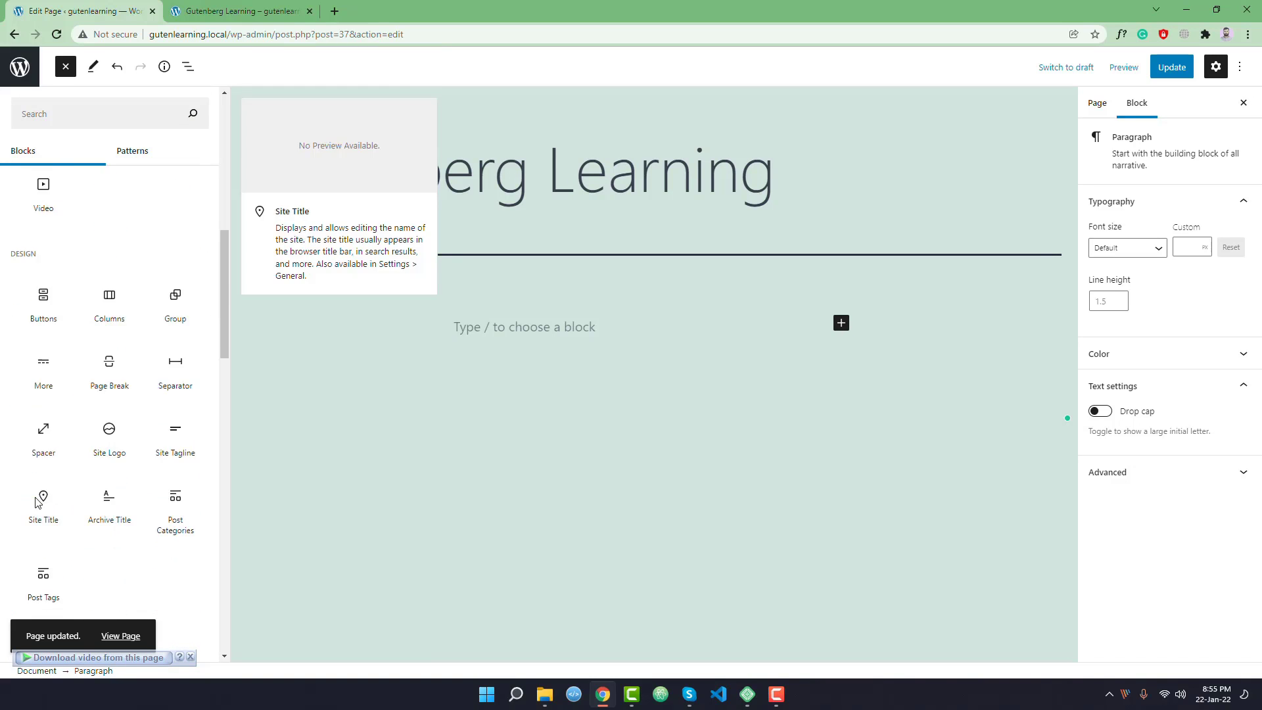
pyautogui.scroll(-3, 172, 430)
pyautogui.scroll(-5, 169, 446)
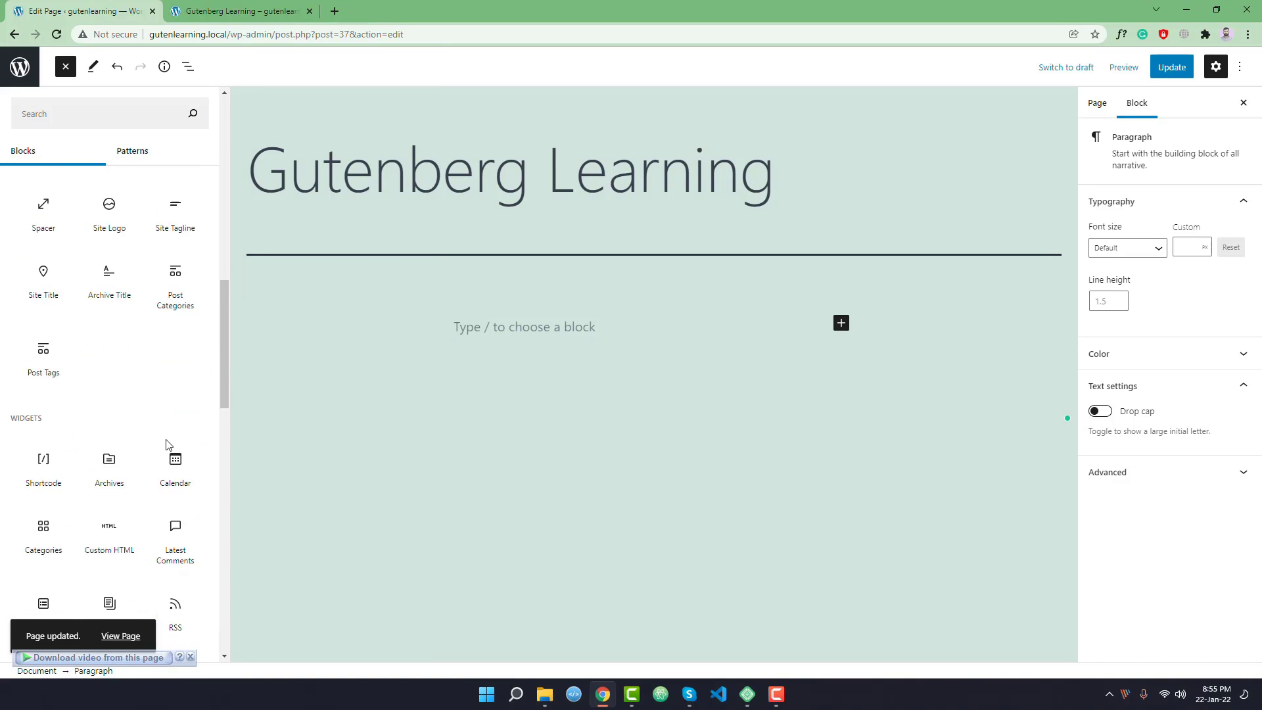
pyautogui.scroll(-6, 164, 450)
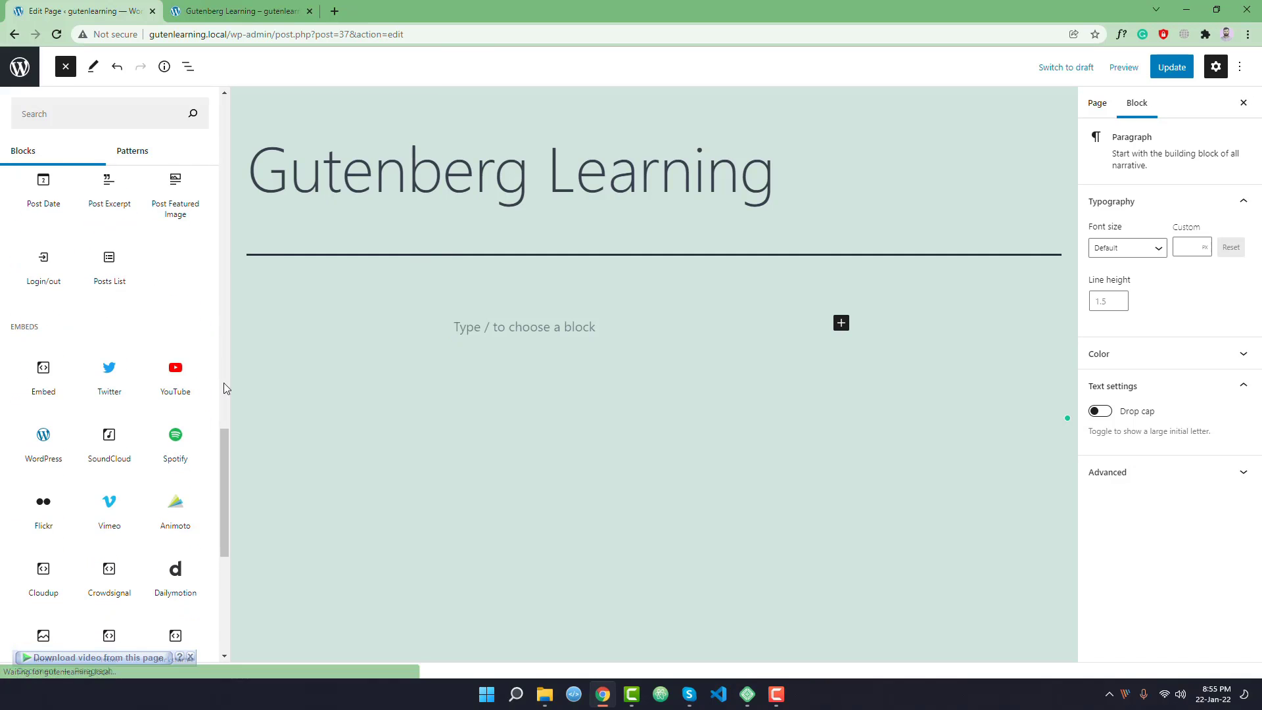
pyautogui.moveTo(225, 453); pyautogui.dragTo(248, 104)
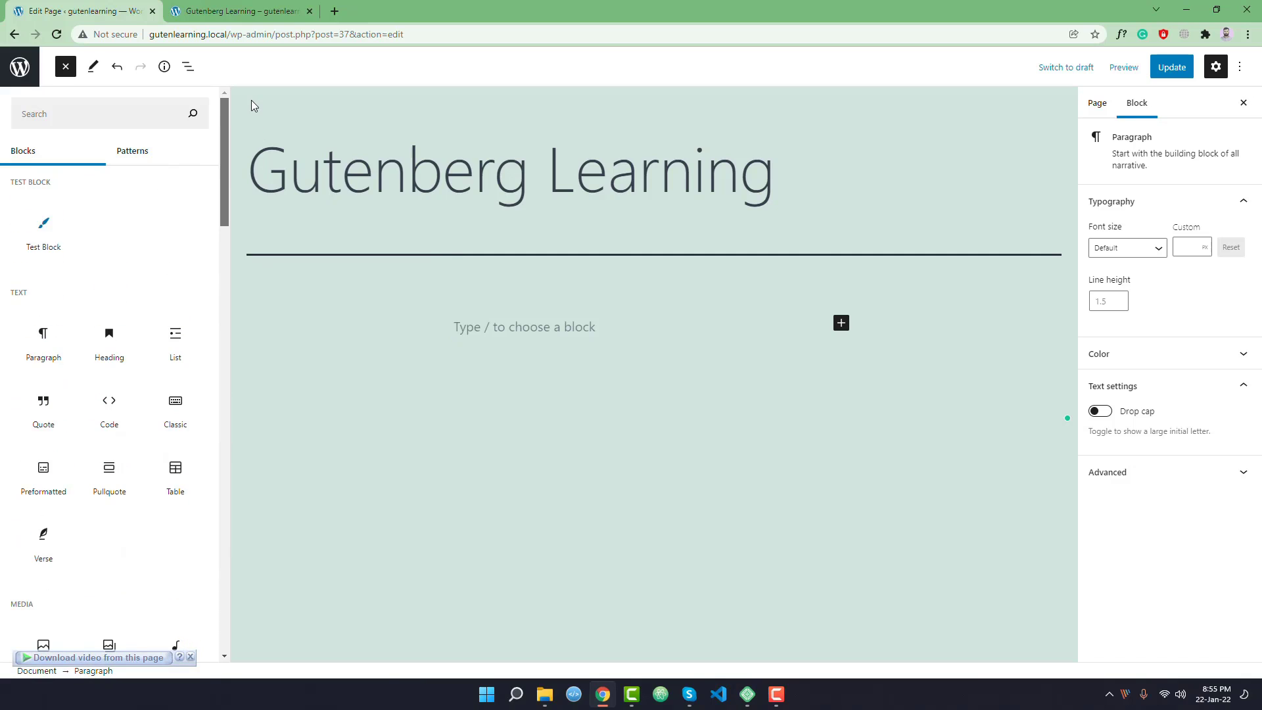
pyautogui.scroll(-3, 121, 414)
pyautogui.scroll(-2, 27, 395)
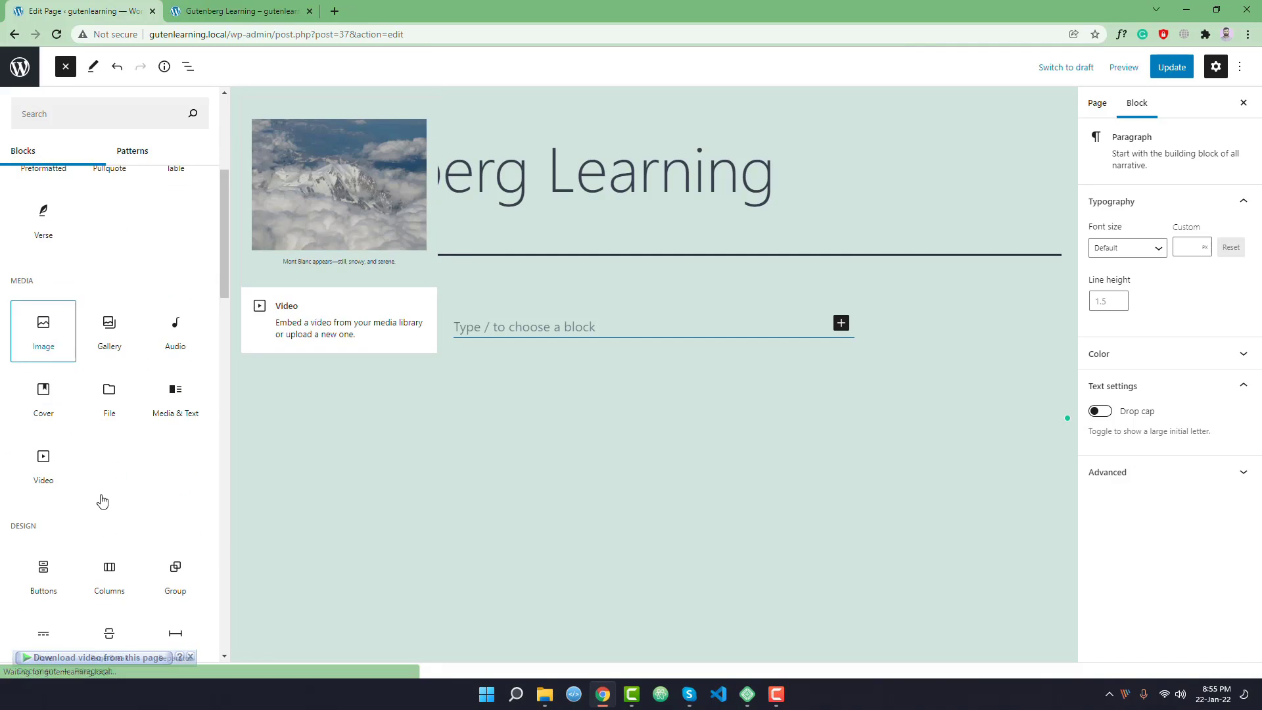
pyautogui.click(166, 389)
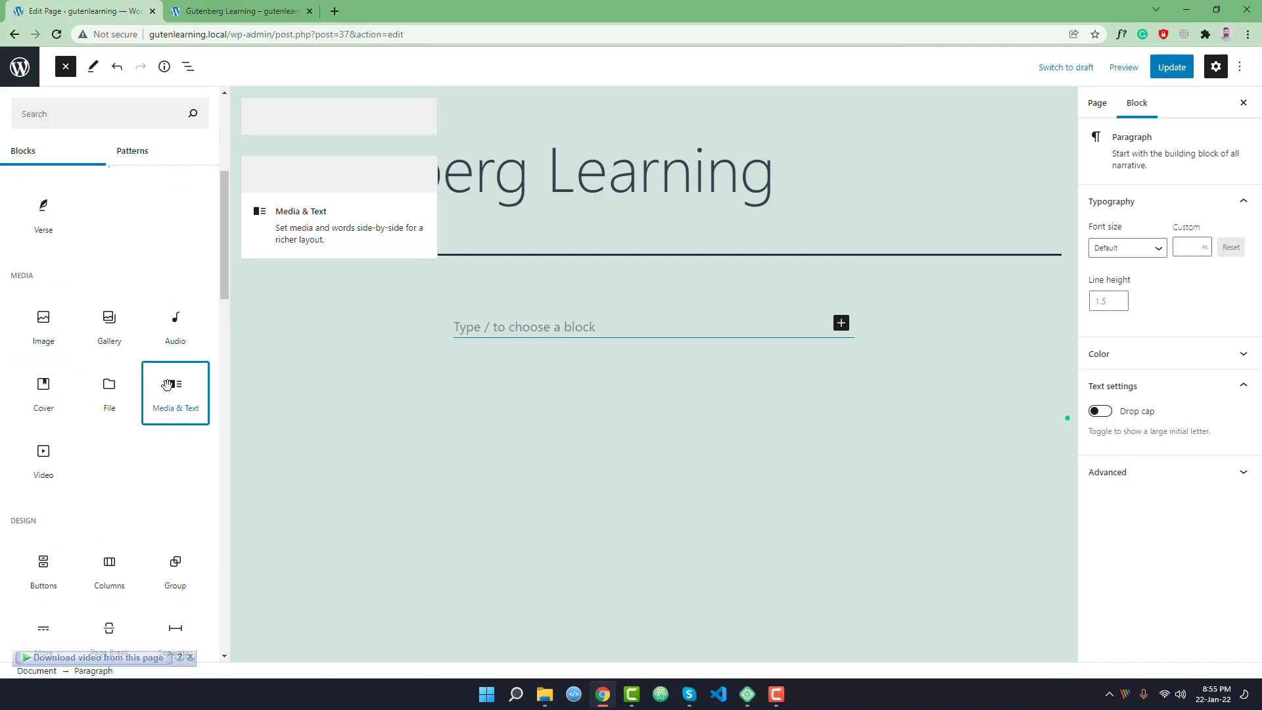
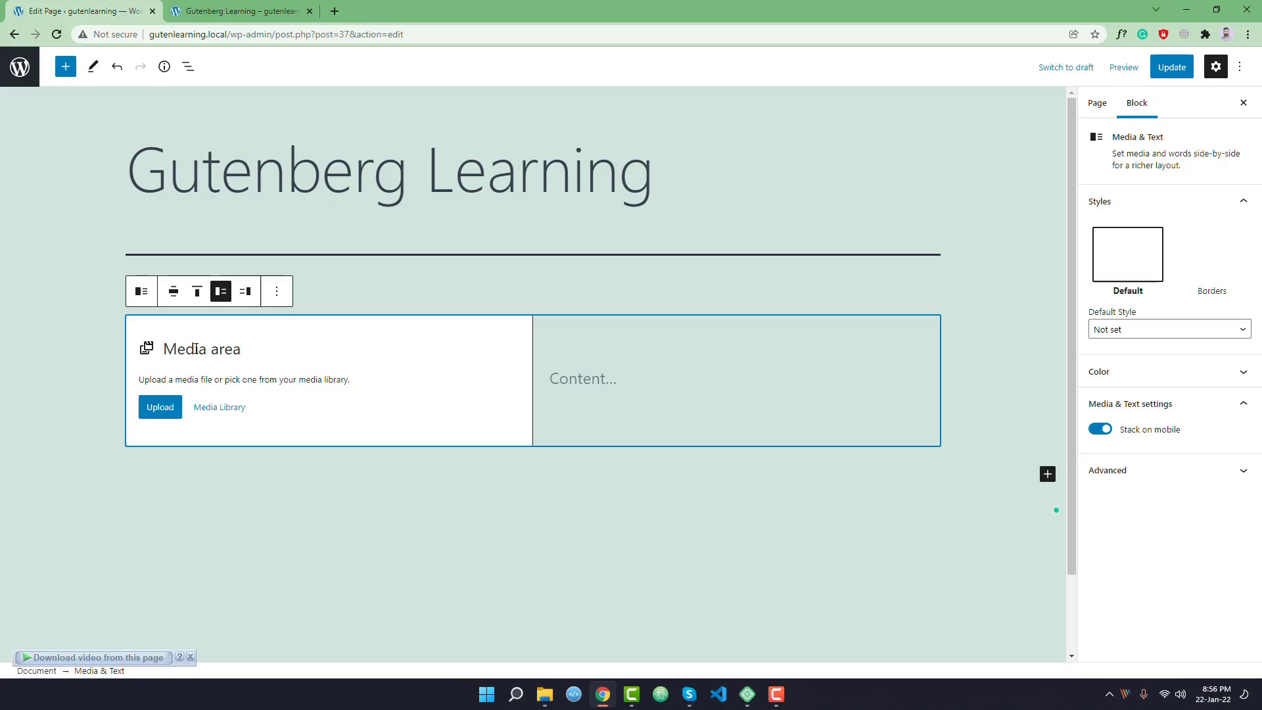
# Examine the Media & Text block's media area, its content paragraph and the settings of the parent block.
pyautogui.moveTo(184, 348); pyautogui.dragTo(253, 360)
pyautogui.click(253, 360)
pyautogui.click(593, 381)
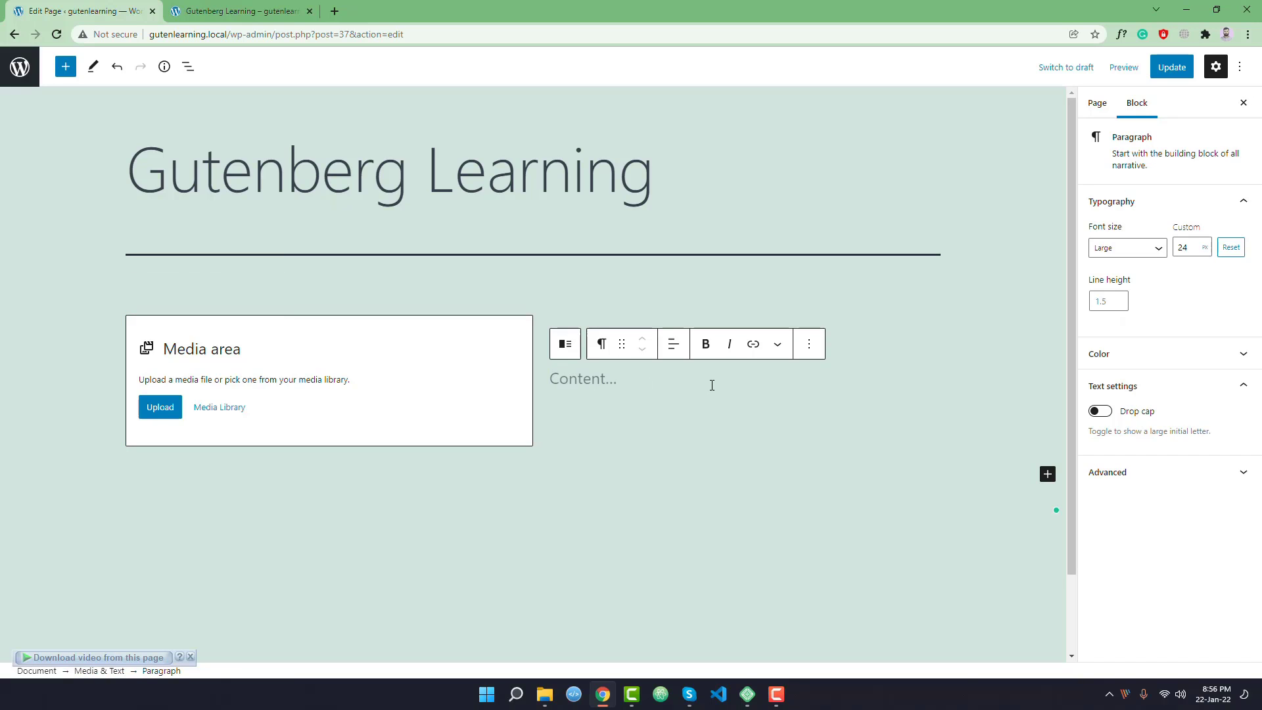
pyautogui.click(565, 344)
pyautogui.click(611, 377)
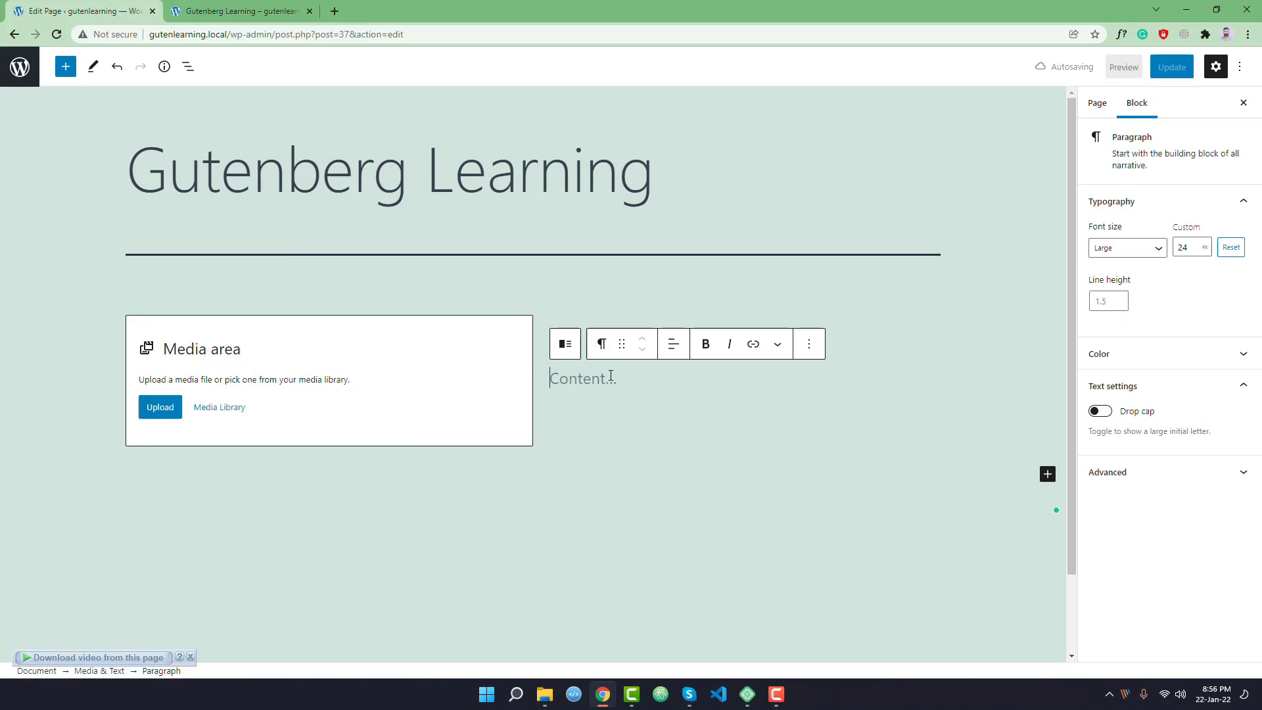
pyautogui.click(555, 336)
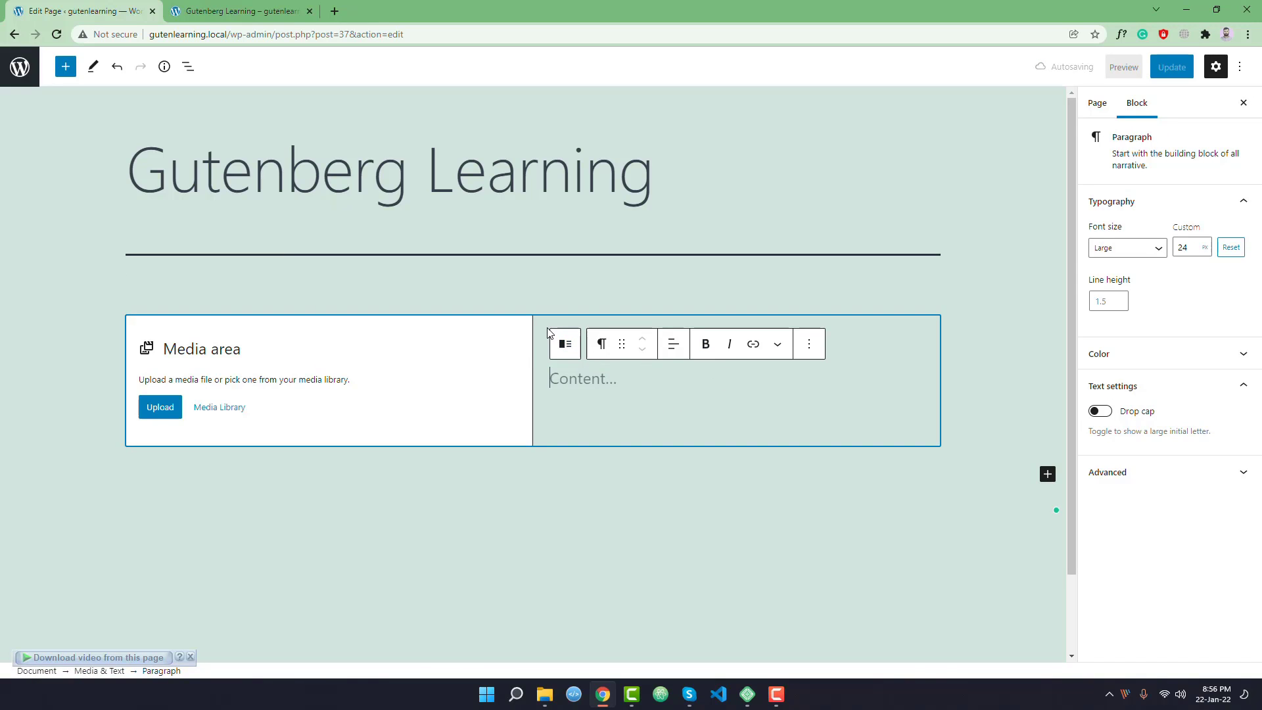
pyautogui.click(612, 379)
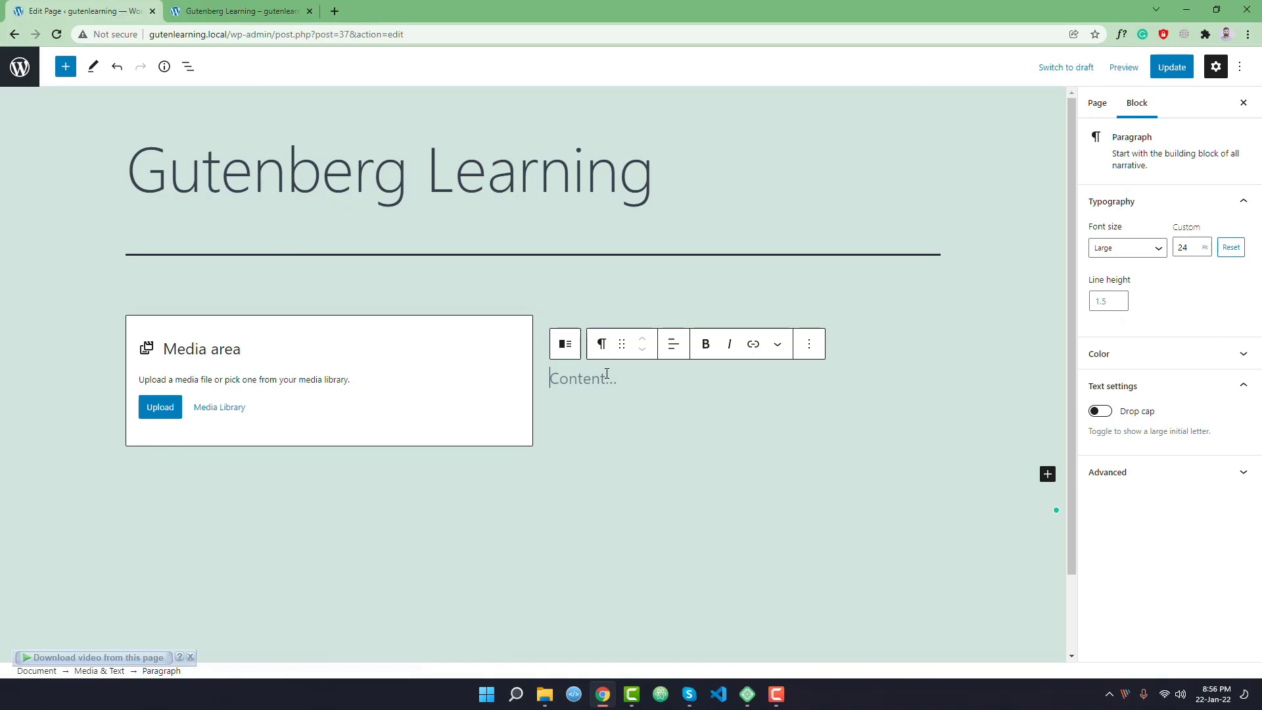
pyautogui.click(538, 337)
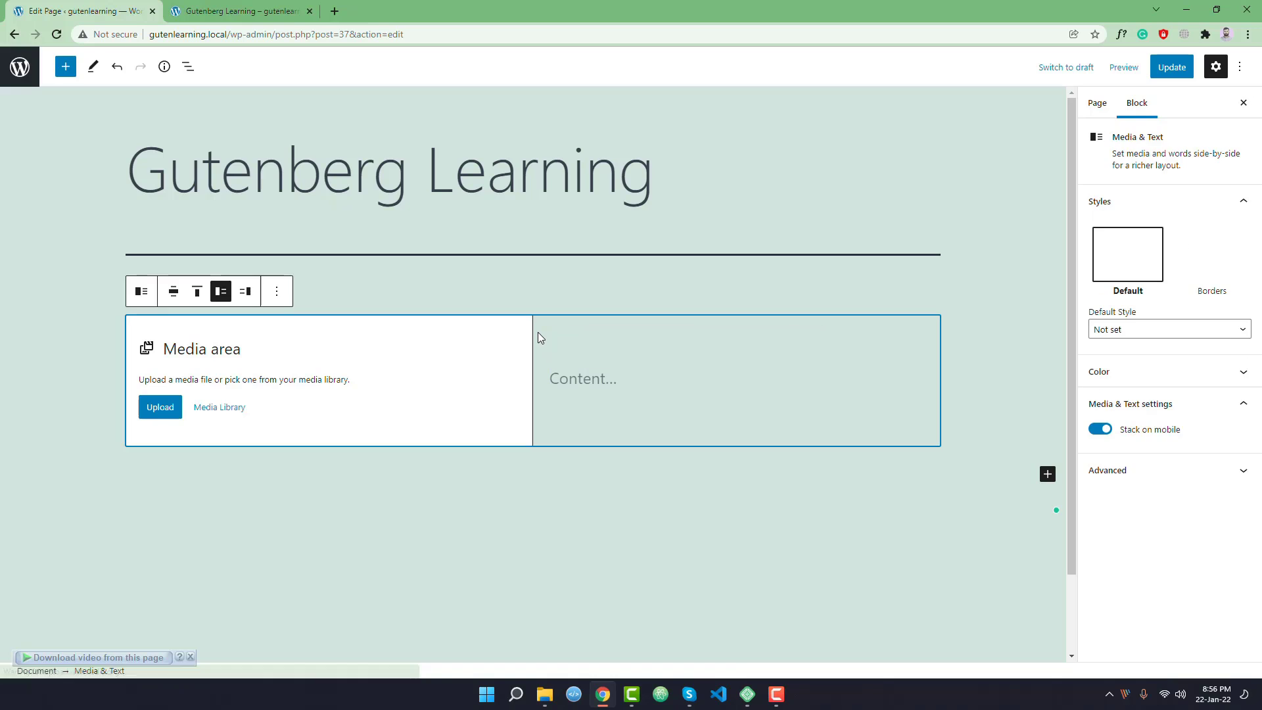
# Add Heading, List and Table blocks beneath the paragraph in the Media & Text block's content area.
pyautogui.click(615, 393)
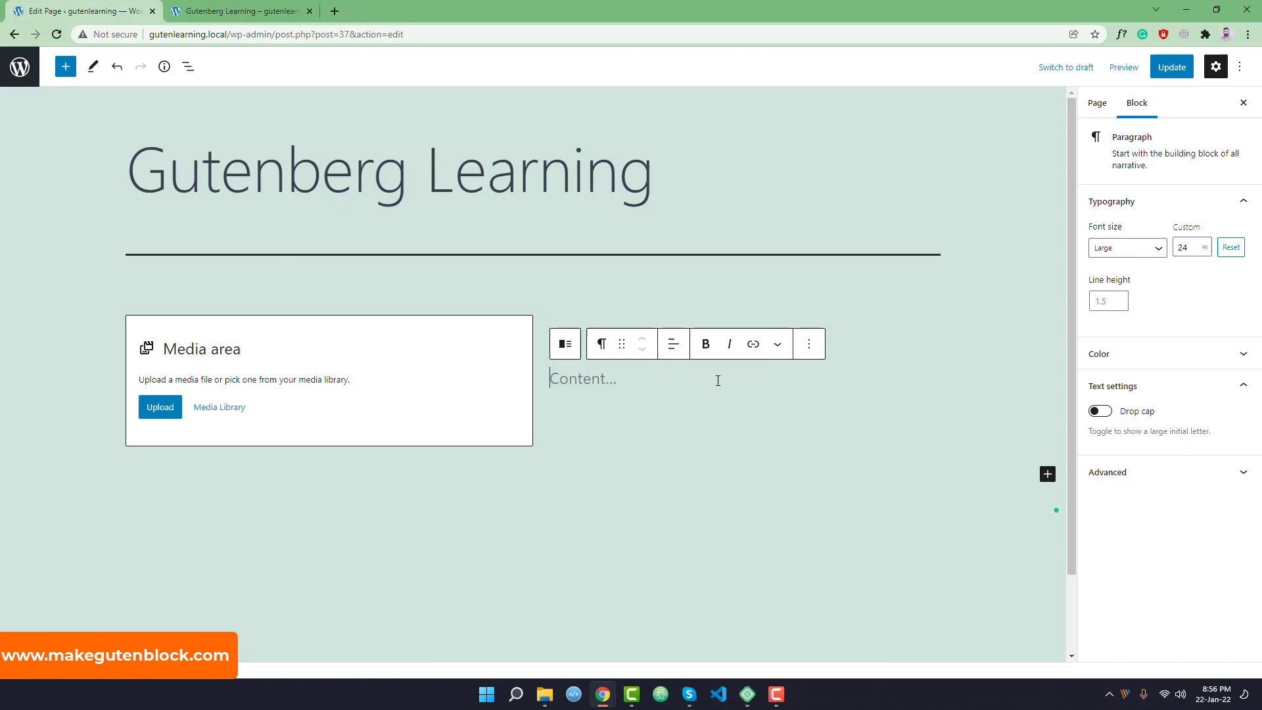
pyautogui.click(66, 66)
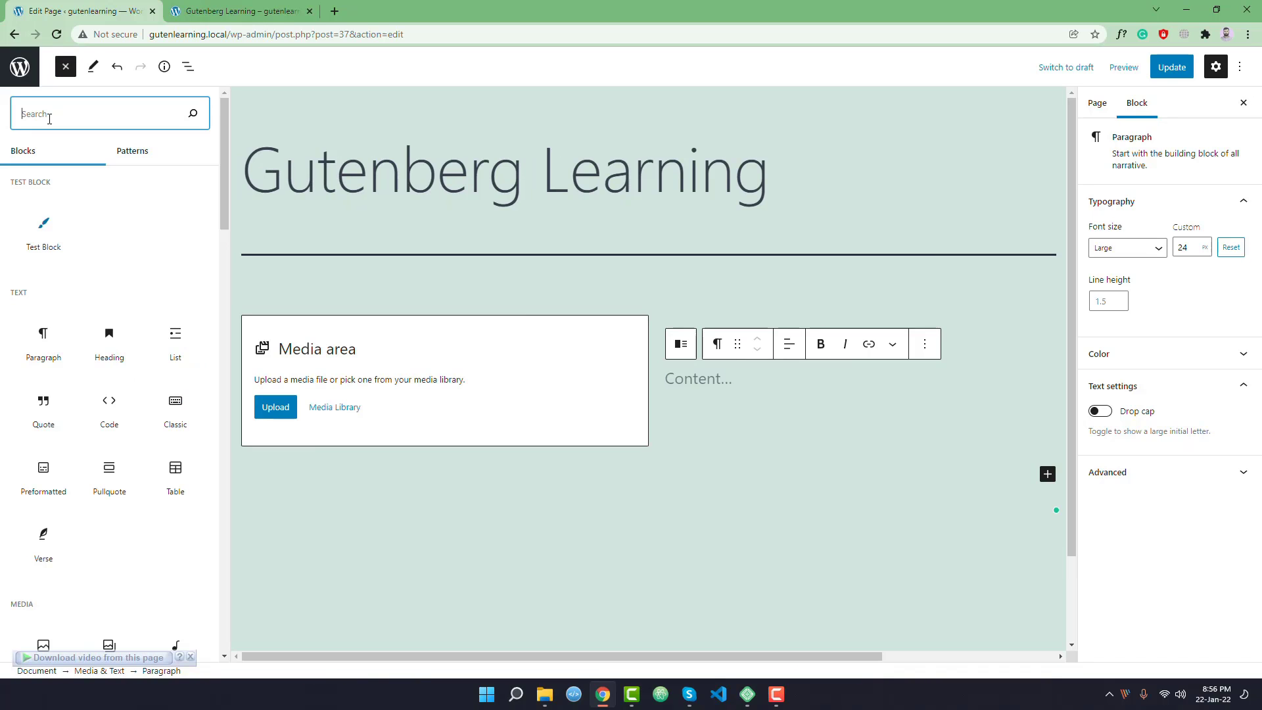
pyautogui.click(107, 345)
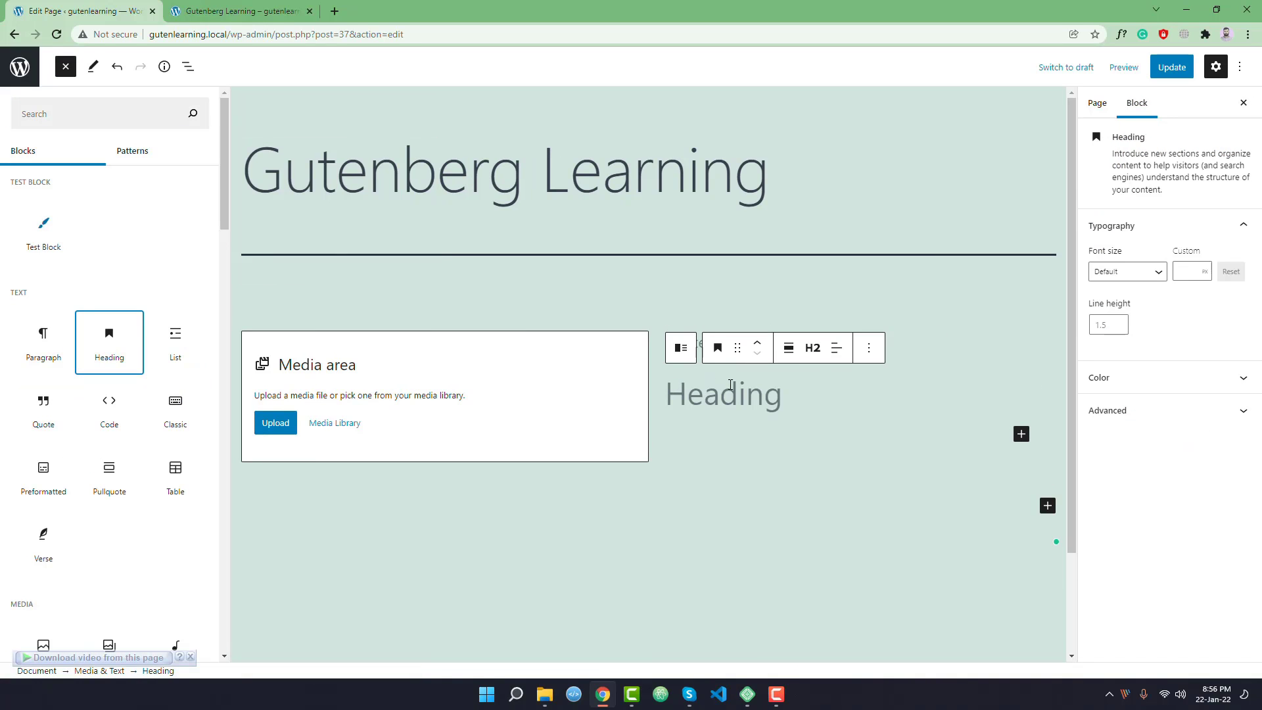
pyautogui.click(177, 341)
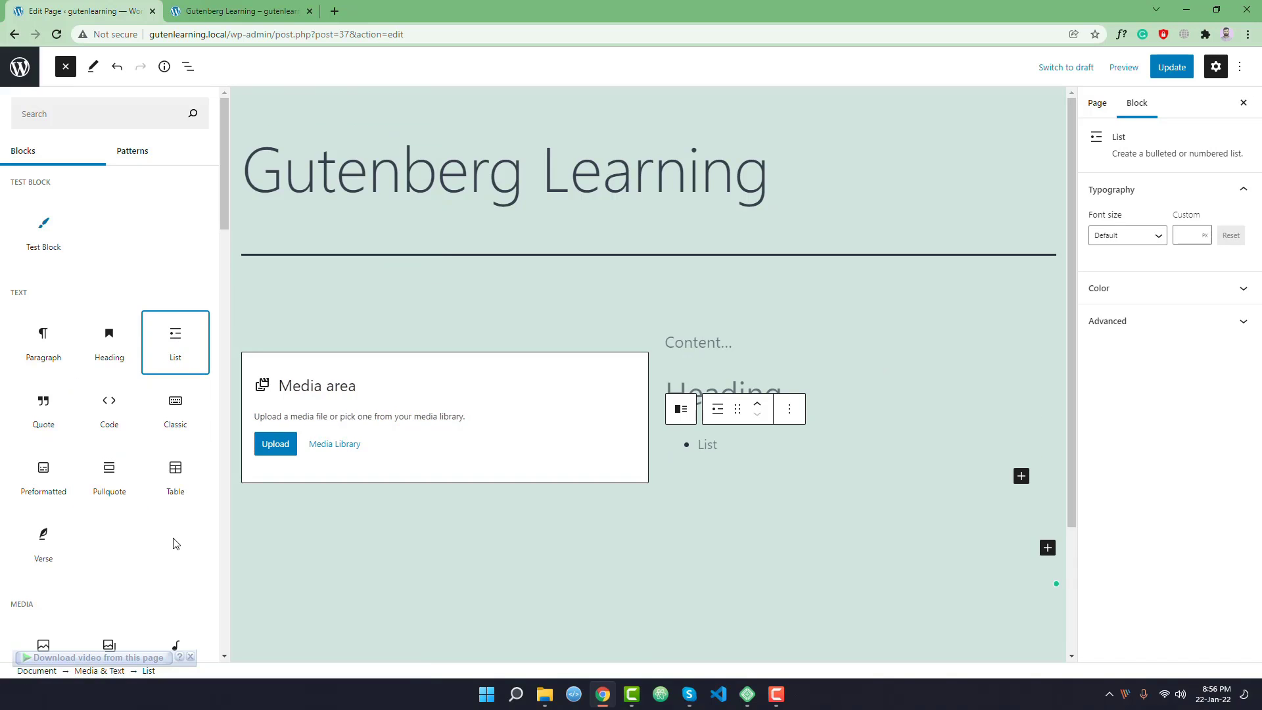
pyautogui.click(175, 473)
pyautogui.click(787, 502)
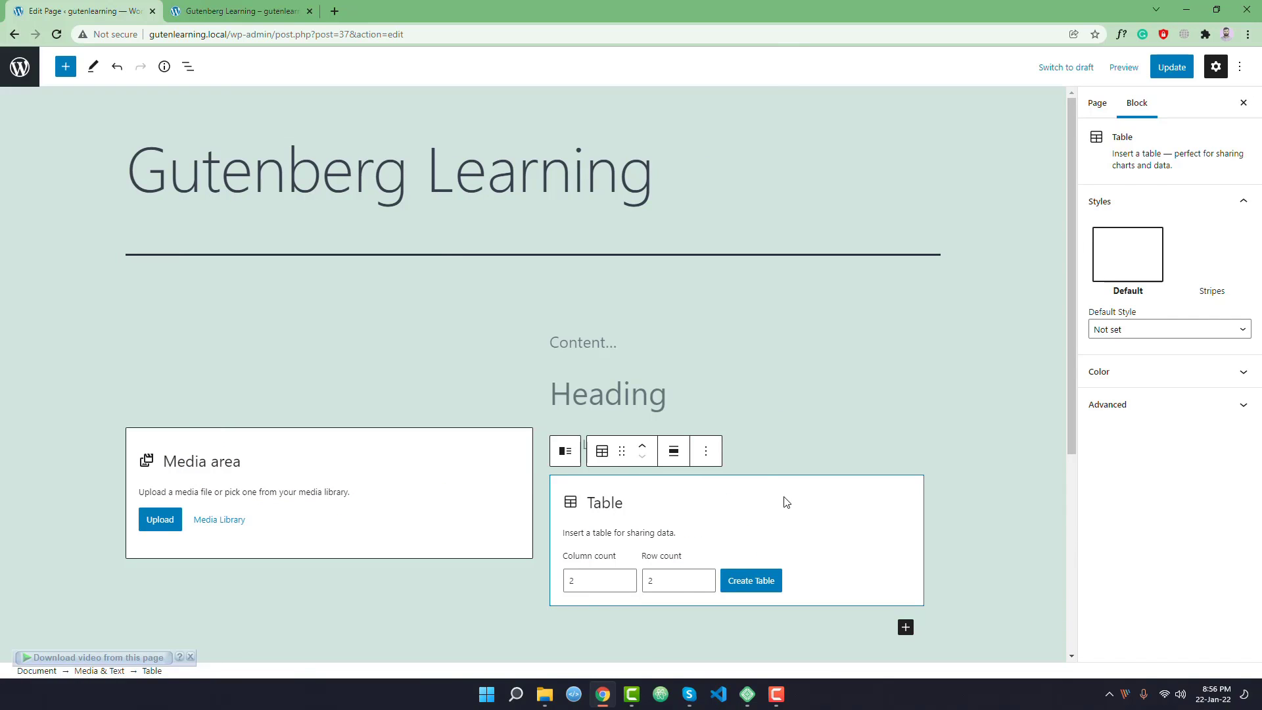
# Remove the empty paragraph above the heading in the Media & Text block's content area.
pyautogui.click(774, 395)
pyautogui.click(459, 333)
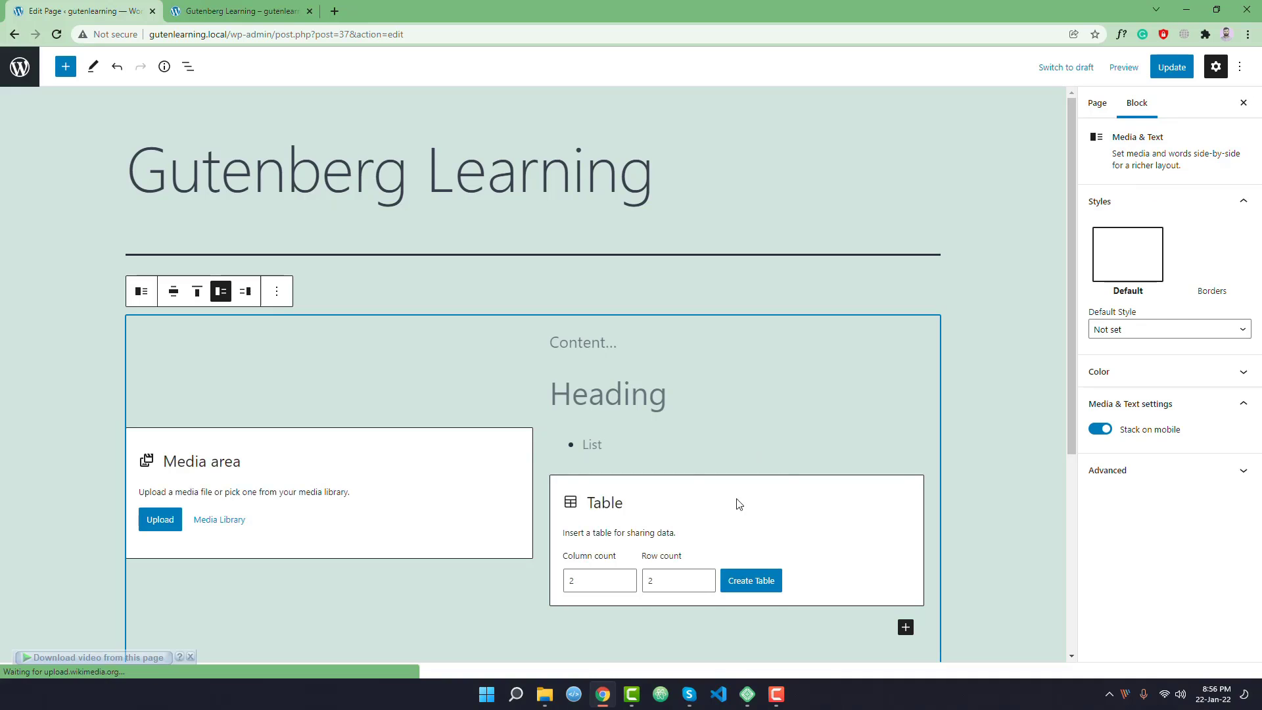
pyautogui.scroll(-3, 723, 496)
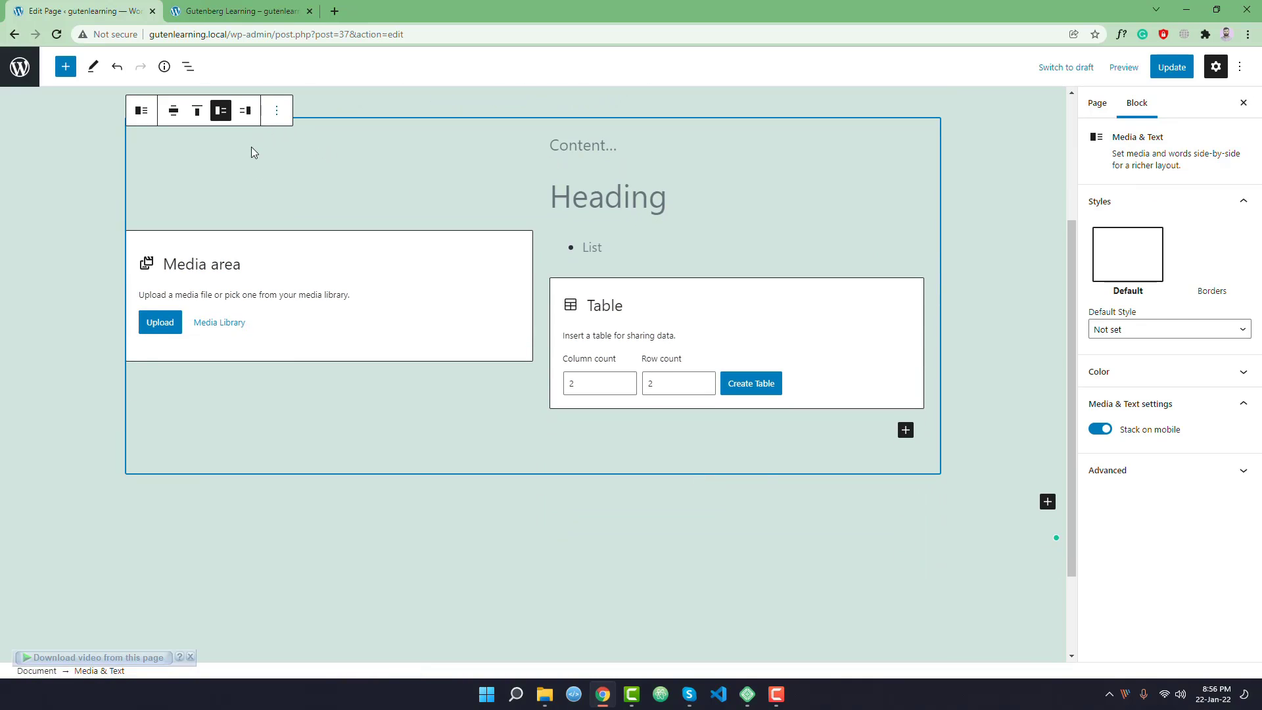
pyautogui.scroll(2, 536, 368)
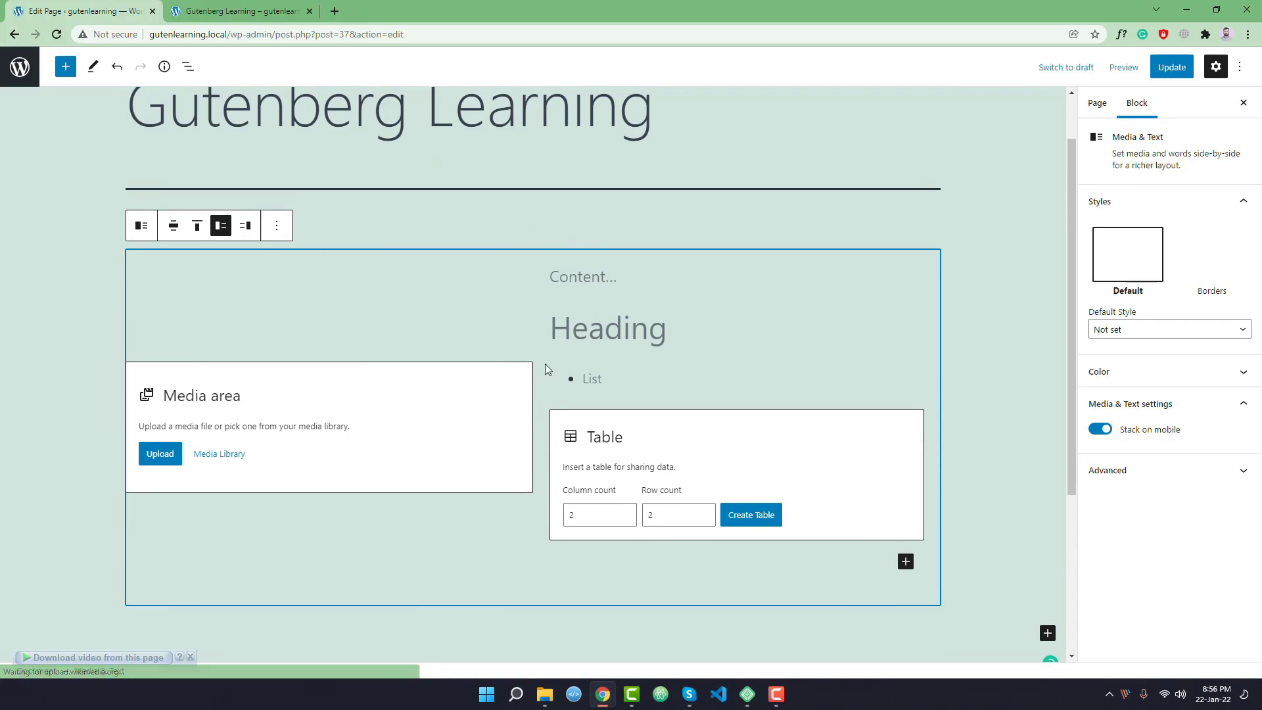
pyautogui.click(581, 282)
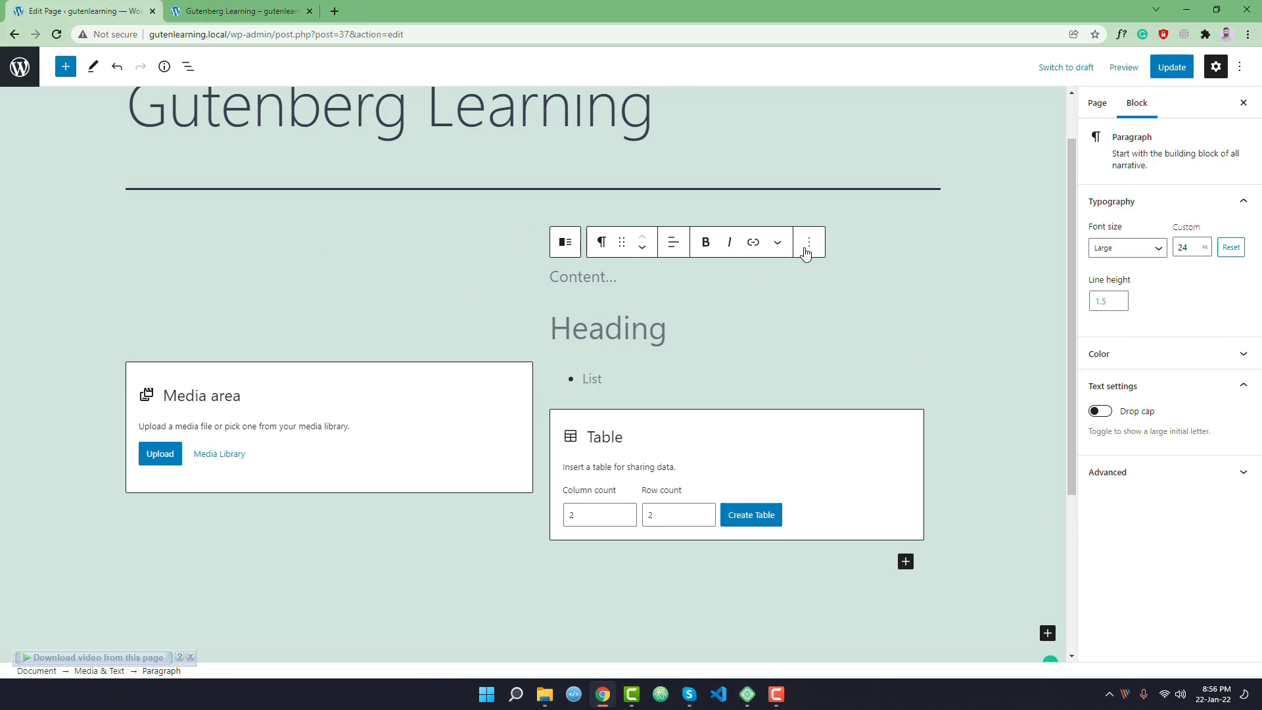
pyautogui.click(806, 253)
pyautogui.click(827, 533)
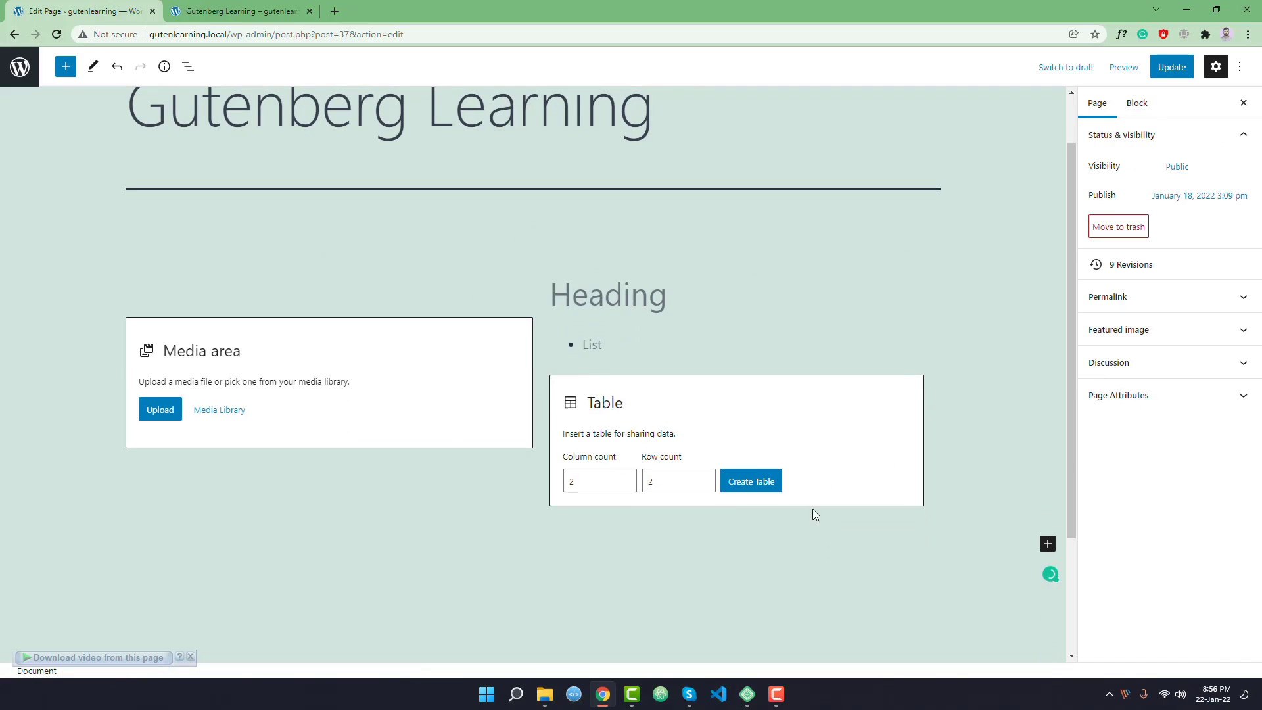
# Upload the image bd-c.jpg into the media area of the Media & Text block.
pyautogui.click(615, 293)
pyautogui.click(584, 338)
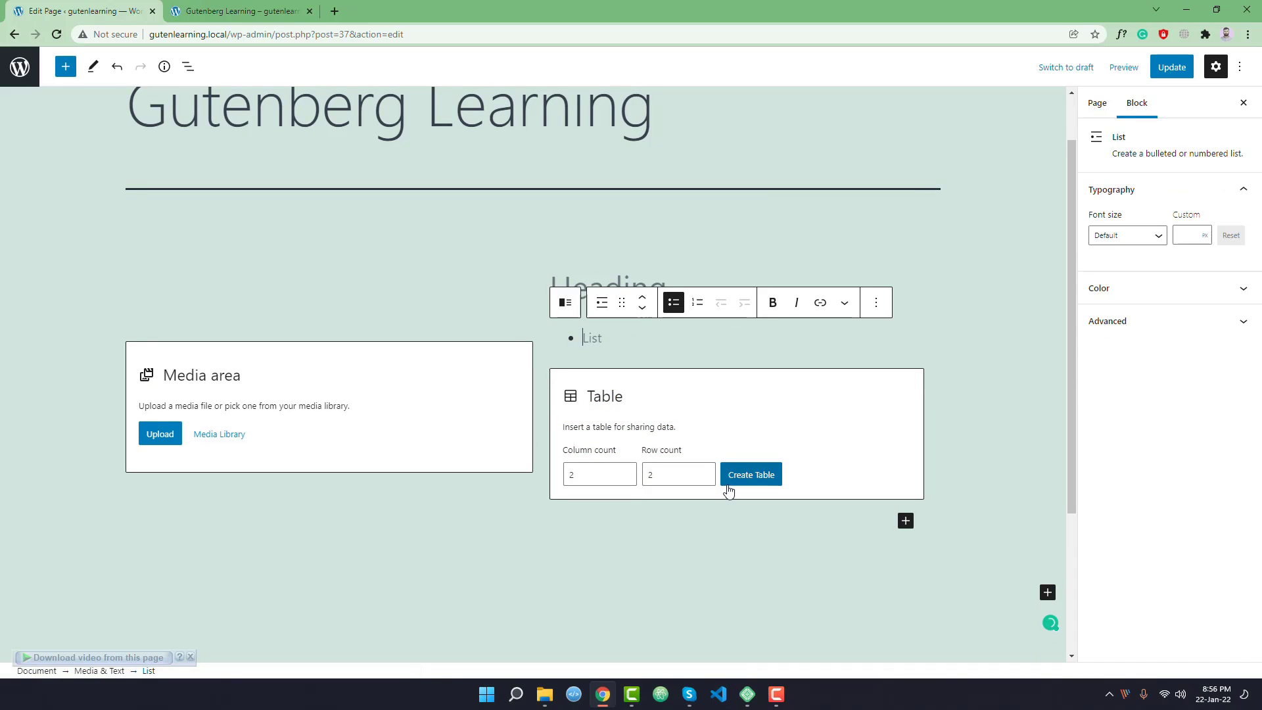
pyautogui.click(546, 328)
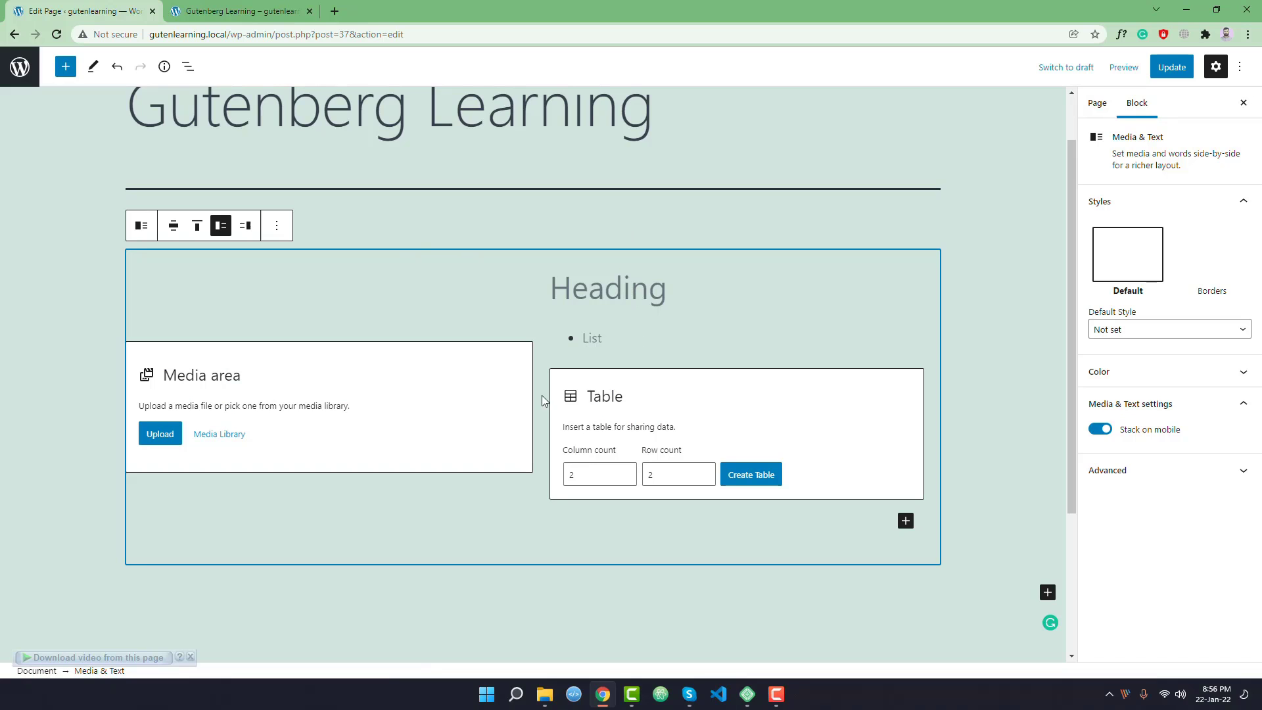
pyautogui.click(170, 435)
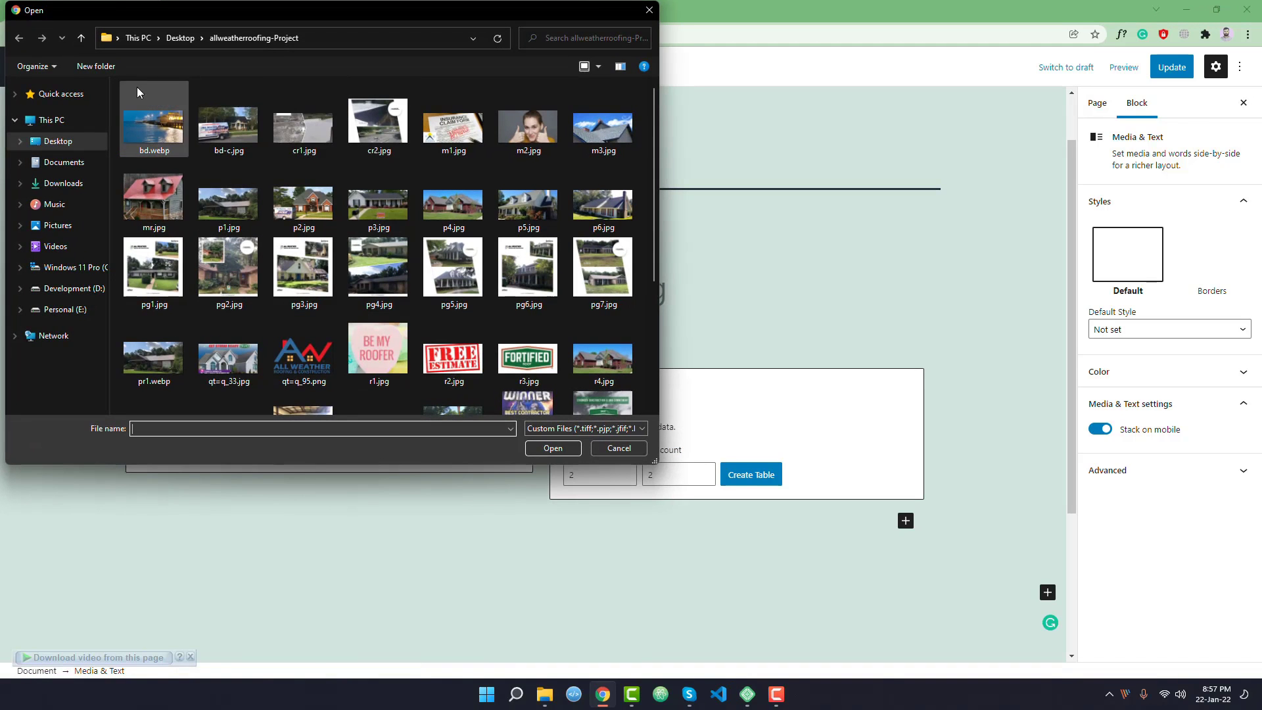
pyautogui.doubleClick(228, 125)
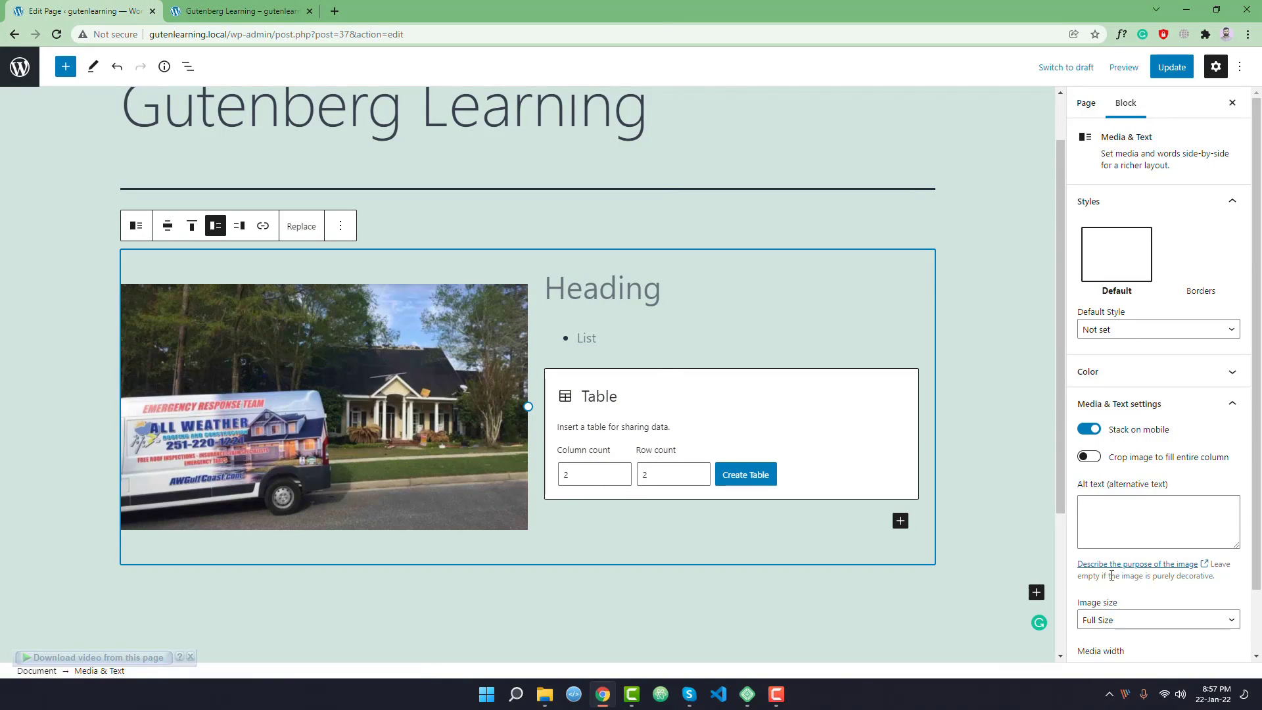
# Try a media width of 52 on the Media & Text block and return it to 50.
pyautogui.scroll(-2, 1129, 618)
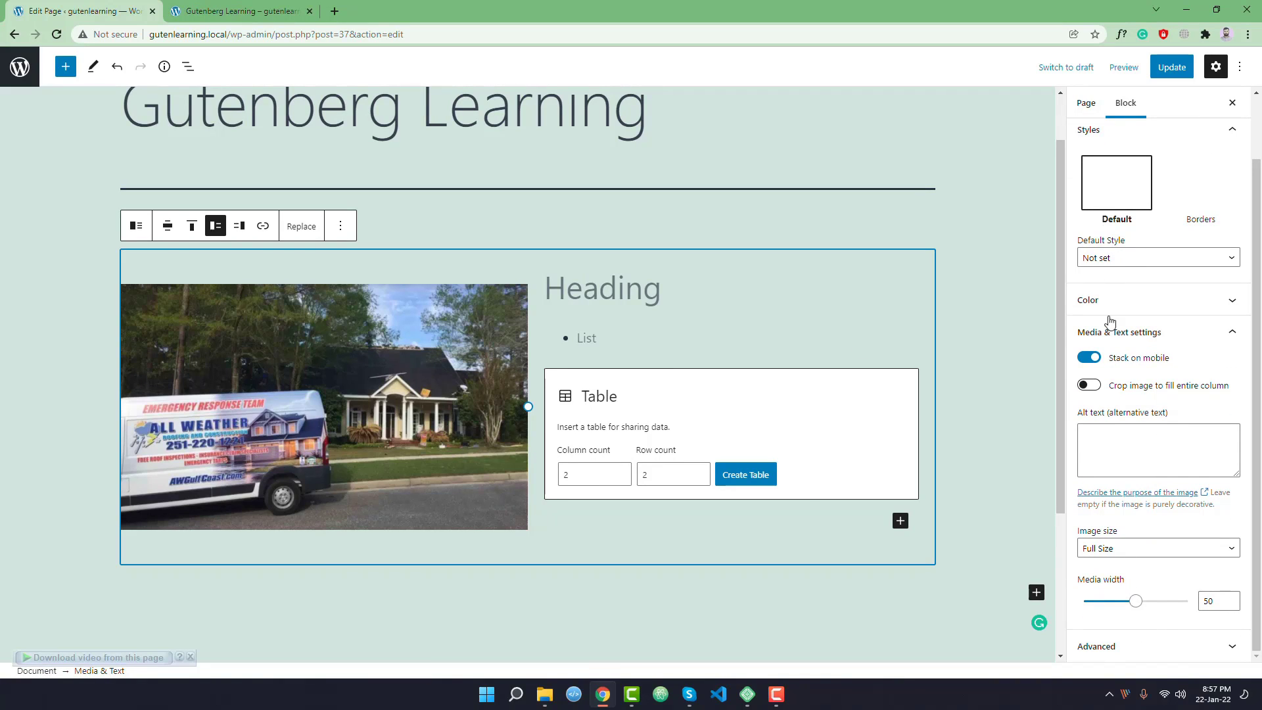
pyautogui.moveTo(1135, 602)
pyautogui.mouseDown()
pyautogui.moveTo(1124, 609)
pyautogui.moveTo(1139, 608)
pyautogui.mouseUp()
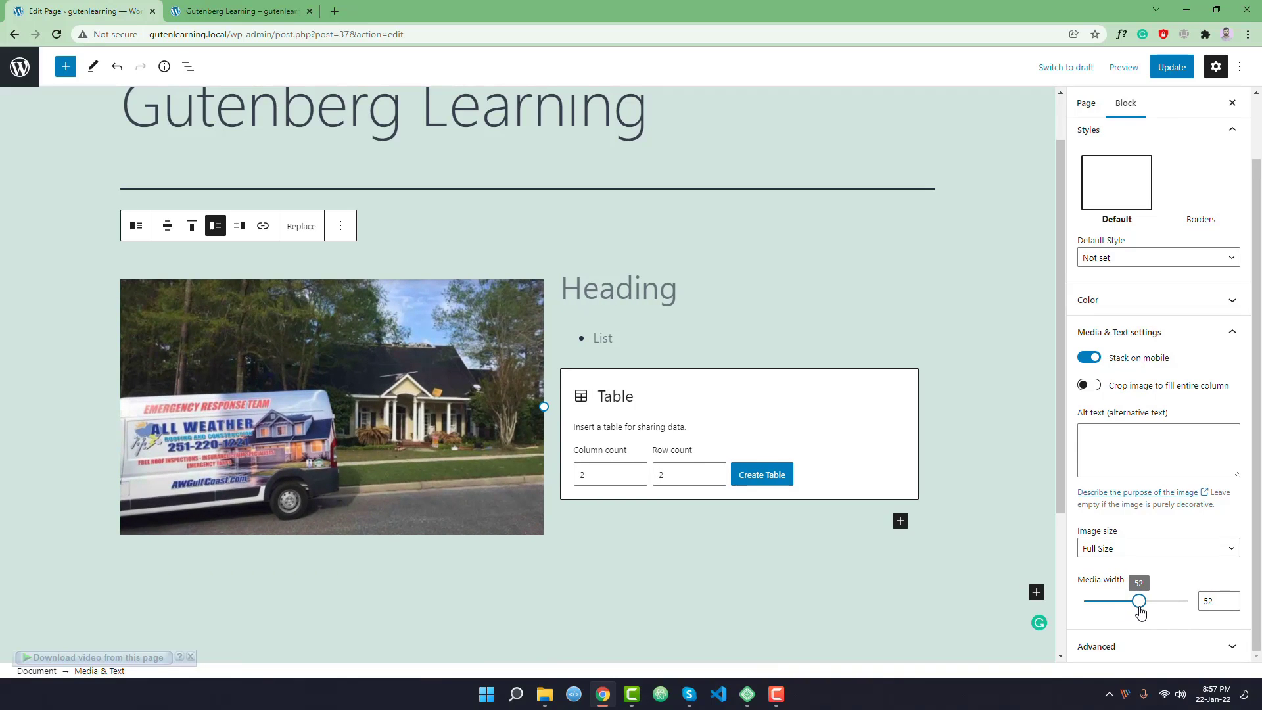
pyautogui.click(1229, 603)
pyautogui.click(1230, 603)
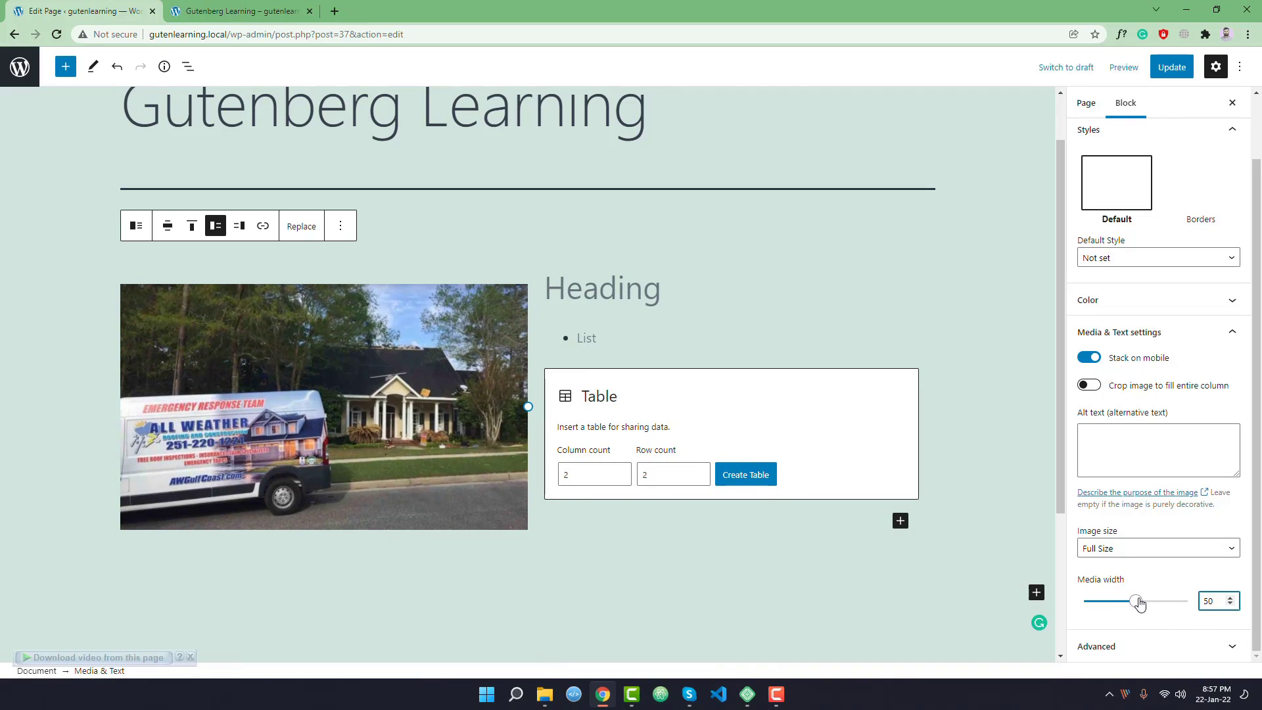
# Enter "Our Delivery System" as the heading beside the image.
pyautogui.click(578, 286)
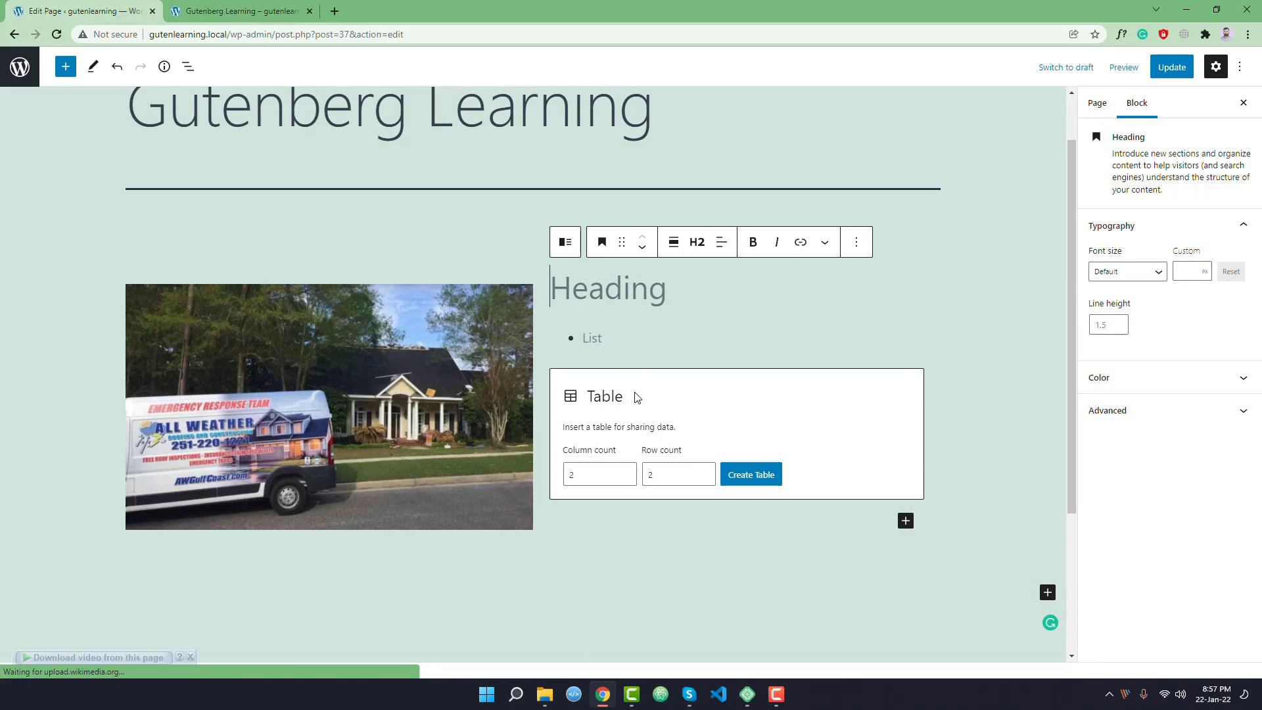
pyautogui.write('Our')
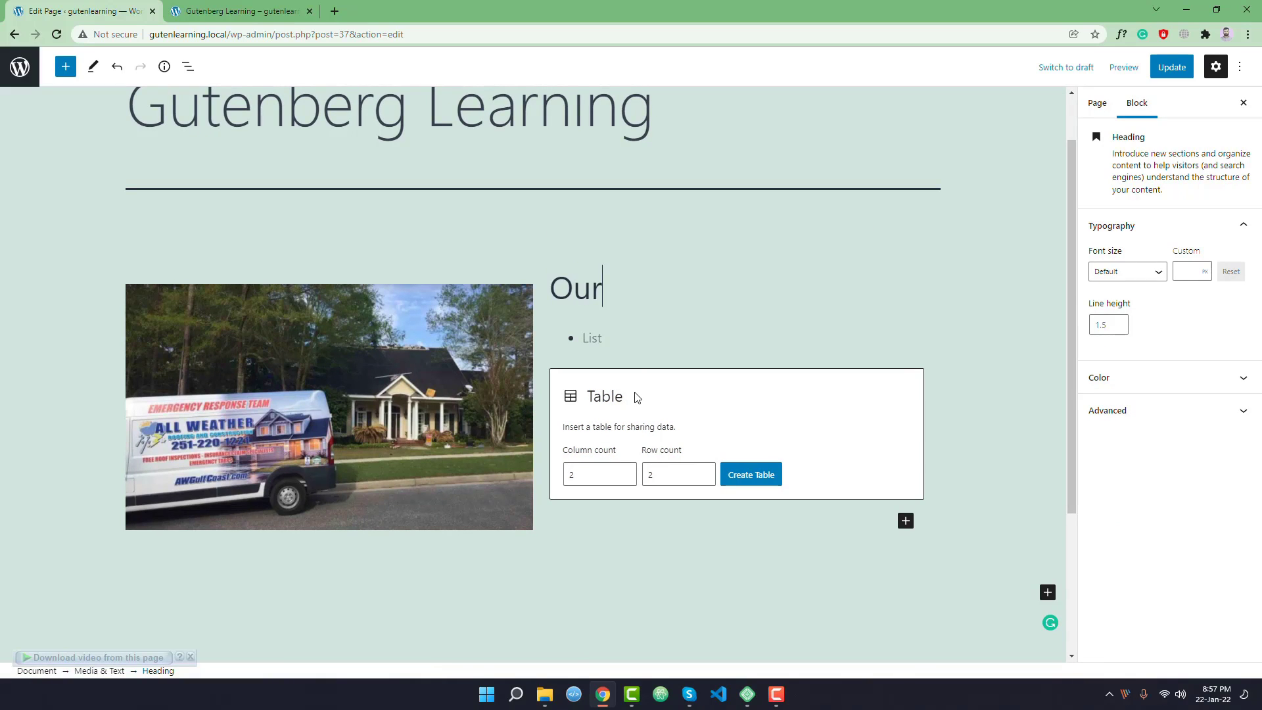
pyautogui.write(' Delivery Syst')
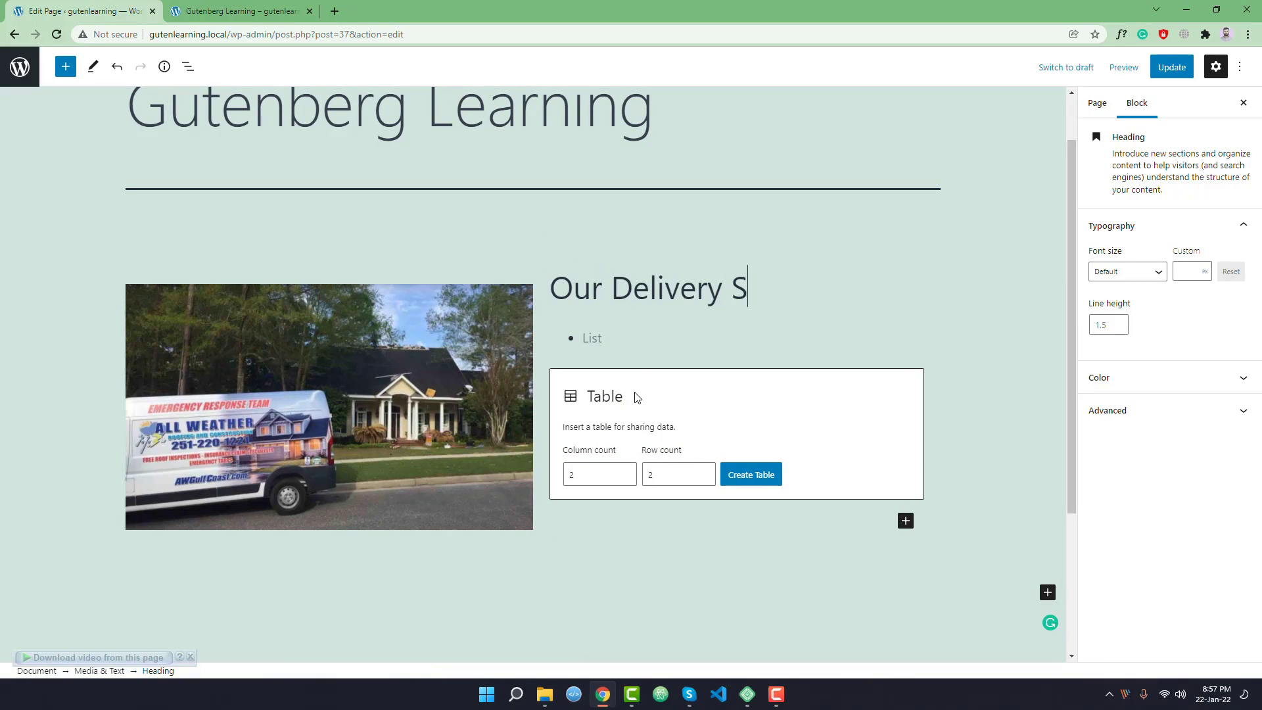
pyautogui.press('BackSpace')
pyautogui.press('BackSpace')
pyautogui.press('BackSpace')
pyautogui.write('ystem')
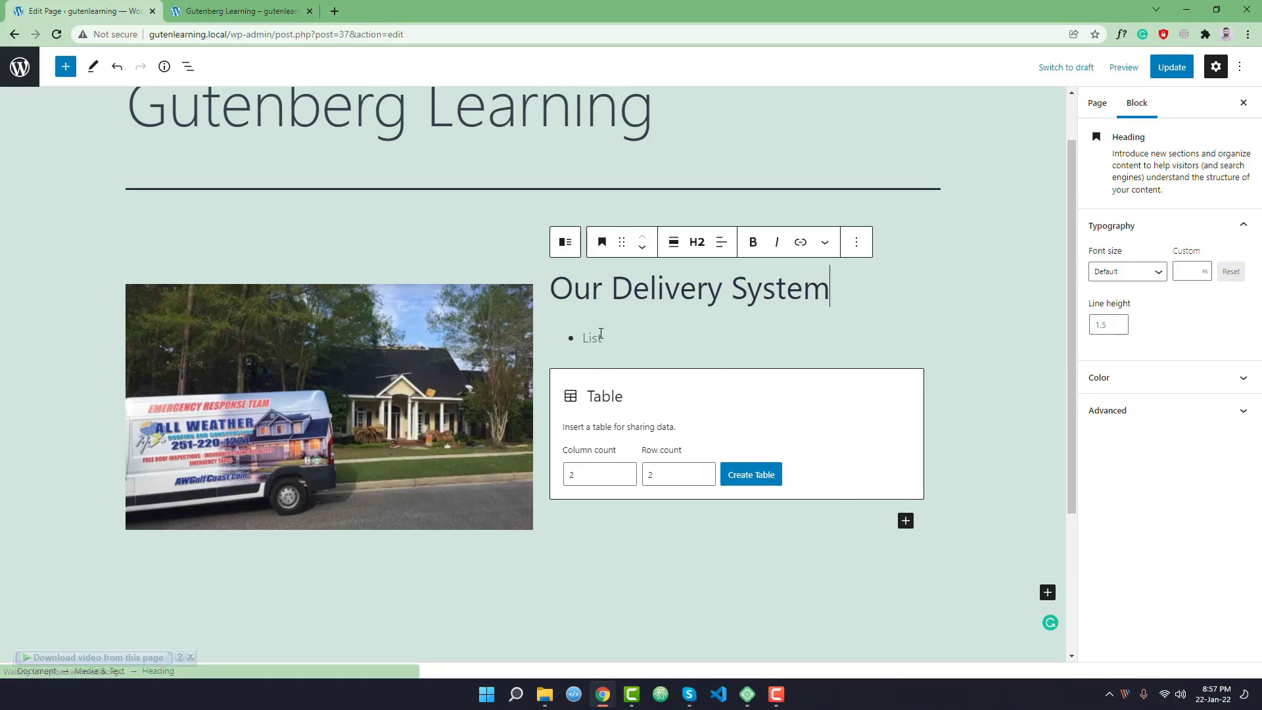
# Fill the list under the heading with the items "feature one", "feature two" and "feature three".
pyautogui.click(601, 333)
pyautogui.write('feature on')
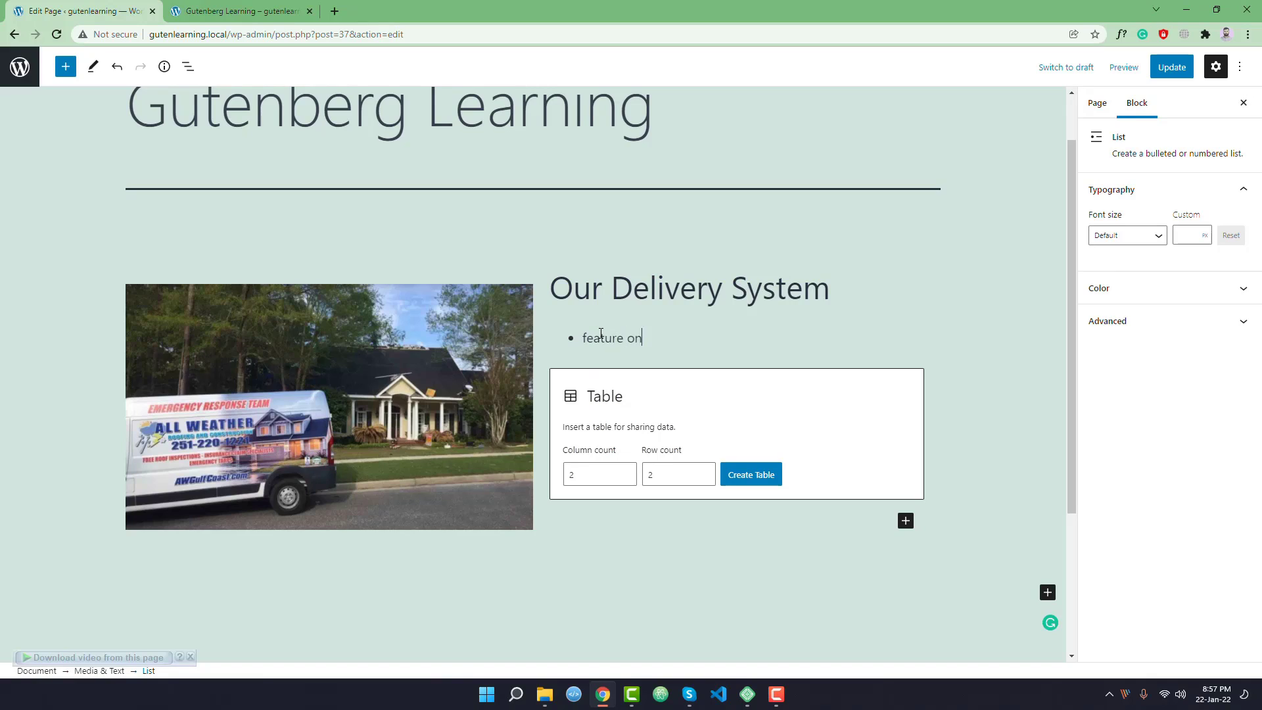
pyautogui.write('e')
pyautogui.press('Return')
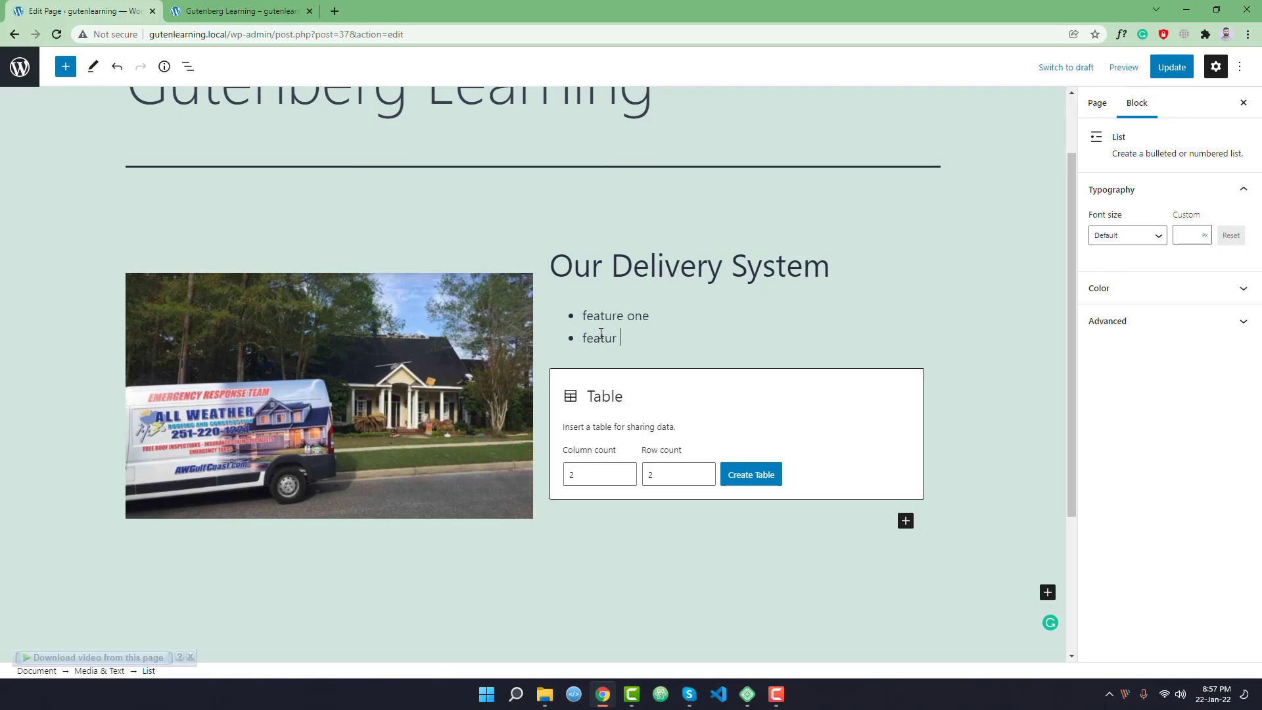
pyautogui.write('feature two')
pyautogui.press('Return')
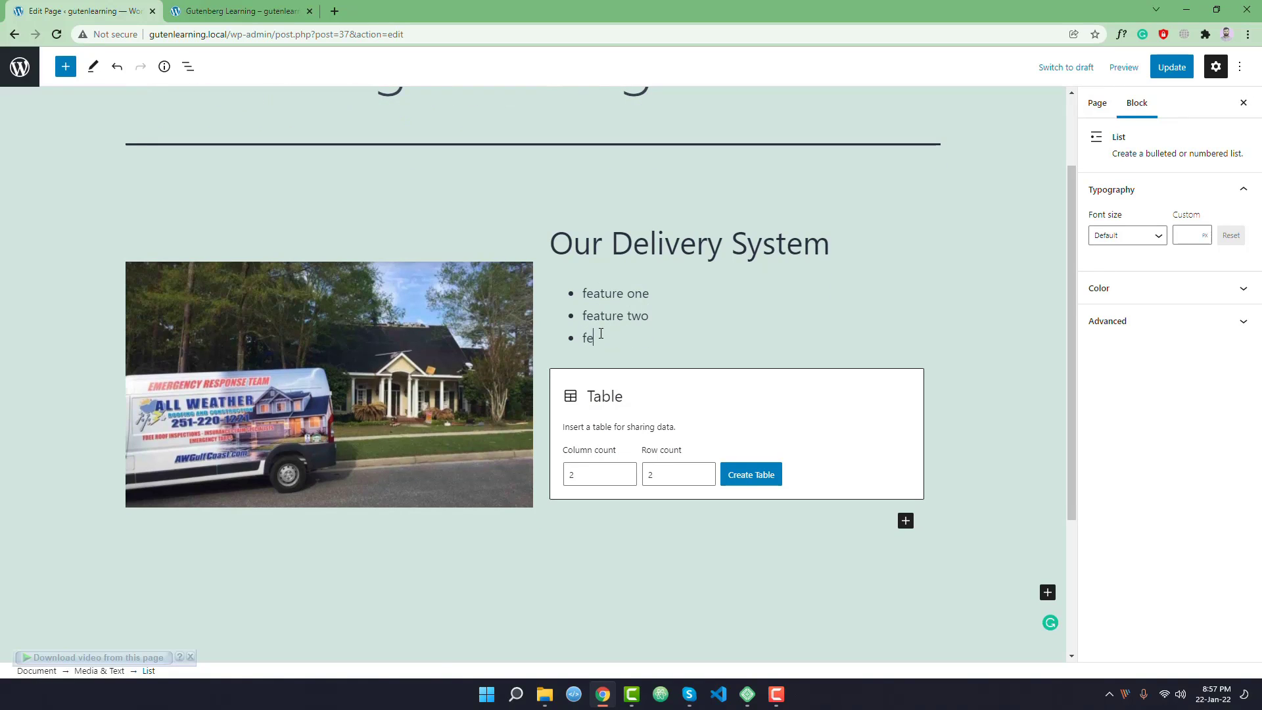
pyautogui.write('feature three')
# Create a table with 2 columns and 2 rows below the list, with Feature and Price in the first row, Car and 100$ in the second.
pyautogui.click(751, 474)
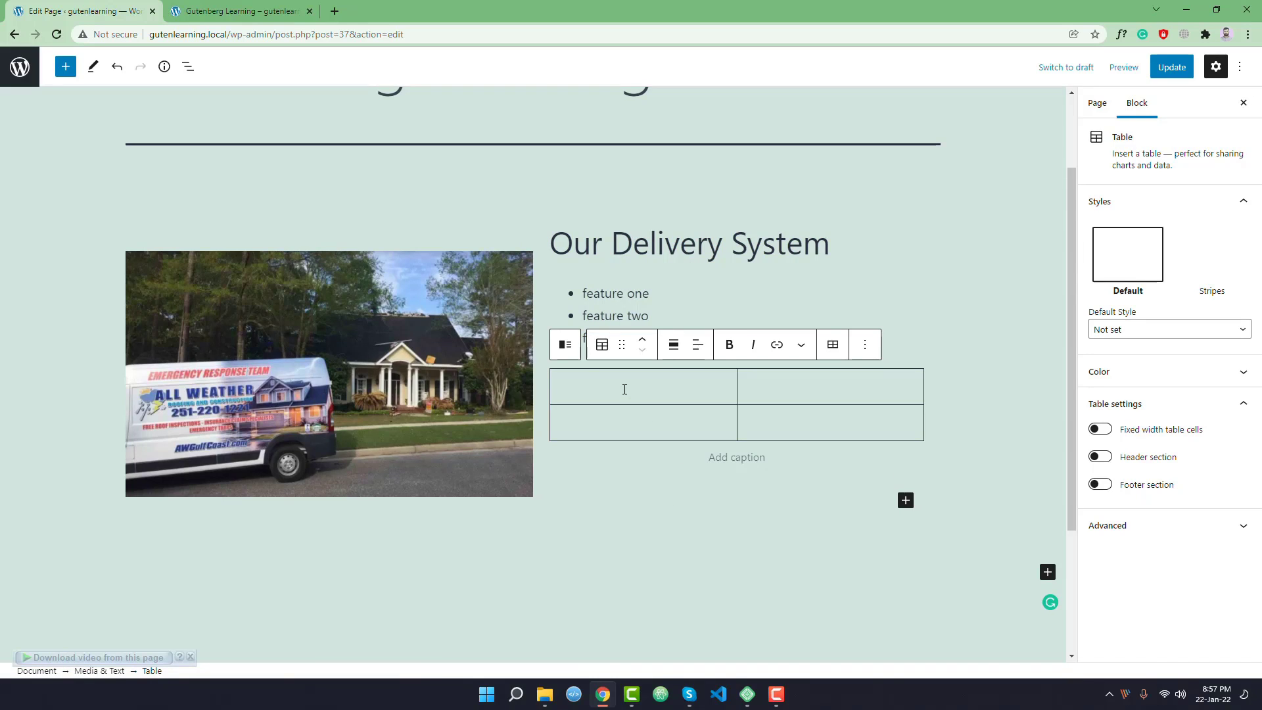
pyautogui.click(625, 389)
pyautogui.write('Feature')
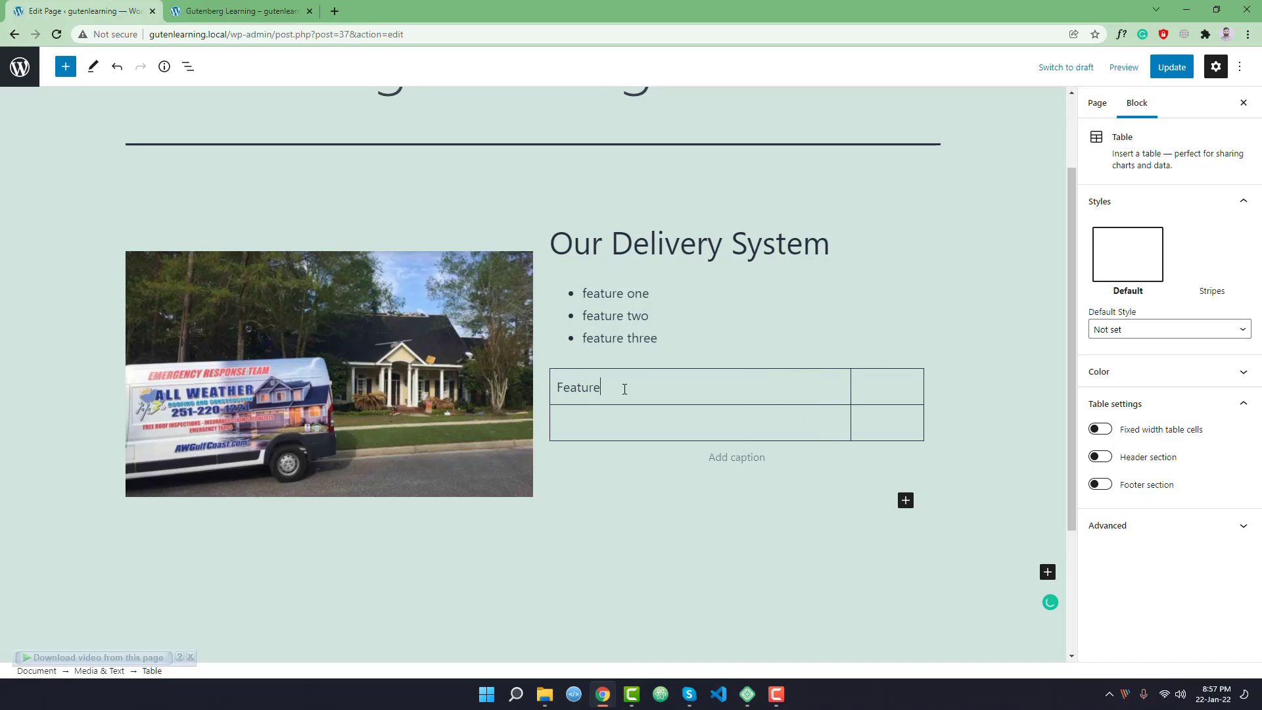
pyautogui.click(898, 389)
pyautogui.write('Price')
pyautogui.click(673, 416)
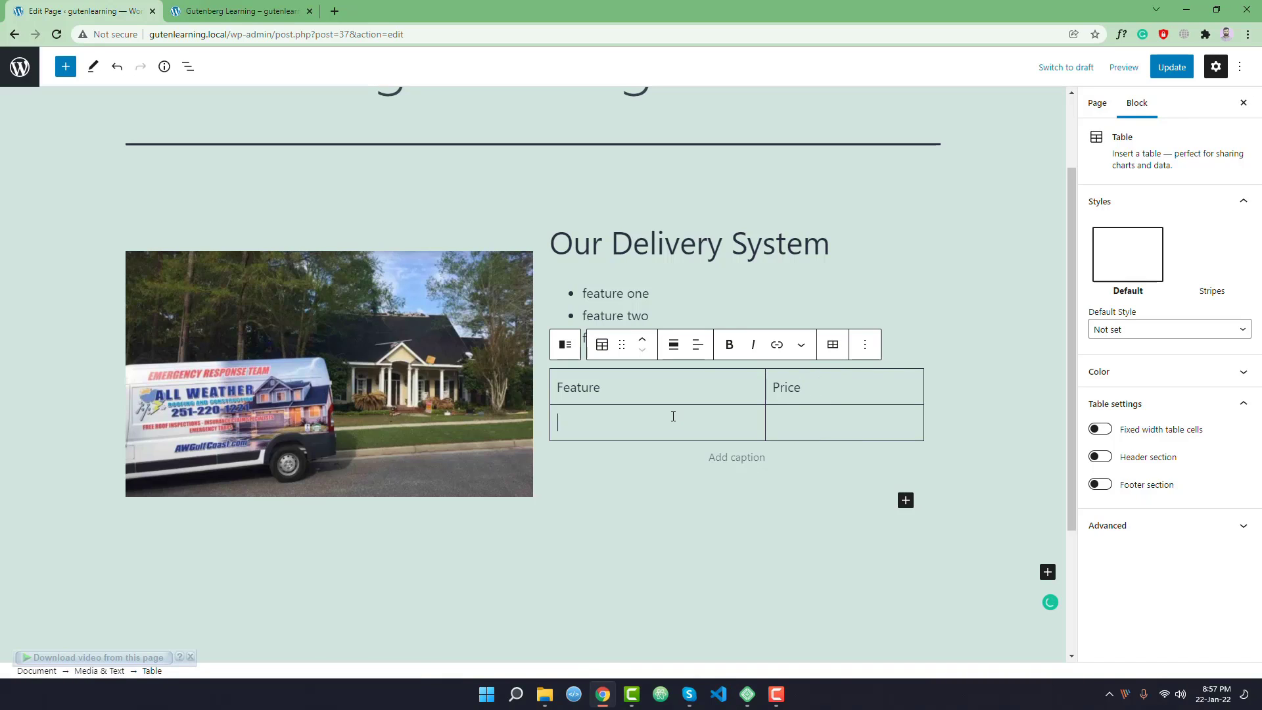
pyautogui.write('Car')
pyautogui.click(813, 429)
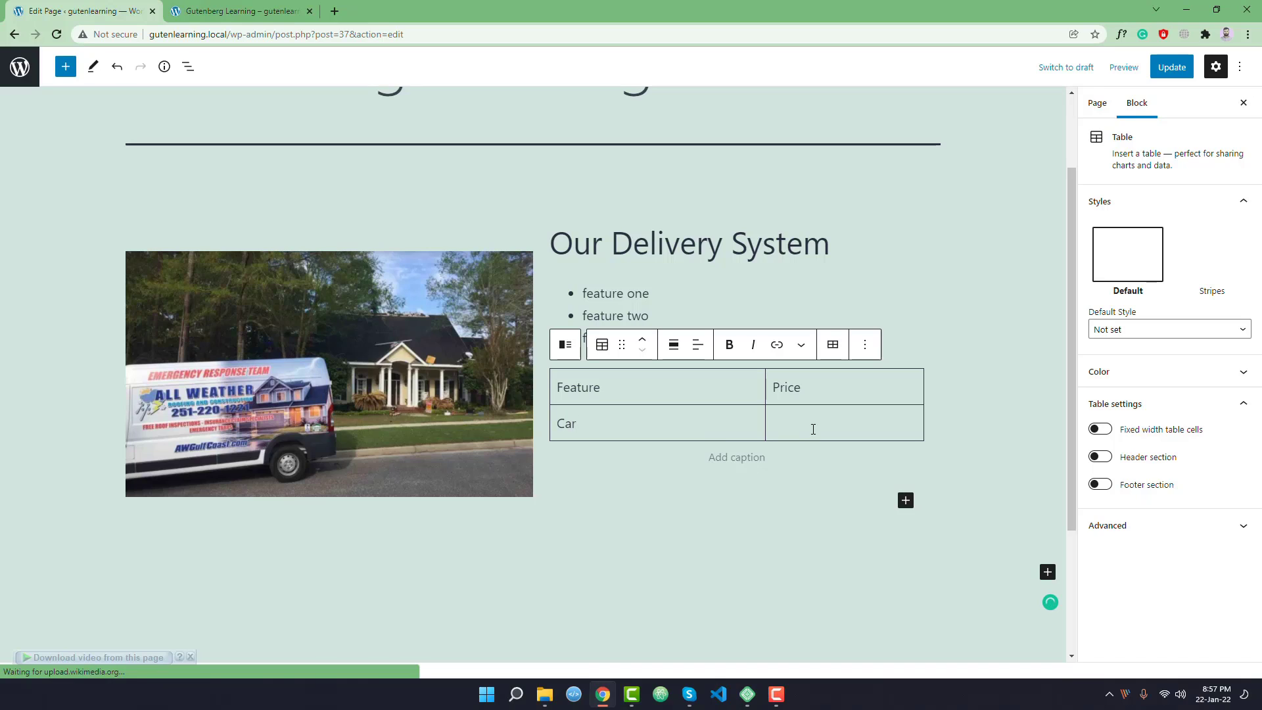
pyautogui.write('1')
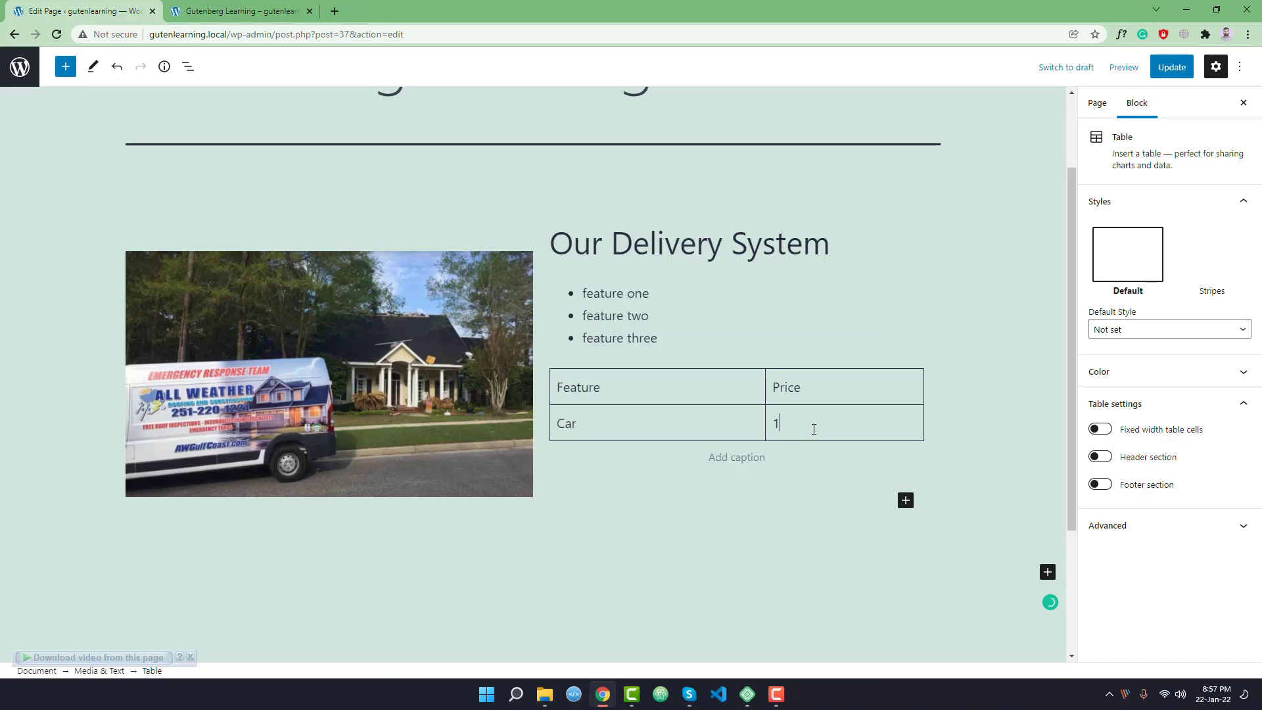
pyautogui.write('00$')
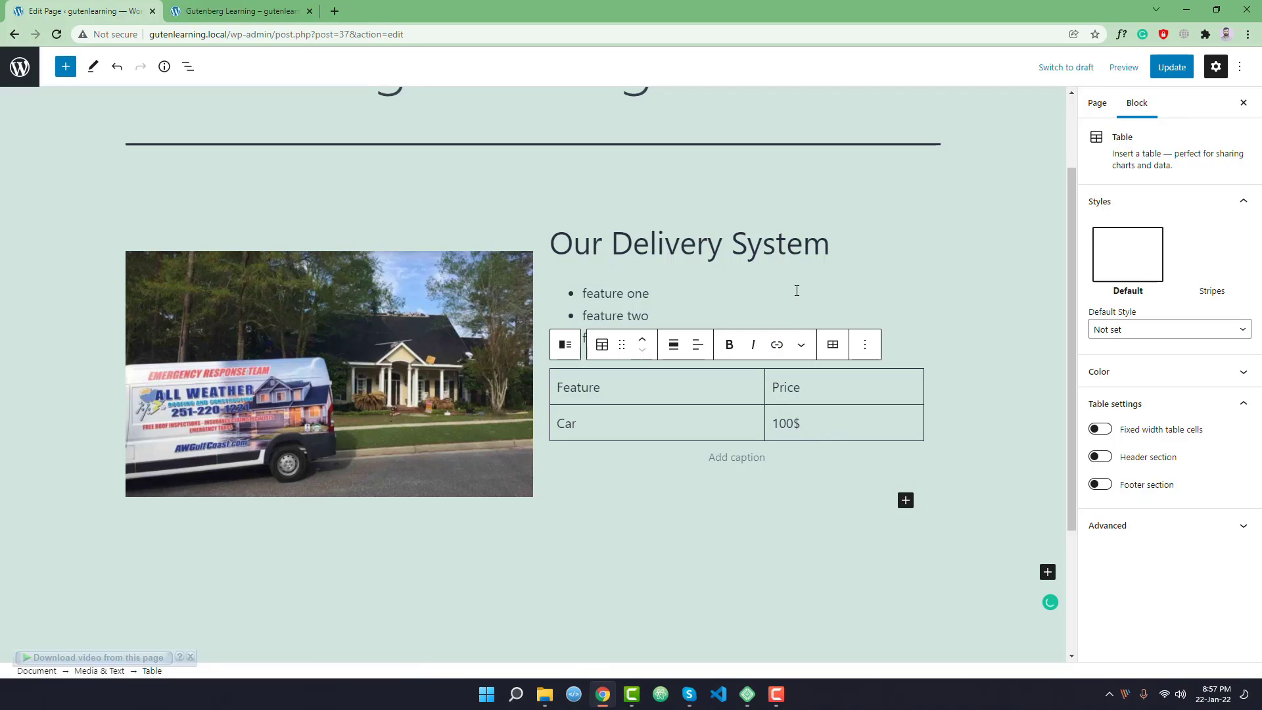
# Update the page and reload its published version to check the image, heading, list and table.
pyautogui.click(839, 319)
pyautogui.click(1171, 67)
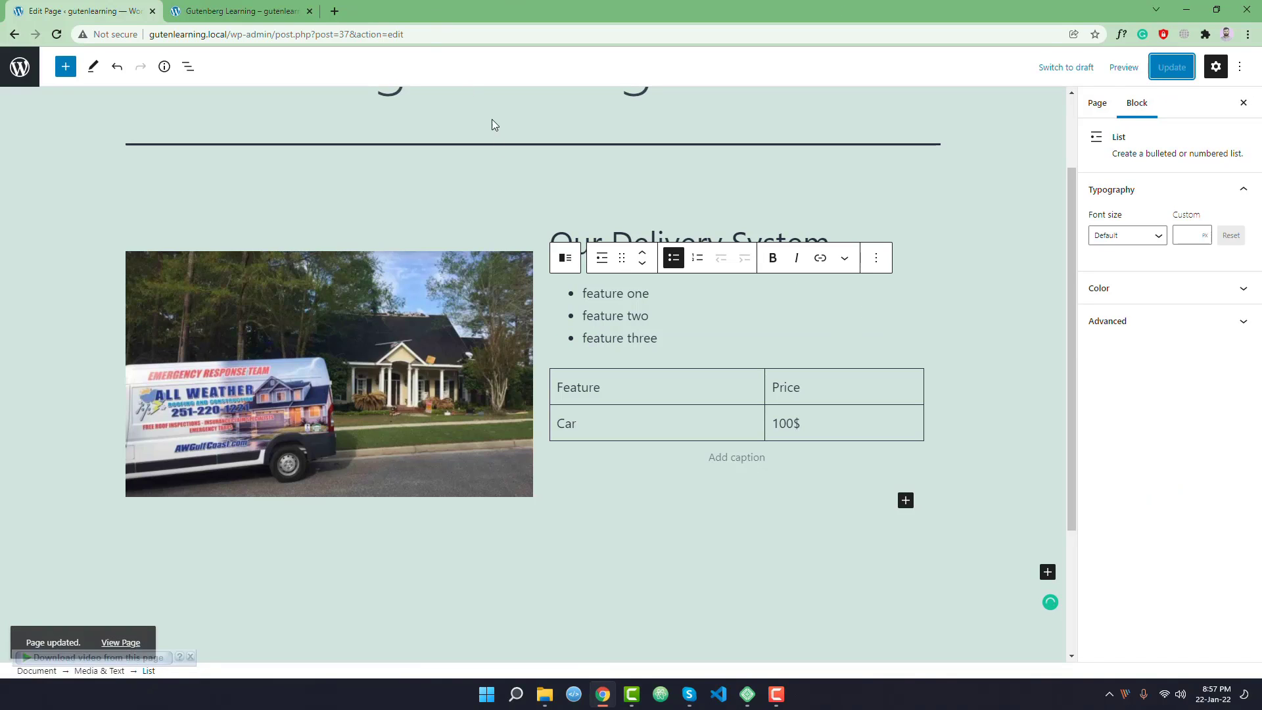
pyautogui.click(240, 11)
pyautogui.click(56, 34)
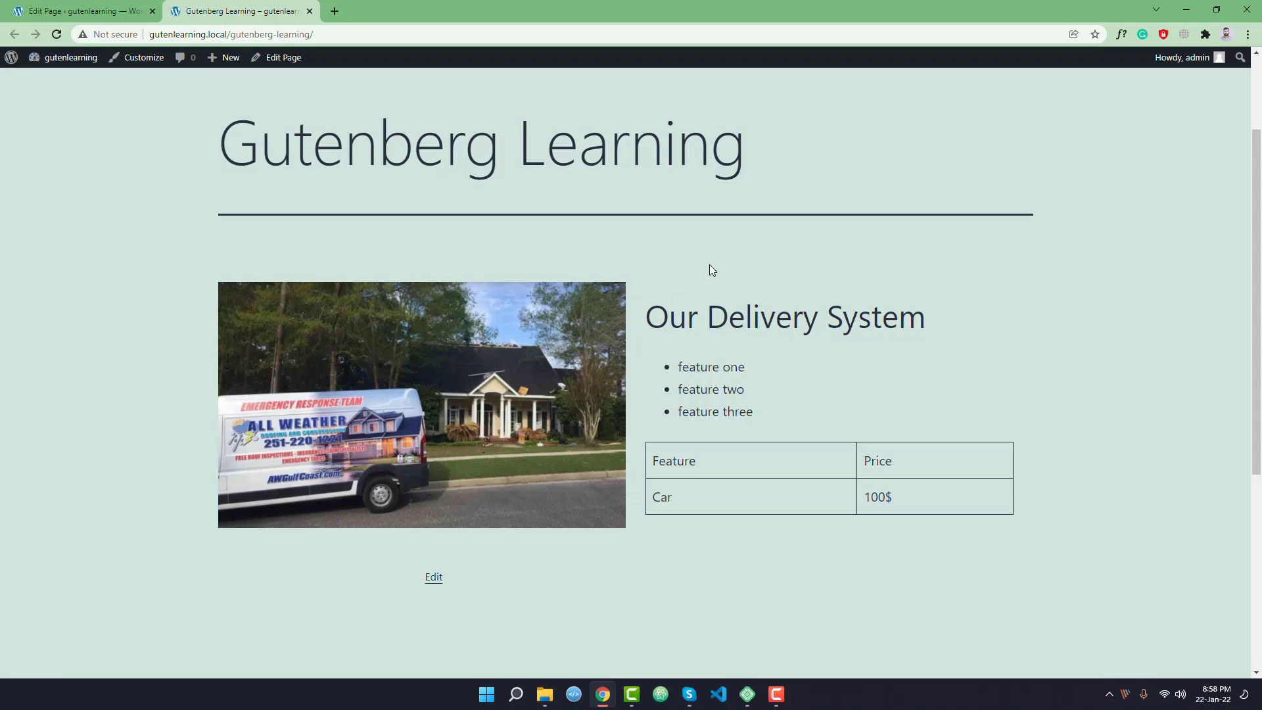
pyautogui.moveTo(647, 323); pyautogui.dragTo(698, 461)
pyautogui.click(792, 354)
# Return to the page editor, show the Media & Text block's media on the right and update the page.
pyautogui.click(143, 10)
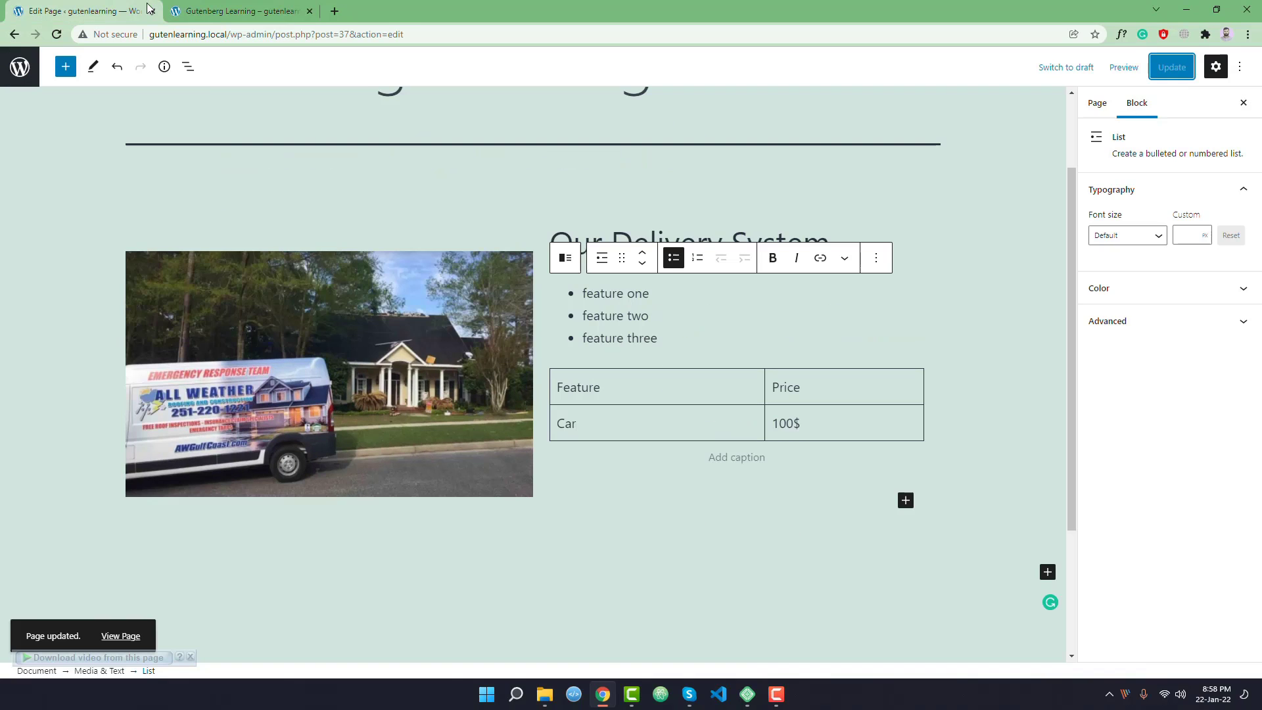
pyautogui.click(539, 297)
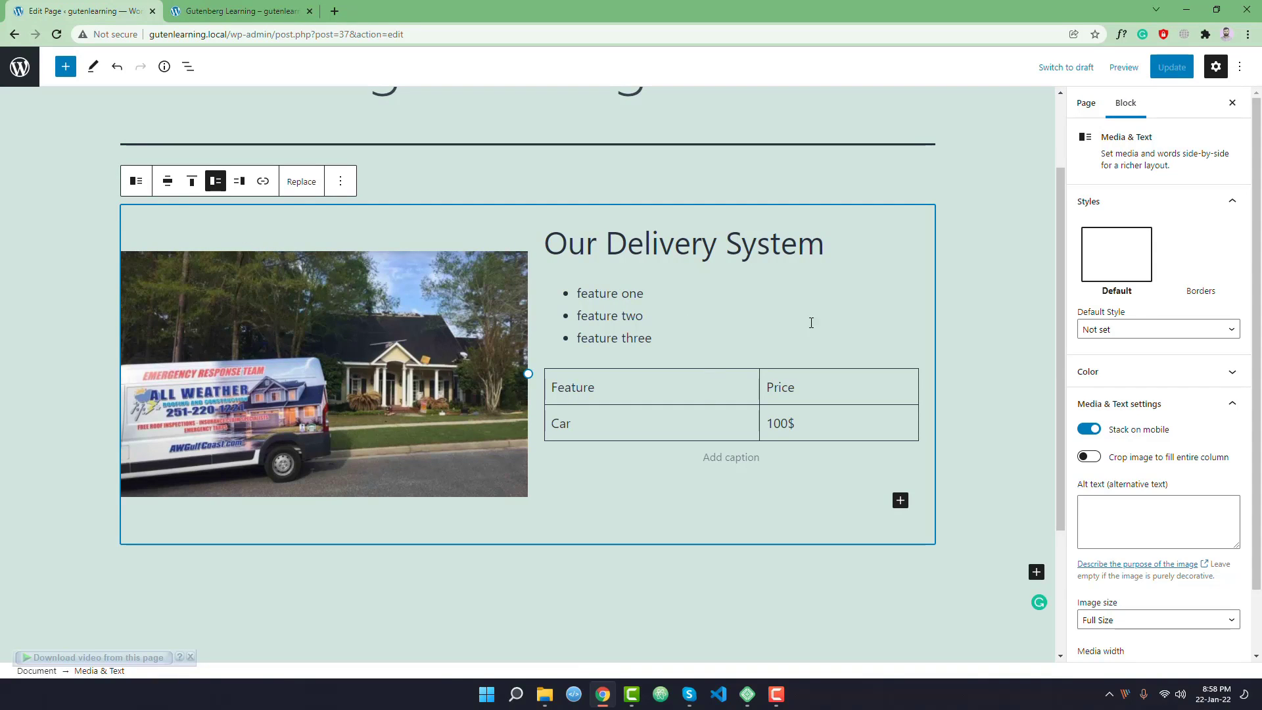
pyautogui.click(241, 184)
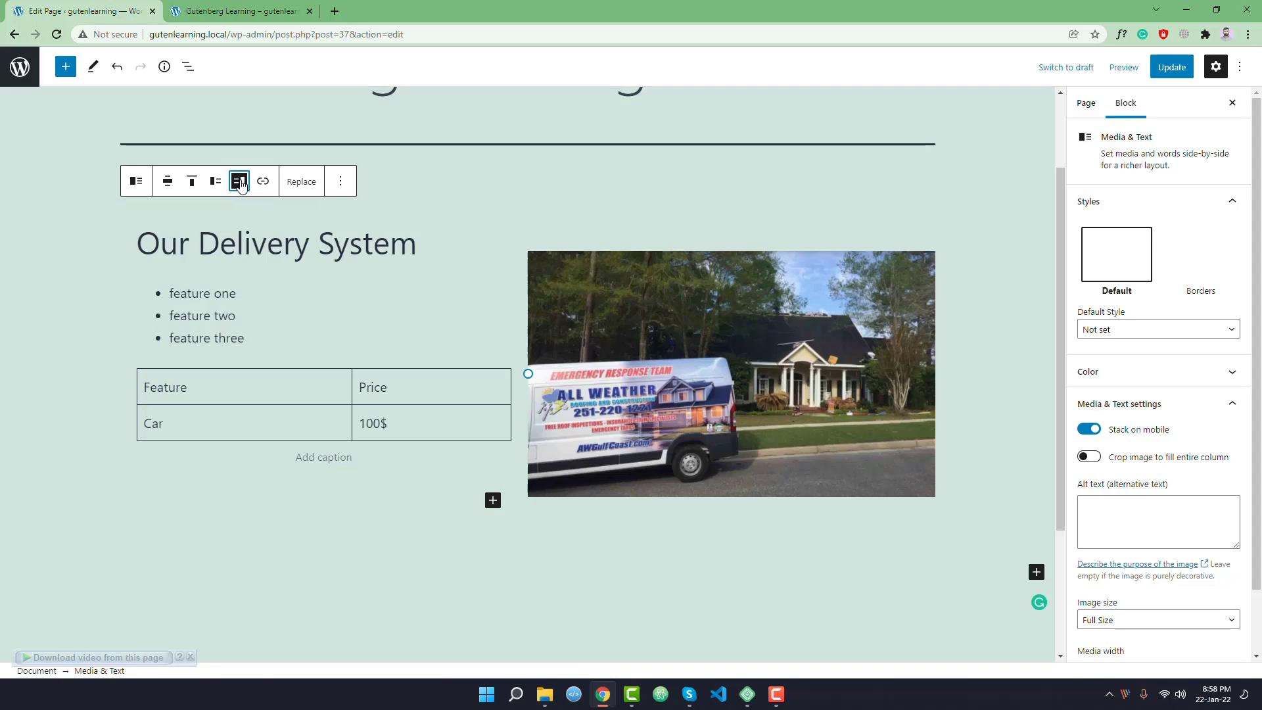
pyautogui.click(1160, 73)
# Reload the published page to check the swapped media and text layout, and reselect the Media & Text block in the editor.
pyautogui.click(236, 11)
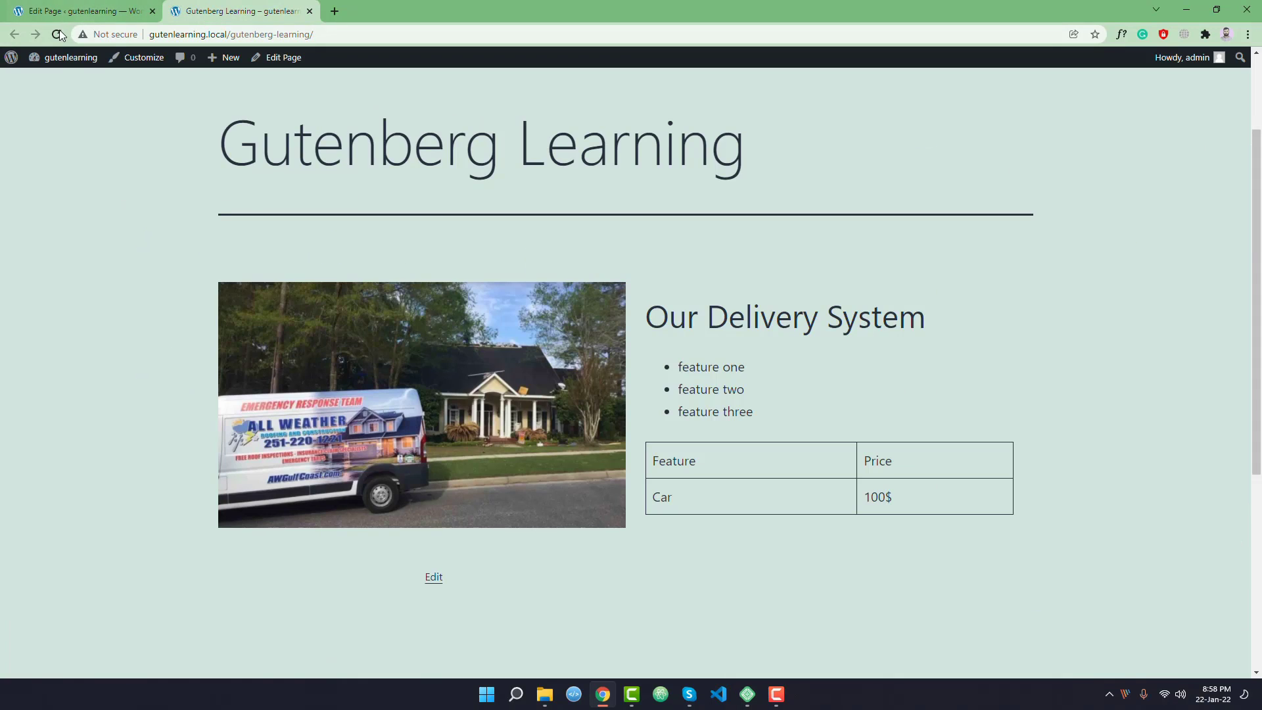
pyautogui.press('F5')
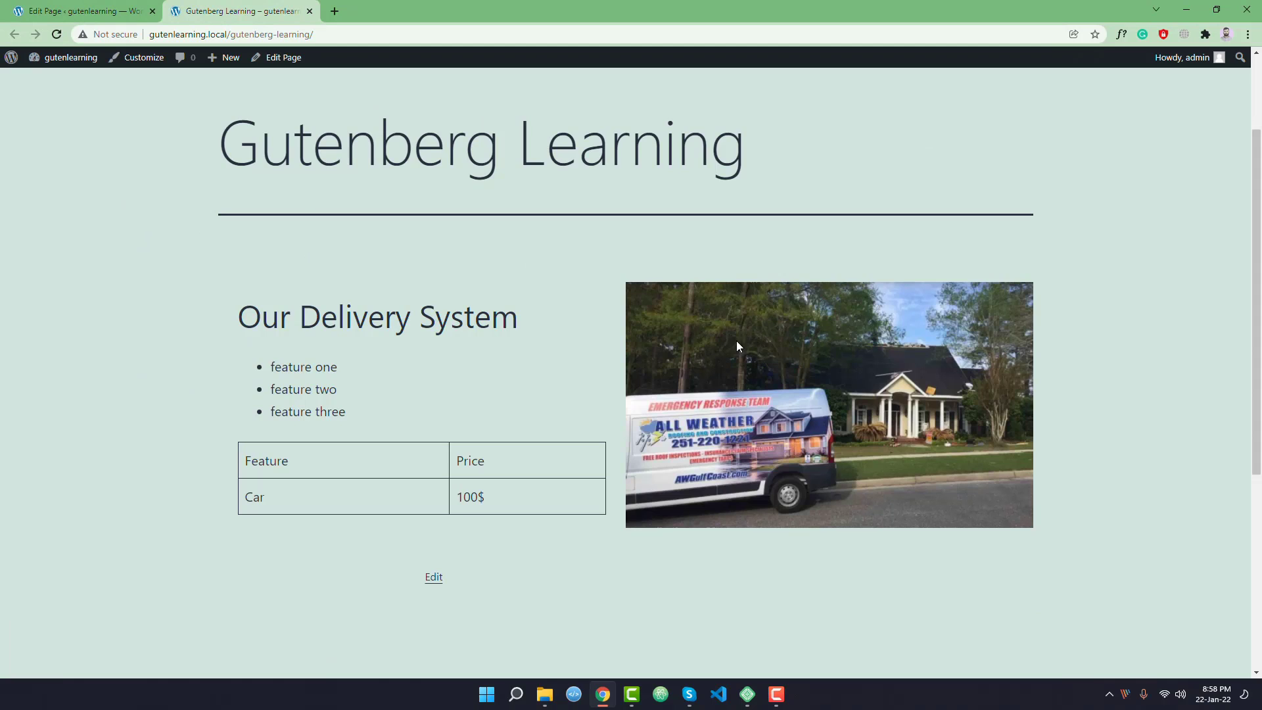
pyautogui.moveTo(248, 326); pyautogui.dragTo(365, 420)
pyautogui.click(497, 448)
pyautogui.click(79, 11)
pyautogui.click(527, 252)
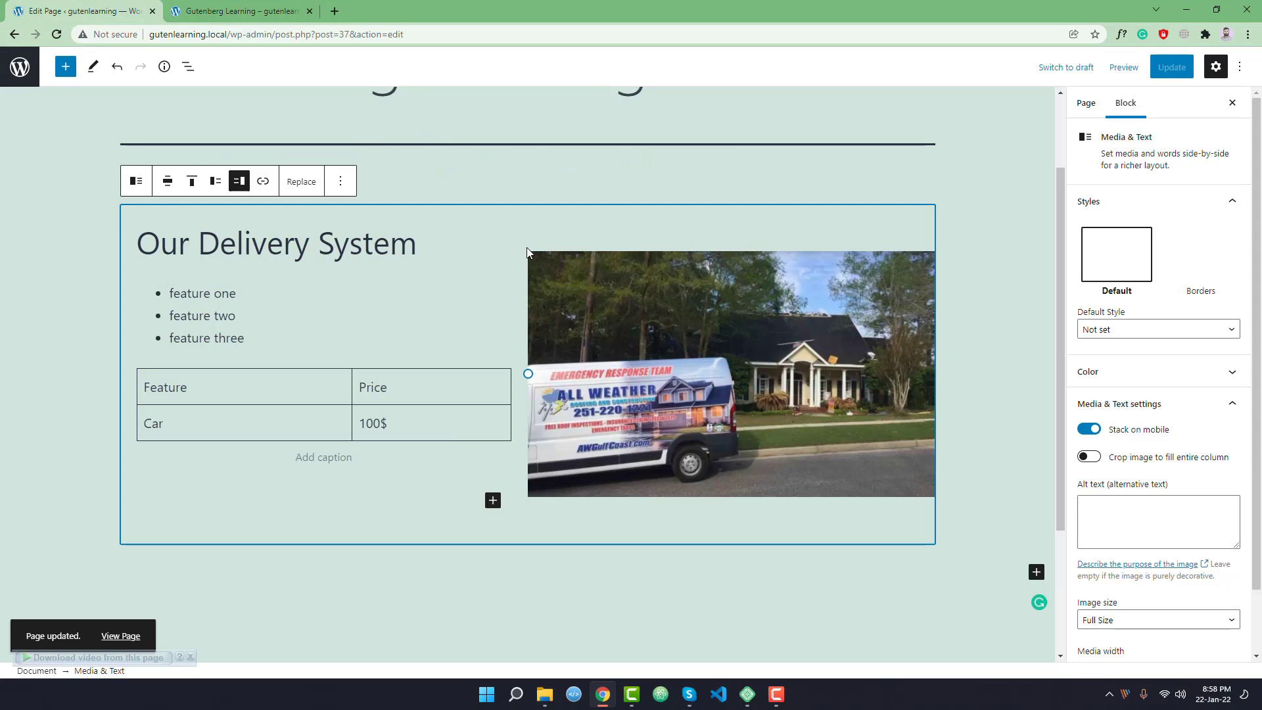